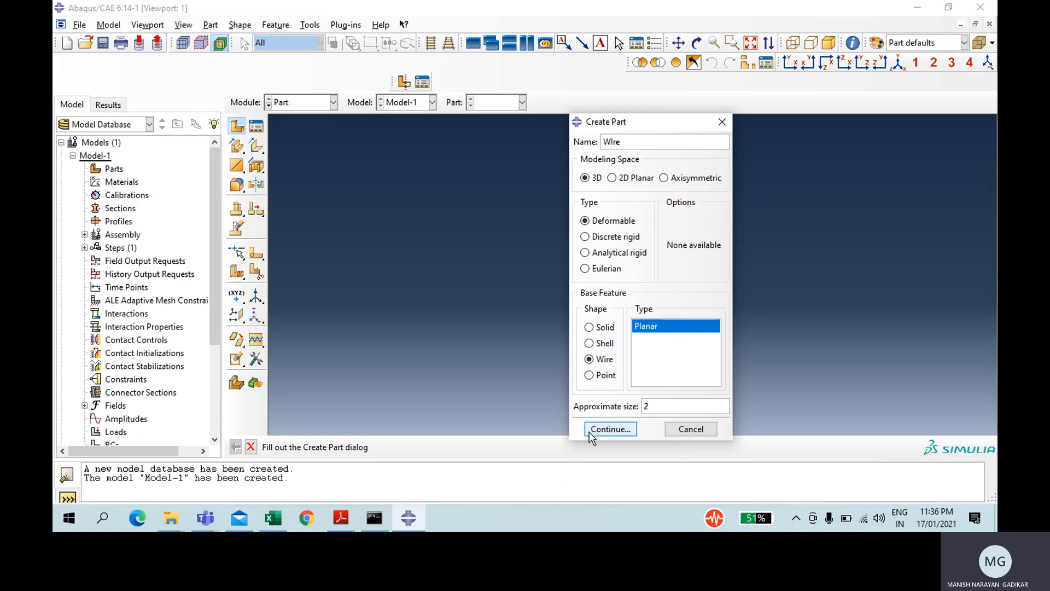
Create the 3D deformable planar wire part with approximate size 2 and sketch a horizontal line about 0.39 long above the origin
{"action": "left_click", "coordinate": [590, 431]}
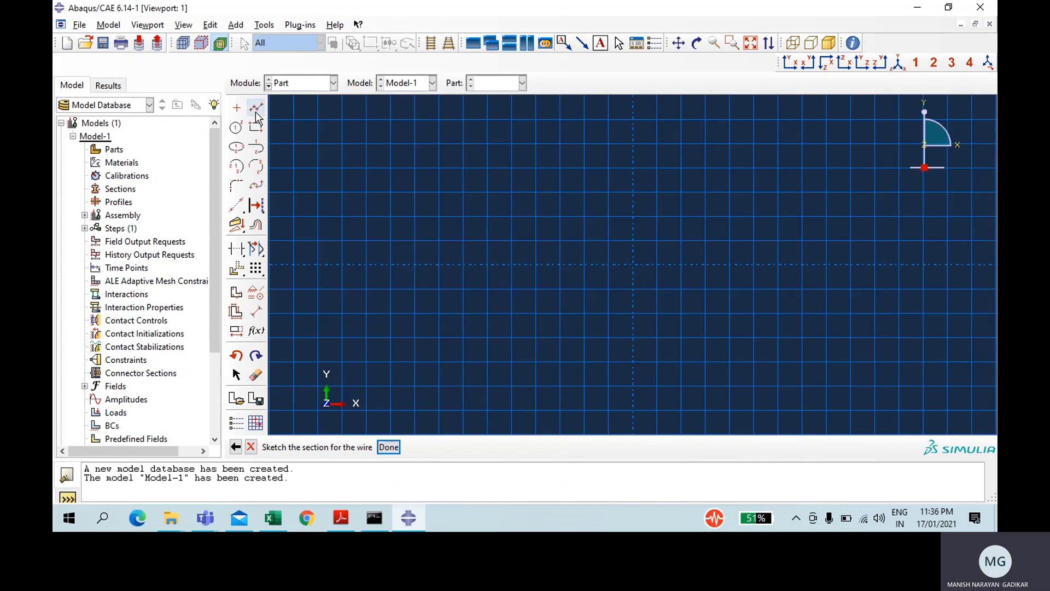
{"action": "left_click", "coordinate": [256, 109]}
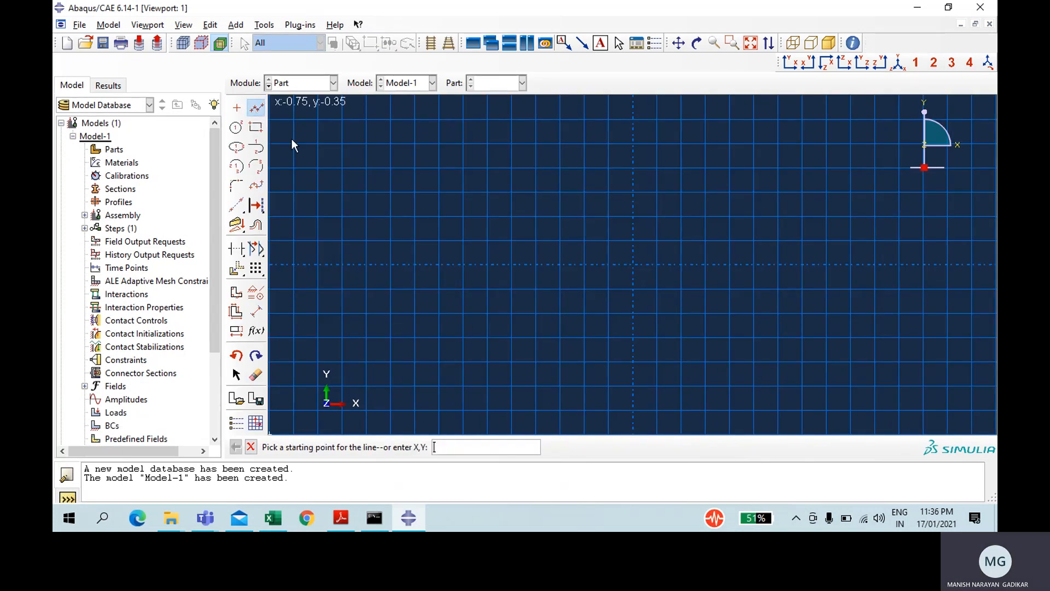
{"action": "left_click", "coordinate": [405, 222]}
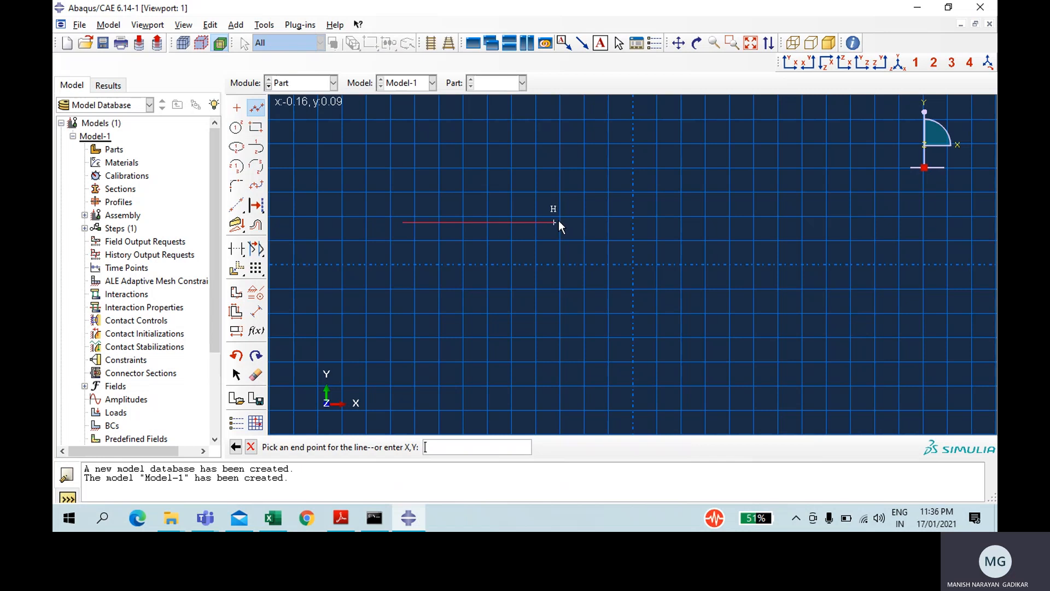
{"action": "left_click", "coordinate": [590, 222]}
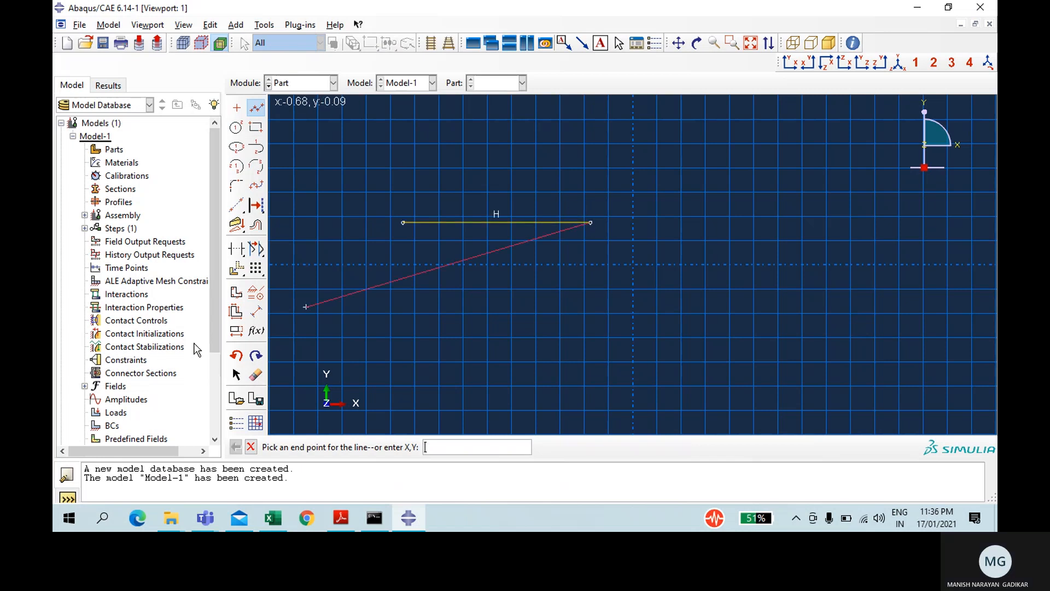
Dimension the horizontal line's length as 2 and finish the wire sketch
{"action": "left_click", "coordinate": [256, 312]}
{"action": "left_click", "coordinate": [533, 219]}
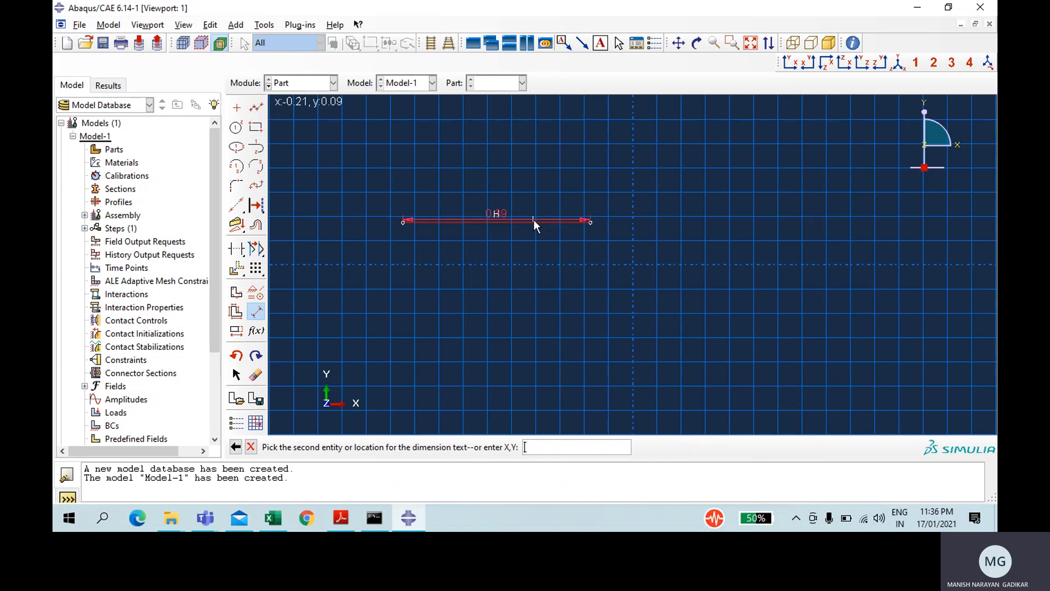
{"action": "left_click", "coordinate": [531, 188]}
{"action": "type", "text": "2"}
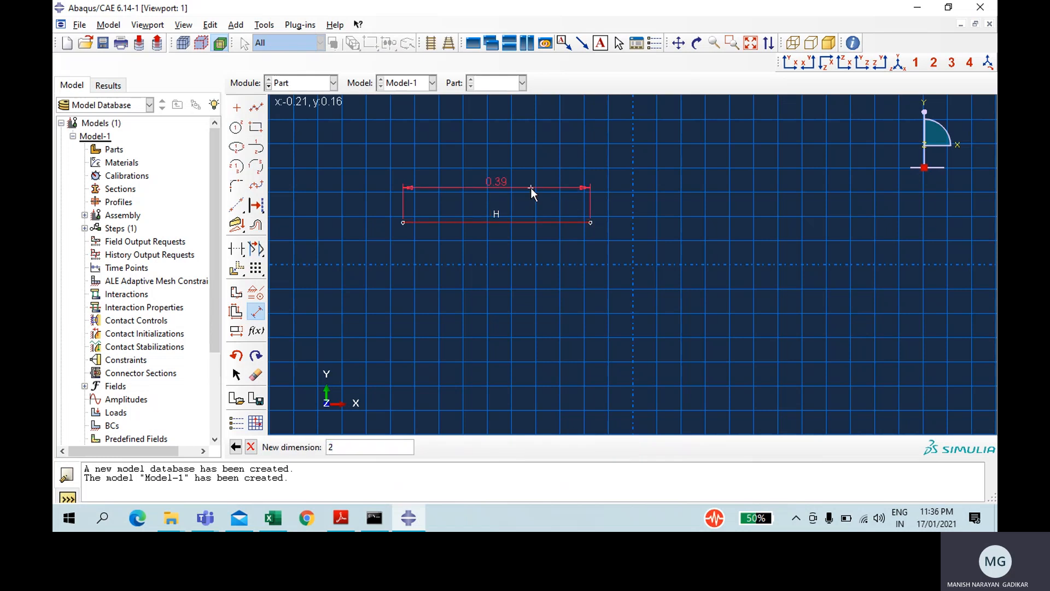
{"action": "key", "text": "Return"}
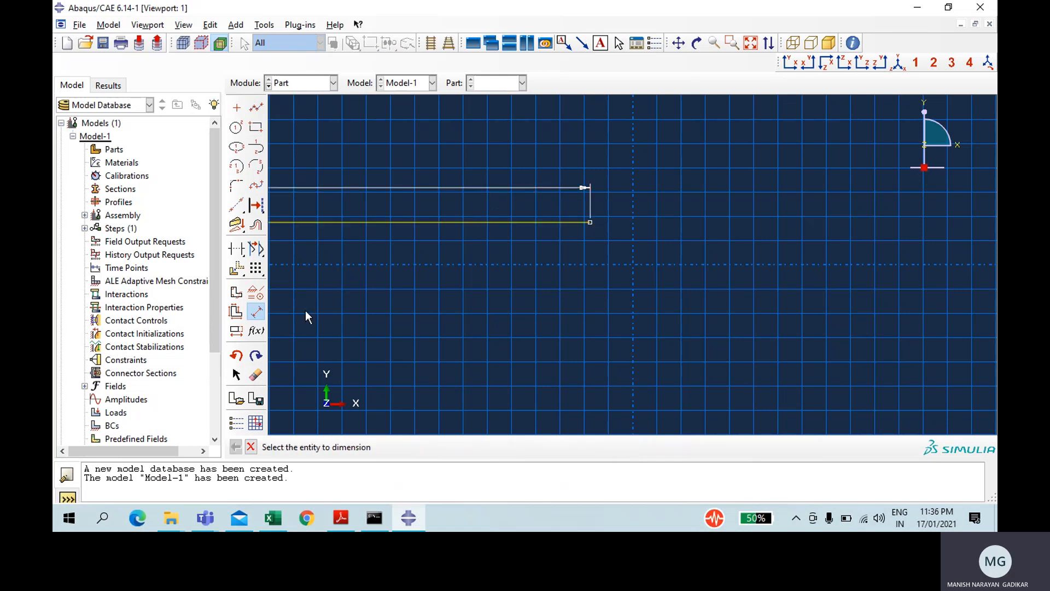
{"action": "left_click", "coordinate": [251, 447]}
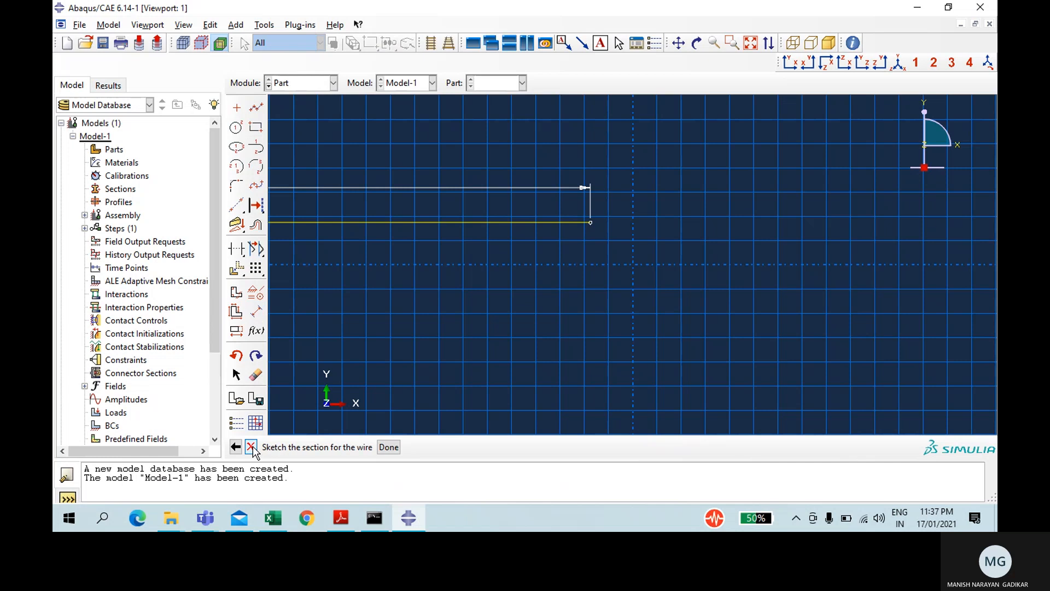
{"action": "left_click", "coordinate": [382, 445]}
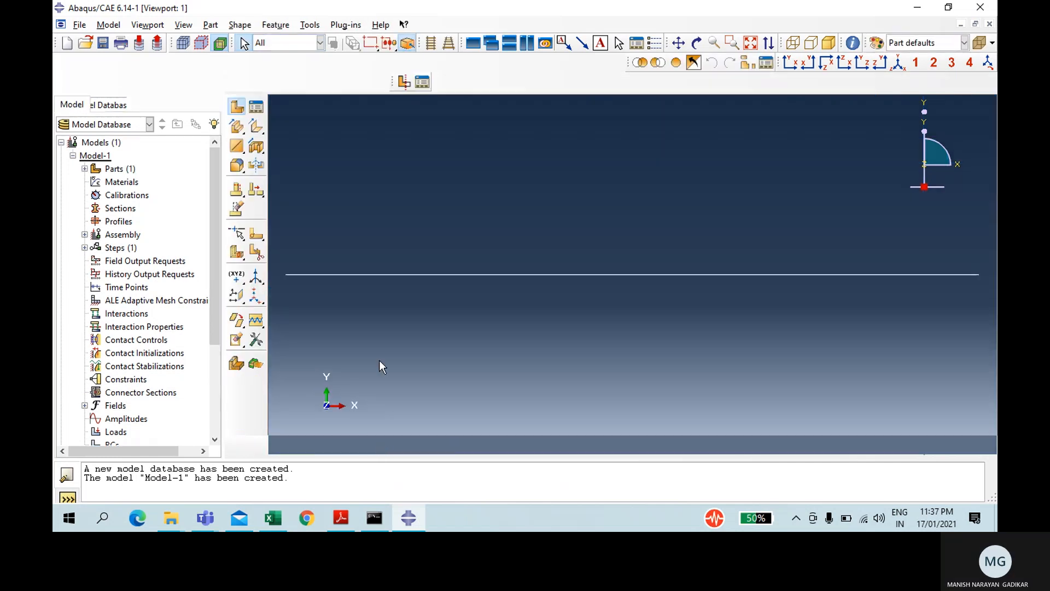
Create a material named Steel in the Property module with density and isotropic elasticity, Young's modulus 200e09 and Poisson's ratio 0.3
{"action": "left_click", "coordinate": [287, 104]}
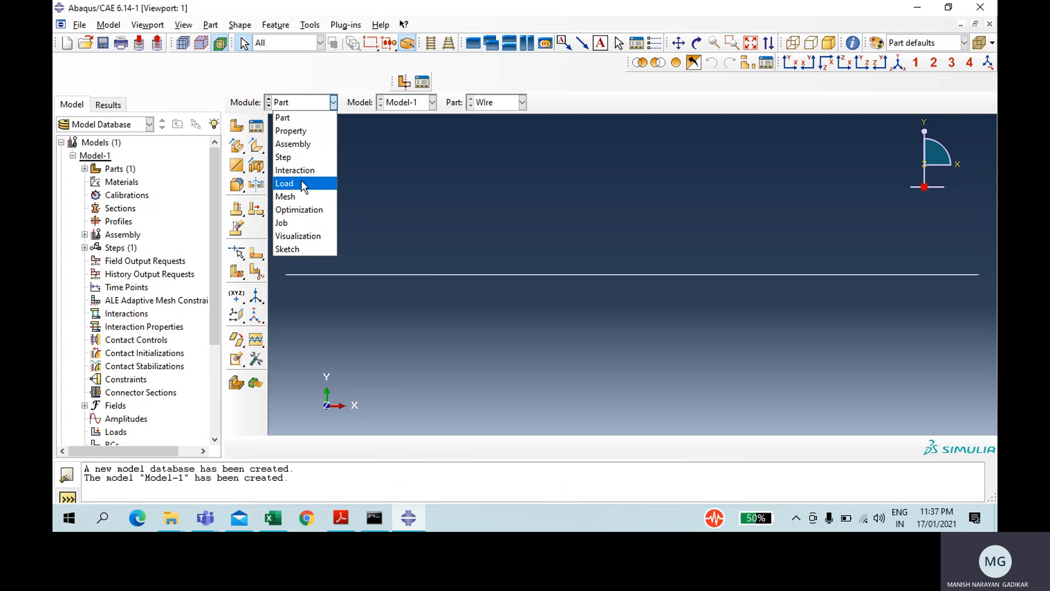
{"action": "left_click", "coordinate": [290, 131]}
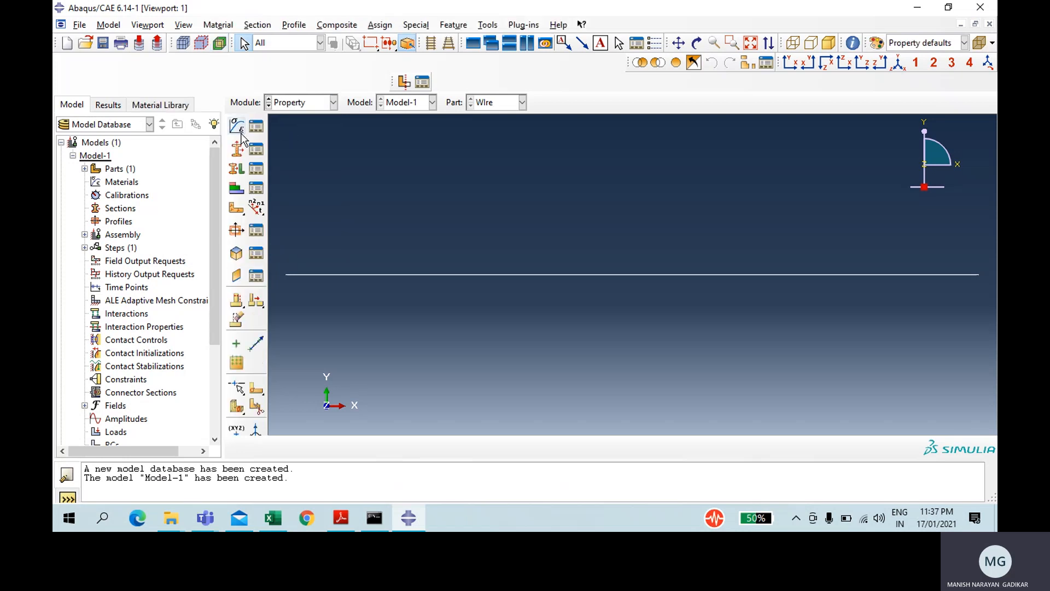
{"action": "left_click", "coordinate": [237, 127]}
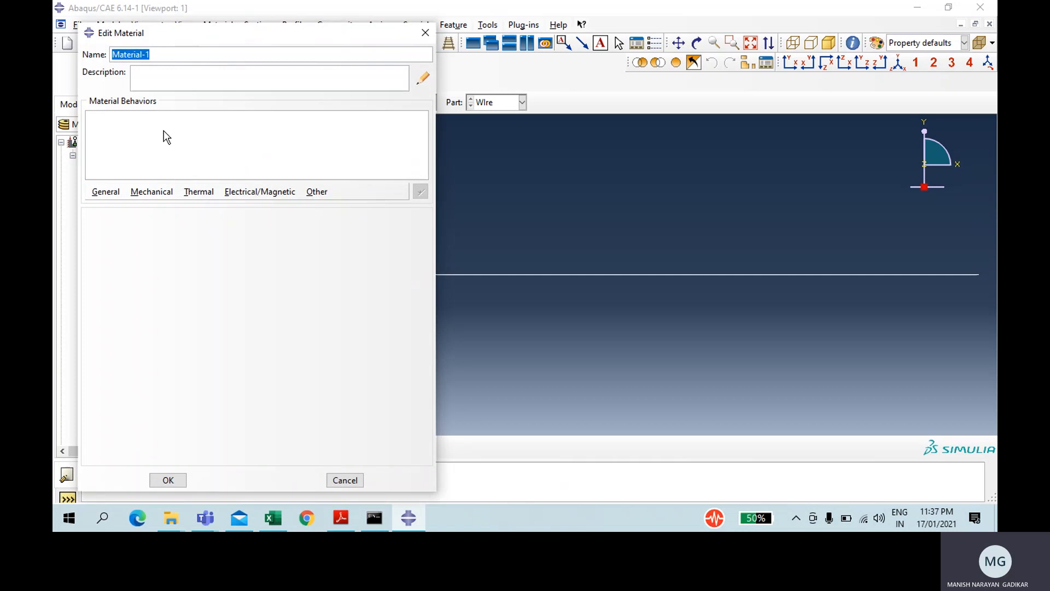
{"action": "type", "text": "Steel"}
{"action": "key", "text": "Tab"}
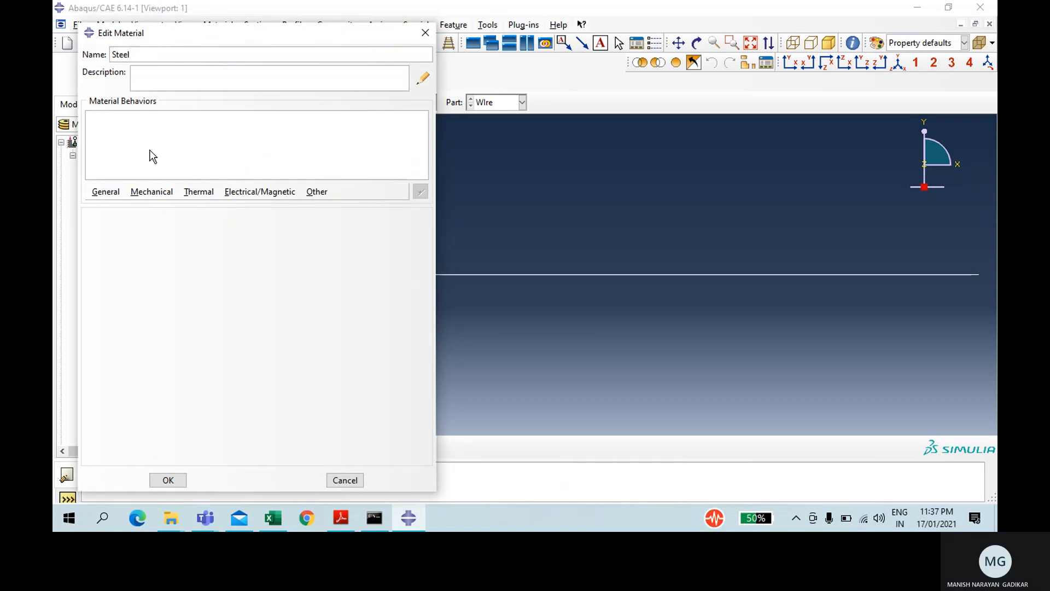
{"action": "left_click", "coordinate": [108, 193]}
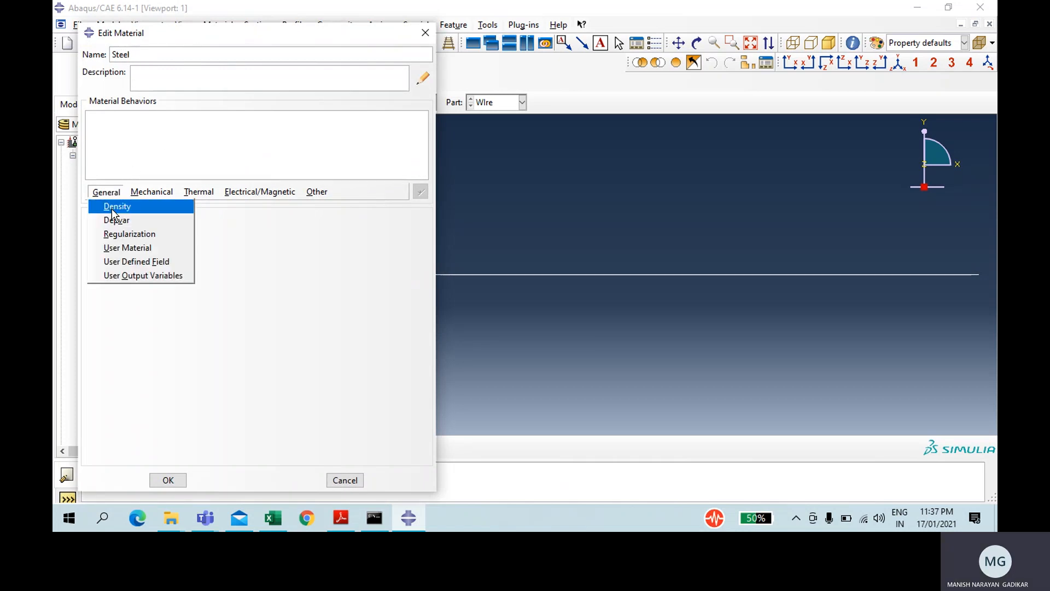
{"action": "left_click", "coordinate": [112, 208]}
{"action": "left_click", "coordinate": [161, 329]}
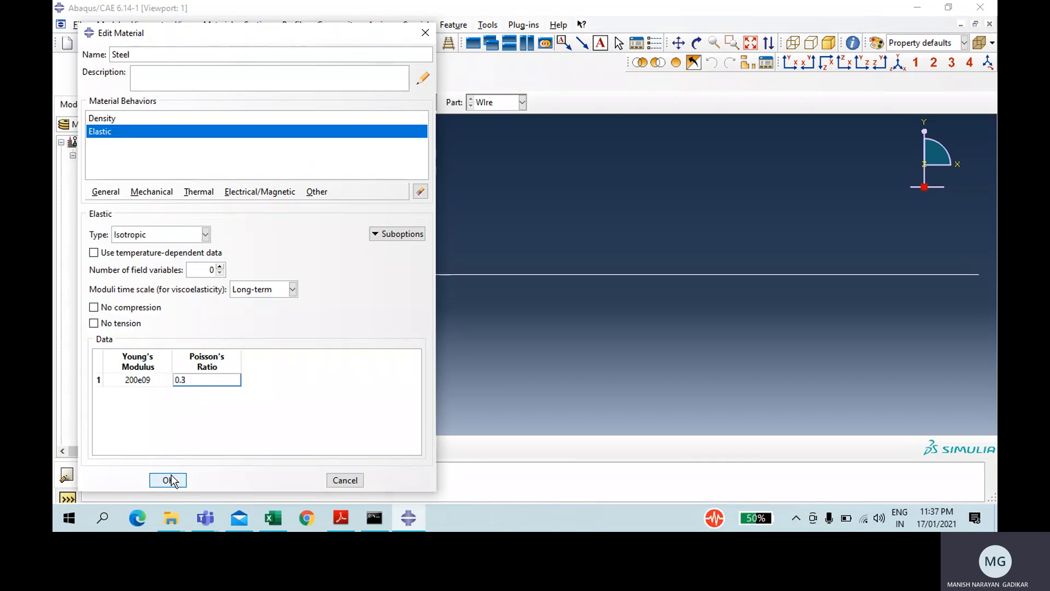
{"action": "left_click", "coordinate": [168, 479]}
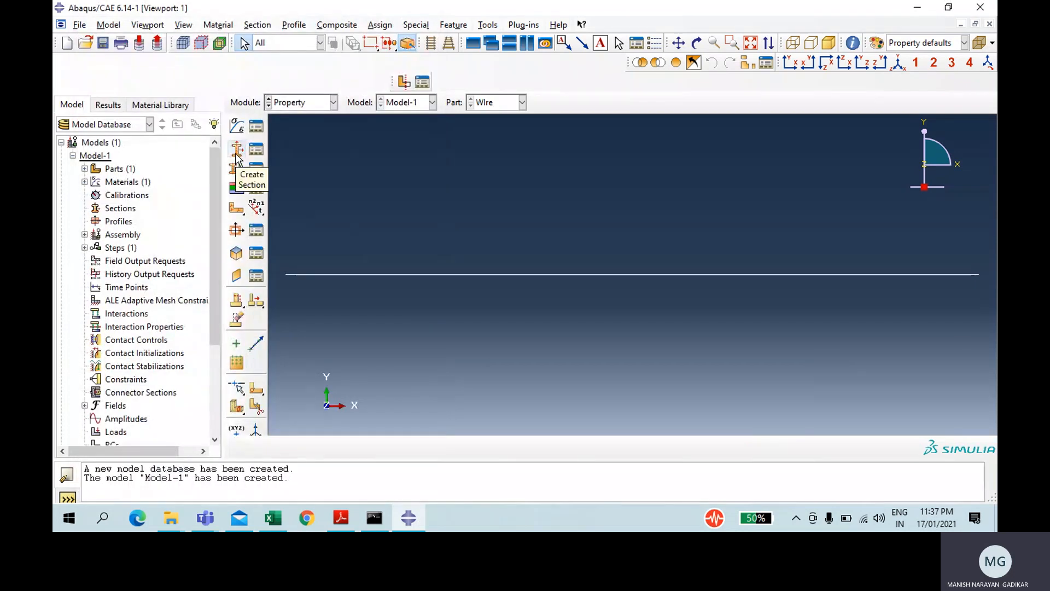
Start a new section named Beam with category Beam and type Beam
{"action": "left_click", "coordinate": [236, 154]}
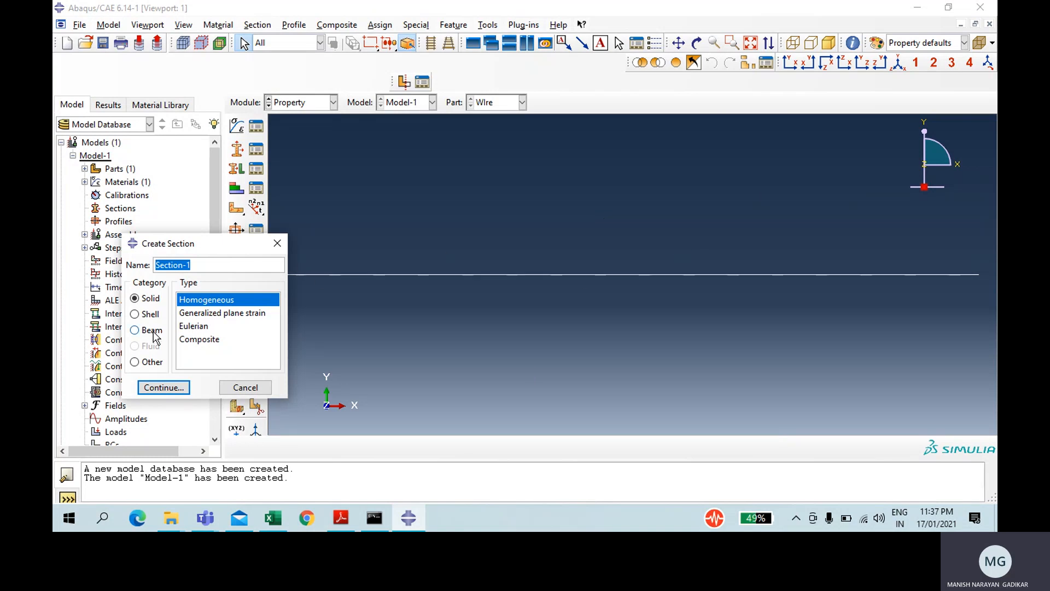
{"action": "type", "text": "Beam"}
{"action": "left_click", "coordinate": [148, 335]}
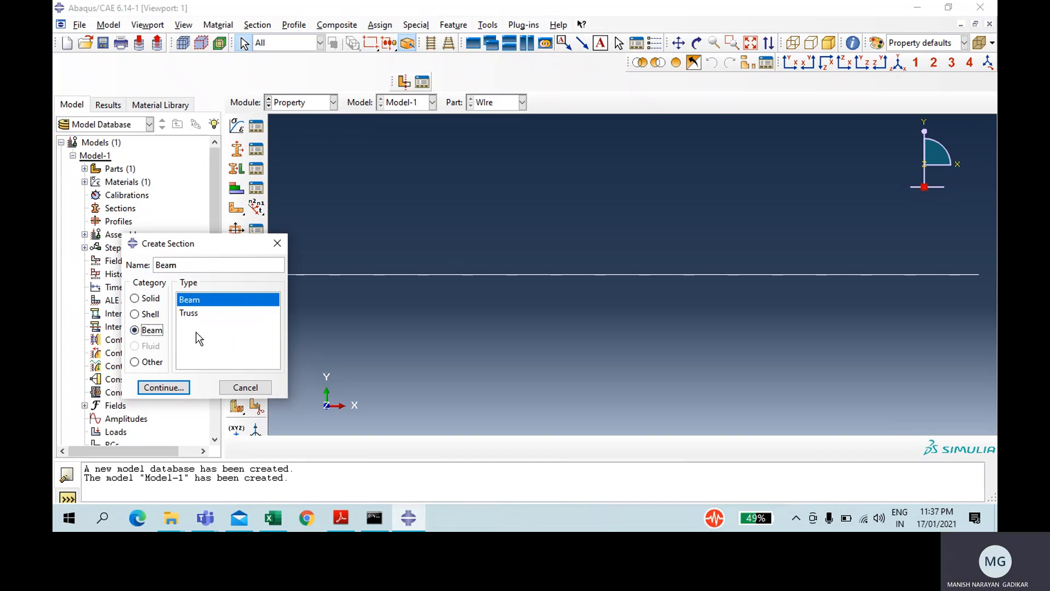
{"action": "left_click", "coordinate": [169, 392]}
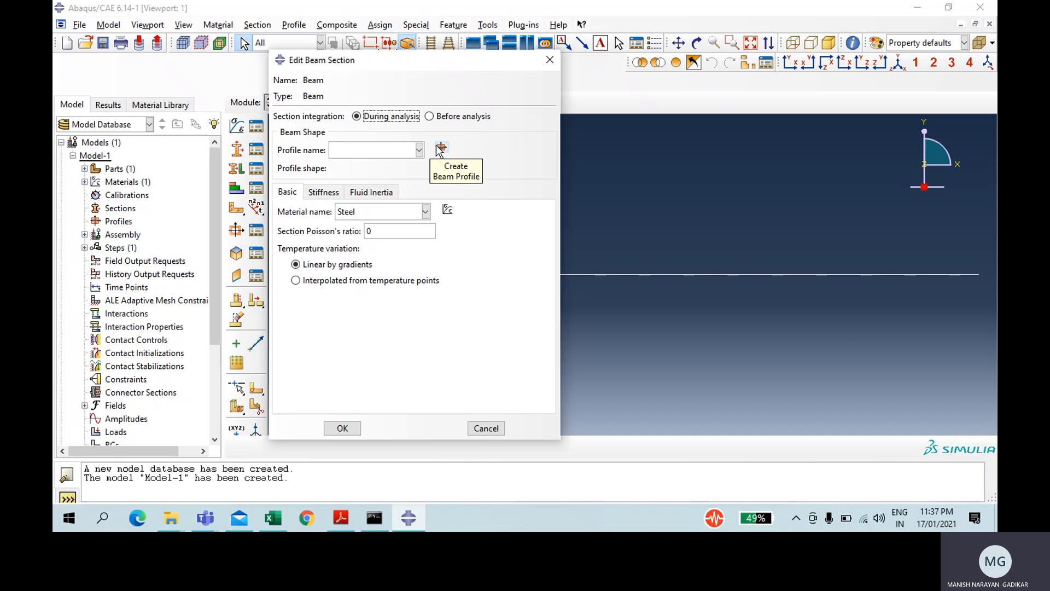
Create a rectangular profile named Rect with a 0.15 and b 0.25, and complete the Steel beam section with it
{"action": "left_click", "coordinate": [441, 147]}
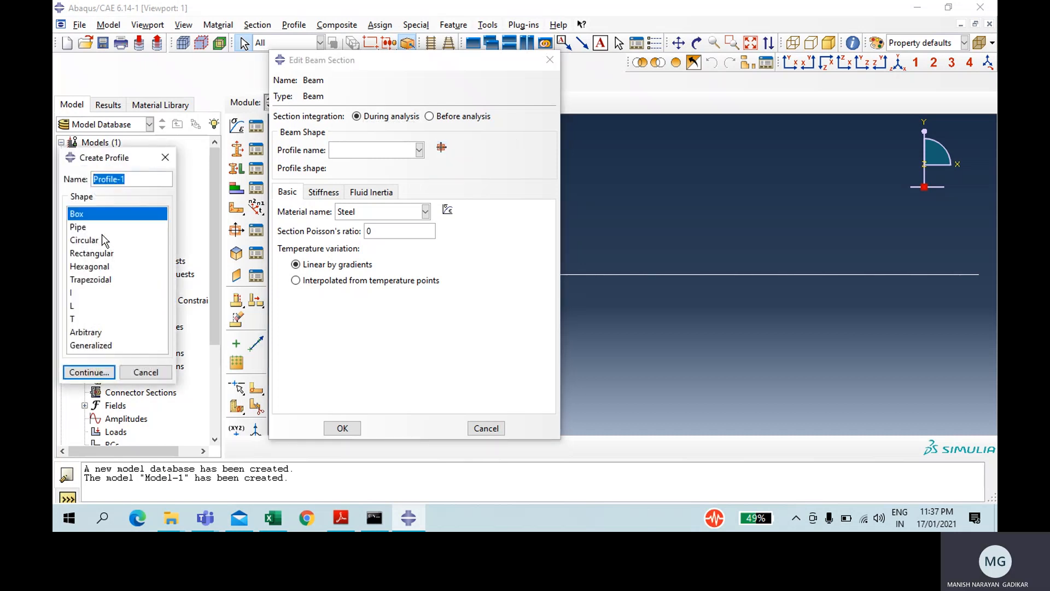
{"action": "type", "text": "Rect"}
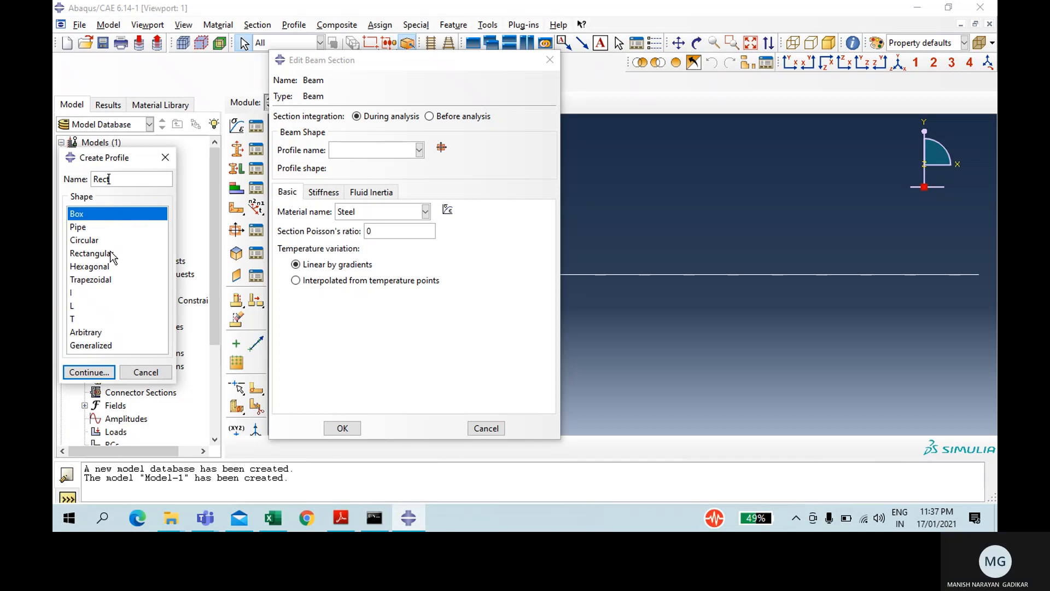
{"action": "left_click", "coordinate": [109, 255]}
{"action": "left_click", "coordinate": [92, 372]}
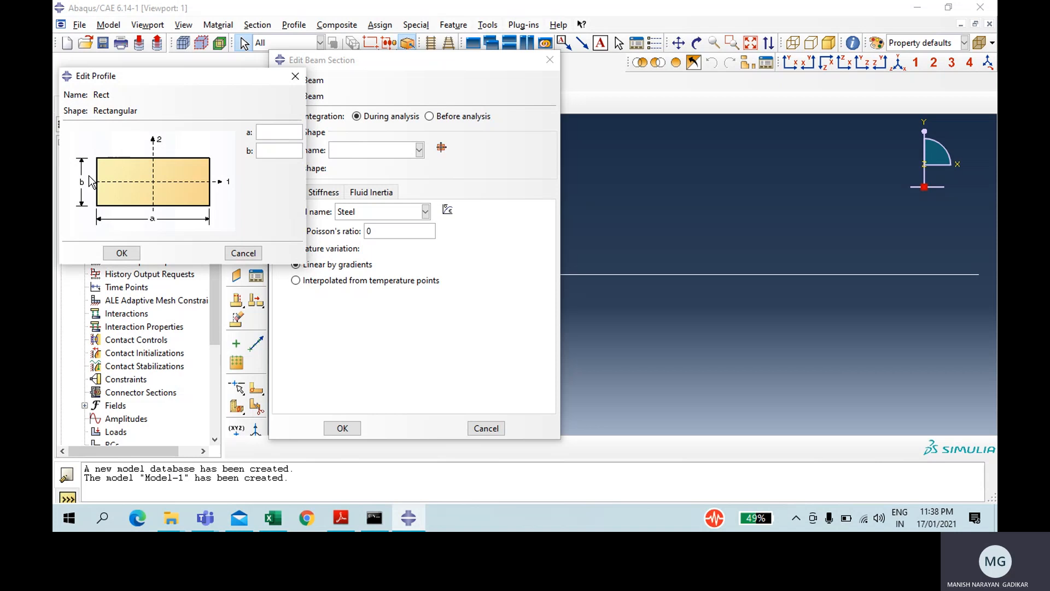
{"action": "left_click", "coordinate": [296, 149]}
{"action": "type", "text": "0.25"}
{"action": "left_click", "coordinate": [279, 136]}
{"action": "type", "text": "0.15"}
{"action": "left_click", "coordinate": [131, 254]}
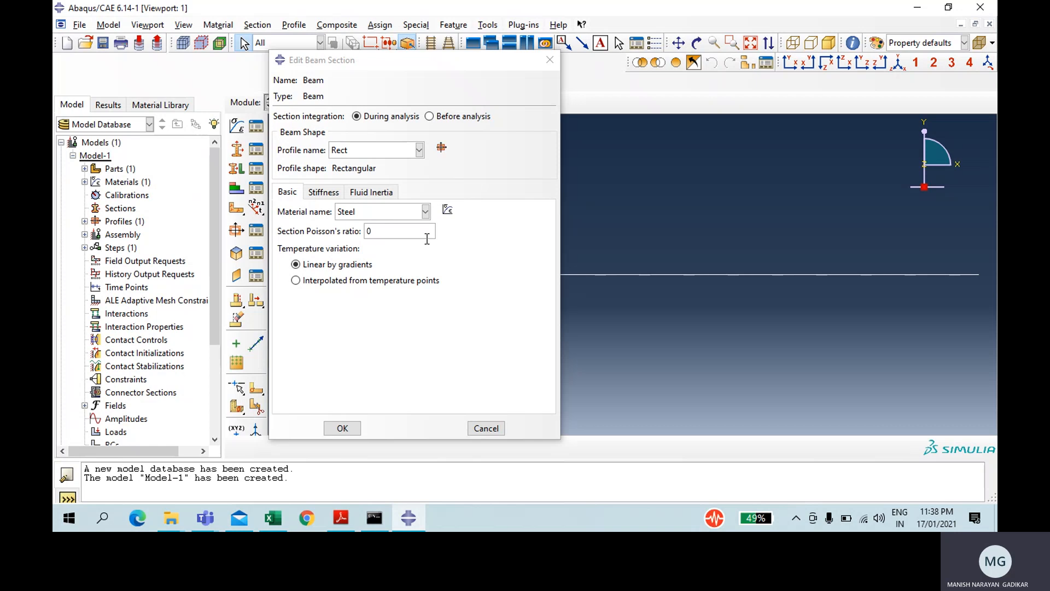
{"action": "left_click", "coordinate": [342, 428]}
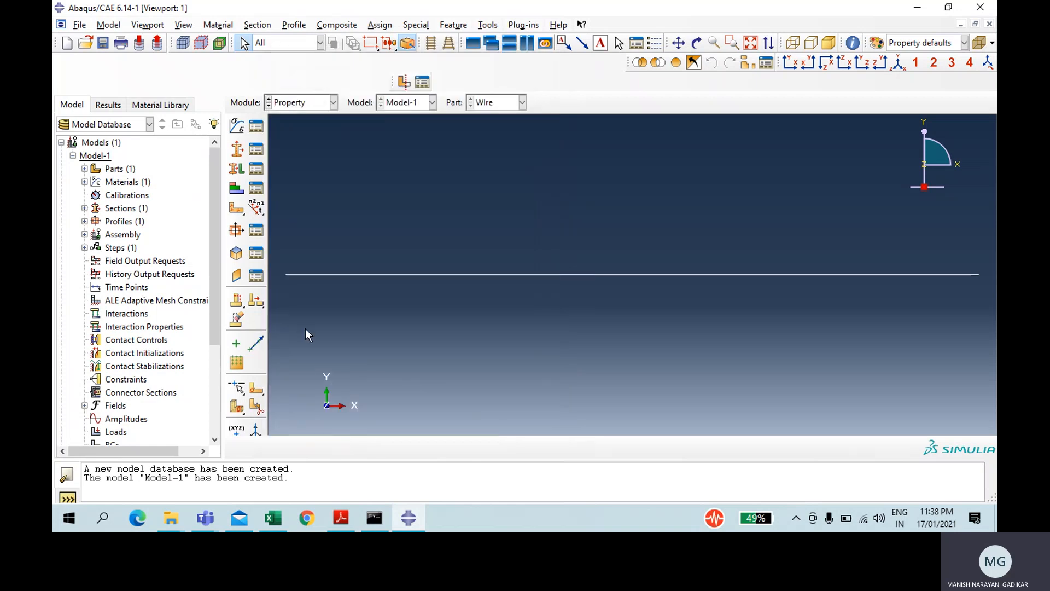
Assign the Beam section to the entire wire, creating a set for the region
{"action": "left_click", "coordinate": [239, 166]}
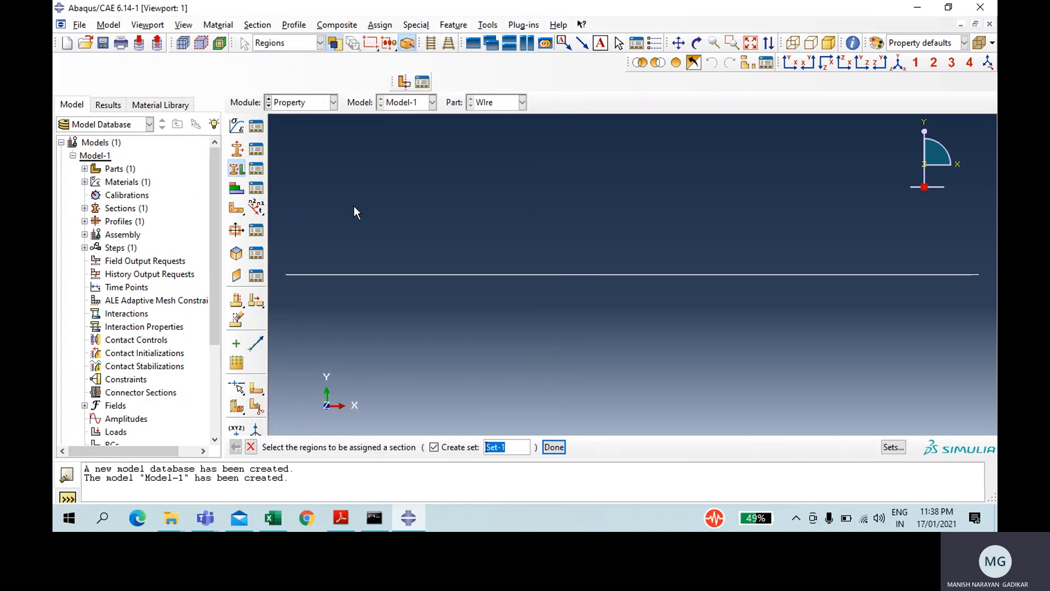
{"action": "left_click_drag", "start_coordinate": [353, 206], "coordinate": [612, 331]}
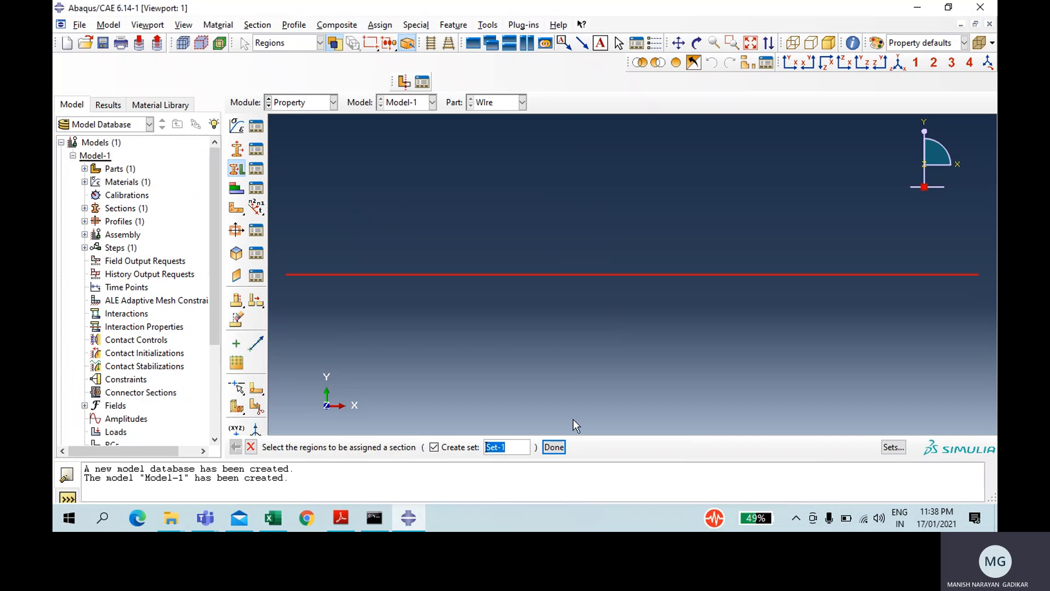
{"action": "left_click", "coordinate": [558, 447]}
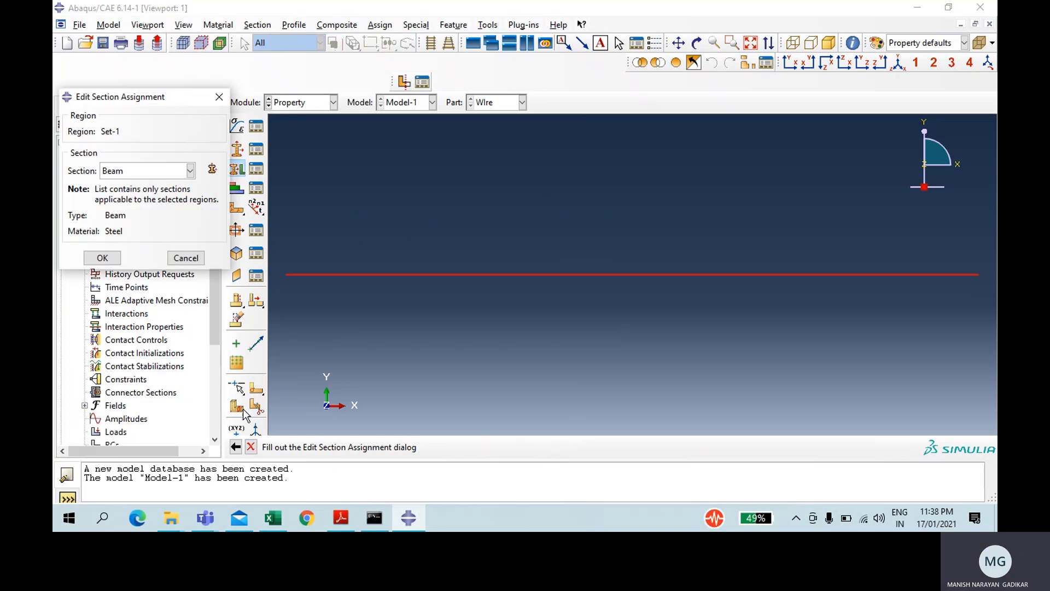
{"action": "left_click", "coordinate": [102, 259]}
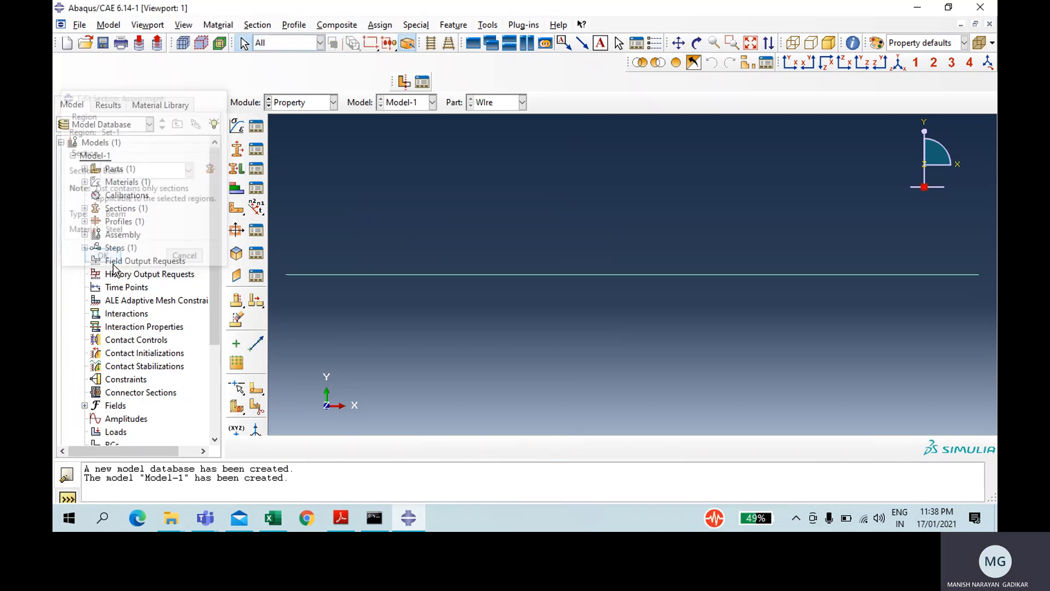
Assign the beam section orientation to the entire wire with the n1 direction 0.0,0.0,-1.0
{"action": "left_click", "coordinate": [380, 25]}
{"action": "left_click", "coordinate": [402, 50]}
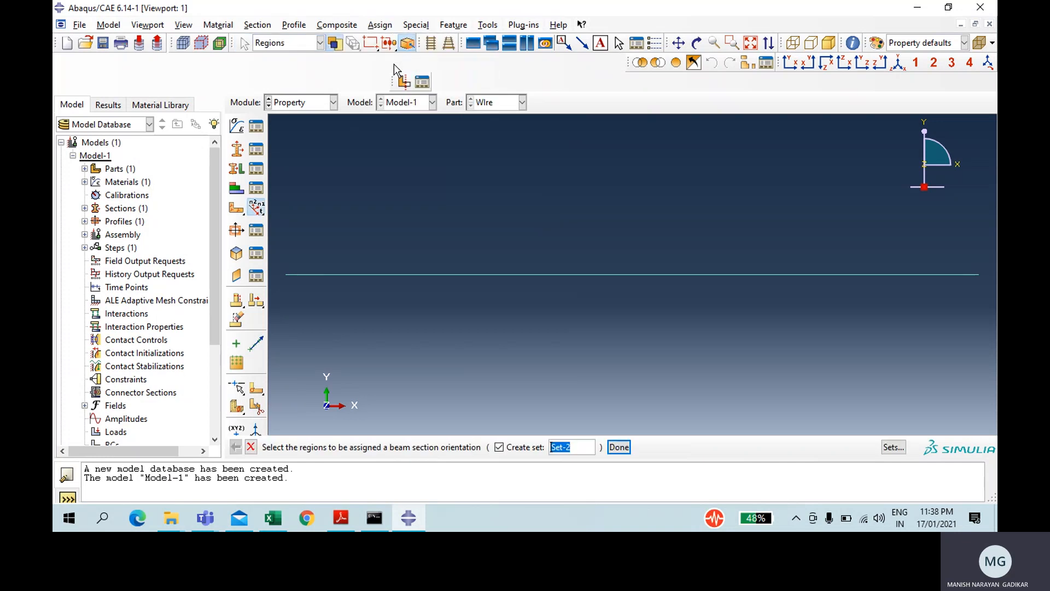
{"action": "left_click_drag", "start_coordinate": [424, 184], "coordinate": [566, 412]}
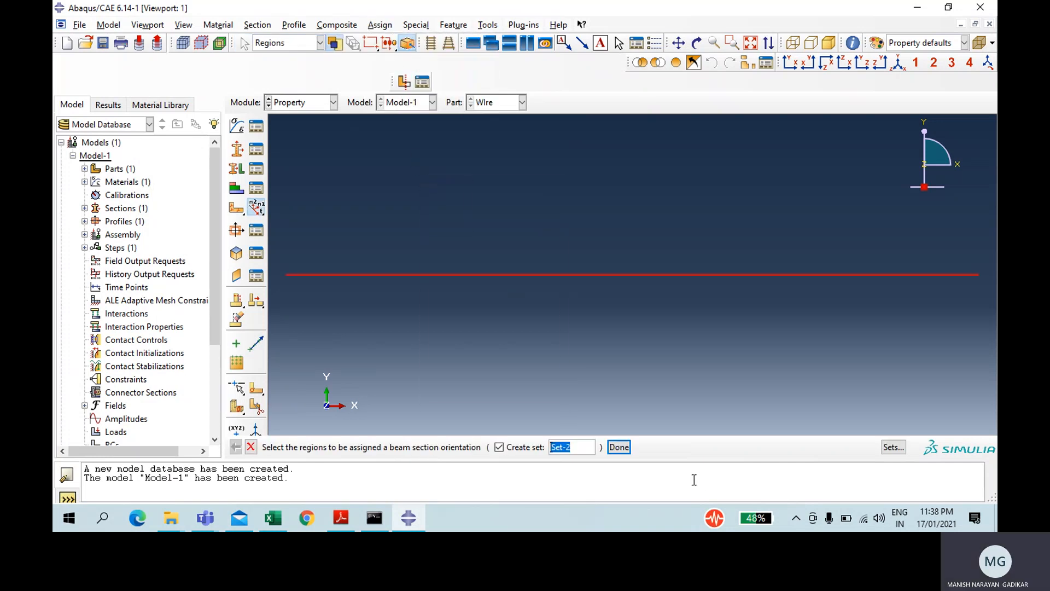
{"action": "left_click", "coordinate": [620, 447]}
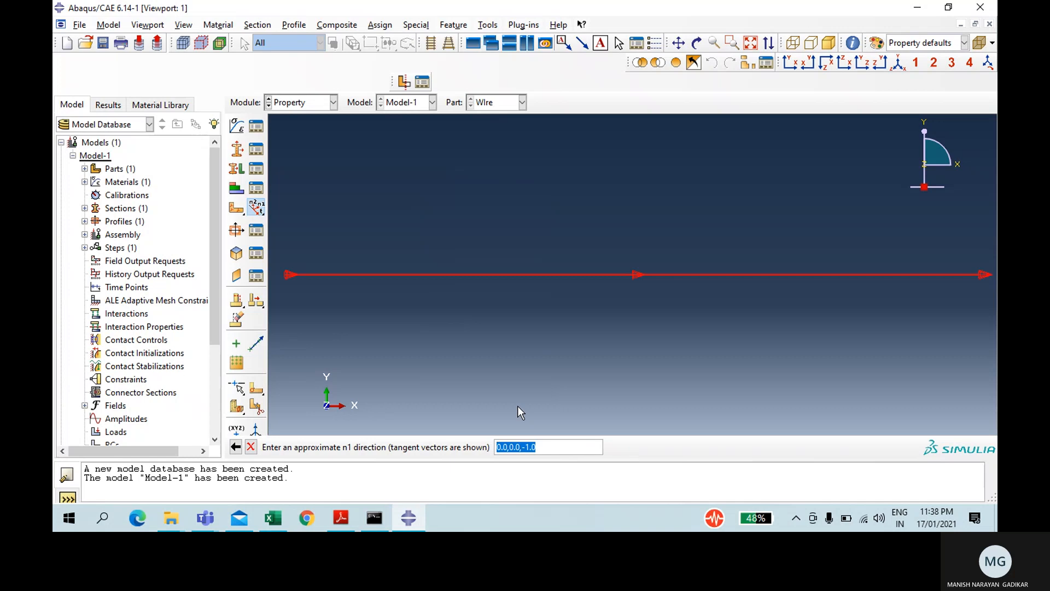
{"action": "key", "text": "Return"}
{"action": "key", "text": "Return"}
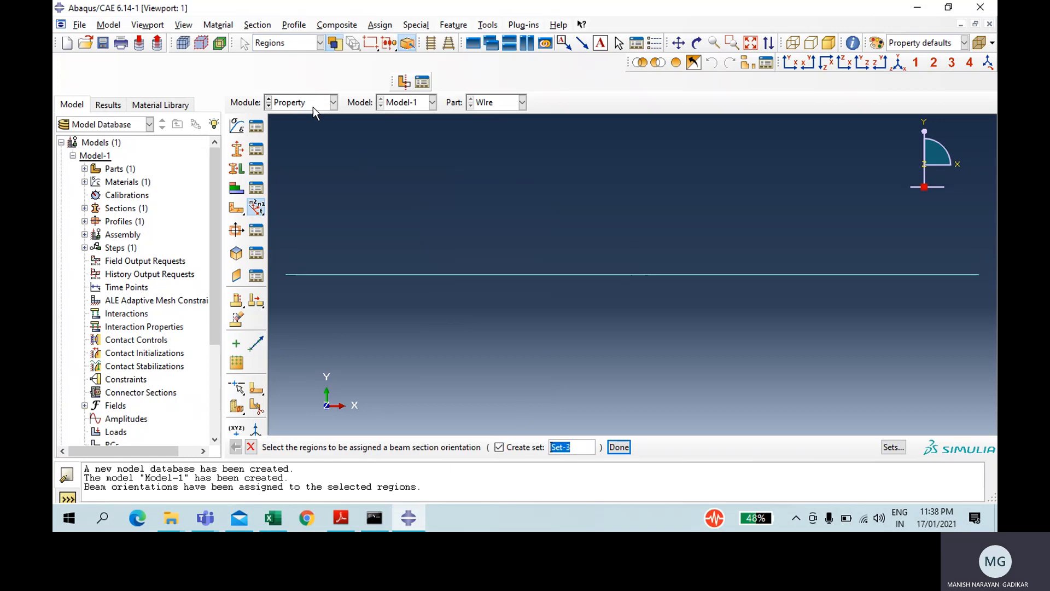
Switch to the Assembly module and create an independent instance of the Wire part
{"action": "left_click", "coordinate": [311, 107]}
{"action": "left_click", "coordinate": [308, 156]}
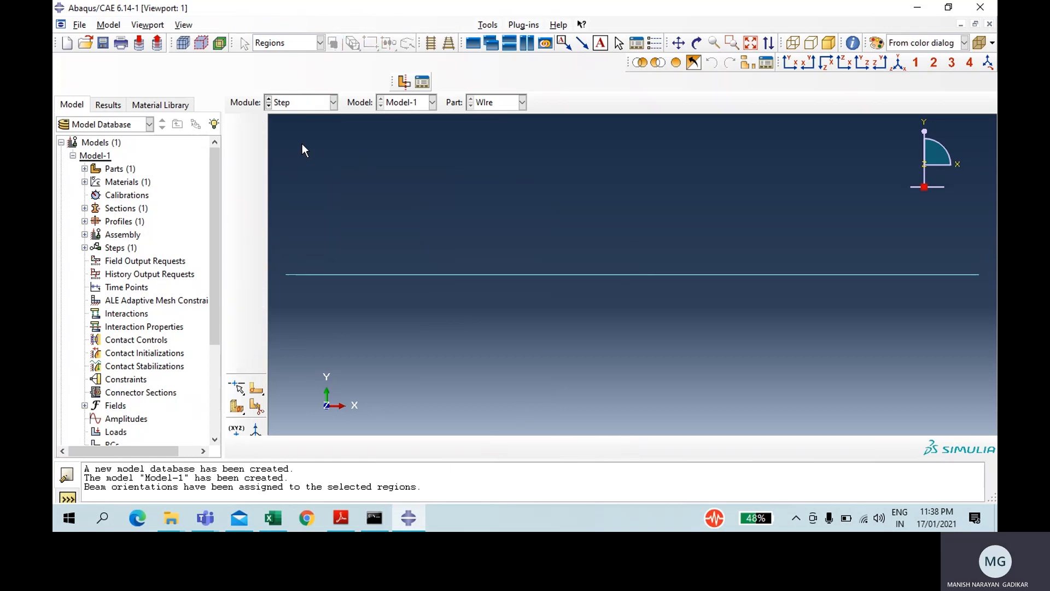
{"action": "left_click", "coordinate": [287, 106]}
{"action": "left_click", "coordinate": [294, 140]}
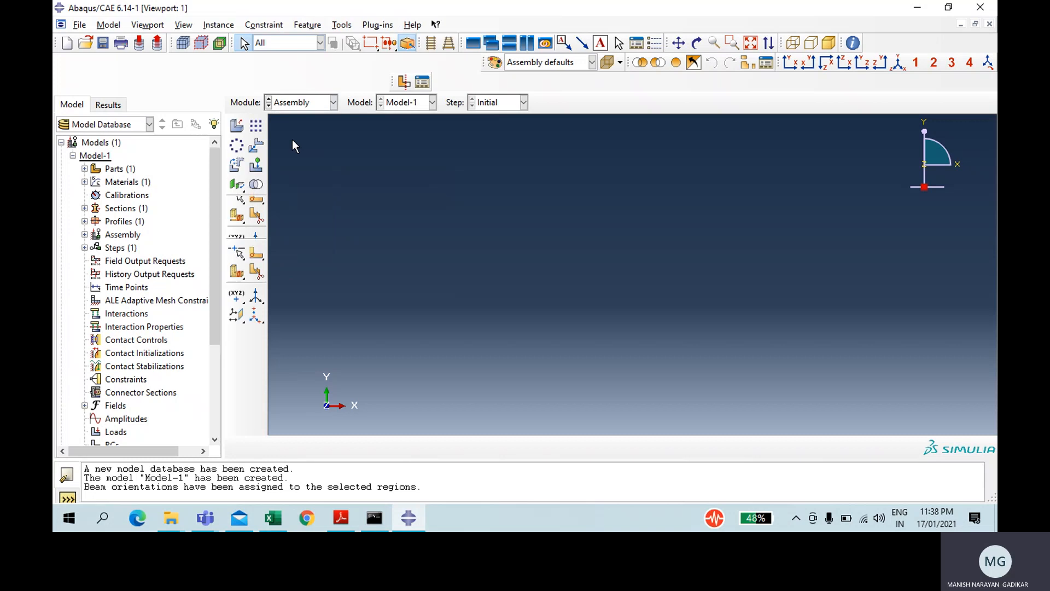
{"action": "left_click", "coordinate": [236, 128]}
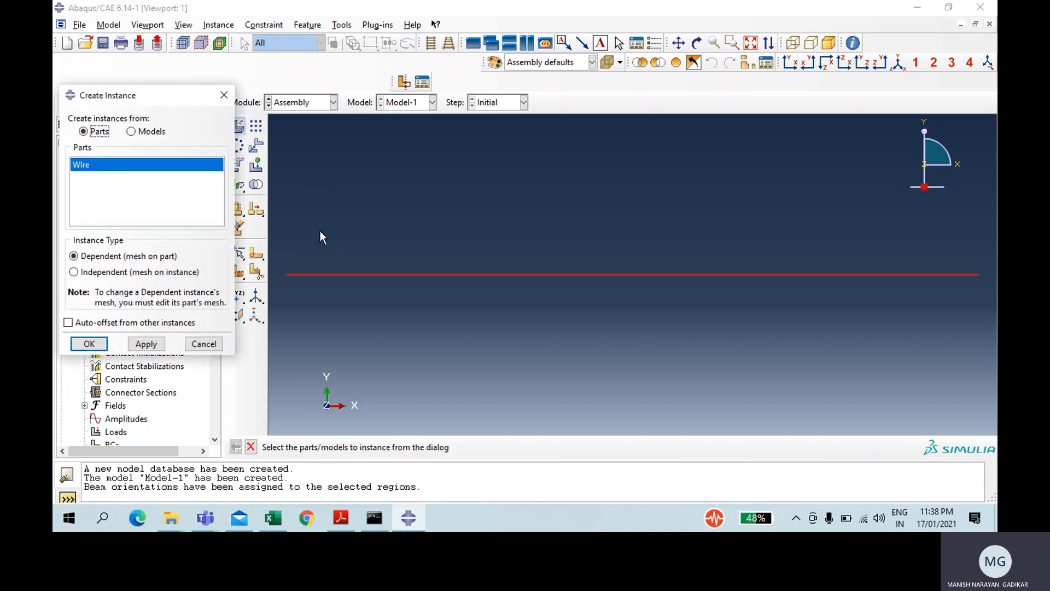
{"action": "left_click", "coordinate": [110, 275]}
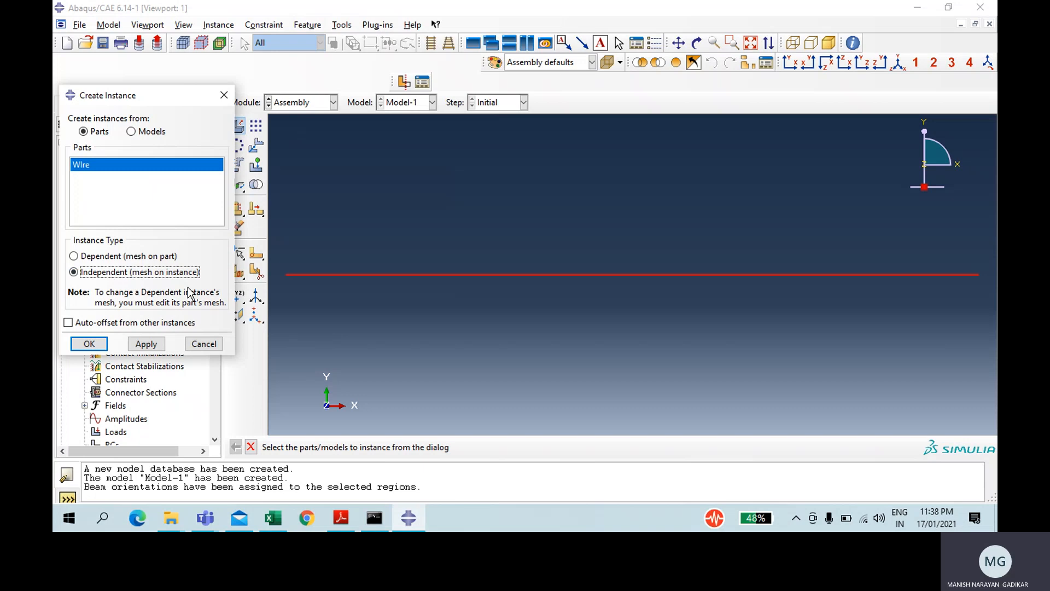
{"action": "left_click", "coordinate": [89, 343]}
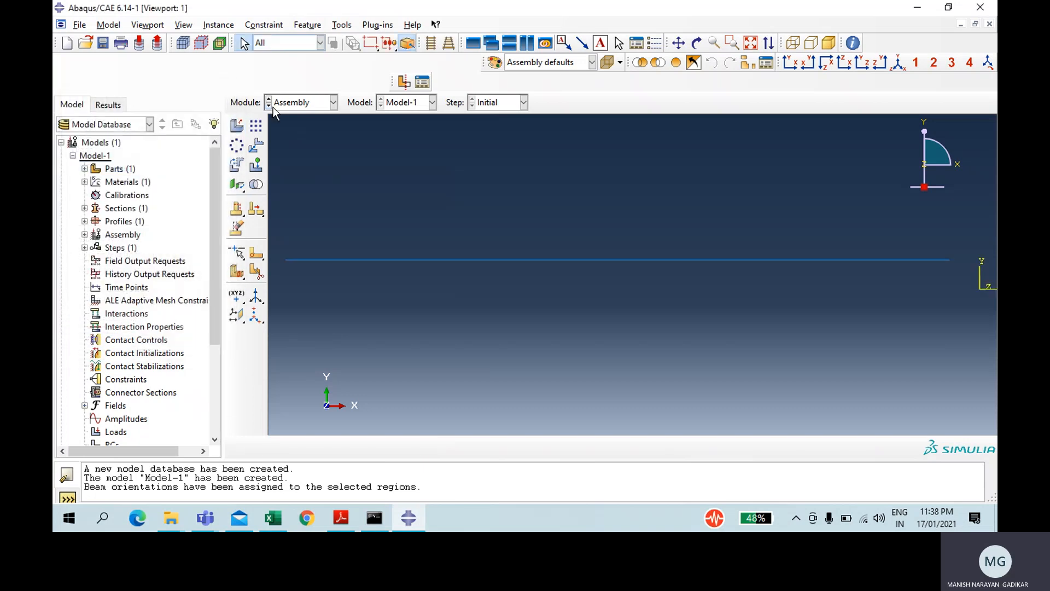
Create a Dynamic, Explicit analysis step after the Initial step, keeping its default settings
{"action": "left_click", "coordinate": [288, 106]}
{"action": "left_click", "coordinate": [294, 156]}
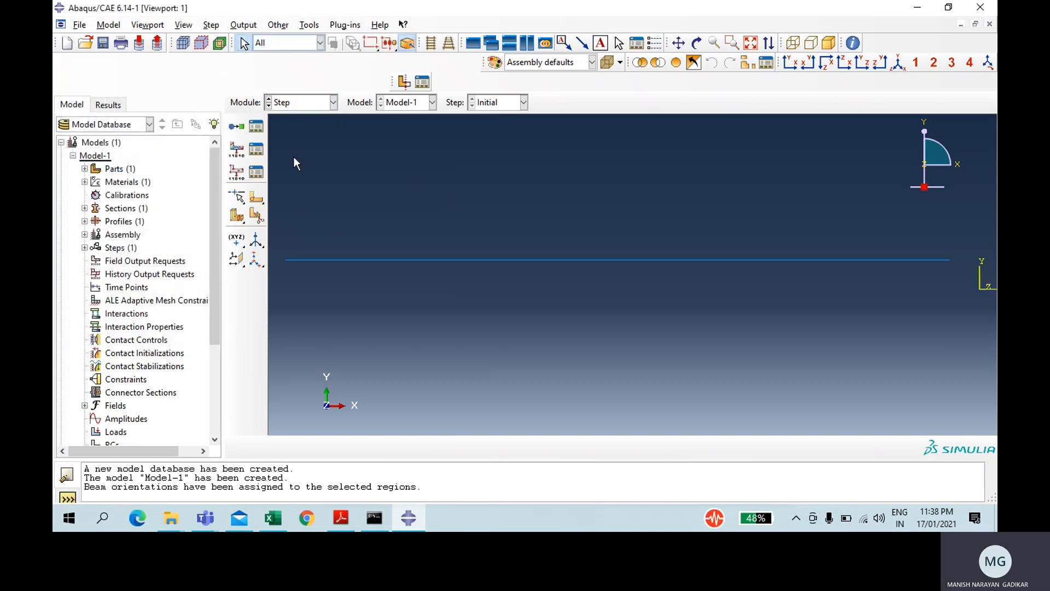
{"action": "left_click", "coordinate": [242, 132]}
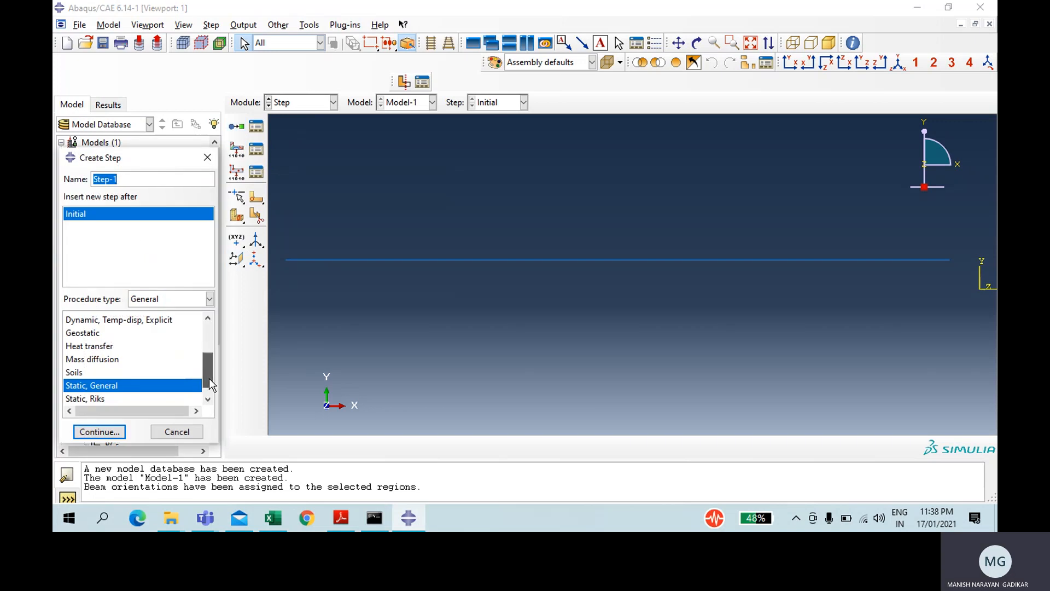
{"action": "left_click_drag", "start_coordinate": [209, 378], "coordinate": [211, 362]}
{"action": "left_click", "coordinate": [112, 344]}
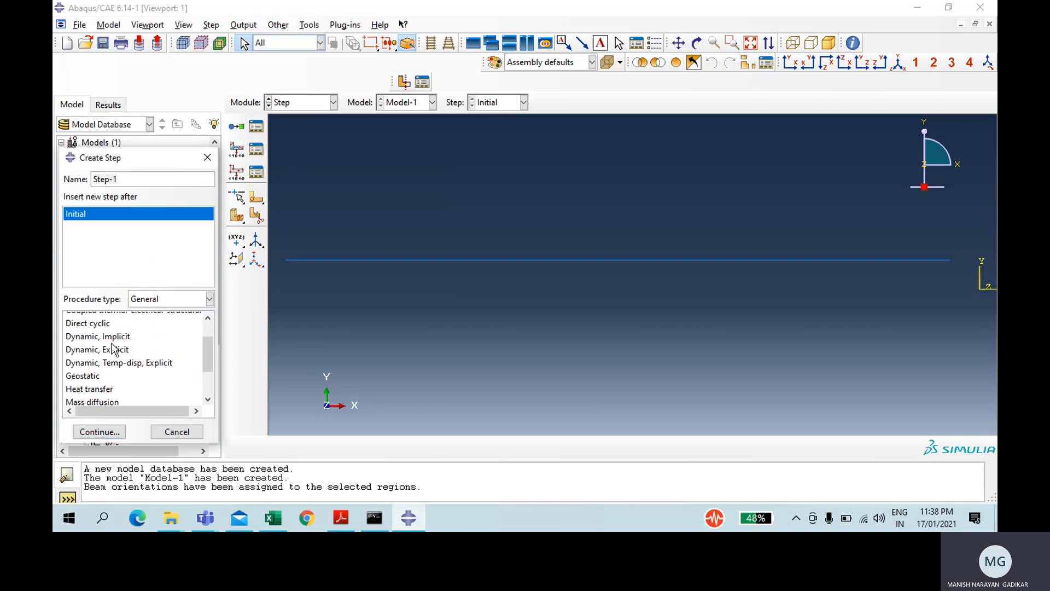
{"action": "left_click", "coordinate": [113, 349]}
{"action": "left_click", "coordinate": [120, 432]}
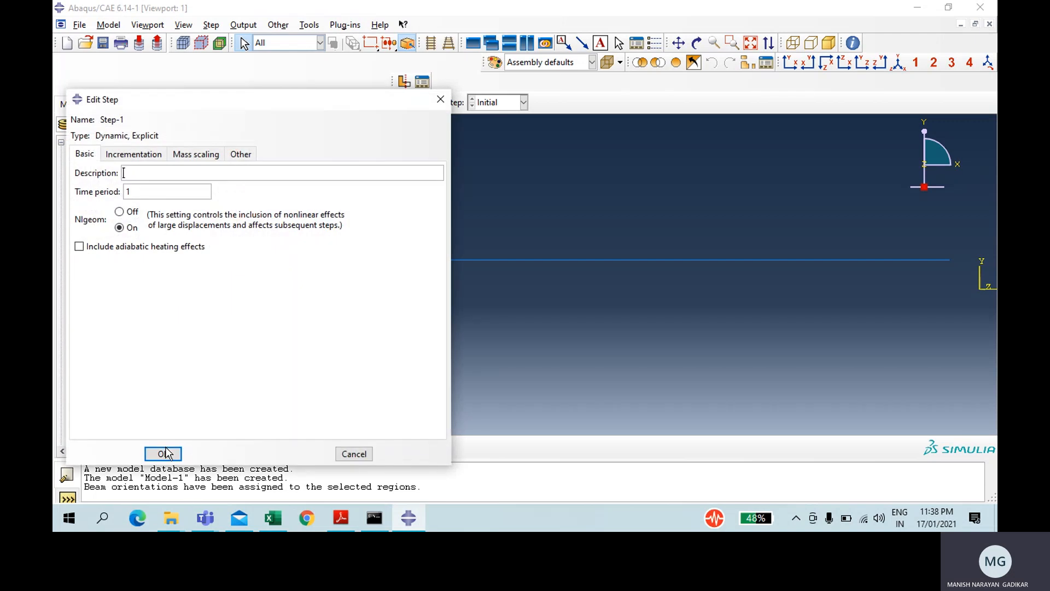
{"action": "left_click", "coordinate": [162, 454]}
Create an Encastre boundary condition named Fixed in Step-1 at the wire's left endpoint, creating a set for the region
{"action": "left_click", "coordinate": [303, 104]}
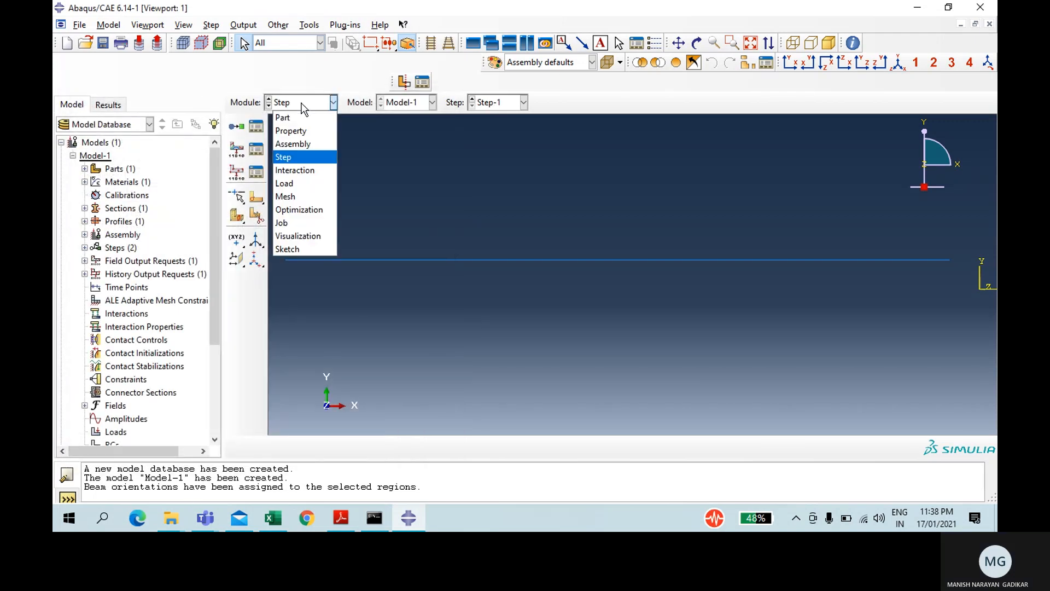
{"action": "left_click", "coordinate": [301, 184]}
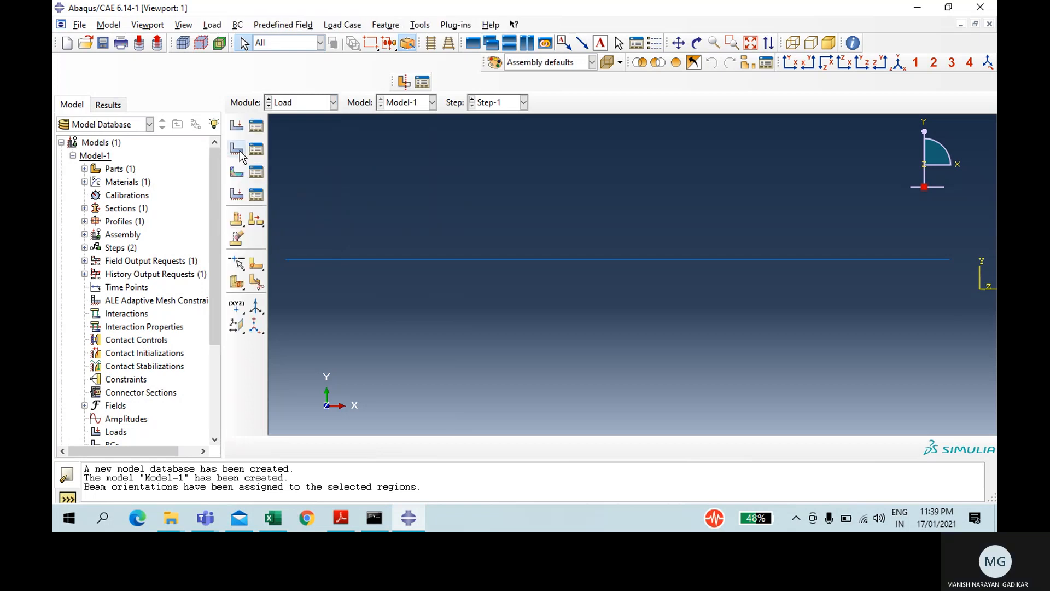
{"action": "left_click", "coordinate": [239, 153]}
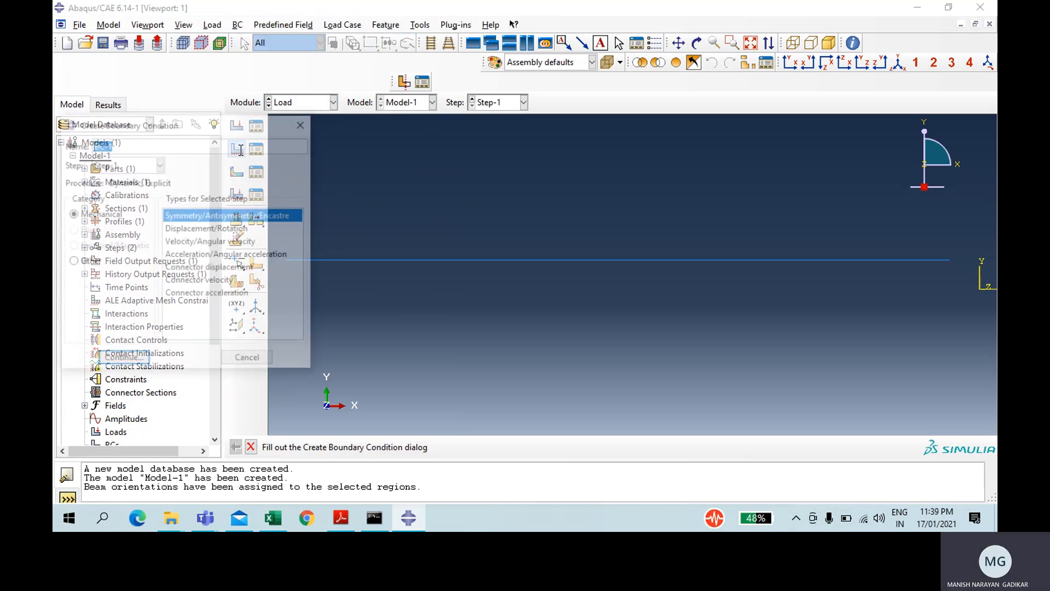
{"action": "type", "text": "Fixed"}
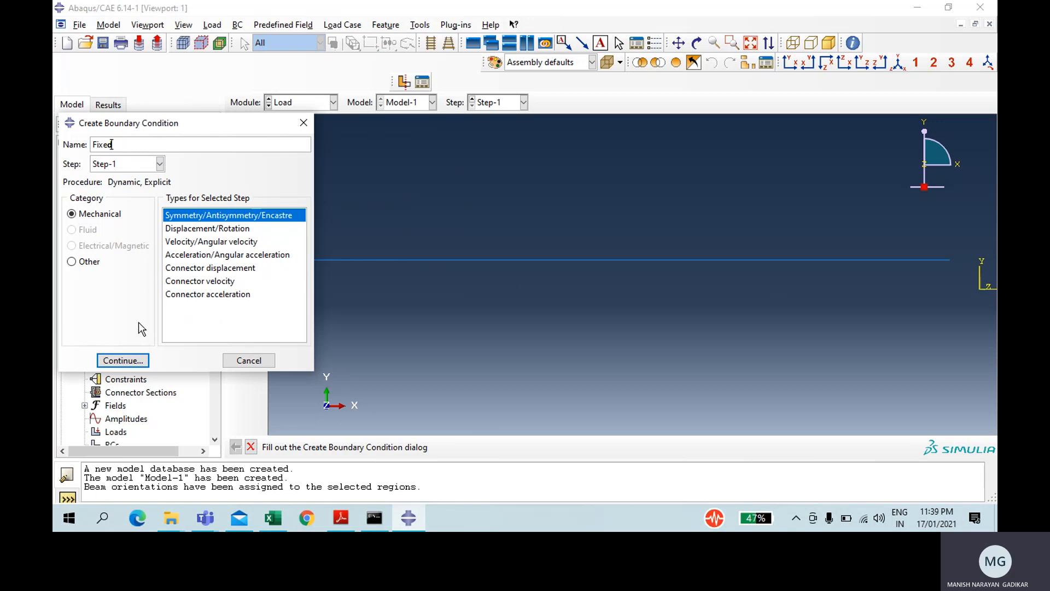
{"action": "left_click", "coordinate": [136, 366]}
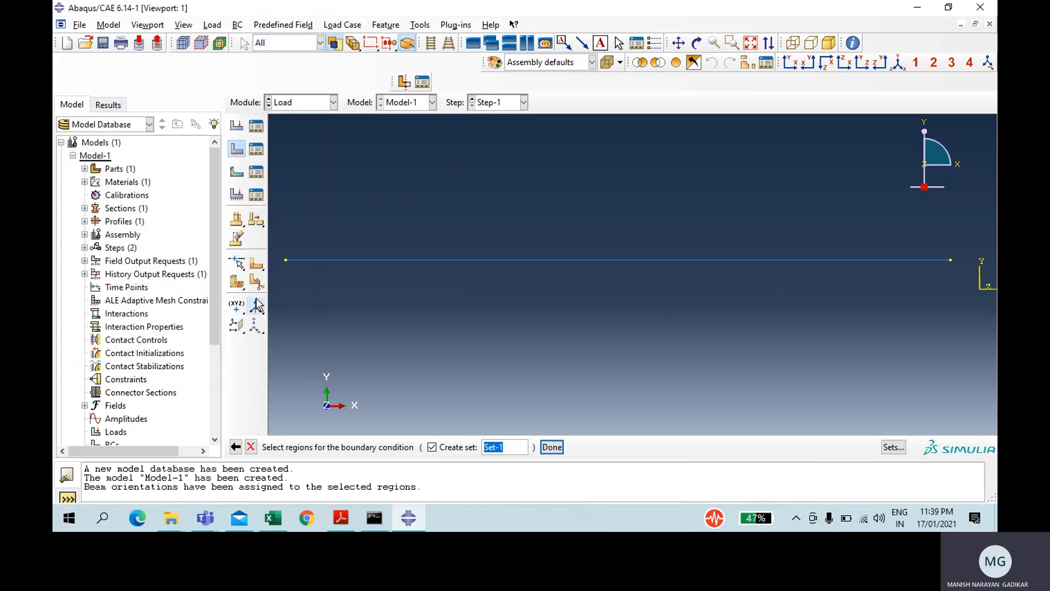
{"action": "left_click", "coordinate": [286, 260]}
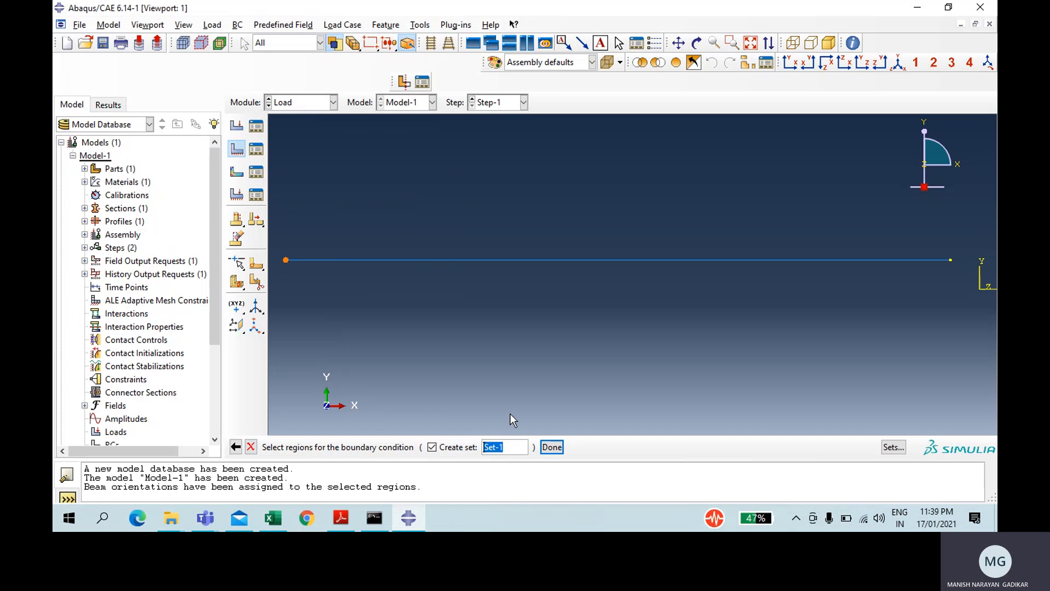
{"action": "left_click", "coordinate": [560, 449]}
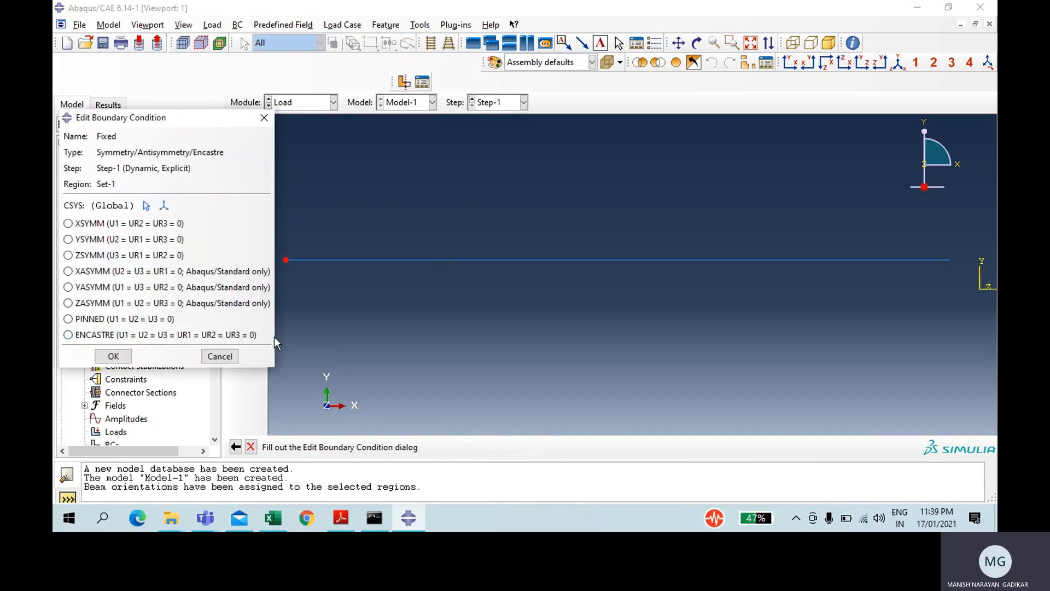
{"action": "left_click", "coordinate": [164, 337]}
{"action": "left_click", "coordinate": [114, 356]}
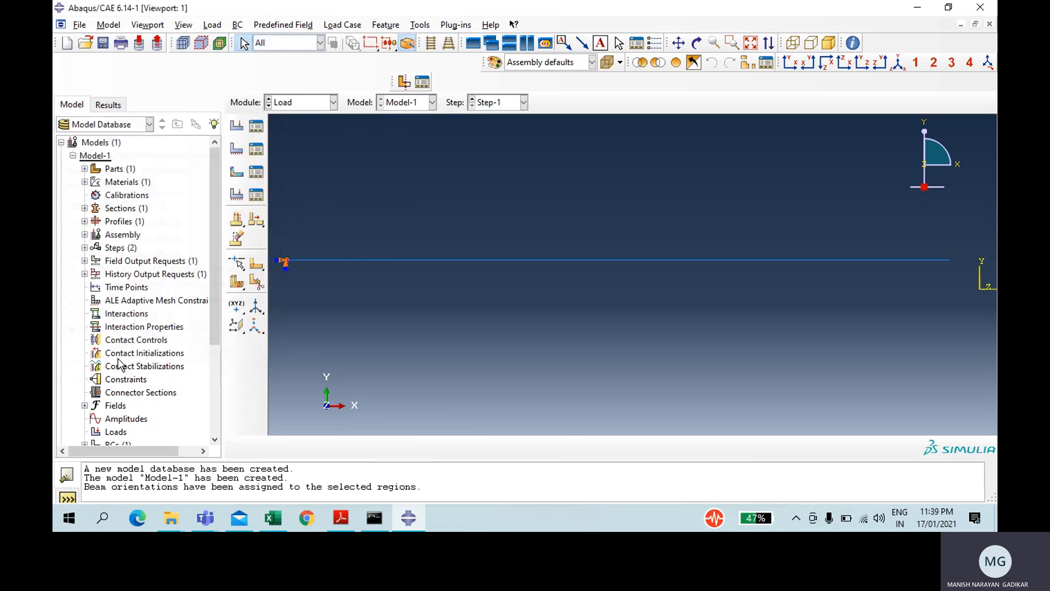
Create a concentrated force named Conce at the wire's right endpoint with CF2 set to -10
{"action": "left_click", "coordinate": [238, 126]}
{"action": "type", "text": "O"}
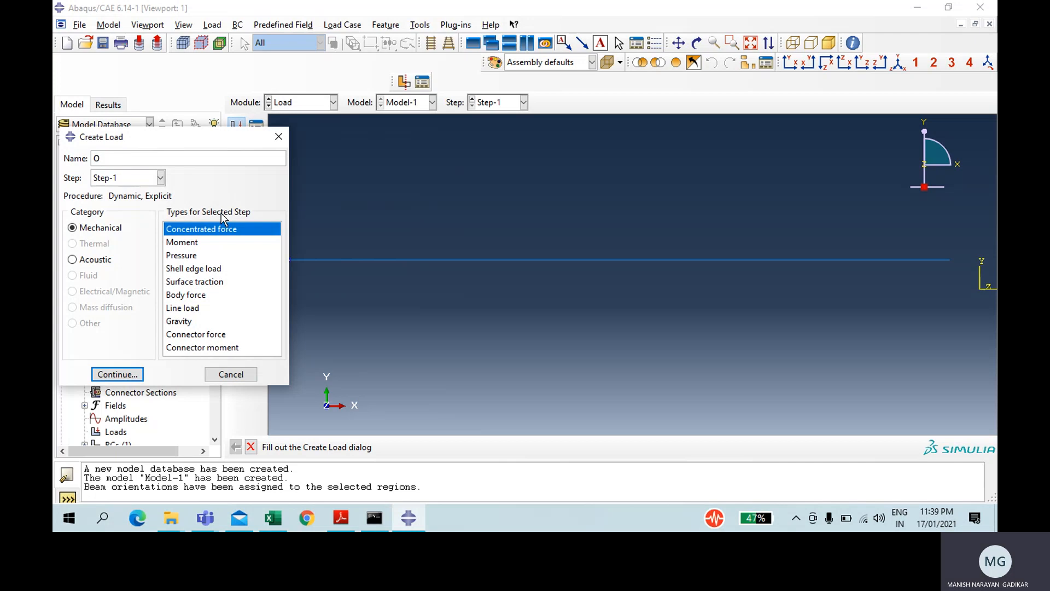
{"action": "type", "text": "once"}
{"action": "left_click", "coordinate": [117, 374]}
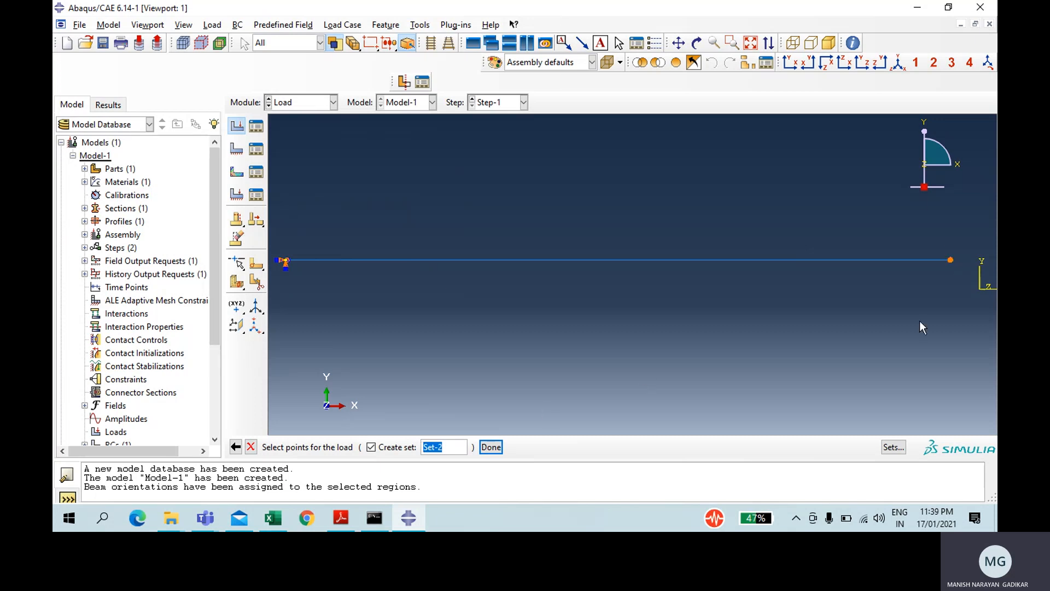
{"action": "left_click", "coordinate": [490, 447]}
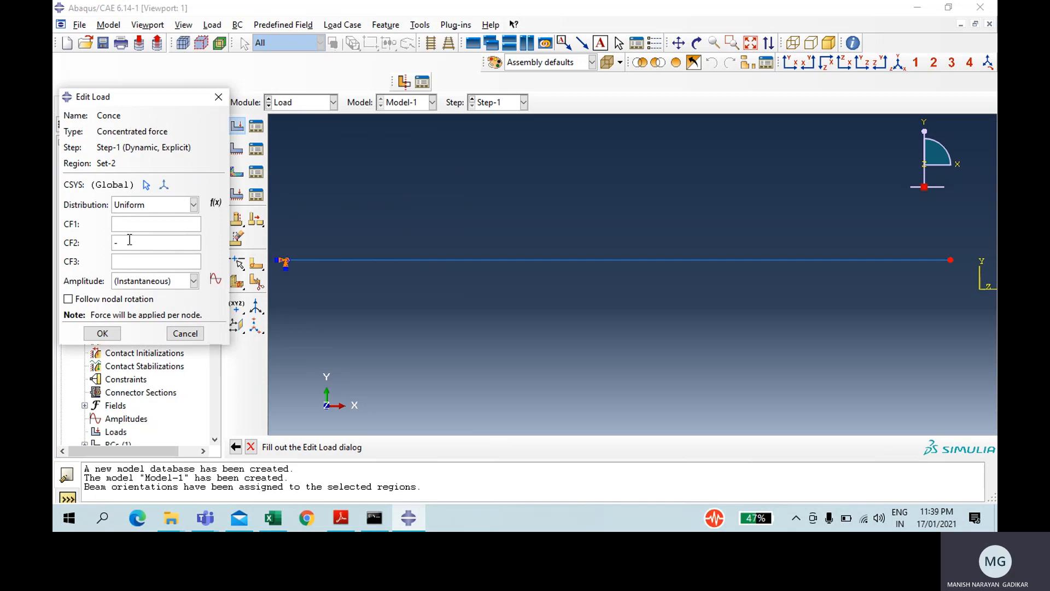
{"action": "type", "text": "-10"}
Create a smooth step amplitude rising from 0 at time 0 to 1 at time 1, and apply it to the concentrated force
{"action": "left_click", "coordinate": [215, 282]}
{"action": "left_click", "coordinate": [100, 309]}
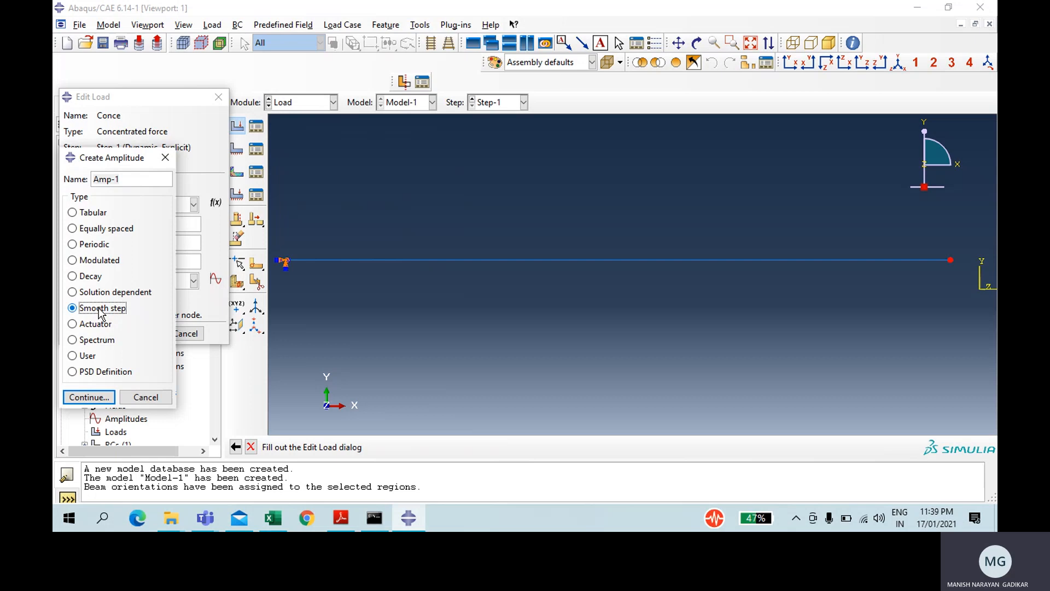
{"action": "left_click", "coordinate": [88, 397]}
{"action": "left_click", "coordinate": [126, 187]}
{"action": "type", "text": "0"}
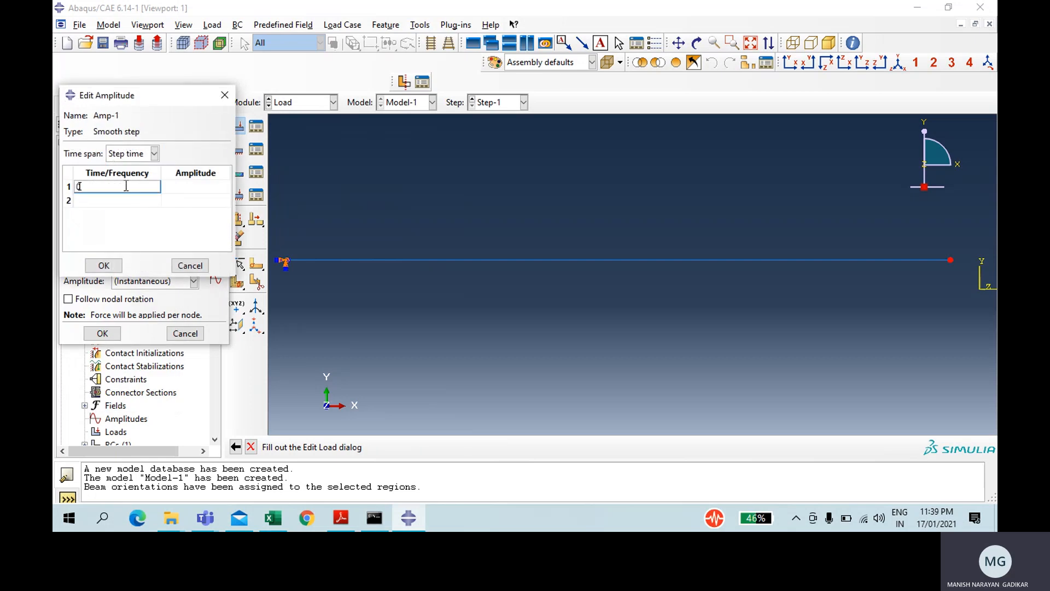
{"action": "key", "text": "Tab"}
{"action": "type", "text": "0"}
{"action": "key", "text": "Tab"}
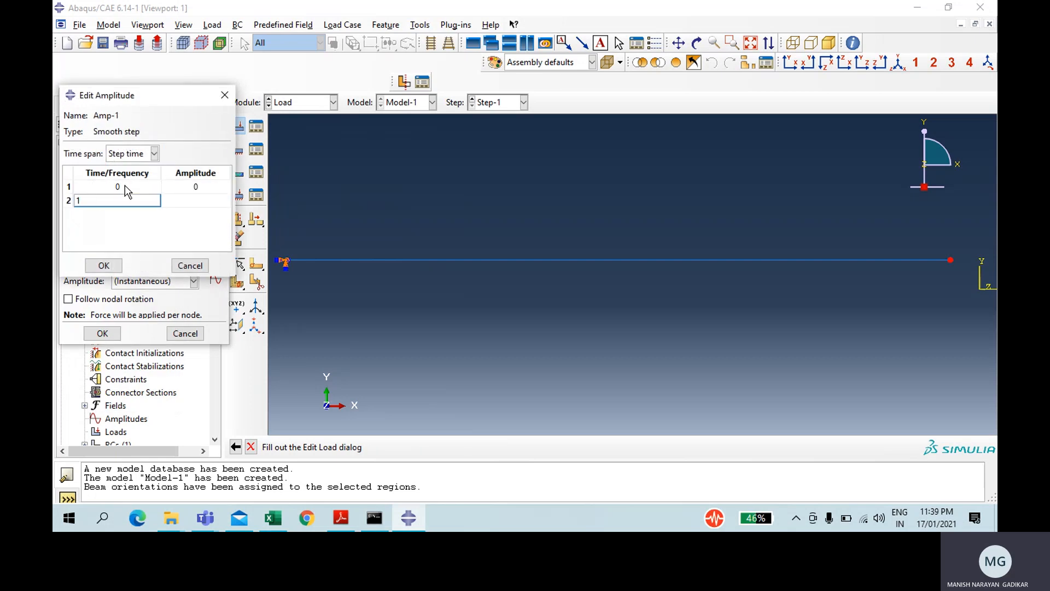
{"action": "type", "text": "1"}
{"action": "key", "text": "Tab"}
{"action": "type", "text": "1"}
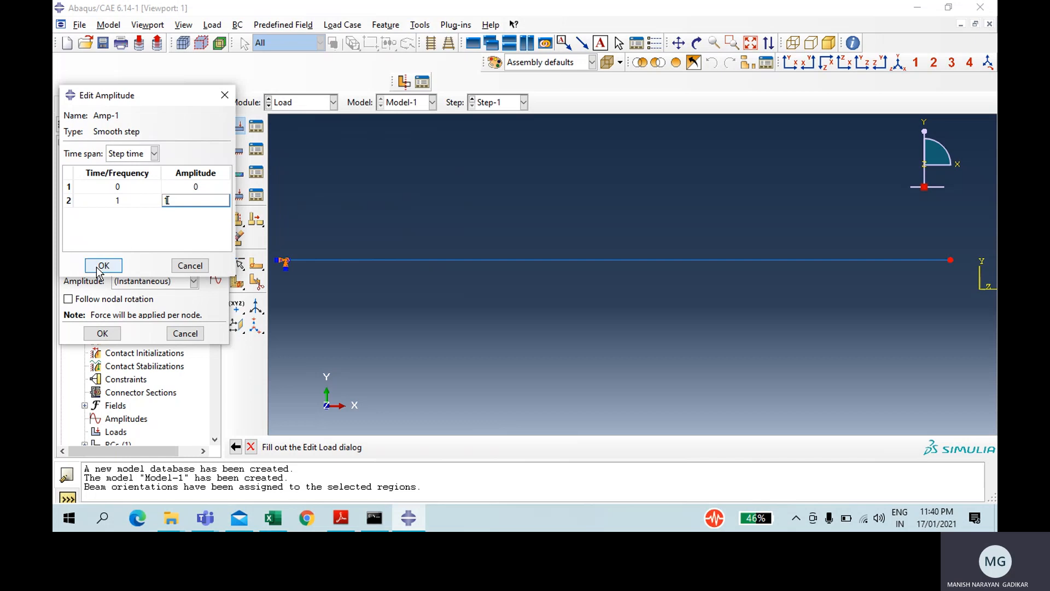
{"action": "left_click", "coordinate": [103, 265]}
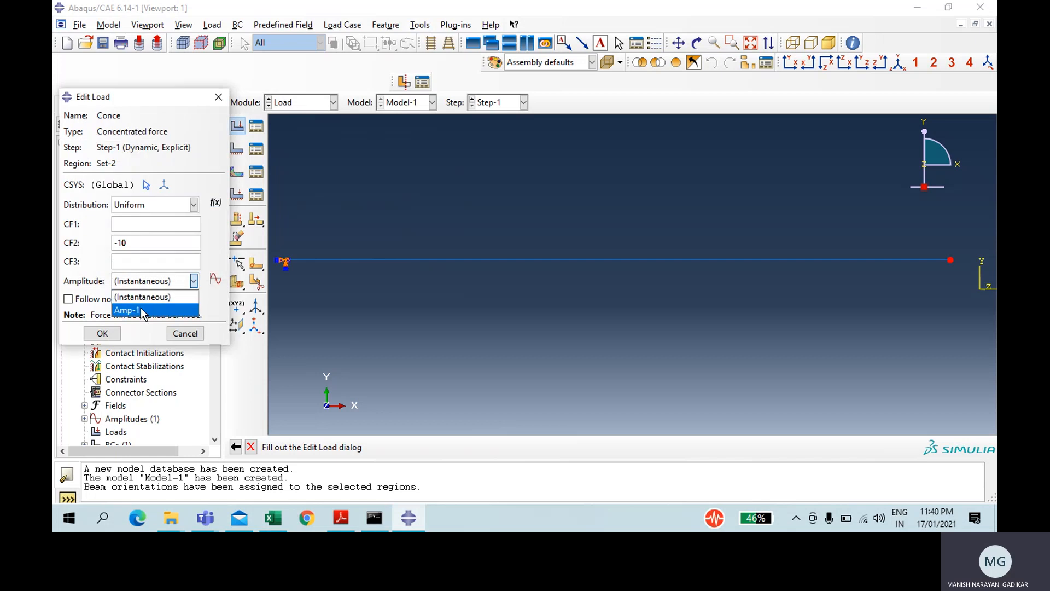
{"action": "left_click", "coordinate": [141, 310]}
{"action": "left_click", "coordinate": [106, 335]}
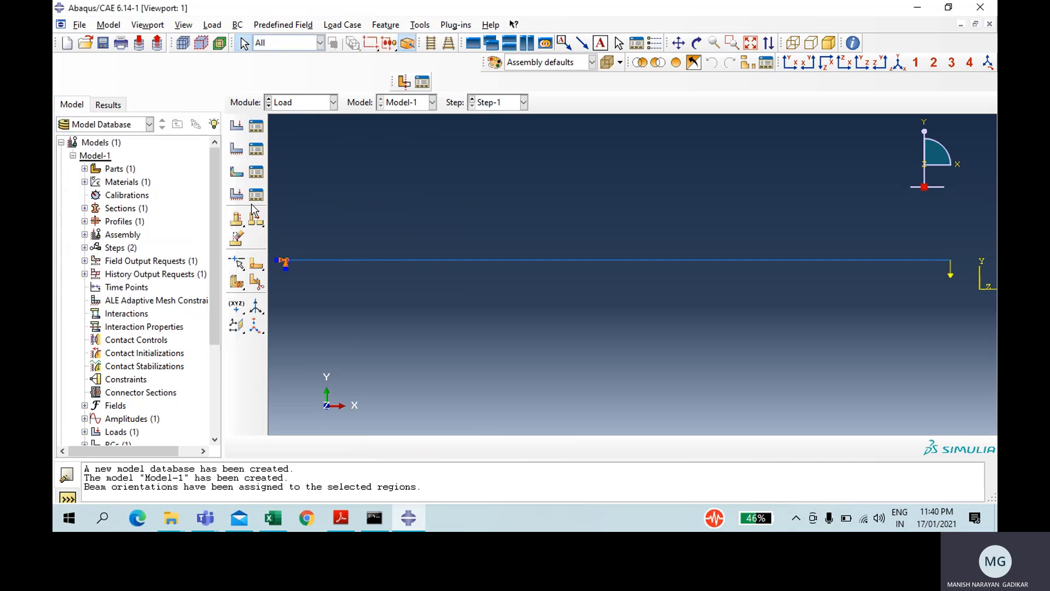
Seed the wire's edge by number with 10 elements and mesh the part instance
{"action": "left_click", "coordinate": [286, 103]}
{"action": "left_click", "coordinate": [290, 194]}
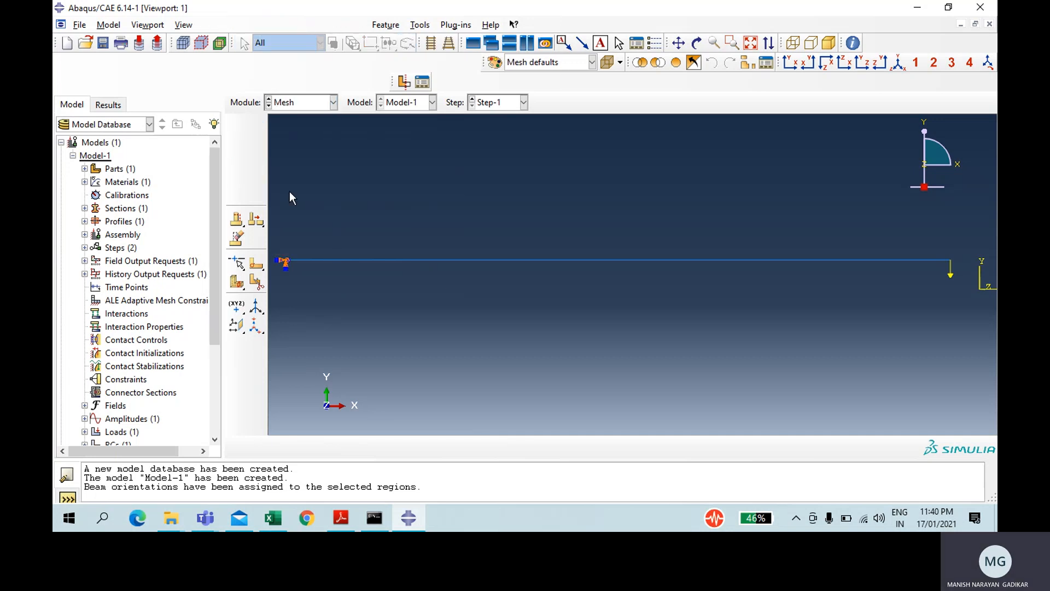
{"action": "left_click_drag", "start_coordinate": [290, 192], "coordinate": [452, 287]}
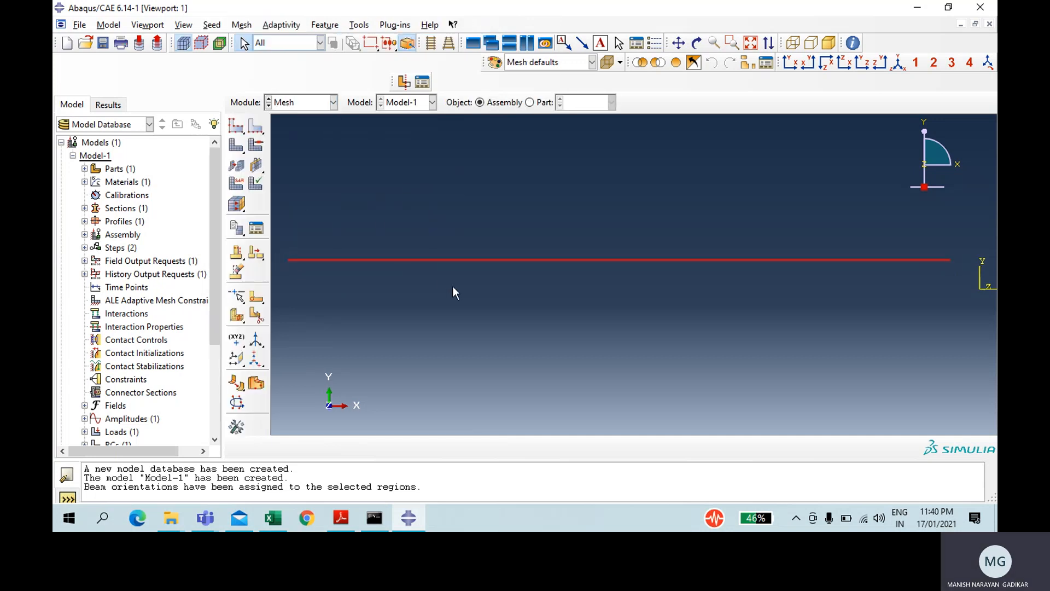
{"action": "left_click", "coordinate": [255, 128]}
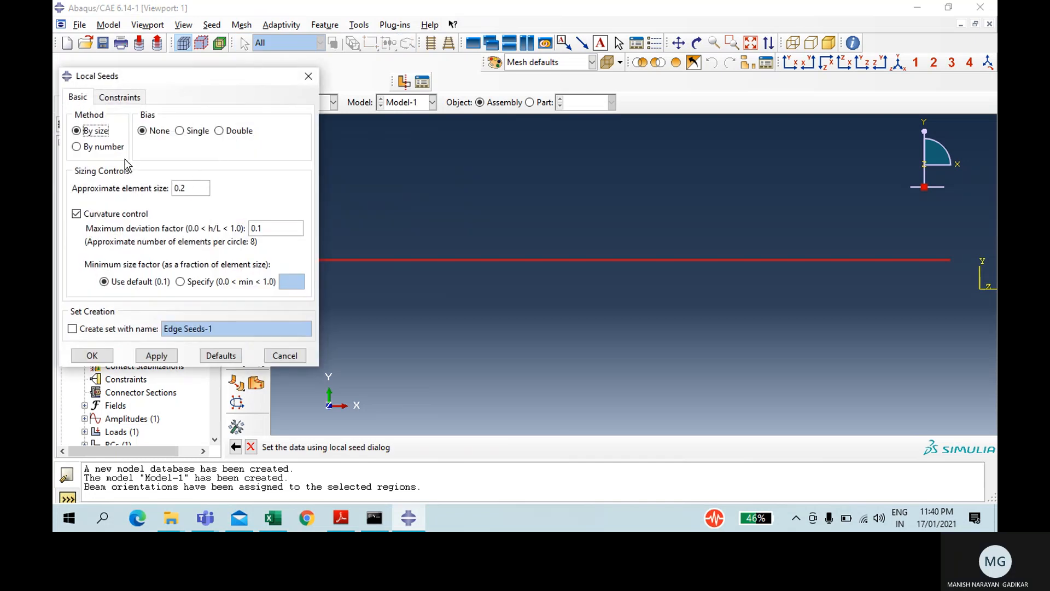
{"action": "left_click", "coordinate": [113, 149]}
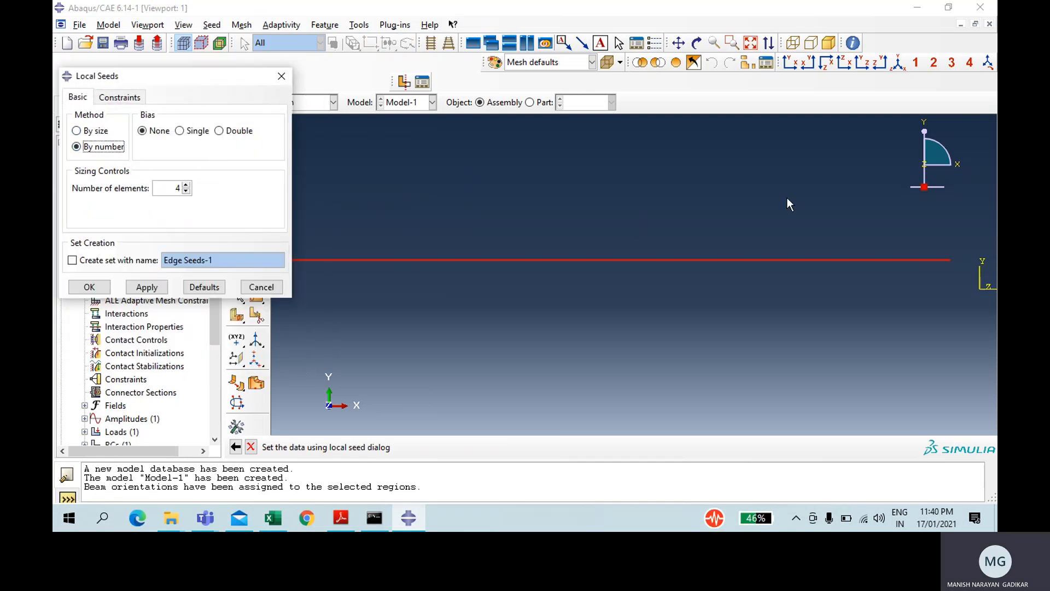
{"action": "left_click", "coordinate": [174, 187]}
{"action": "key", "text": "BackSpace"}
{"action": "type", "text": "10"}
{"action": "left_click", "coordinate": [101, 285]}
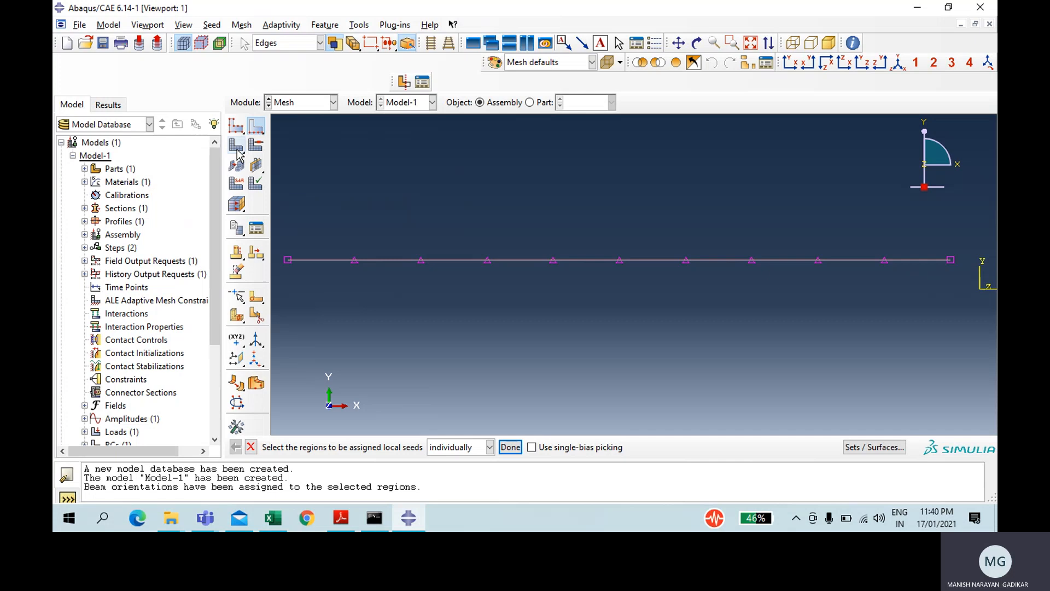
{"action": "left_click", "coordinate": [237, 146]}
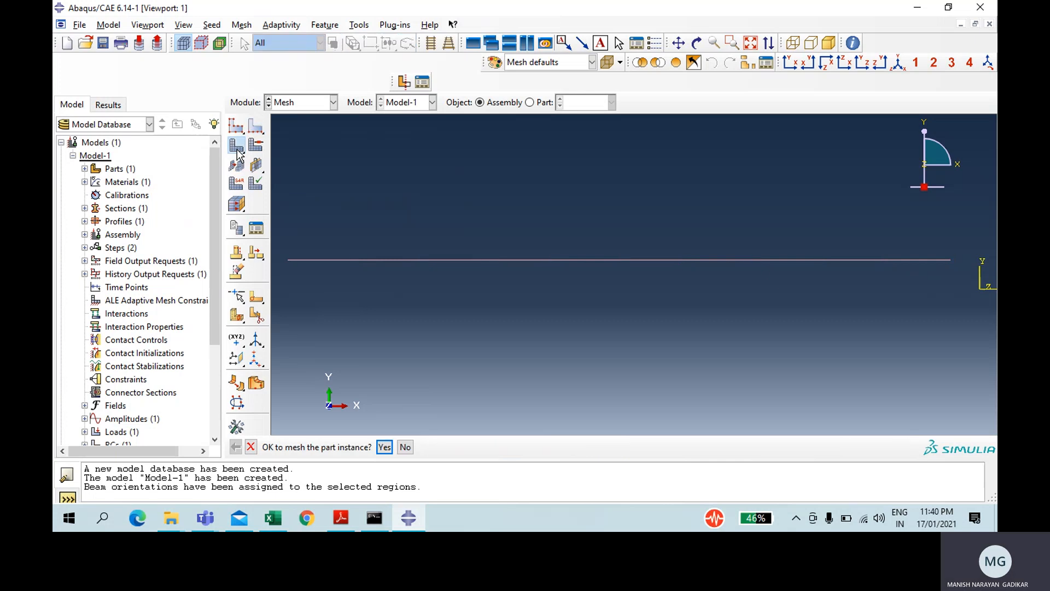
{"action": "key", "text": "Return"}
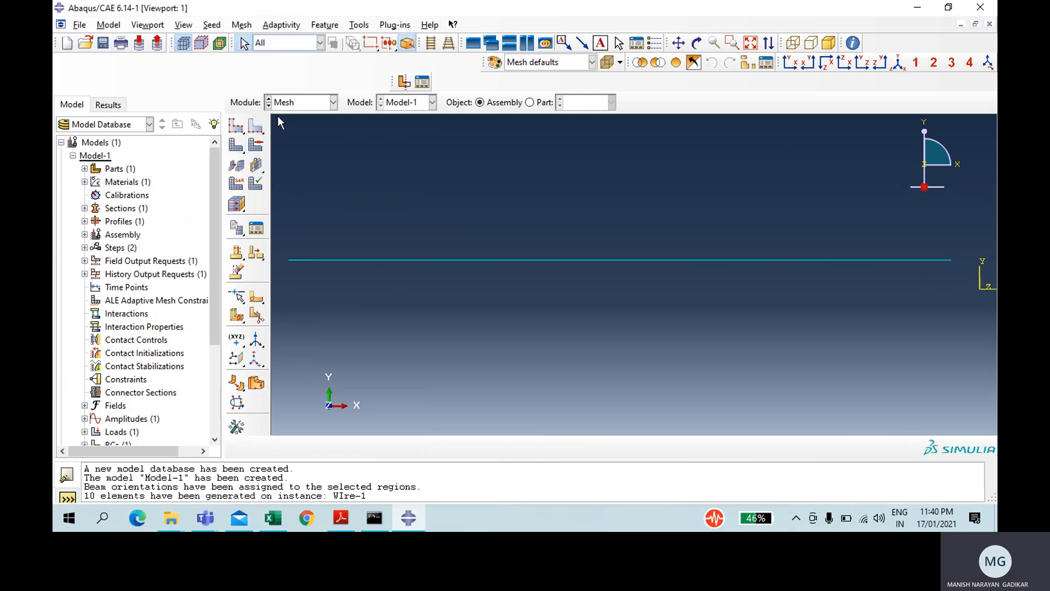
In the Step module, create a node set named Reaction from the node at the wire's left end
{"action": "left_click", "coordinate": [289, 102]}
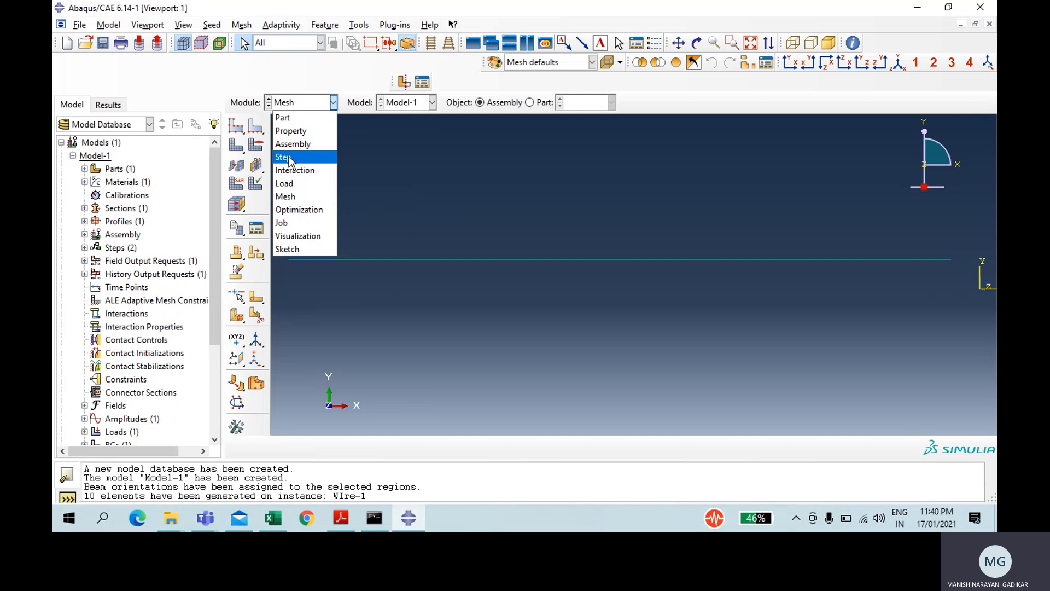
{"action": "left_click", "coordinate": [289, 158]}
{"action": "left_click", "coordinate": [311, 25]}
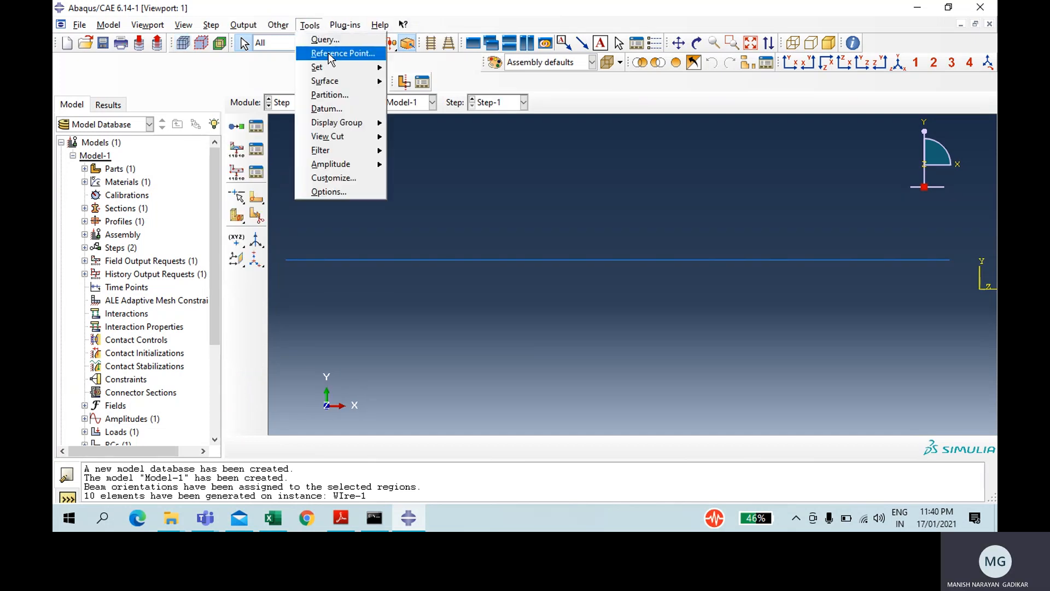
{"action": "mouse_move", "coordinate": [334, 68]}
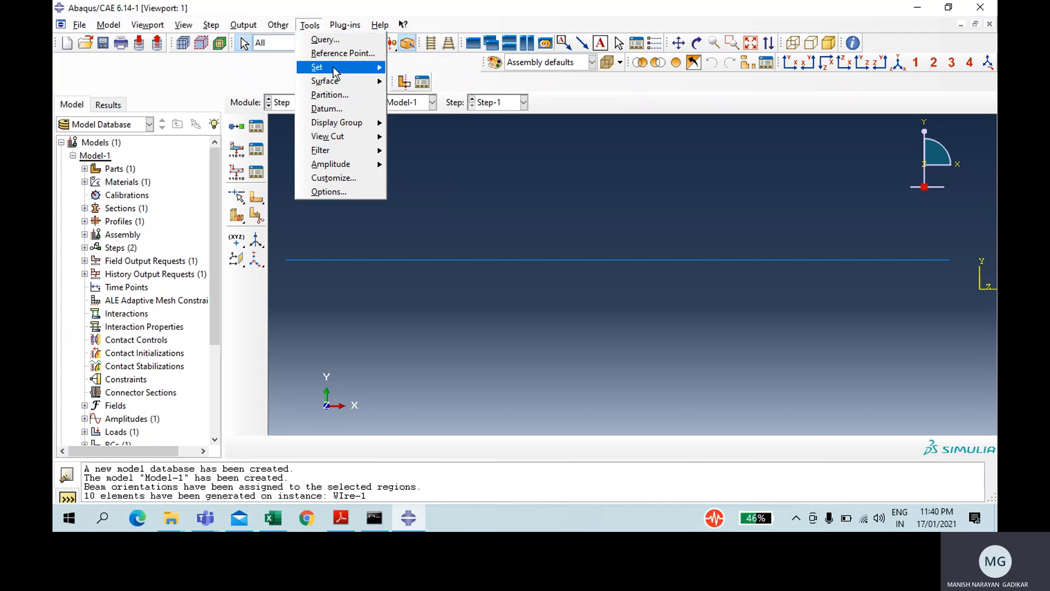
{"action": "left_click", "coordinate": [417, 82]}
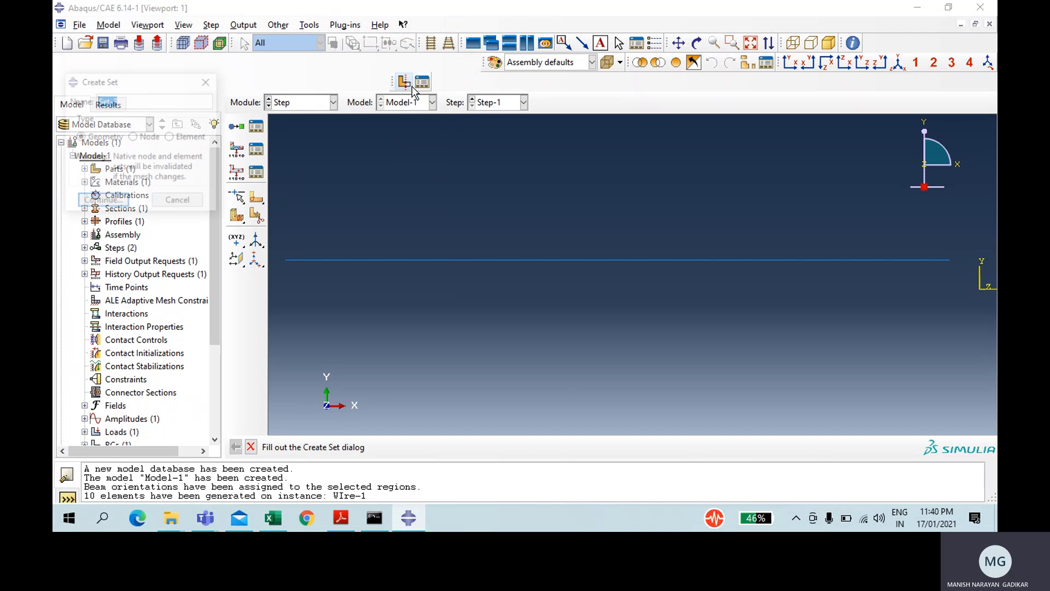
{"action": "type", "text": "Reaction"}
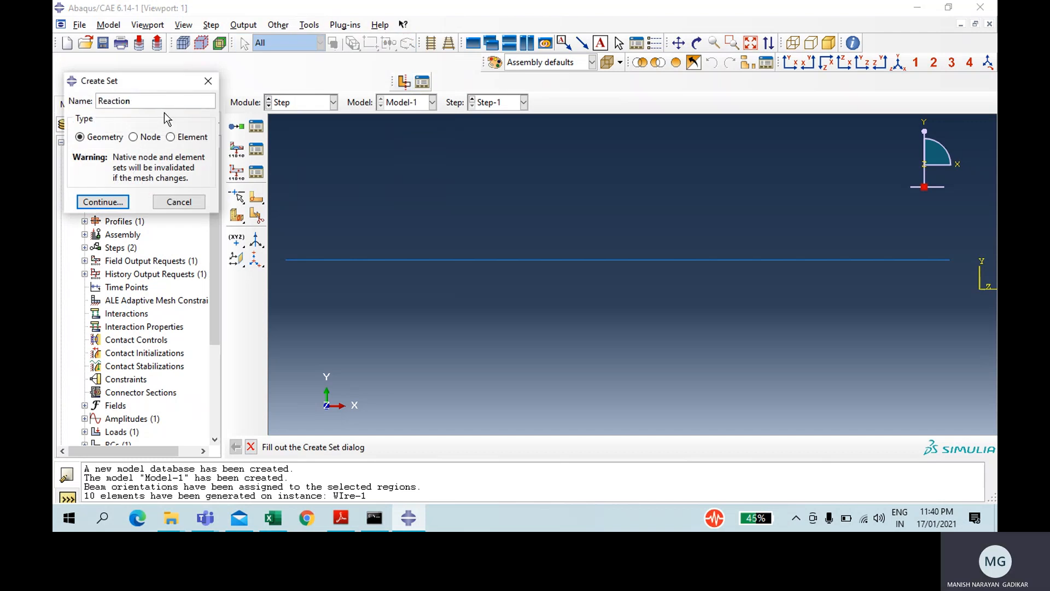
{"action": "left_click", "coordinate": [146, 137]}
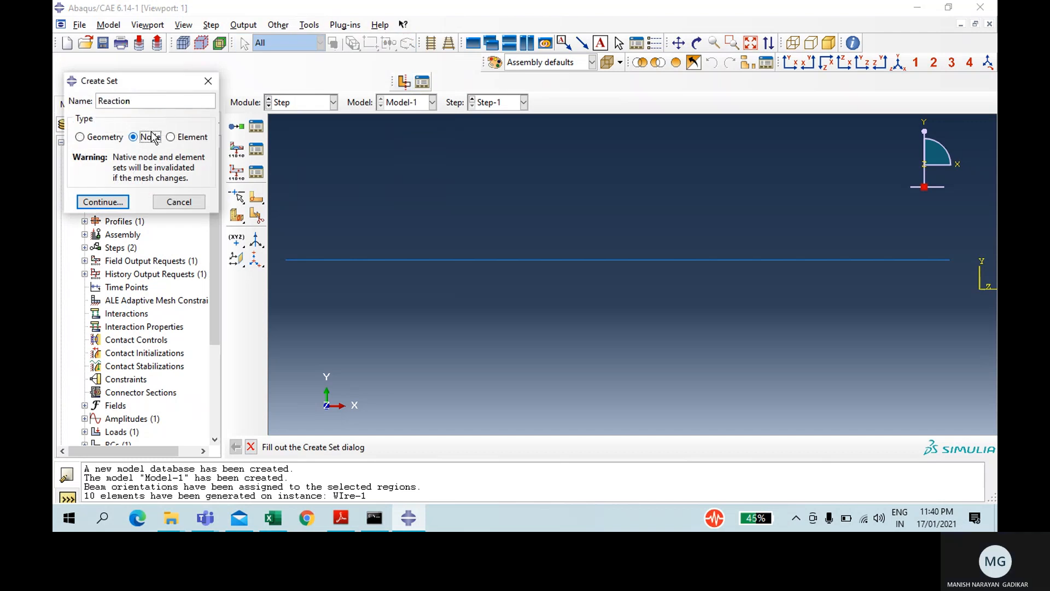
{"action": "left_click", "coordinate": [104, 201]}
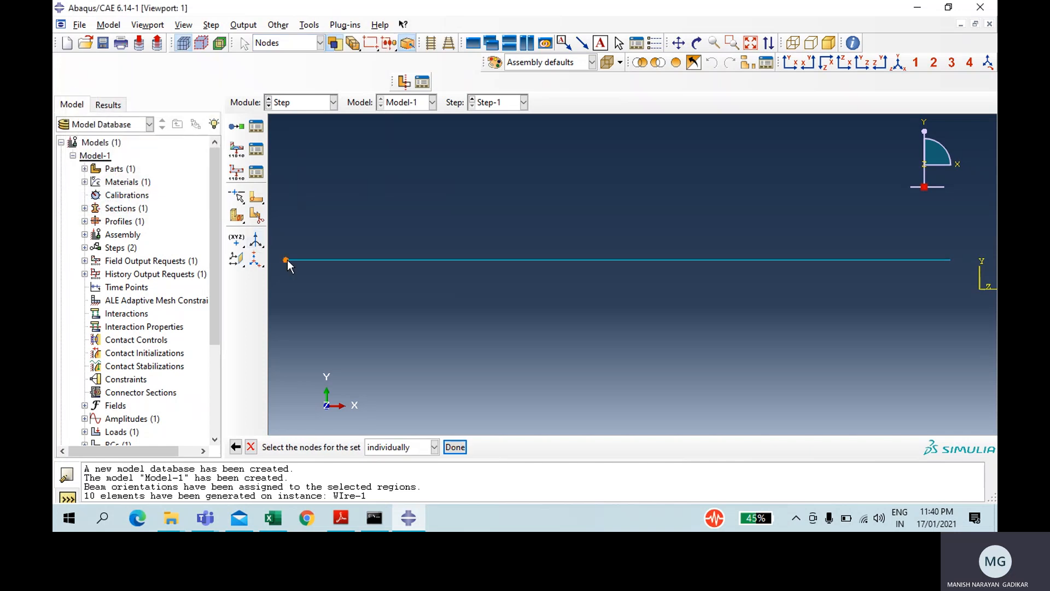
{"action": "left_click", "coordinate": [455, 447]}
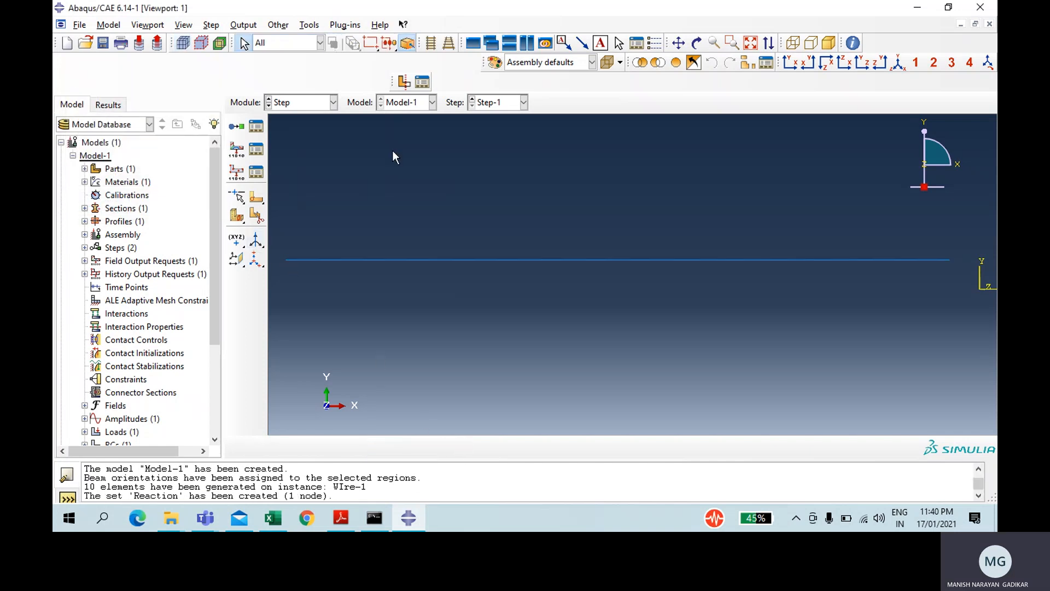
Create a node set named Deflection from the node at the wire's right end
{"action": "left_click", "coordinate": [309, 25]}
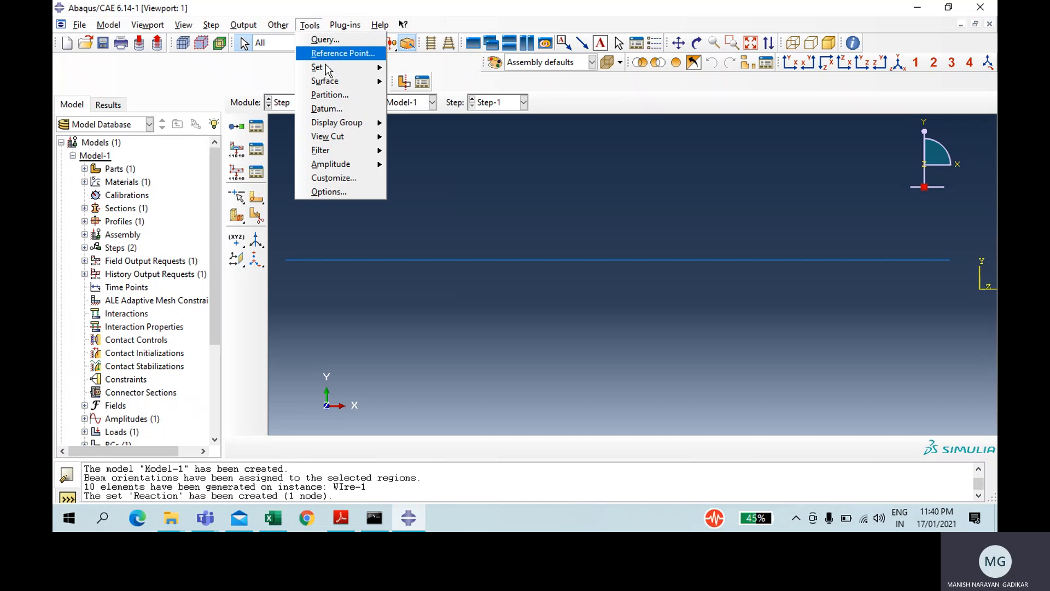
{"action": "left_click", "coordinate": [421, 82]}
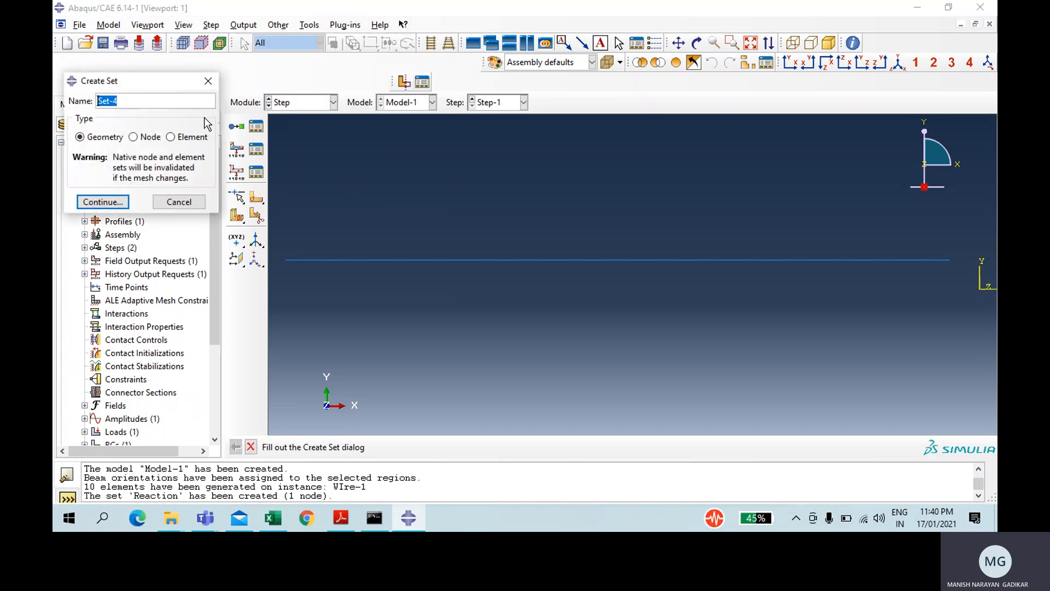
{"action": "type", "text": "Deflection"}
{"action": "left_click", "coordinate": [145, 136]}
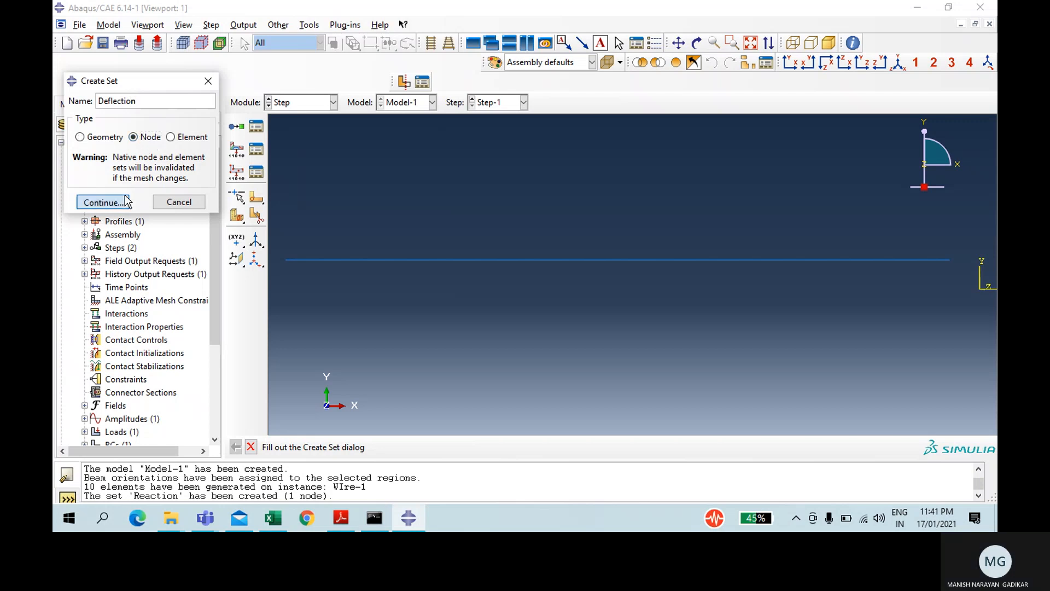
{"action": "left_click", "coordinate": [107, 202]}
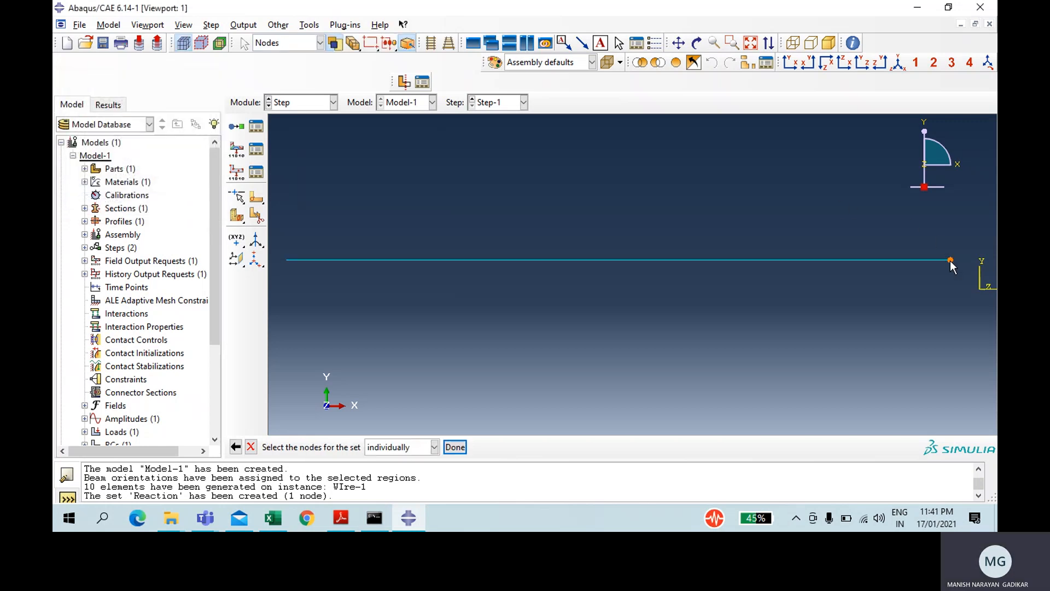
{"action": "left_click", "coordinate": [455, 447]}
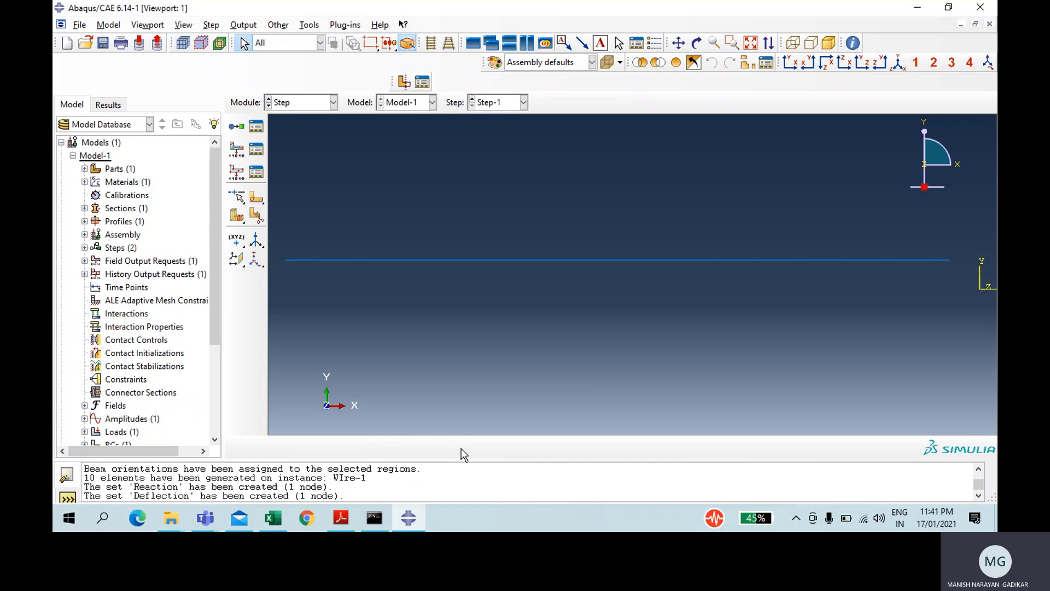
Create a history output request named Reaction in Step-1 for the Reaction set, with RF2 as its output variable
{"action": "left_click", "coordinate": [308, 104]}
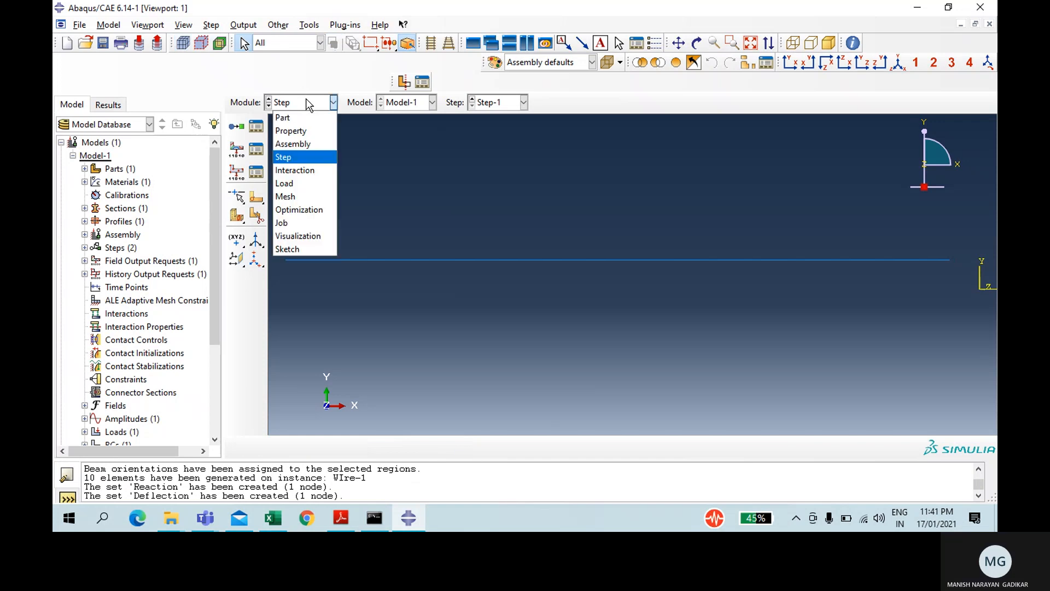
{"action": "left_click", "coordinate": [262, 173]}
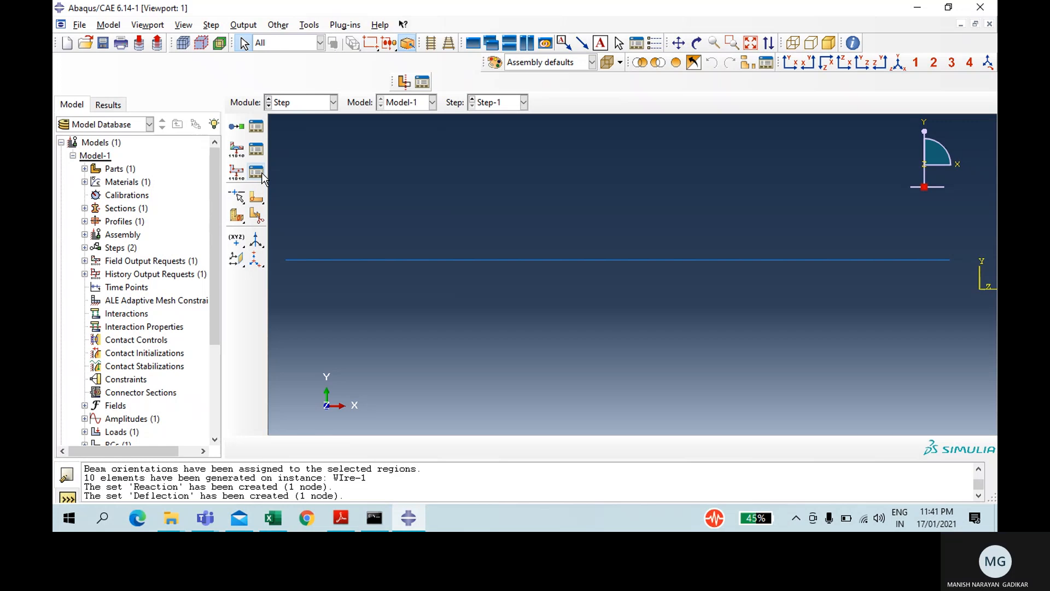
{"action": "left_click", "coordinate": [258, 173]}
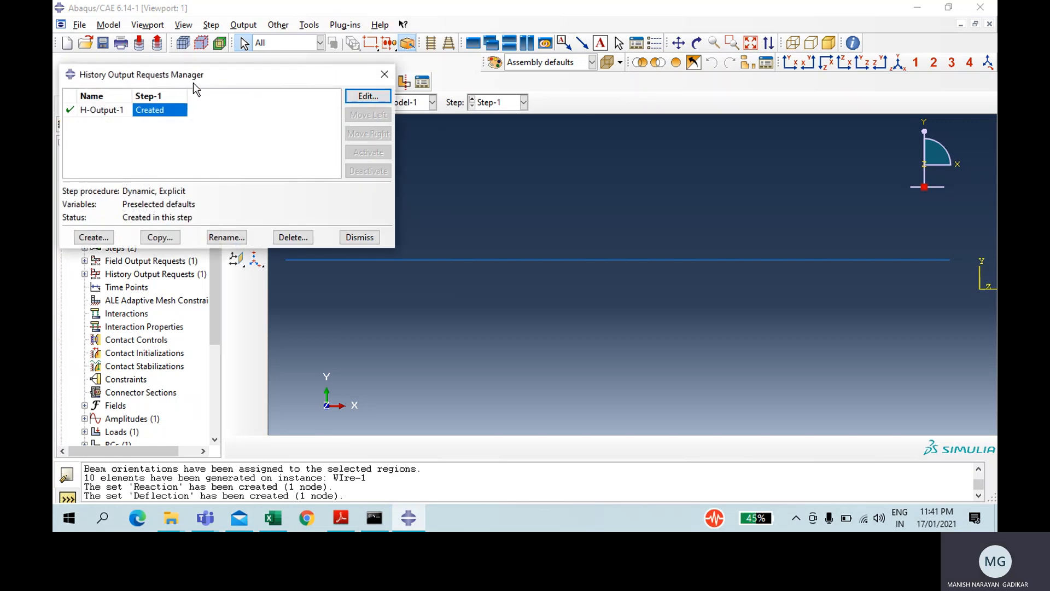
{"action": "left_click", "coordinate": [100, 237]}
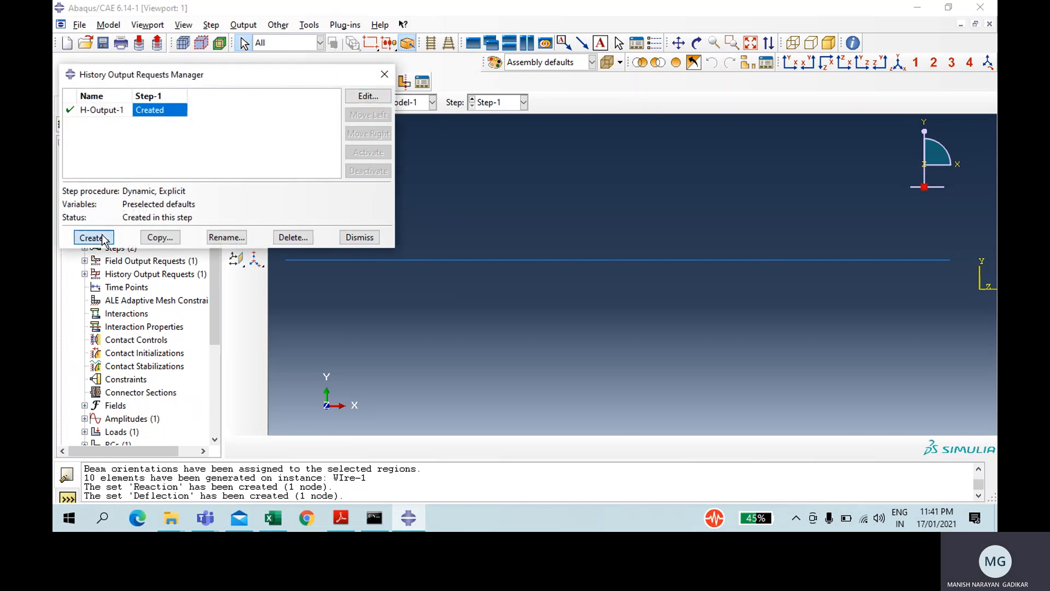
{"action": "type", "text": "Reaction"}
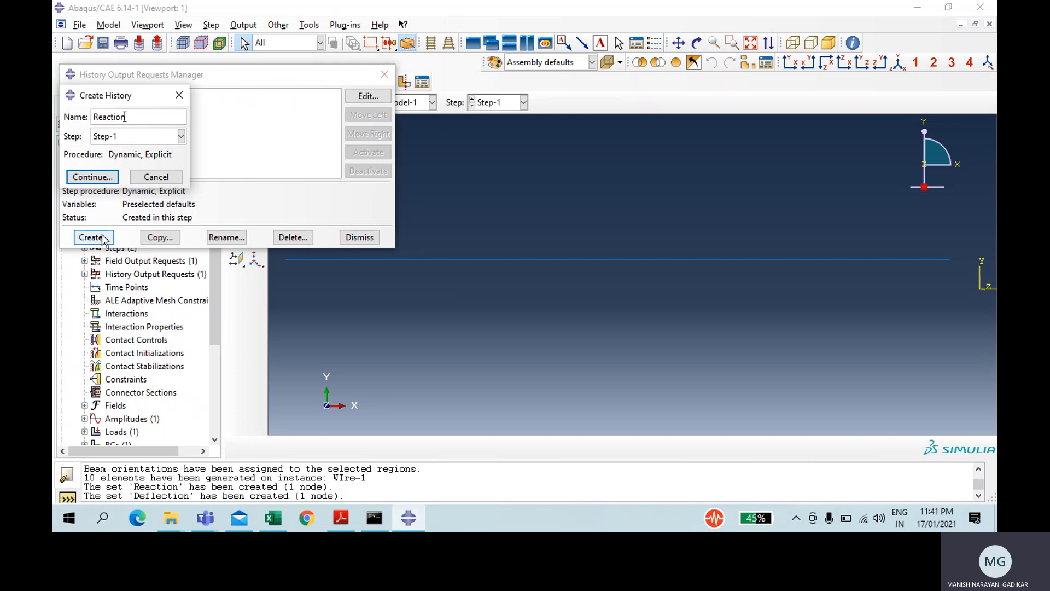
{"action": "key", "text": "Return"}
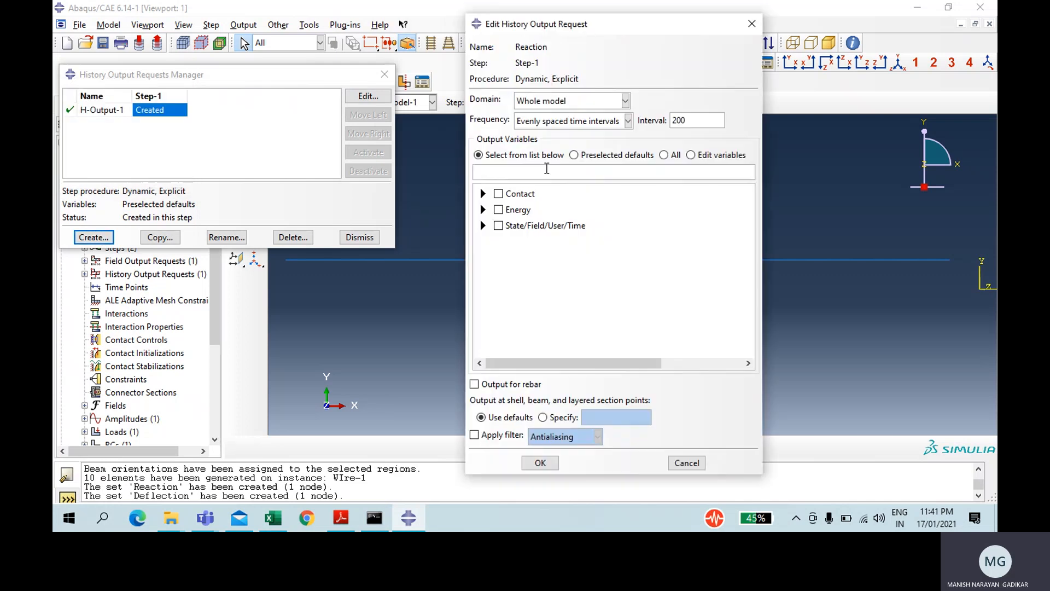
{"action": "left_click", "coordinate": [547, 102]}
{"action": "left_click", "coordinate": [539, 127]}
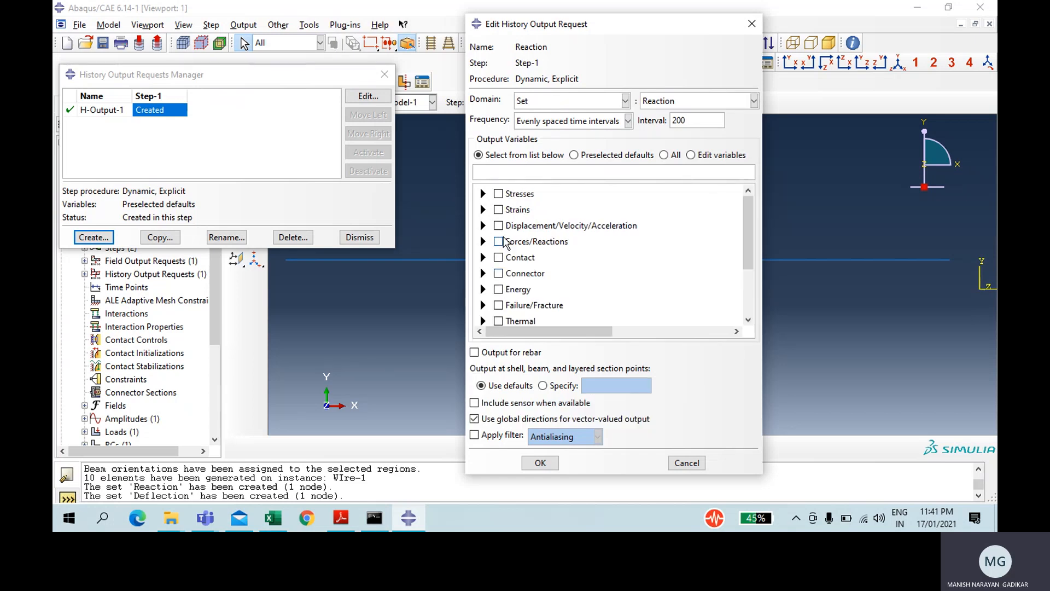
{"action": "left_click", "coordinate": [483, 241]}
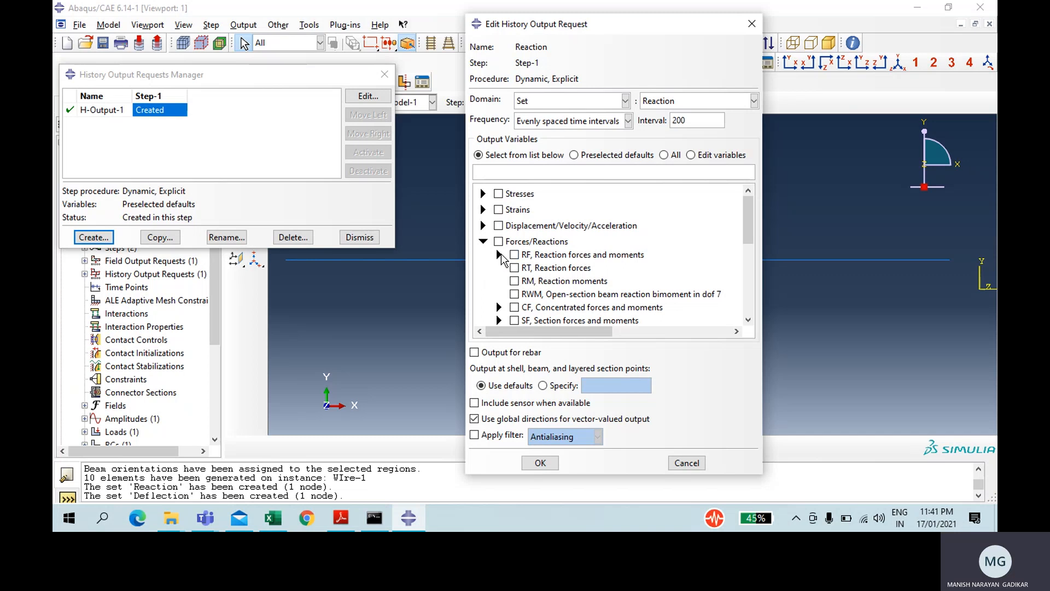
{"action": "left_click", "coordinate": [499, 254]}
{"action": "left_click", "coordinate": [530, 281]}
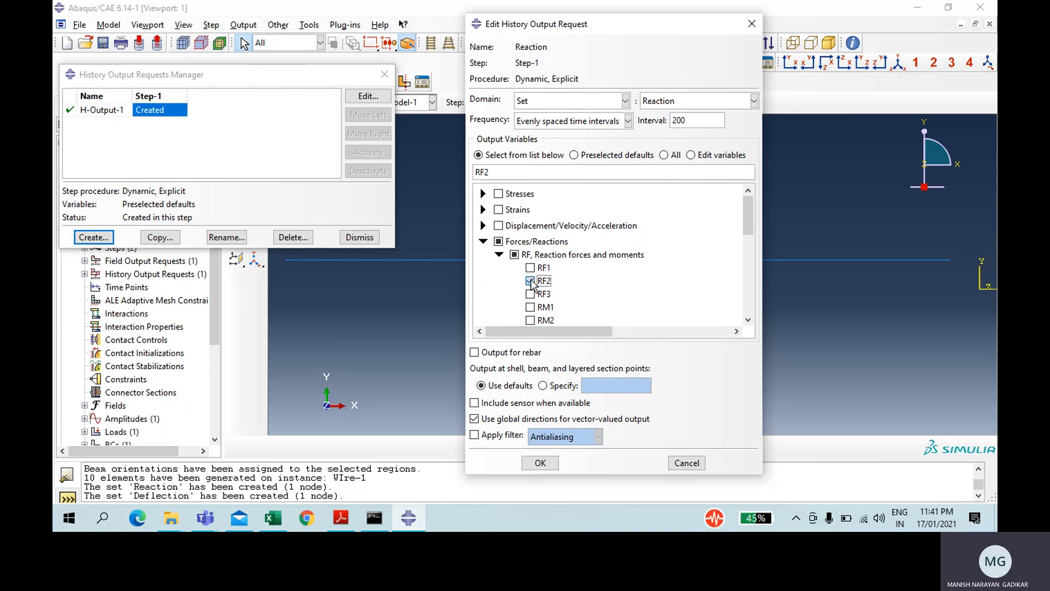
{"action": "left_click", "coordinate": [541, 463]}
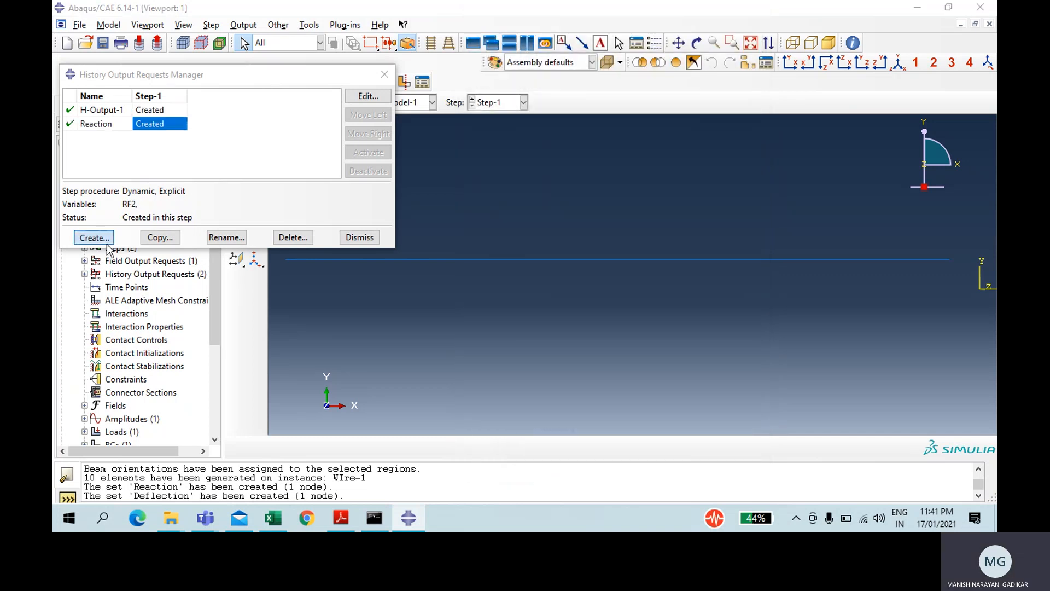
Create a history output request named Deflection in Step-1 for the Deflection set, with U2 as its output variable
{"action": "left_click", "coordinate": [108, 244]}
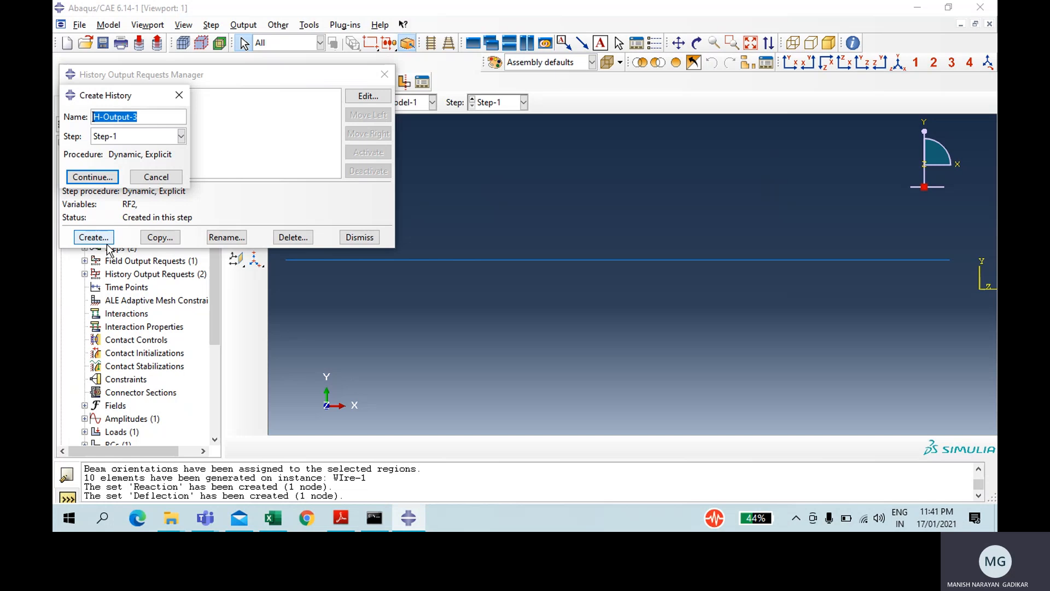
{"action": "type", "text": "Deflection"}
{"action": "key", "text": "Return"}
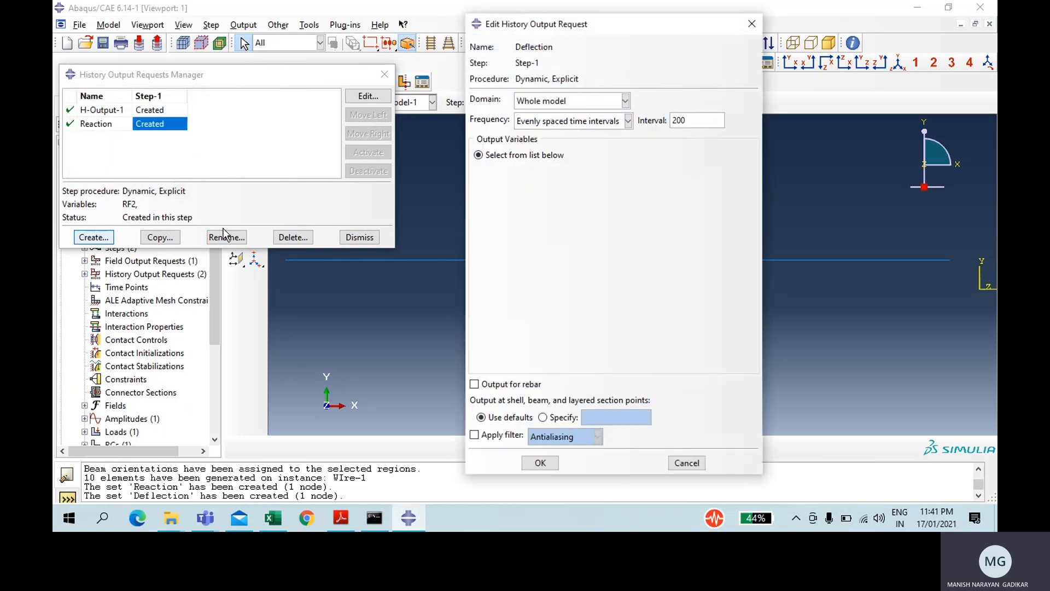
{"action": "left_click", "coordinate": [547, 104]}
{"action": "left_click", "coordinate": [547, 133]}
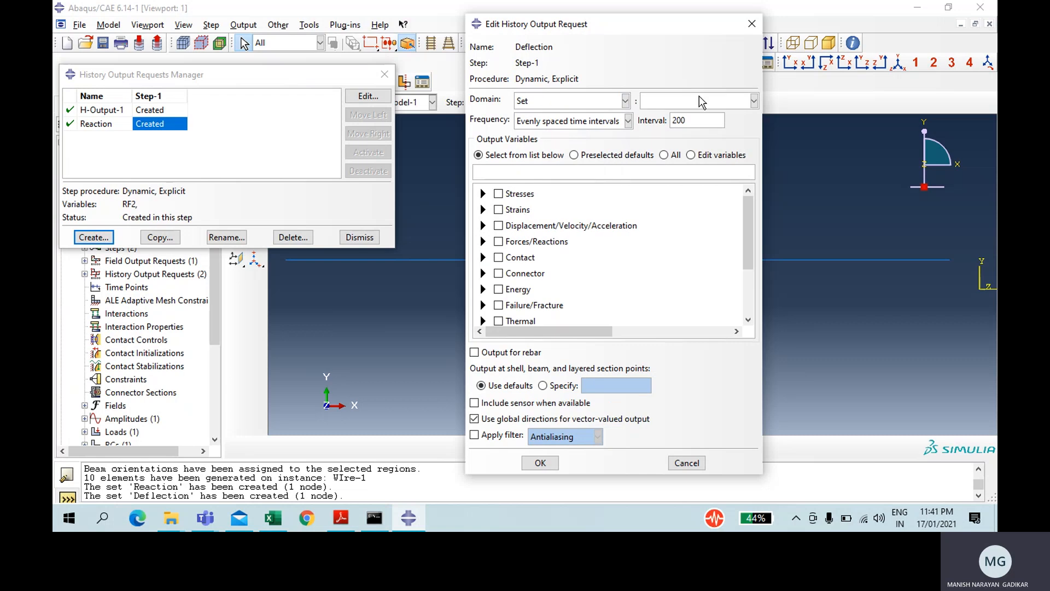
{"action": "left_click", "coordinate": [699, 96]}
{"action": "left_click", "coordinate": [688, 115]}
{"action": "left_click", "coordinate": [483, 226]}
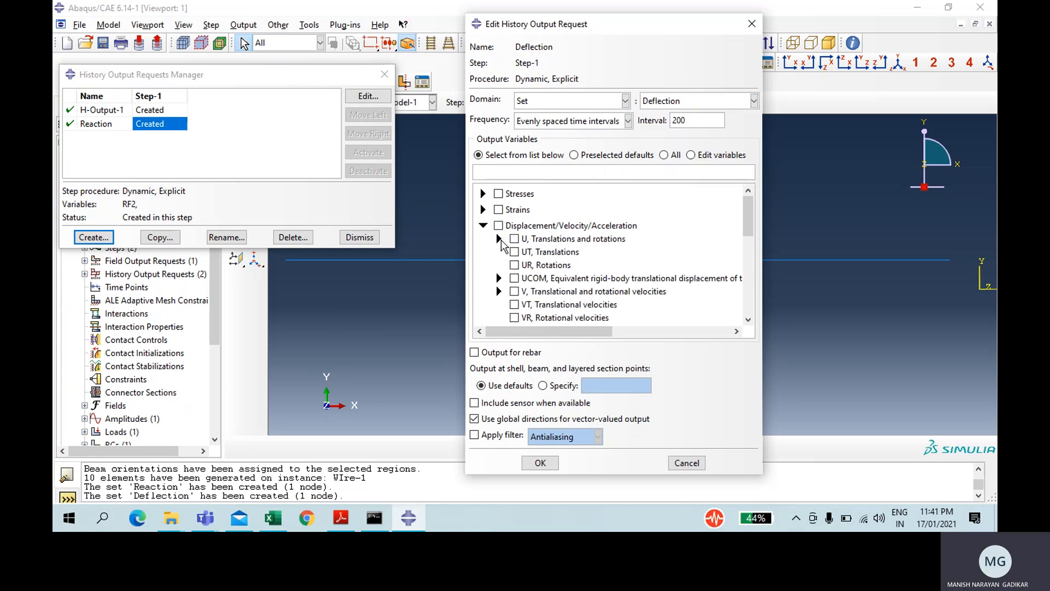
{"action": "left_click", "coordinate": [499, 239]}
{"action": "left_click", "coordinate": [531, 265]}
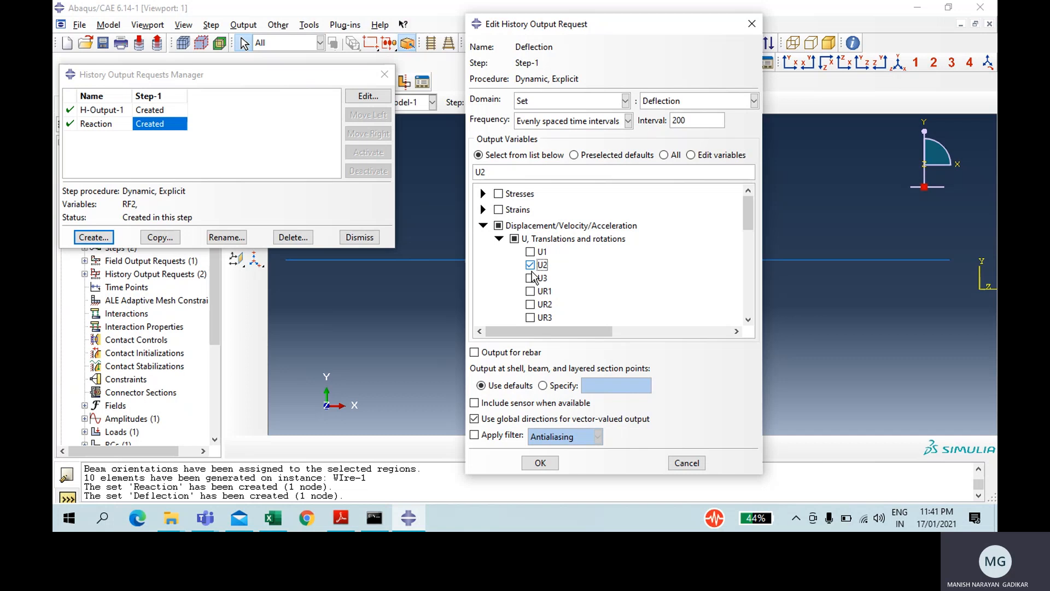
{"action": "left_click", "coordinate": [539, 463]}
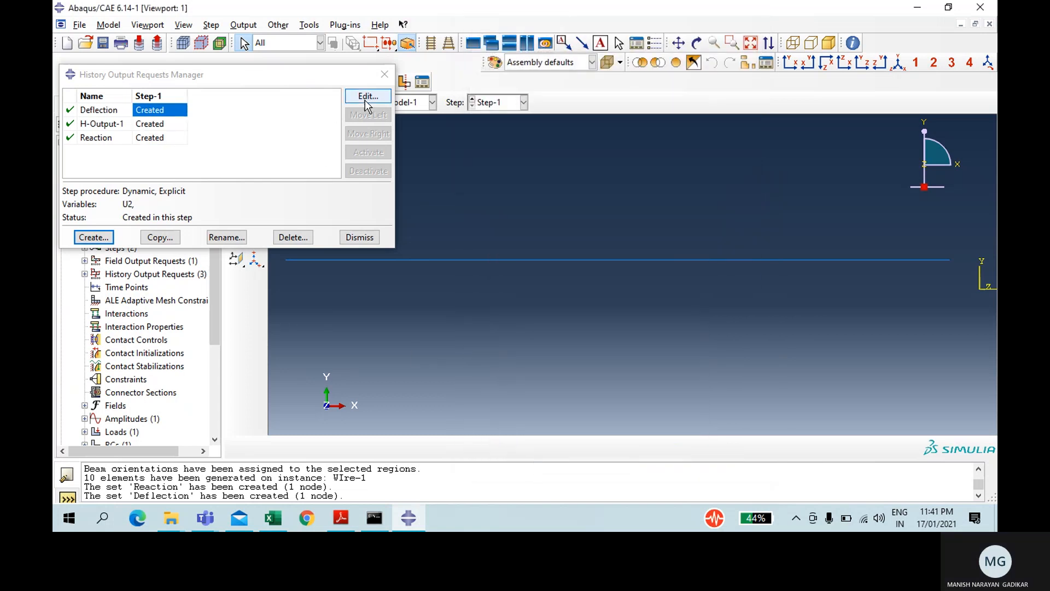
{"action": "left_click", "coordinate": [384, 74]}
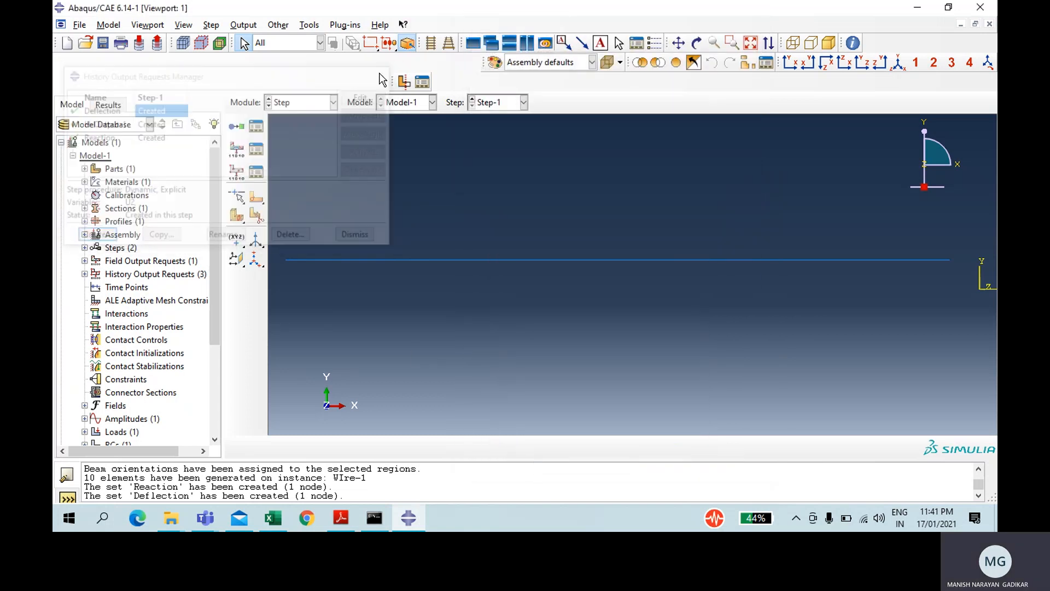
In the Job module, create a full analysis job named Wire from Model-1 with the default settings
{"action": "left_click", "coordinate": [311, 102]}
{"action": "left_click", "coordinate": [296, 225]}
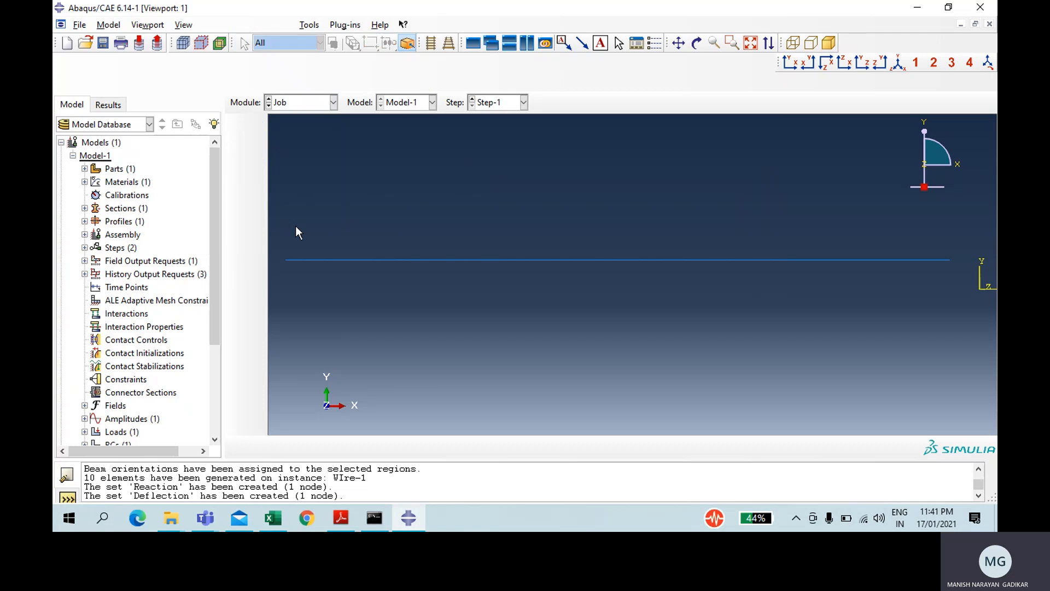
{"action": "left_click", "coordinate": [256, 108]}
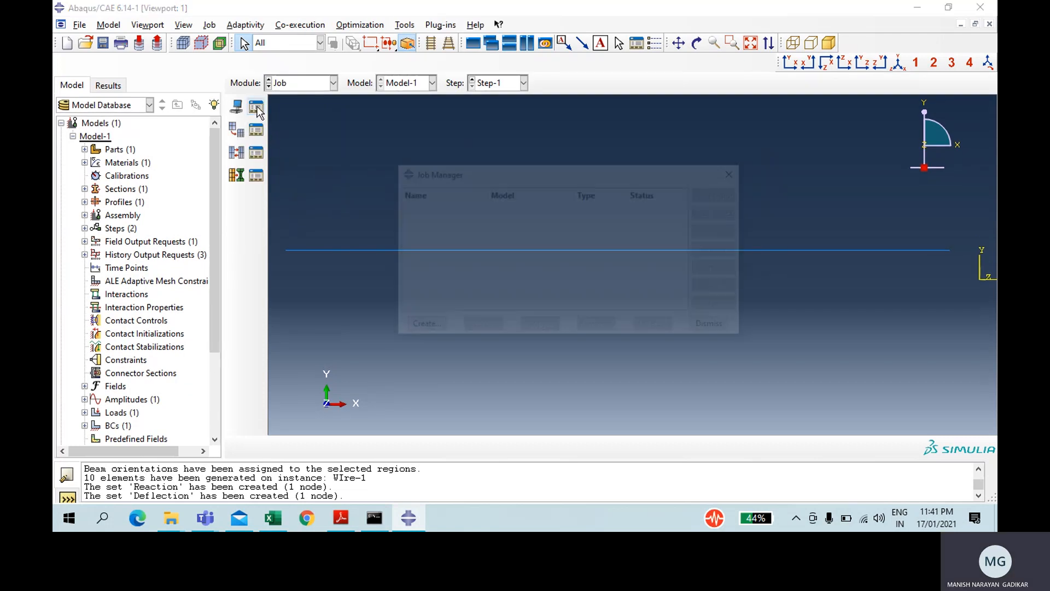
{"action": "left_click", "coordinate": [430, 330]}
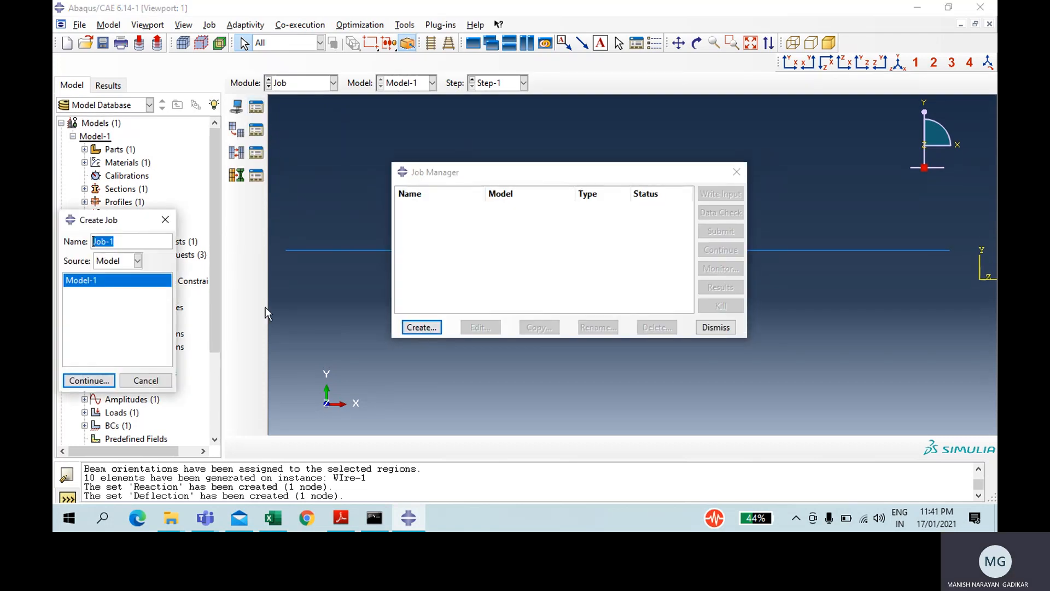
{"action": "type", "text": "Wire"}
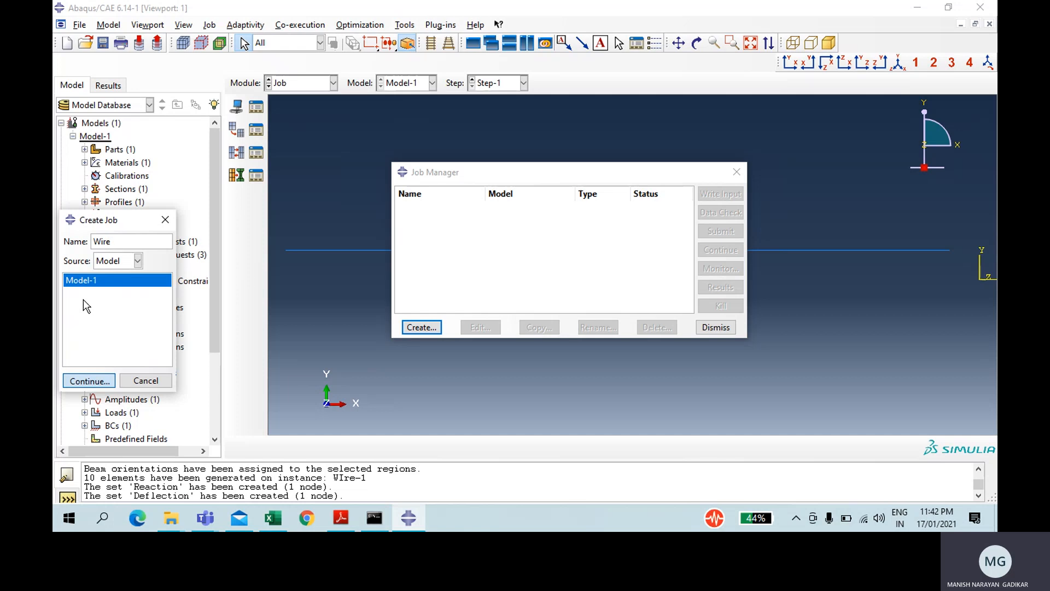
{"action": "key", "text": "Return"}
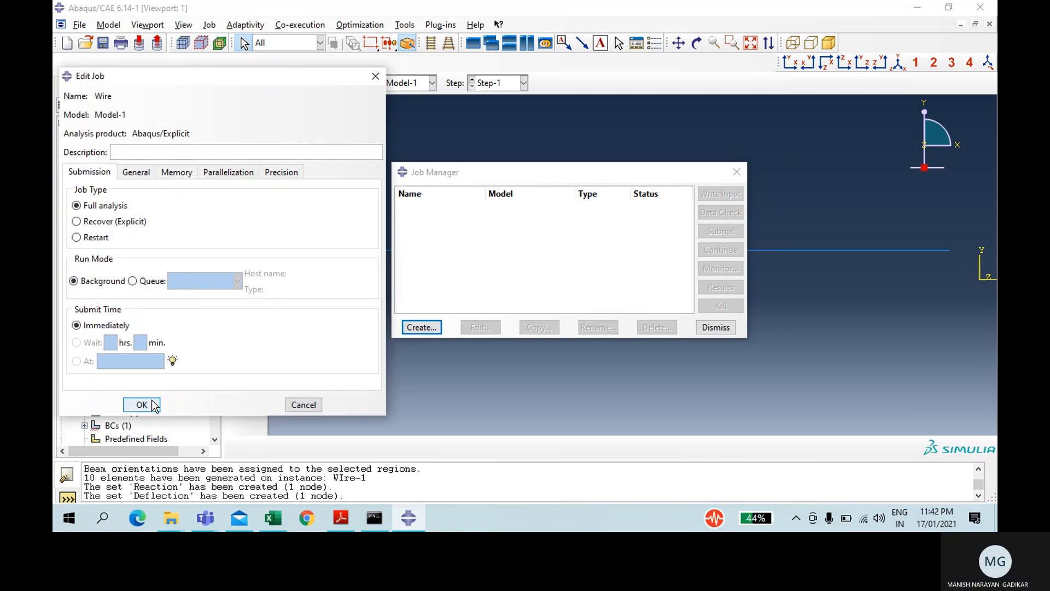
{"action": "left_click", "coordinate": [141, 405]}
Submit the Wire job for analysis and monitor its run until it finishes
{"action": "left_click", "coordinate": [714, 235]}
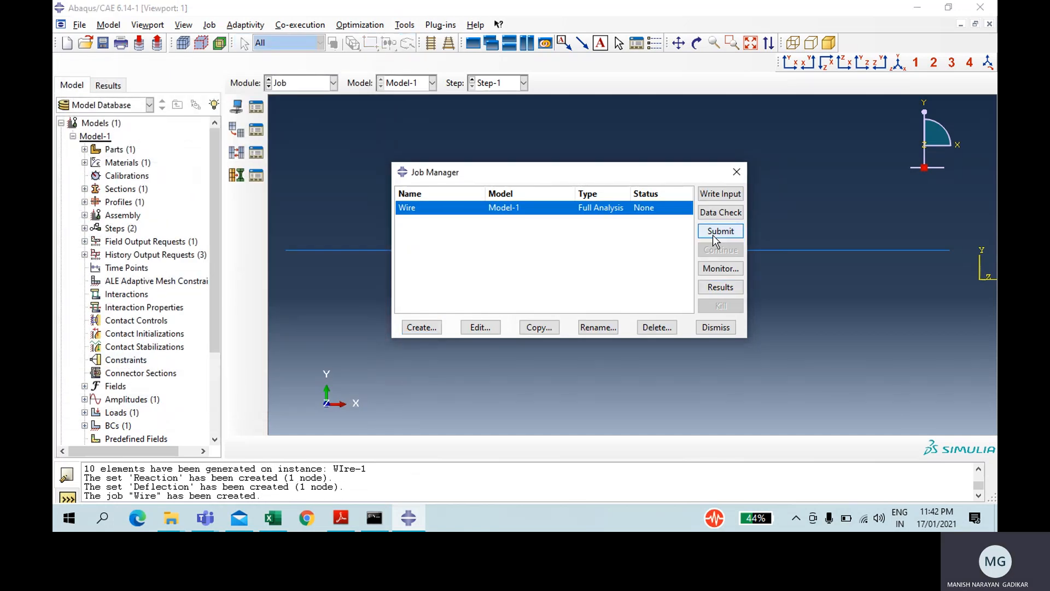
{"action": "left_click", "coordinate": [91, 336]}
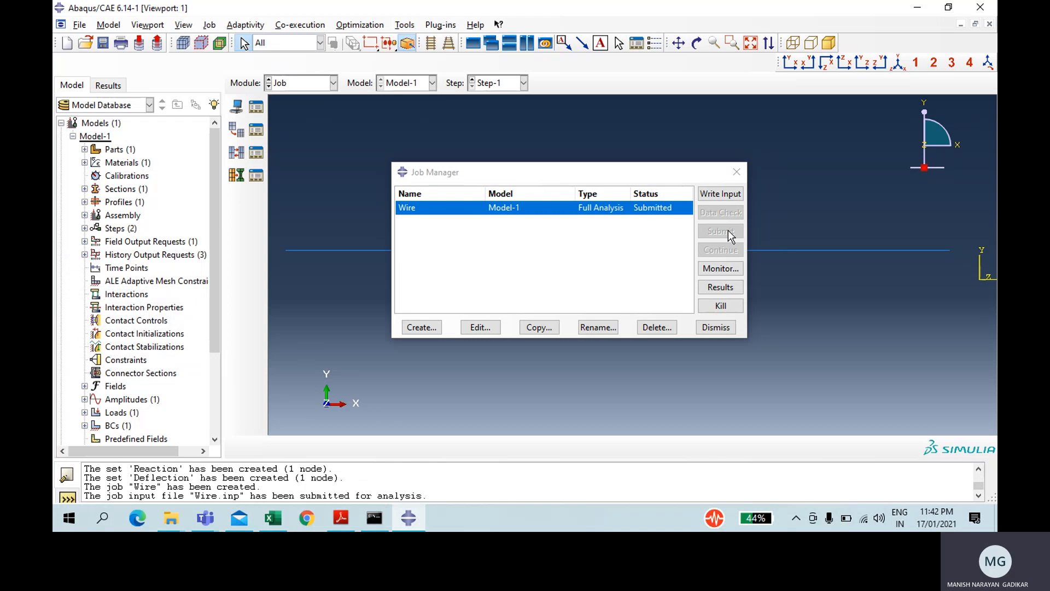
{"action": "left_click", "coordinate": [721, 268]}
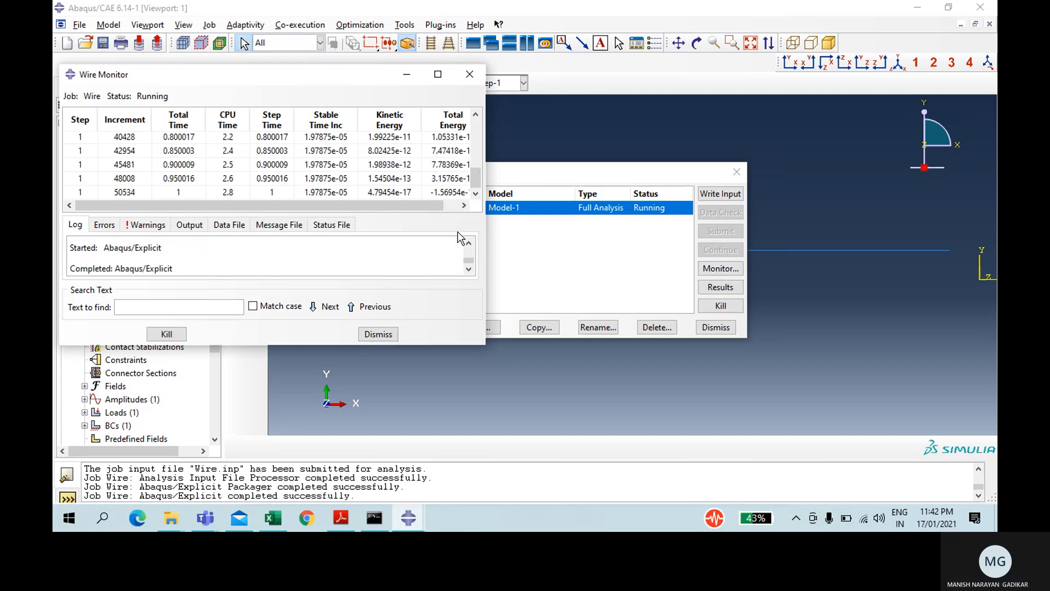
{"action": "left_click", "coordinate": [389, 335]}
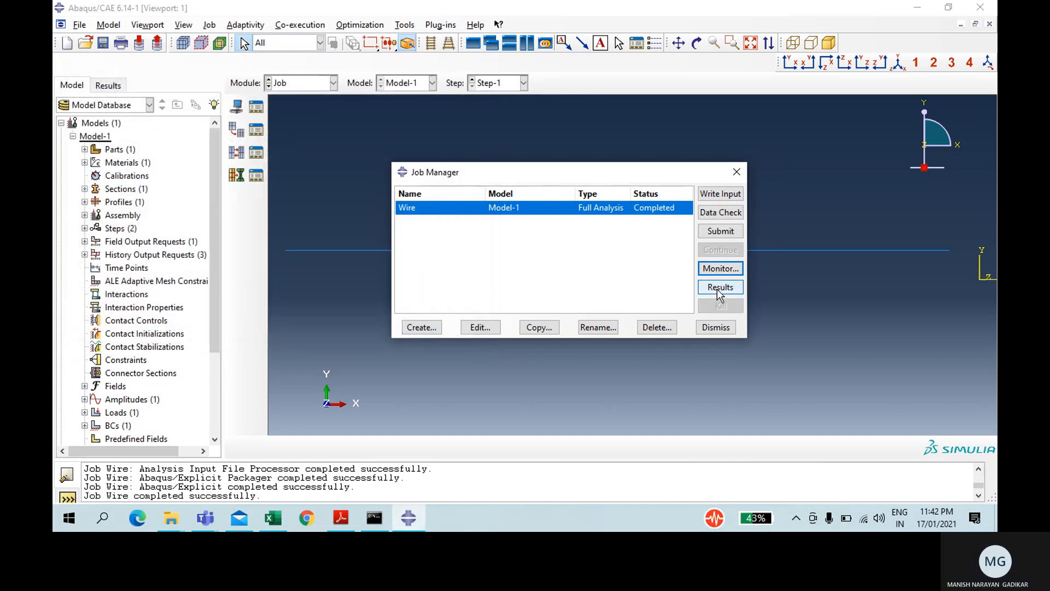
Open the Wire job's results and show the vertical displacement component U2 as a contour plot
{"action": "left_click", "coordinate": [718, 288]}
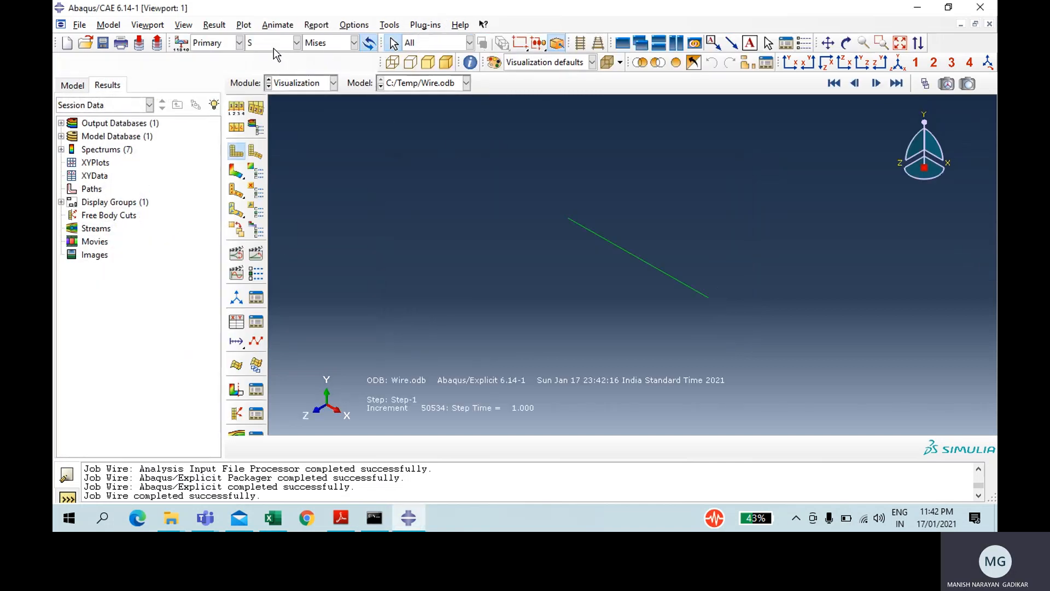
{"action": "left_click", "coordinate": [274, 44]}
{"action": "left_click", "coordinate": [274, 138]}
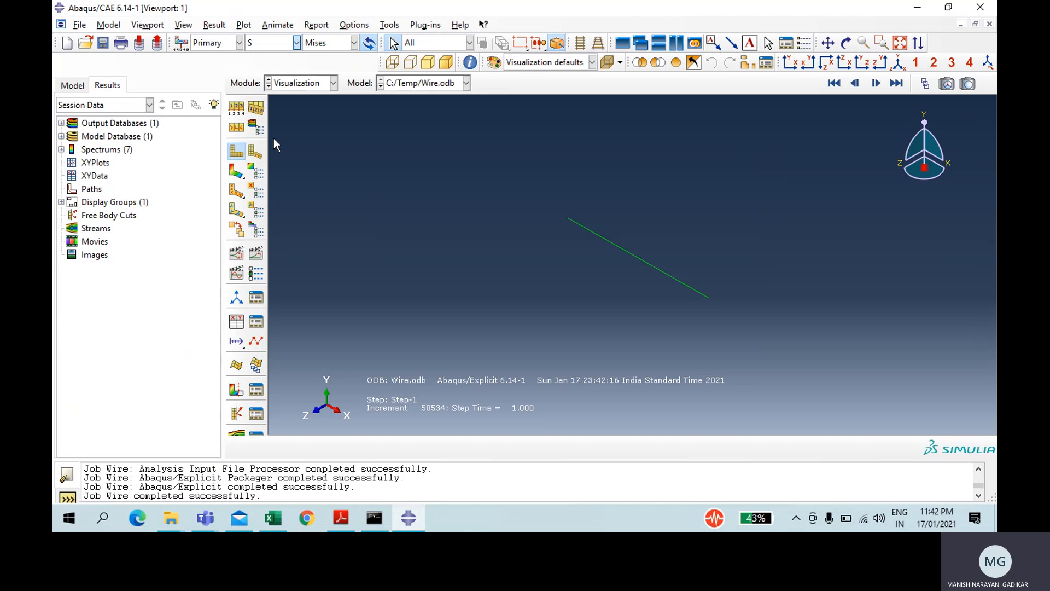
{"action": "left_click", "coordinate": [318, 44]}
{"action": "left_click", "coordinate": [320, 88]}
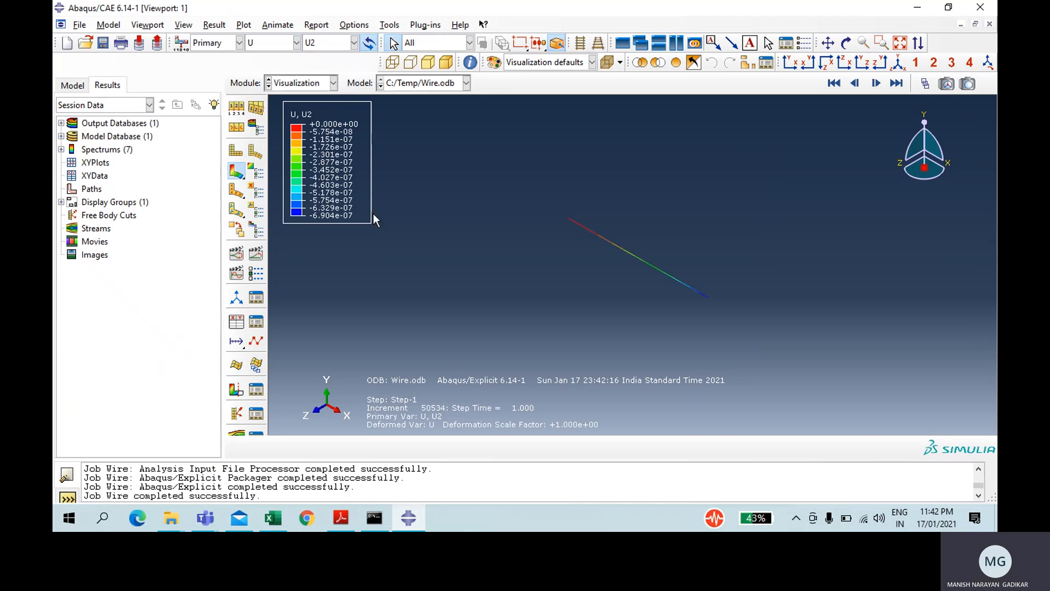
Display the U2 displacement as a symbol plot on the beam and view it in the XY plane
{"action": "left_click", "coordinate": [203, 44]}
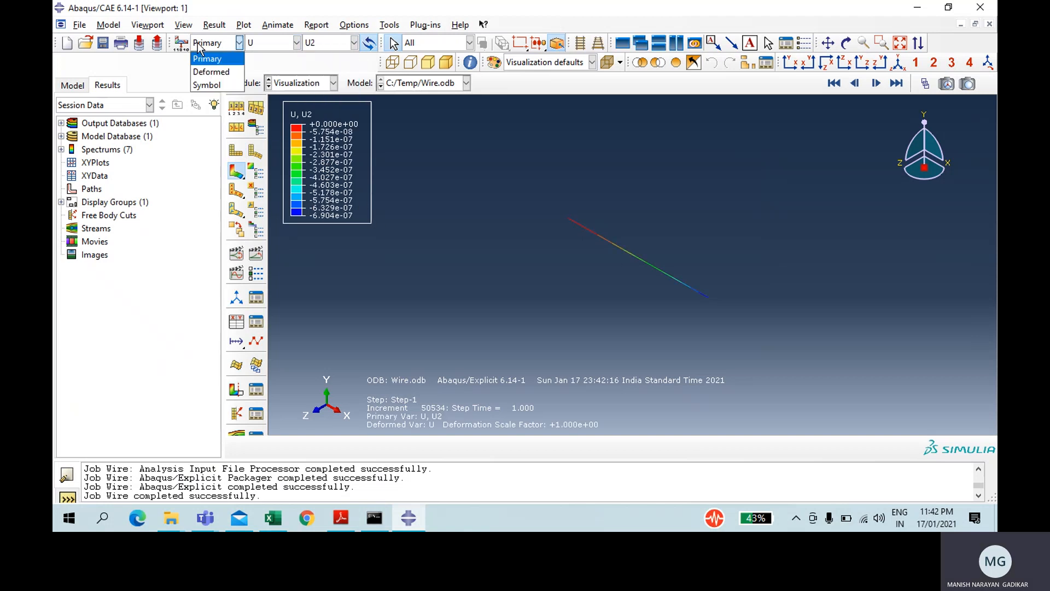
{"action": "left_click", "coordinate": [210, 73]}
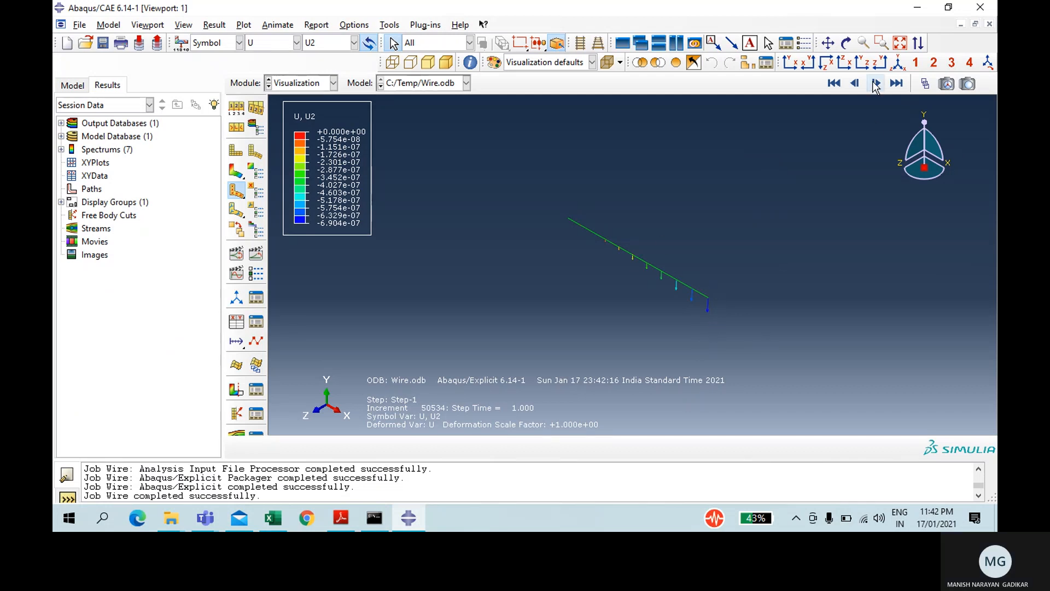
{"action": "left_click", "coordinate": [798, 62]}
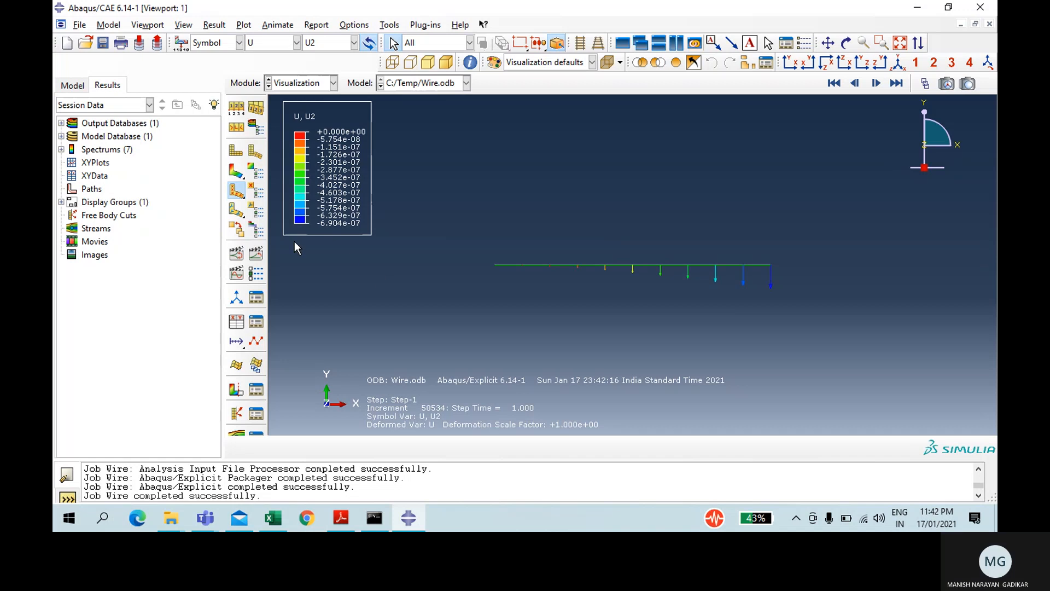
Switch to the Assignment 3 workbook in Excel and compare the wire deflections and errors per element count with the analytical deflection
{"action": "left_click", "coordinate": [265, 526]}
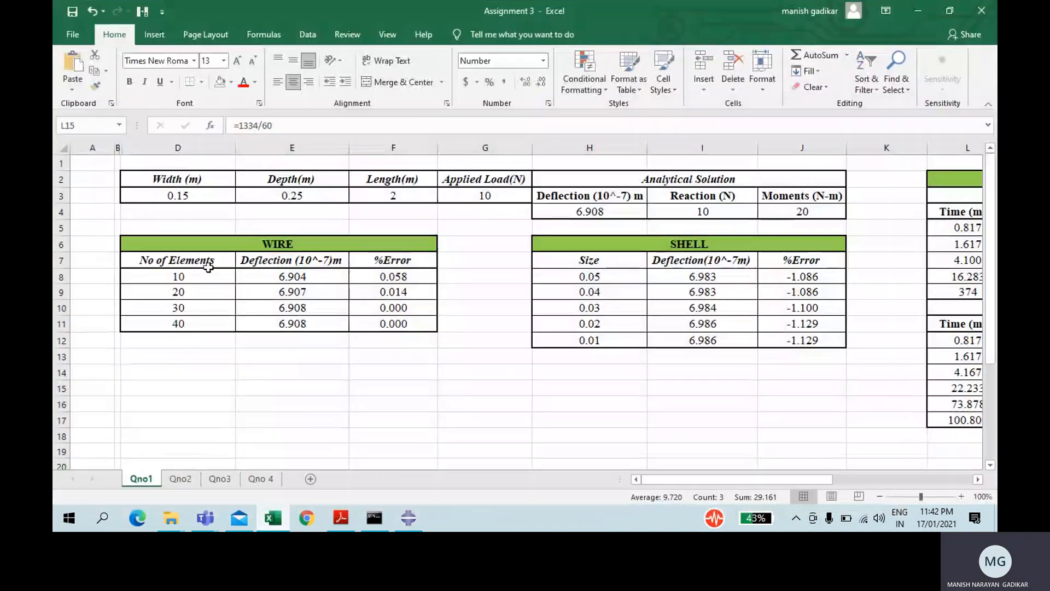
{"action": "left_click_drag", "start_coordinate": [183, 275], "coordinate": [187, 308]}
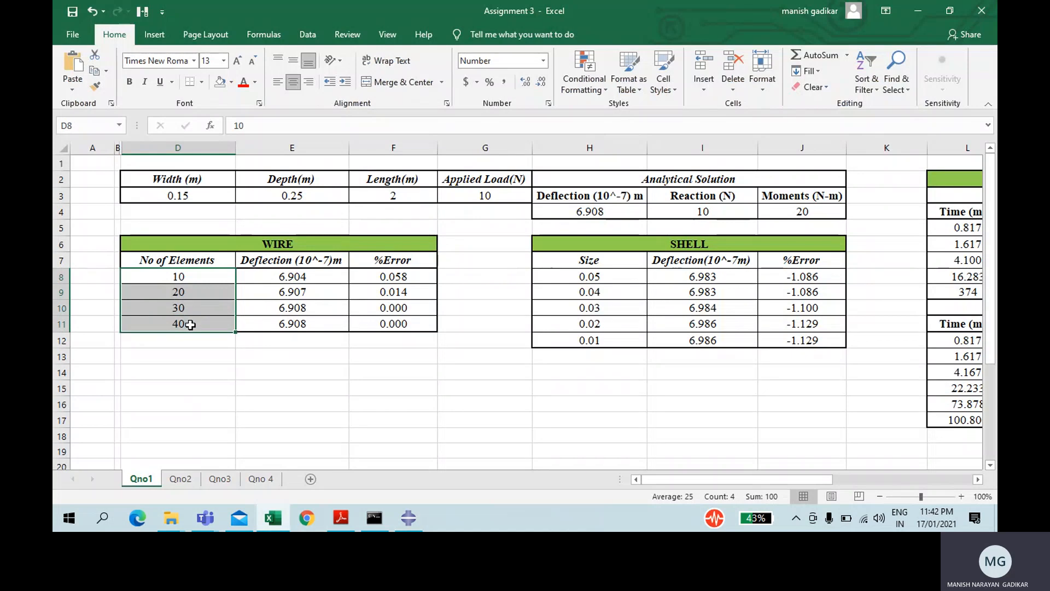
{"action": "left_click_drag", "start_coordinate": [287, 278], "coordinate": [298, 323]}
{"action": "left_click", "coordinate": [395, 281]}
{"action": "left_click_drag", "start_coordinate": [394, 281], "coordinate": [400, 324]}
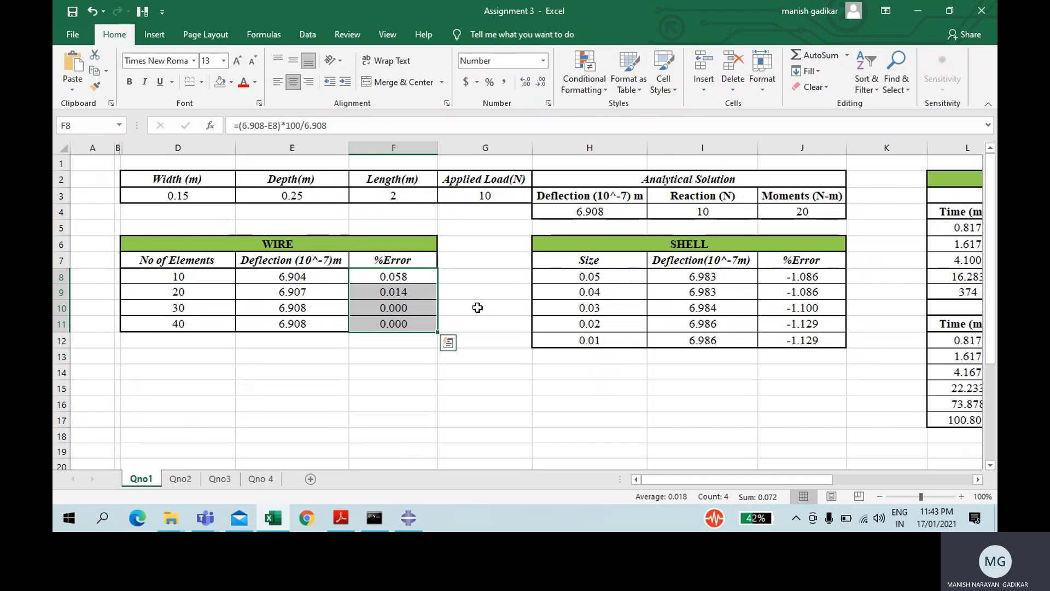
{"action": "left_click", "coordinate": [555, 212]}
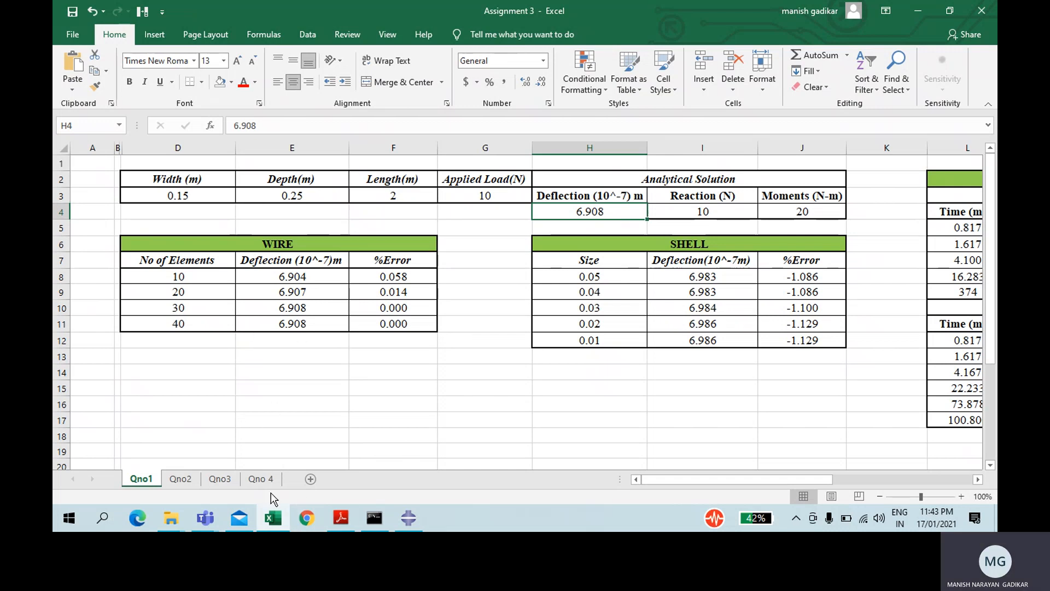
{"action": "left_click", "coordinate": [273, 517]}
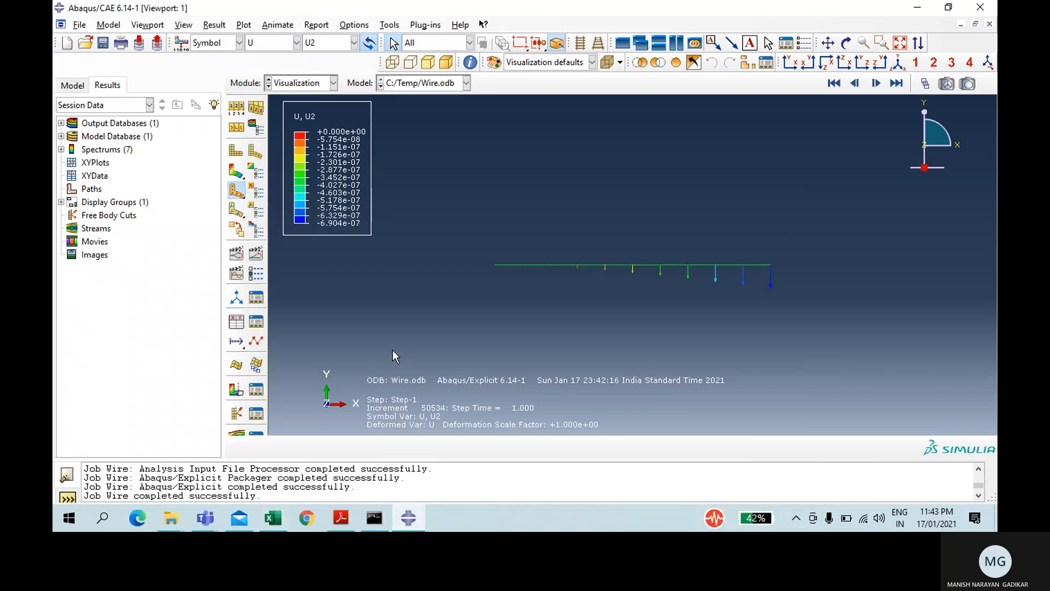
{"action": "left_click", "coordinate": [273, 518]}
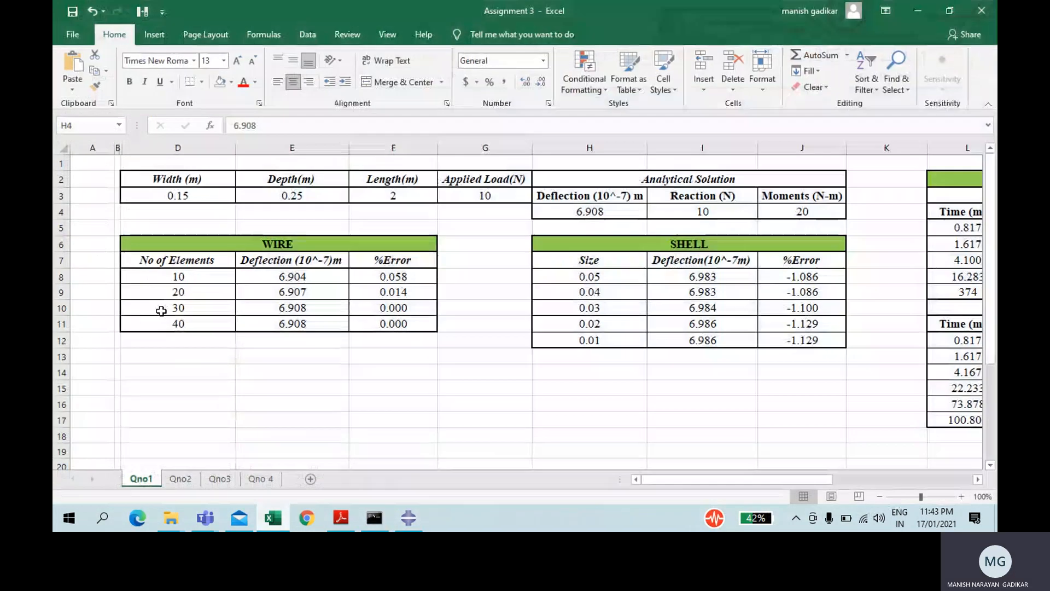
Switch back to Abaqus/CAE and save the RF2 reaction force history of the Reaction set as plotted XY data named ReactionWire
{"action": "left_click", "coordinate": [273, 518]}
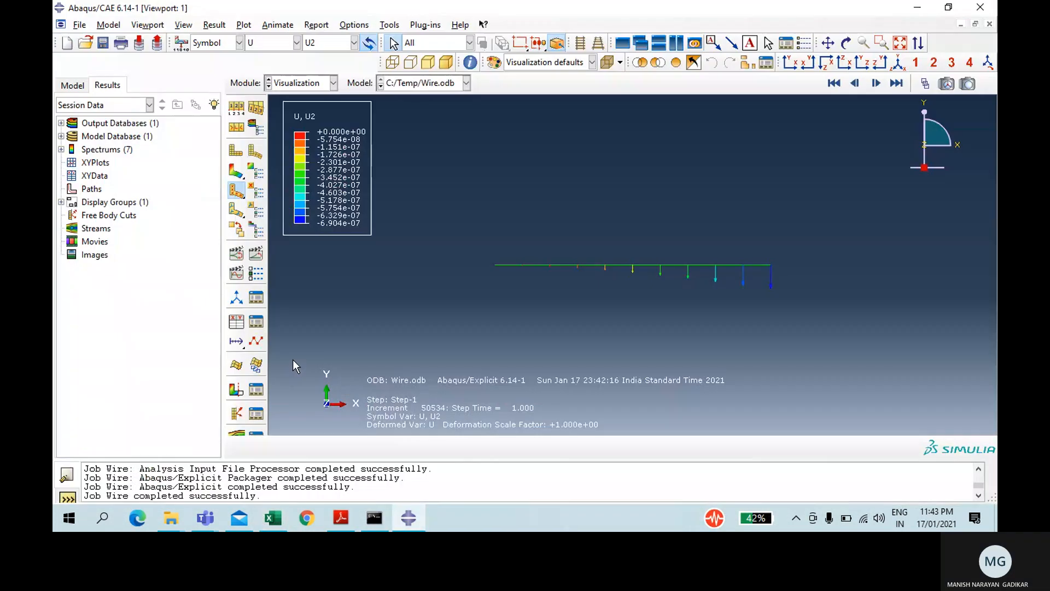
{"action": "left_click", "coordinate": [237, 322]}
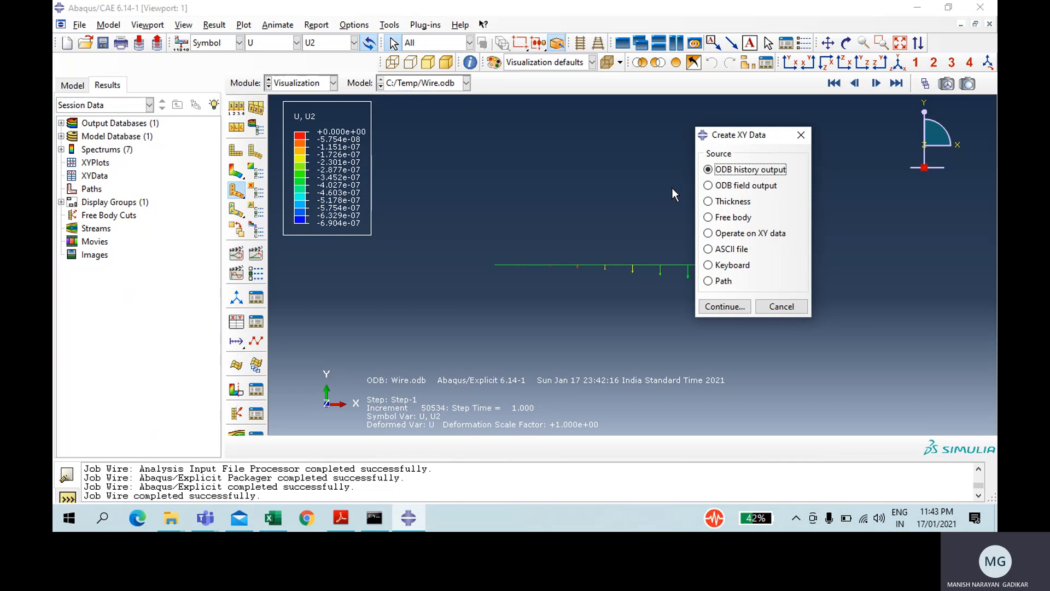
{"action": "left_click", "coordinate": [748, 307]}
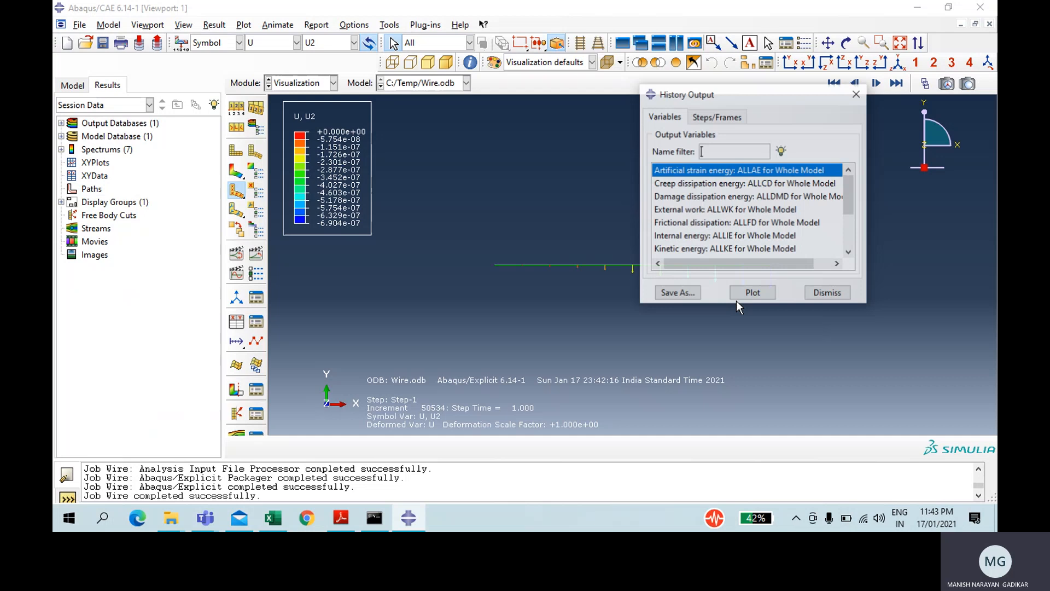
{"action": "left_click_drag", "start_coordinate": [847, 212], "coordinate": [848, 225]}
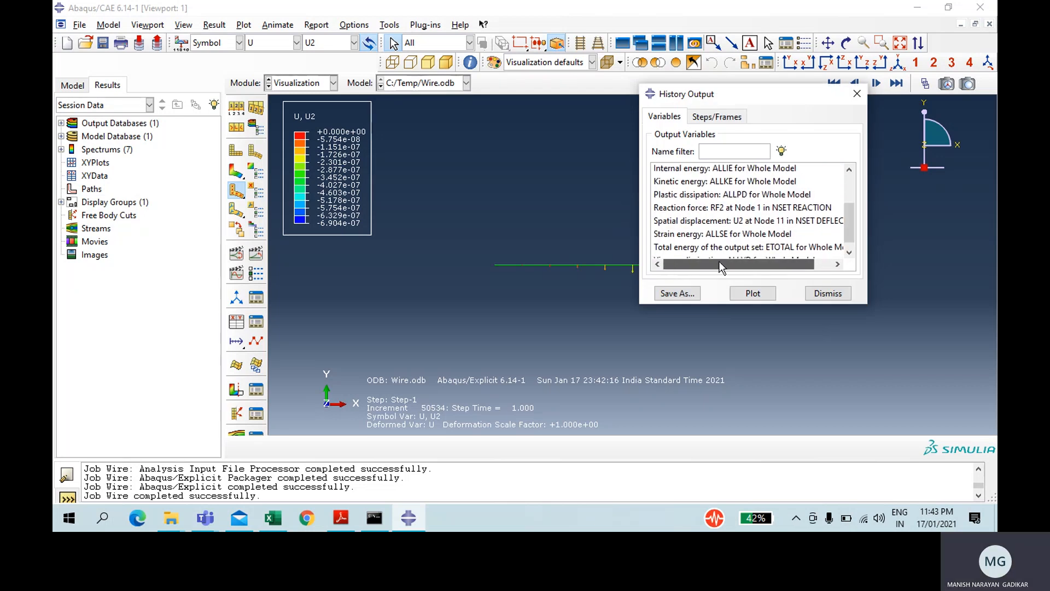
{"action": "left_click", "coordinate": [711, 208]}
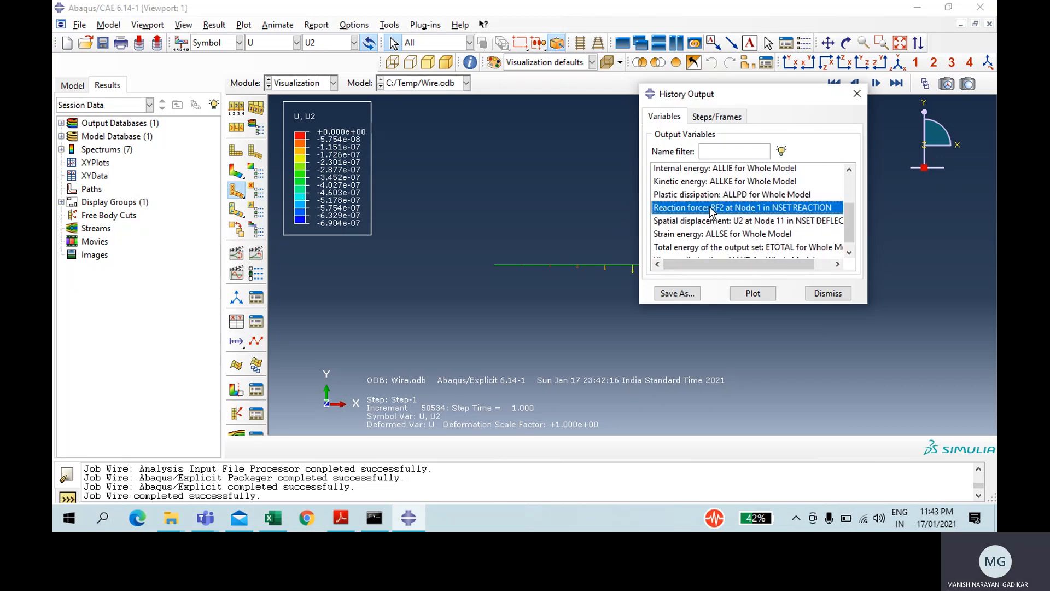
{"action": "left_click", "coordinate": [678, 293]}
{"action": "type", "text": "R"}
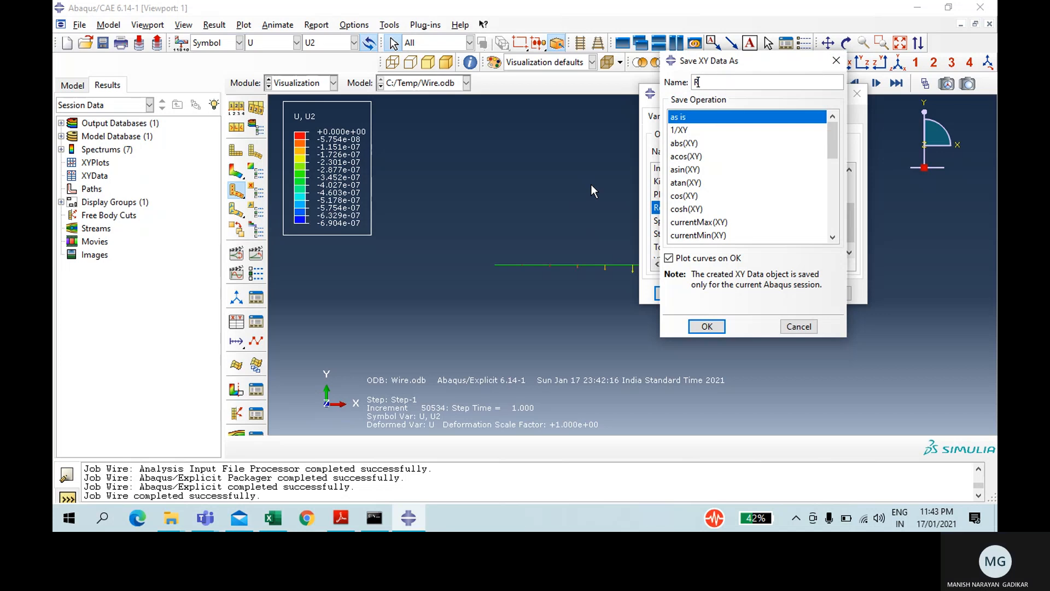
{"action": "type", "text": "eactio"}
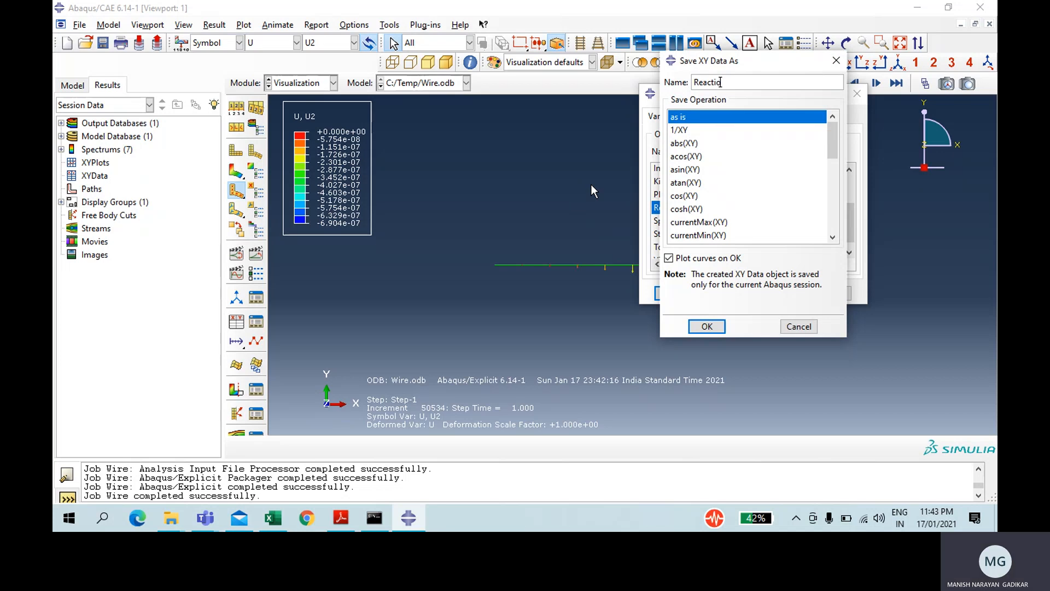
{"action": "type", "text": "nWire"}
{"action": "key", "text": "BackSpace"}
{"action": "key", "text": "BackSpace"}
{"action": "key", "text": "BackSpace"}
{"action": "type", "text": "ire"}
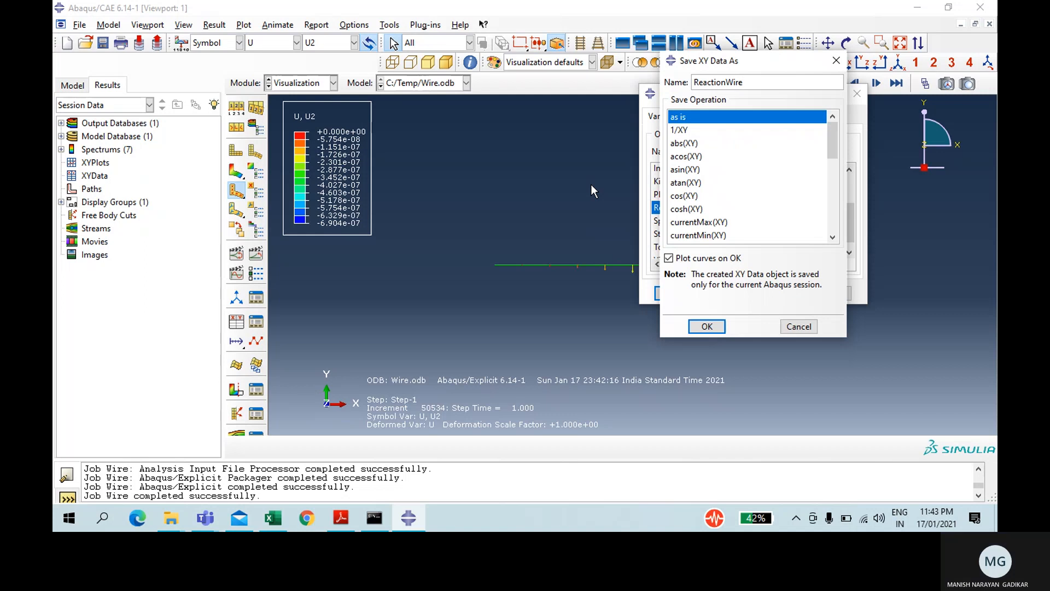
{"action": "key", "text": "Return"}
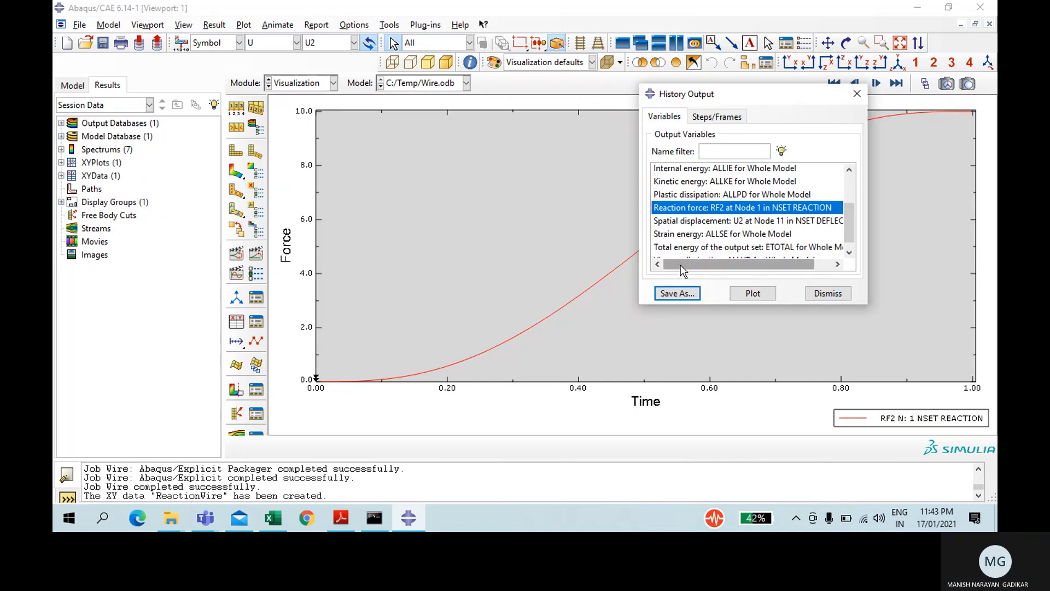
Save the U2 displacement history of the Deflection set as XY data named Deflectionwire and plot its curve
{"action": "left_click", "coordinate": [690, 221]}
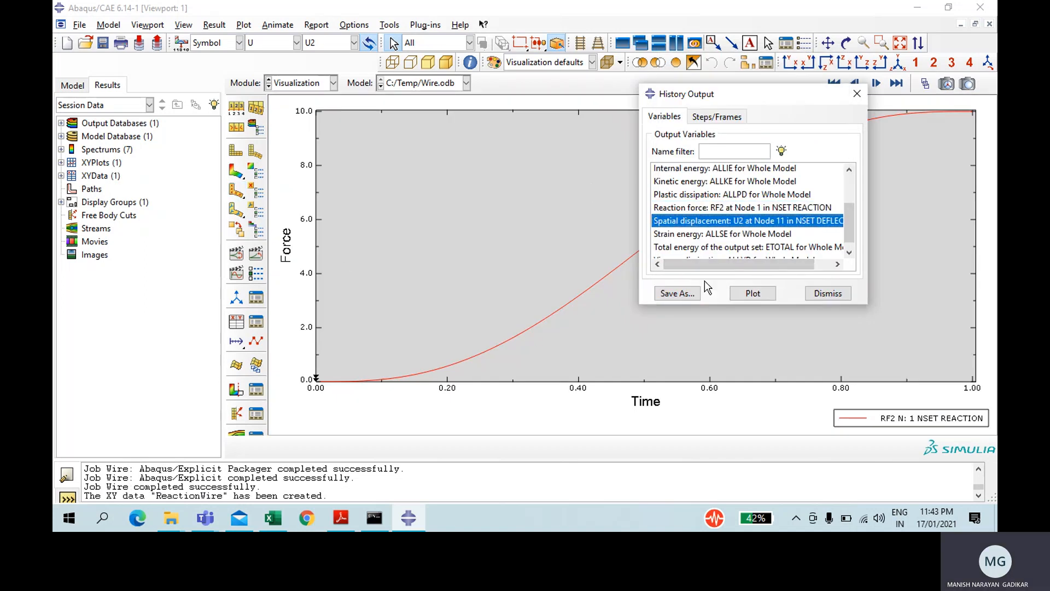
{"action": "left_click", "coordinate": [677, 293]}
{"action": "type", "text": "D"}
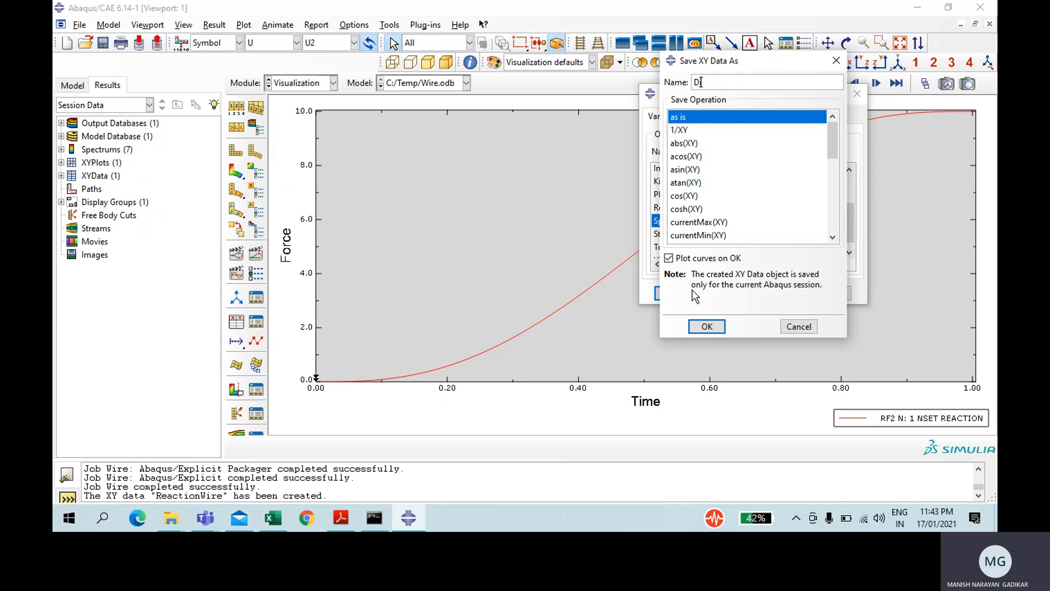
{"action": "type", "text": "isp"}
{"action": "key", "text": "BackSpace"}
{"action": "key", "text": "BackSpace"}
{"action": "key", "text": "BackSpace"}
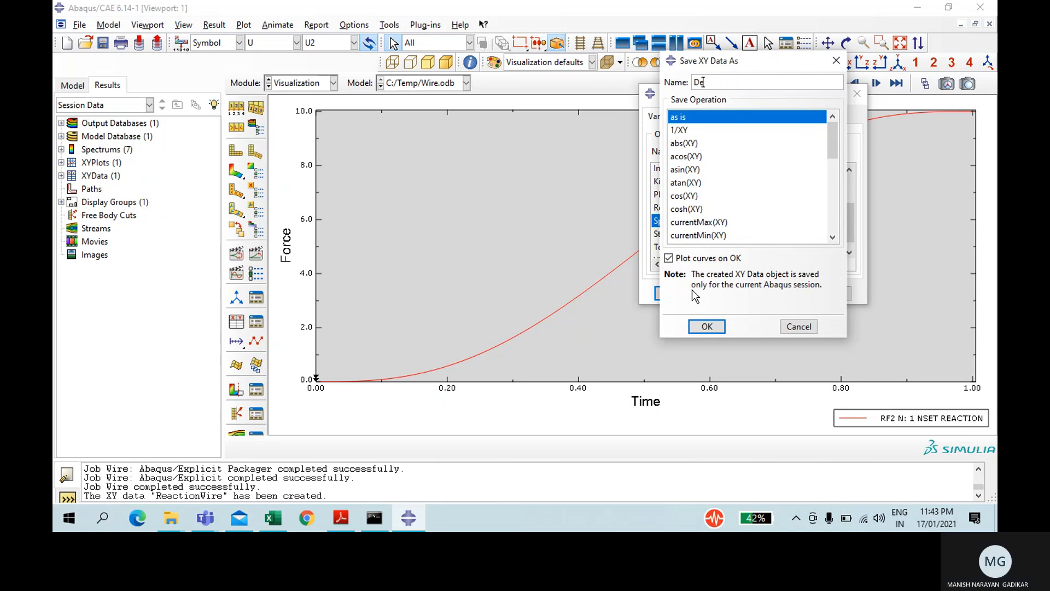
{"action": "type", "text": "ectio"}
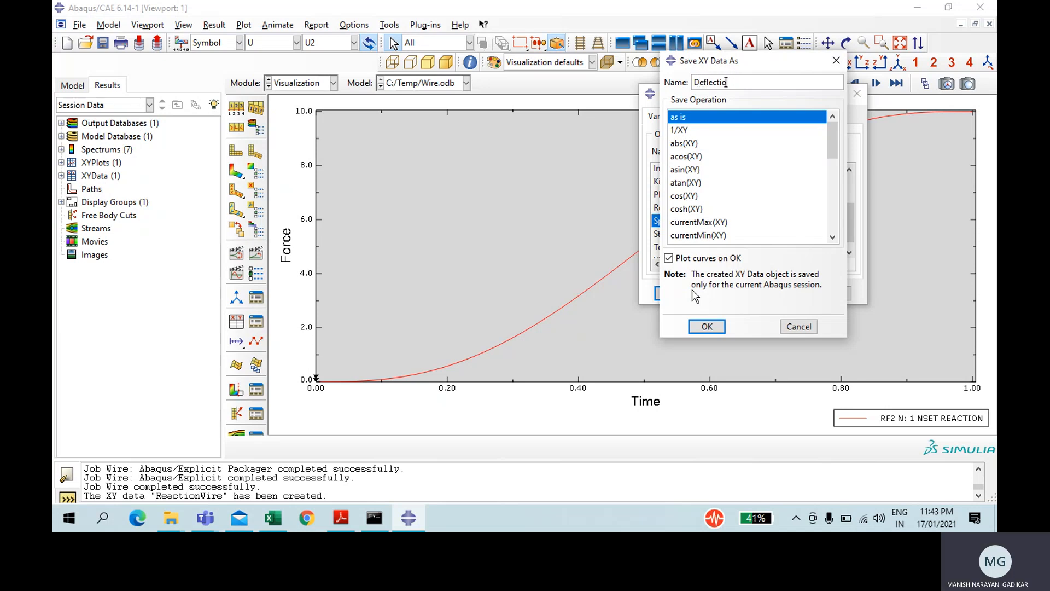
{"action": "type", "text": "flectionwire"}
{"action": "key", "text": "Return"}
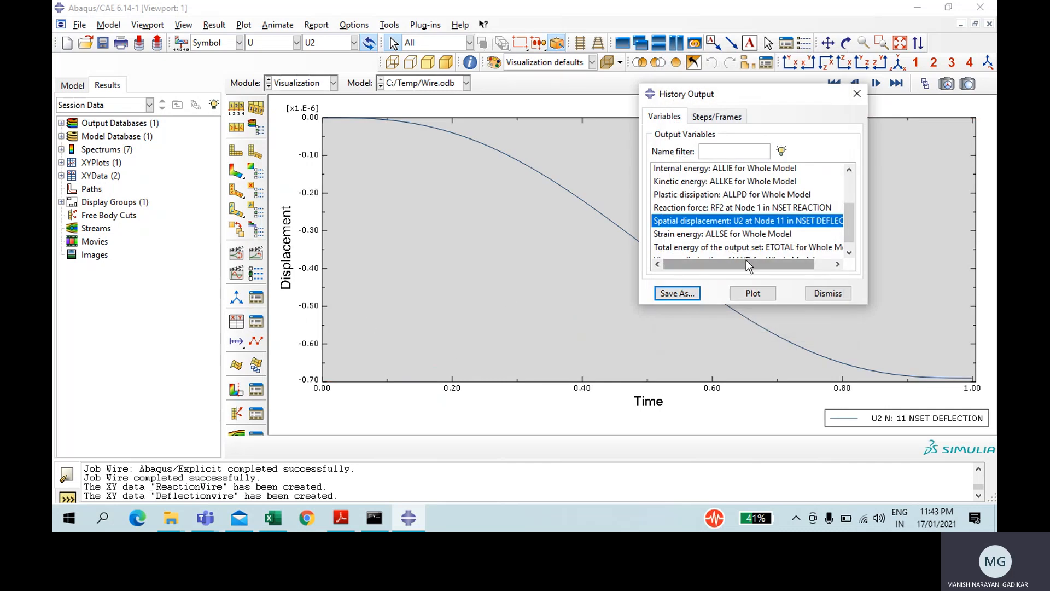
Plot reaction force against displacement by operating on the saved XY data with the expression combine("Deflectionwire","ReactionWire")
{"action": "left_click", "coordinate": [834, 296]}
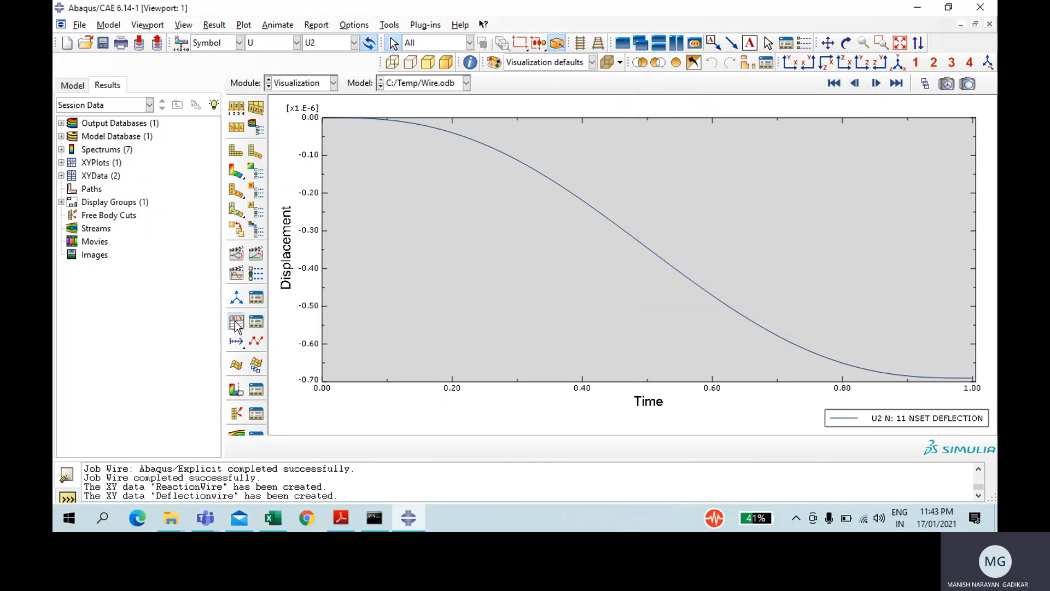
{"action": "left_click", "coordinate": [237, 323]}
{"action": "left_click", "coordinate": [726, 233]}
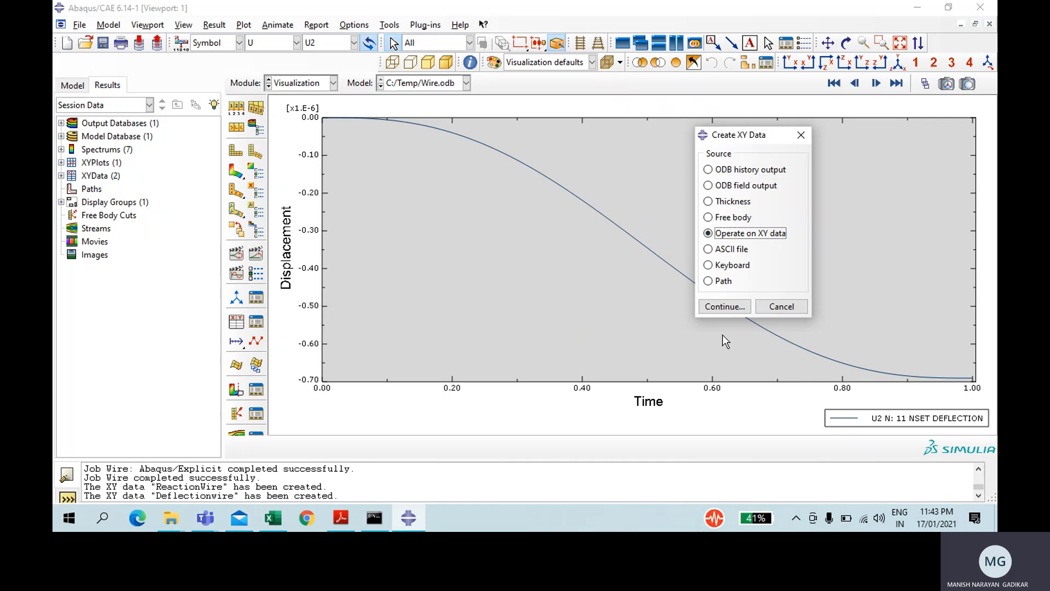
{"action": "left_click", "coordinate": [717, 308]}
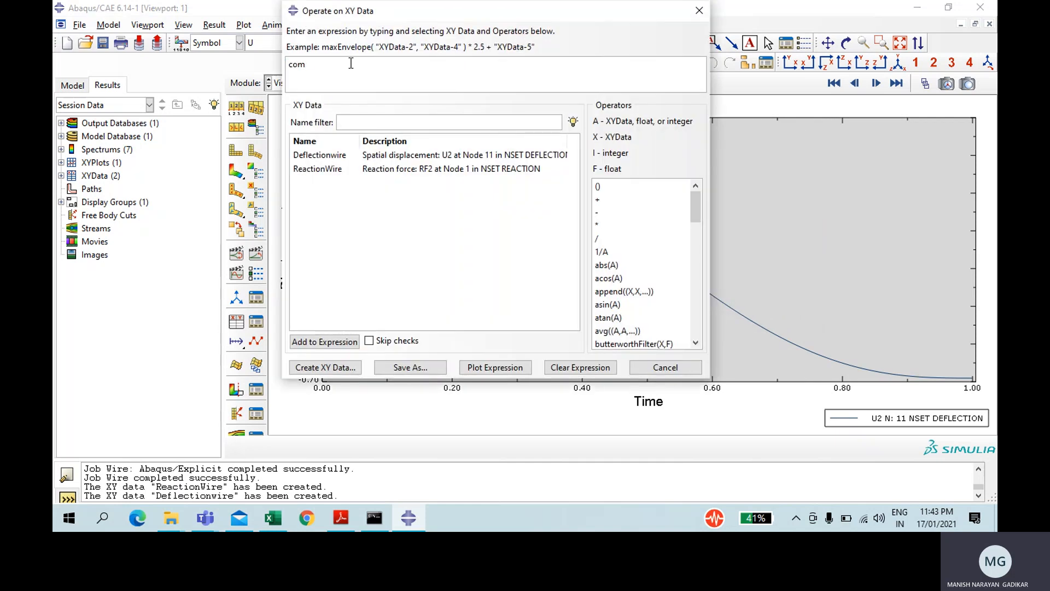
{"action": "type", "text": "combine("}
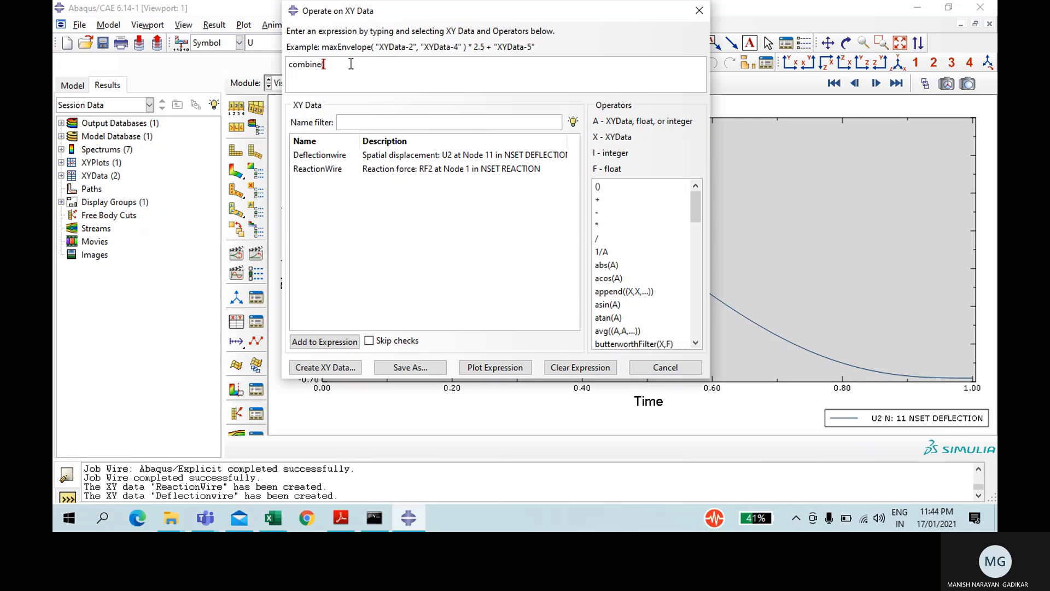
{"action": "left_click", "coordinate": [339, 156]}
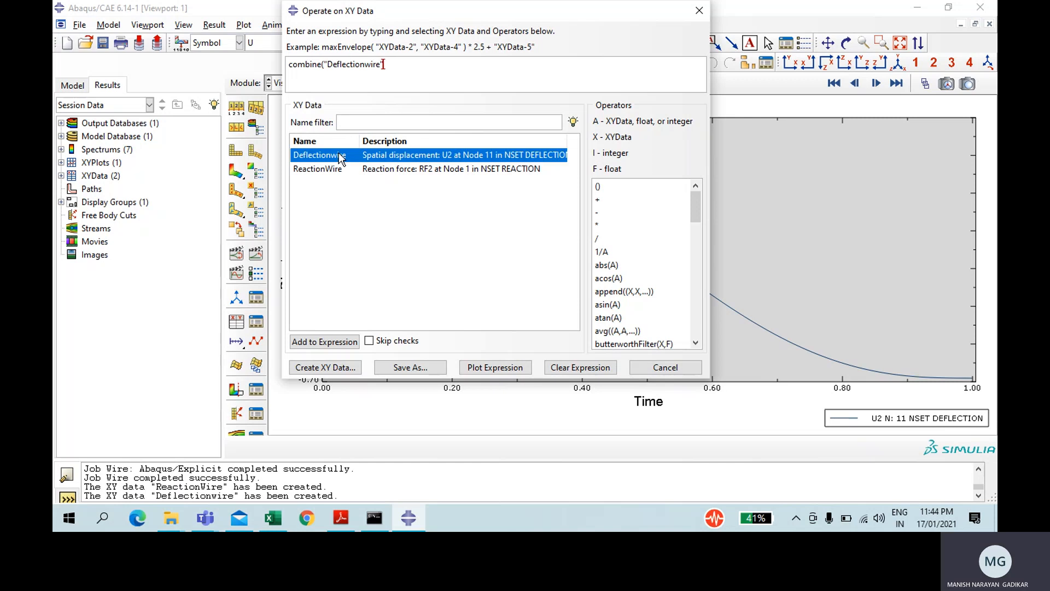
{"action": "left_click", "coordinate": [339, 170]}
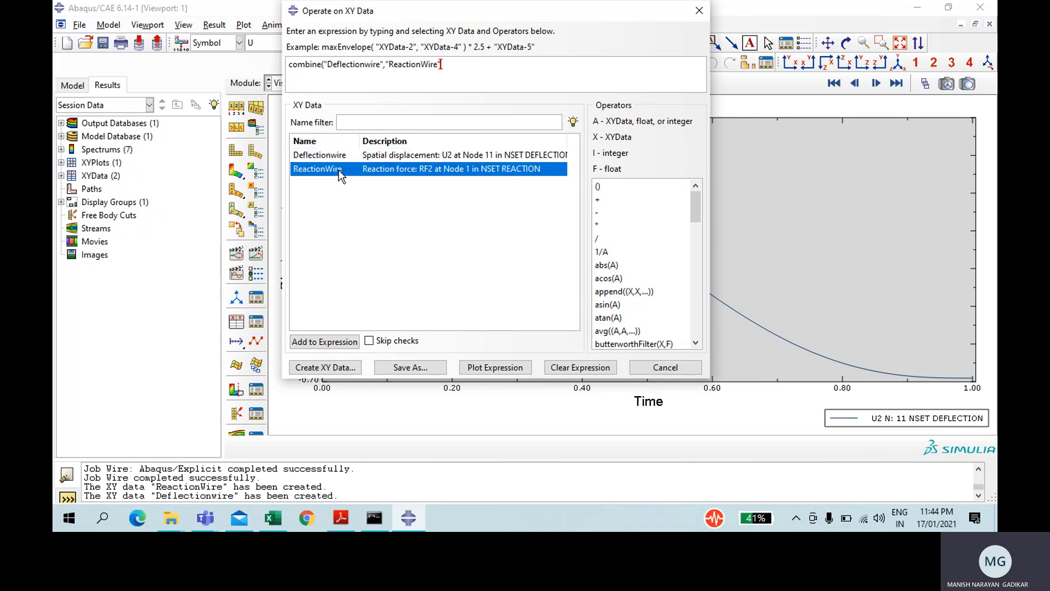
{"action": "type", "text": ")"}
{"action": "left_click", "coordinate": [495, 367]}
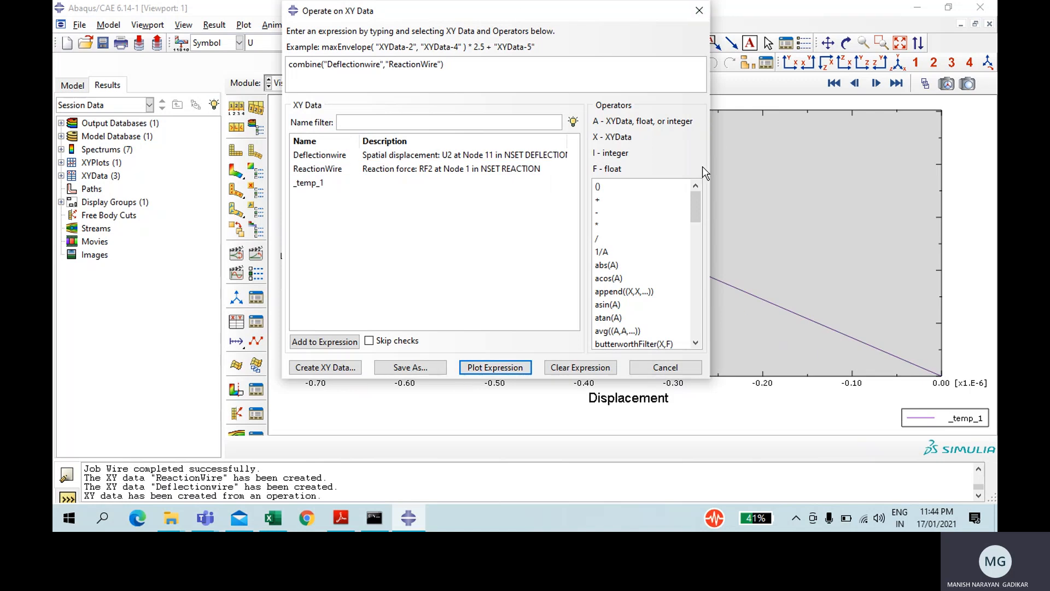
{"action": "left_click", "coordinate": [700, 11]}
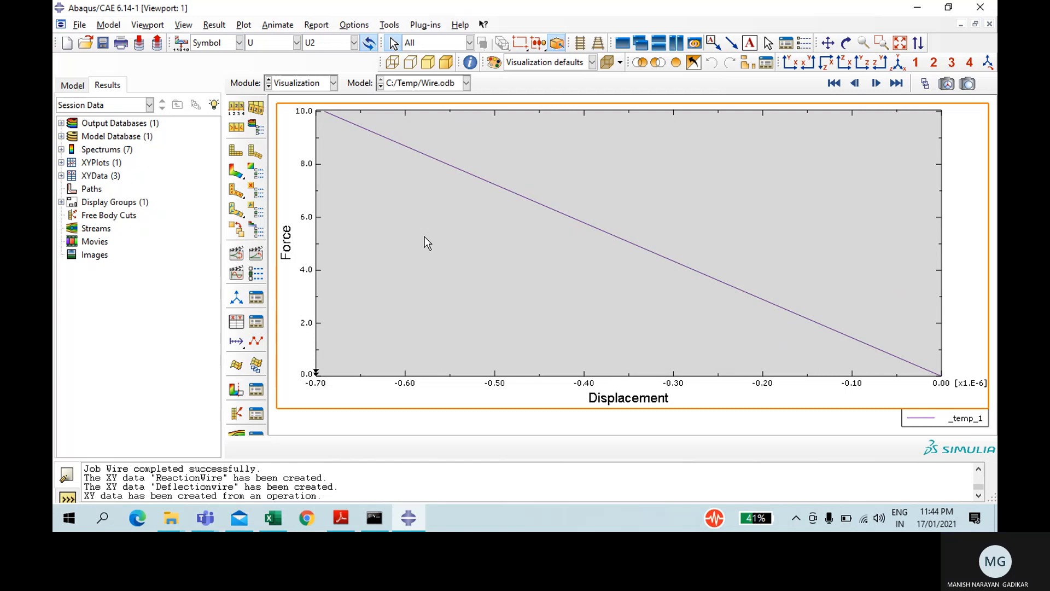
Return to the Part module and start a new Standard/Explicit model database without saving the wire model
{"action": "left_click", "coordinate": [282, 84]}
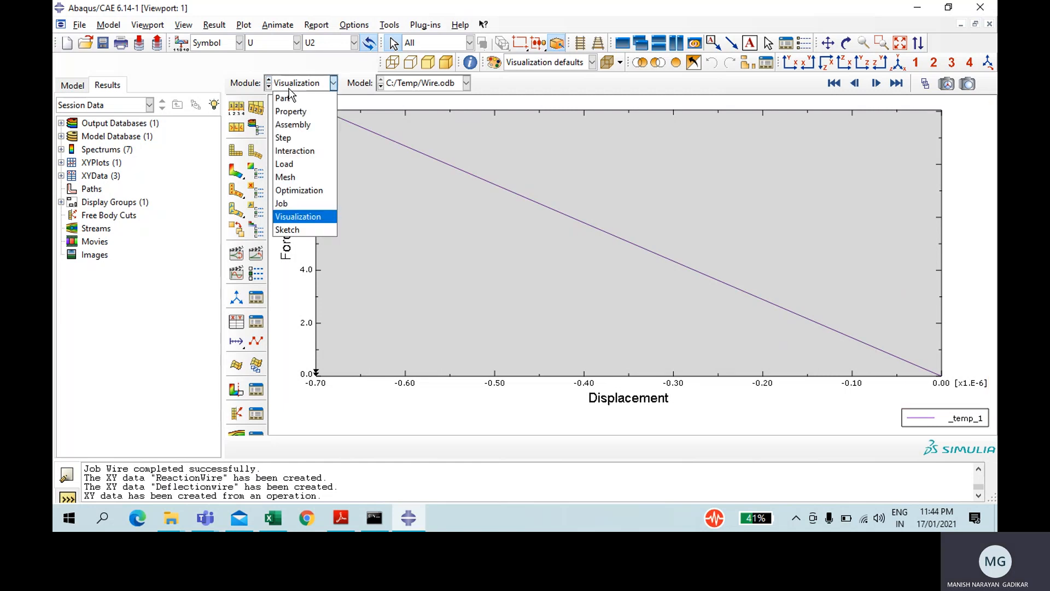
{"action": "left_click", "coordinate": [290, 99]}
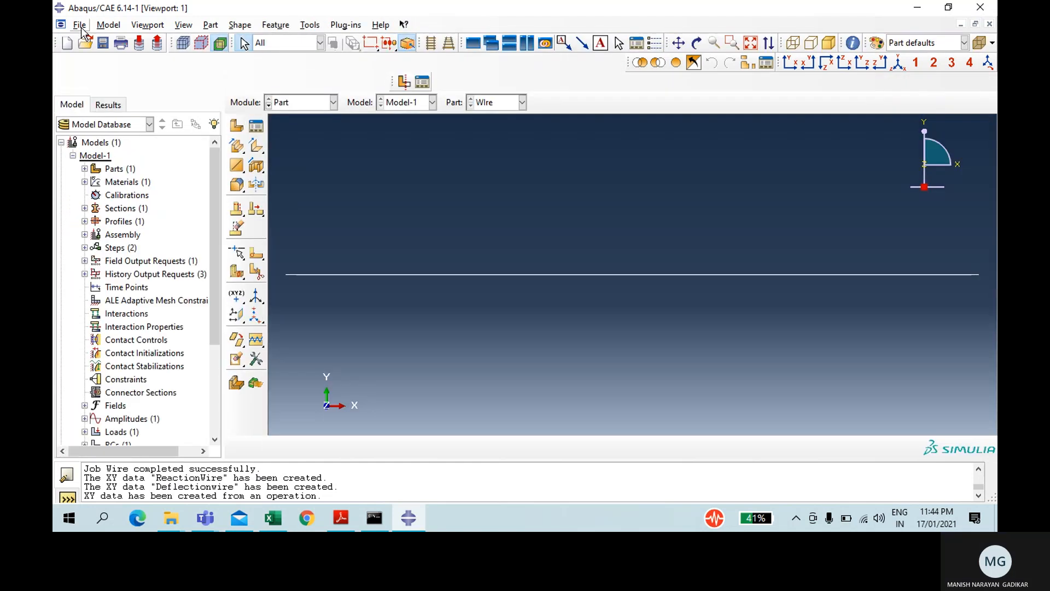
{"action": "left_click", "coordinate": [80, 25]}
{"action": "mouse_move", "coordinate": [105, 40]}
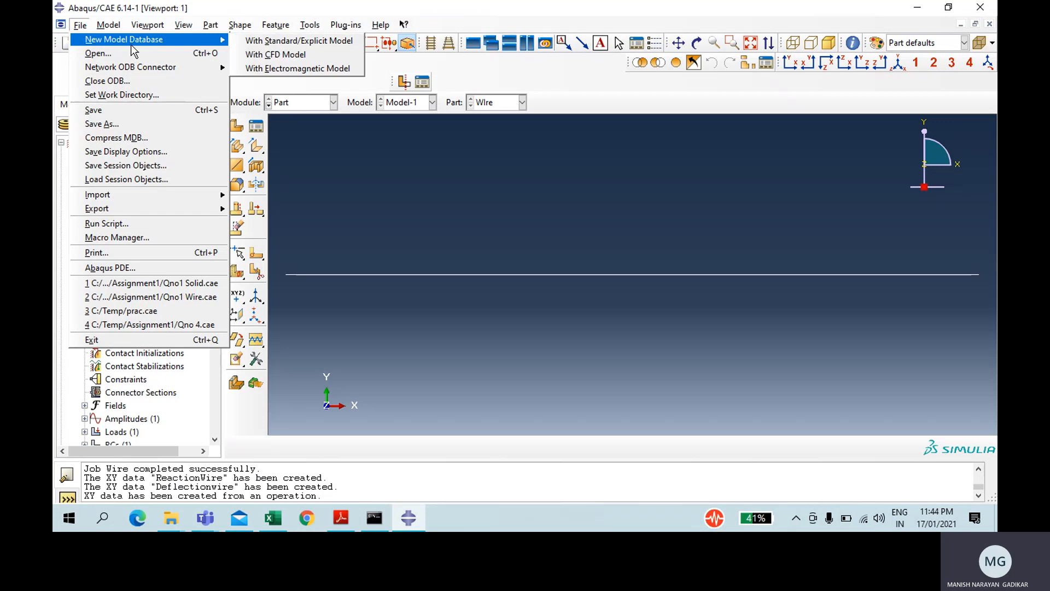
{"action": "left_click", "coordinate": [264, 44]}
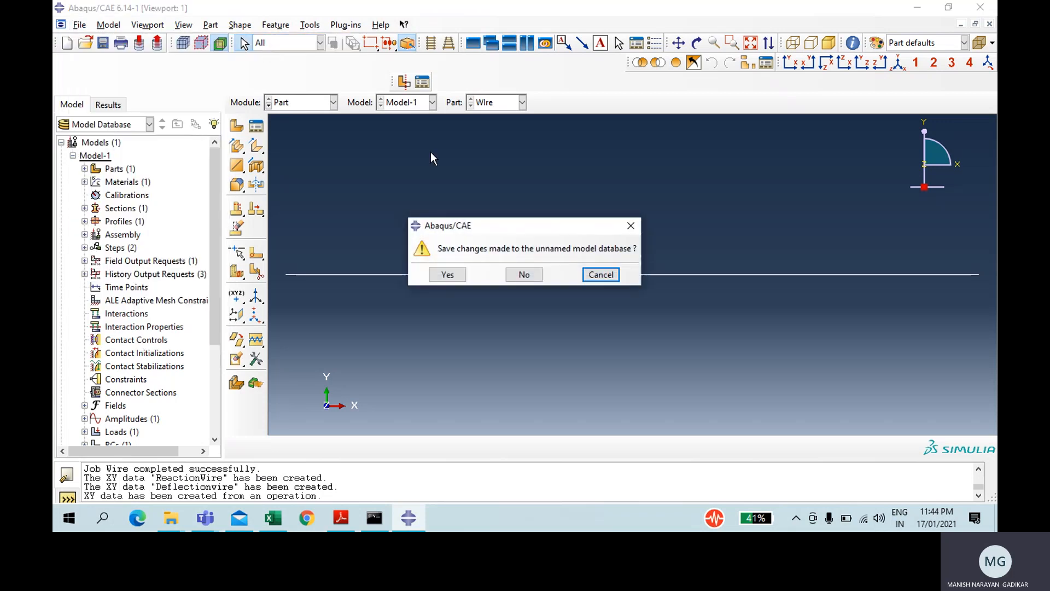
{"action": "left_click", "coordinate": [534, 274]}
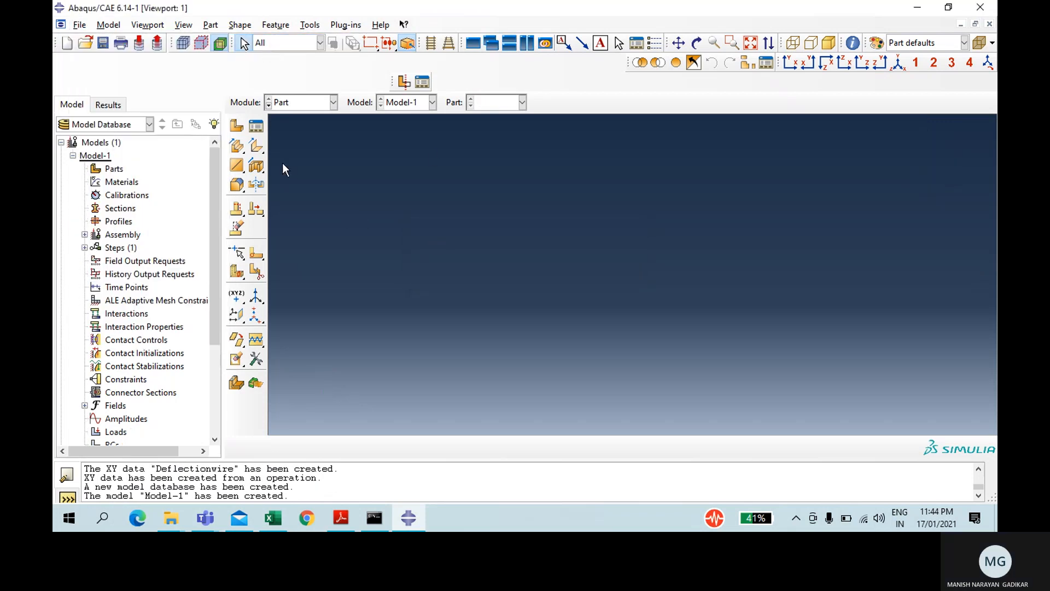
Create a 3D deformable planar shell part named Shell with an approximate size of 2
{"action": "left_click", "coordinate": [236, 126]}
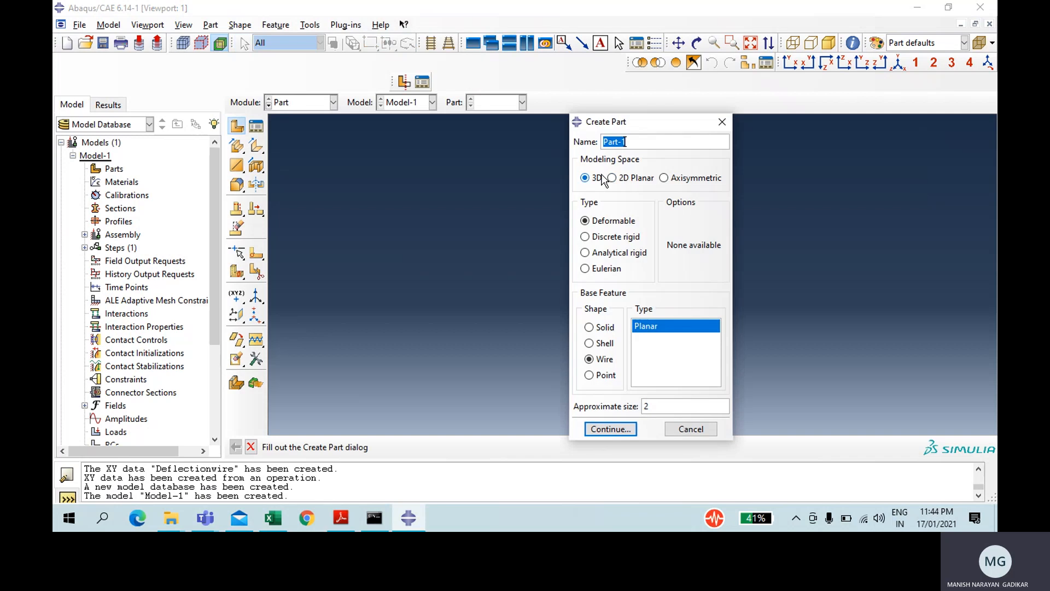
{"action": "type", "text": "Shell"}
{"action": "left_click", "coordinate": [606, 343]}
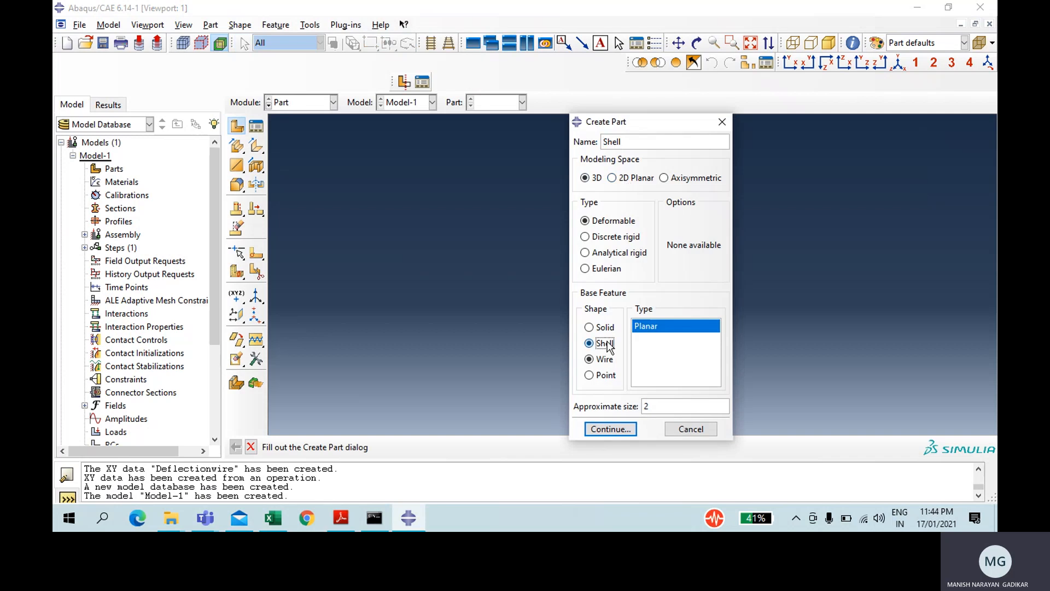
{"action": "left_click", "coordinate": [620, 433]}
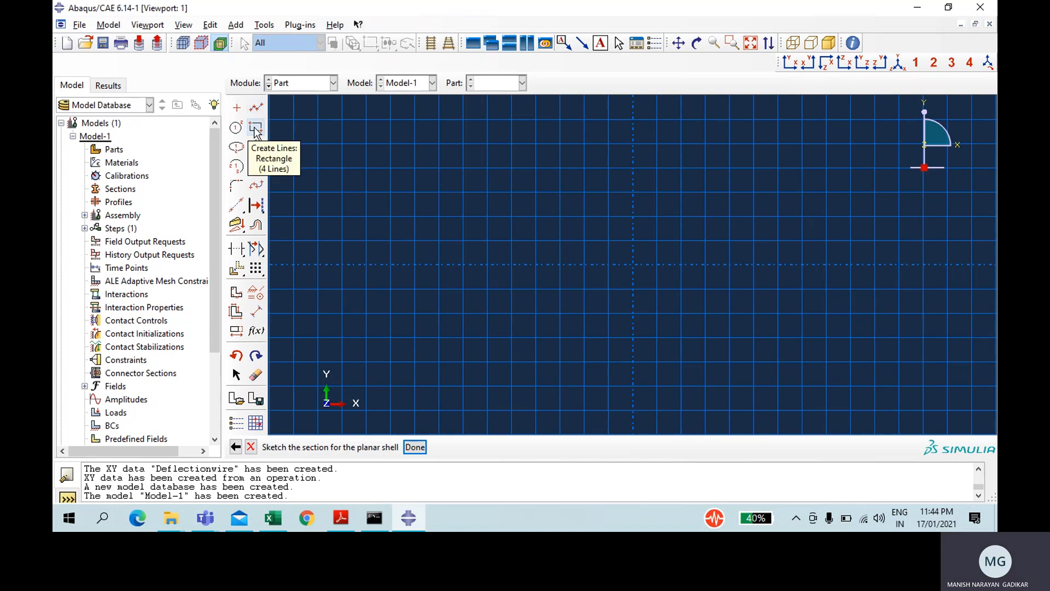
Sketch a rectangle about 0.35 wide and 0.2 high as the section of the planar shell
{"action": "left_click", "coordinate": [255, 129]}
{"action": "left_click", "coordinate": [415, 180]}
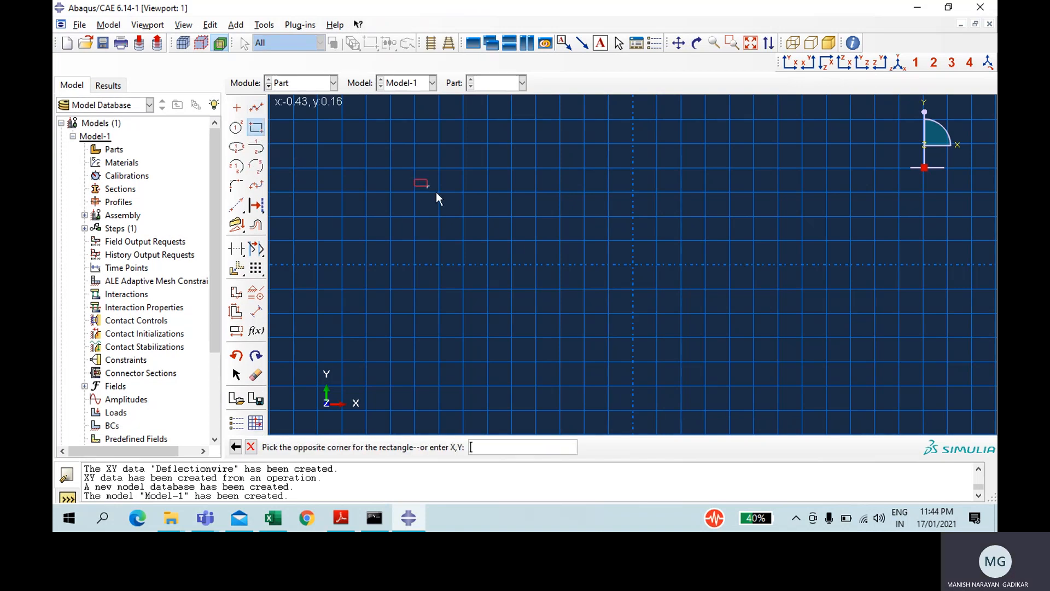
{"action": "left_click", "coordinate": [583, 278]}
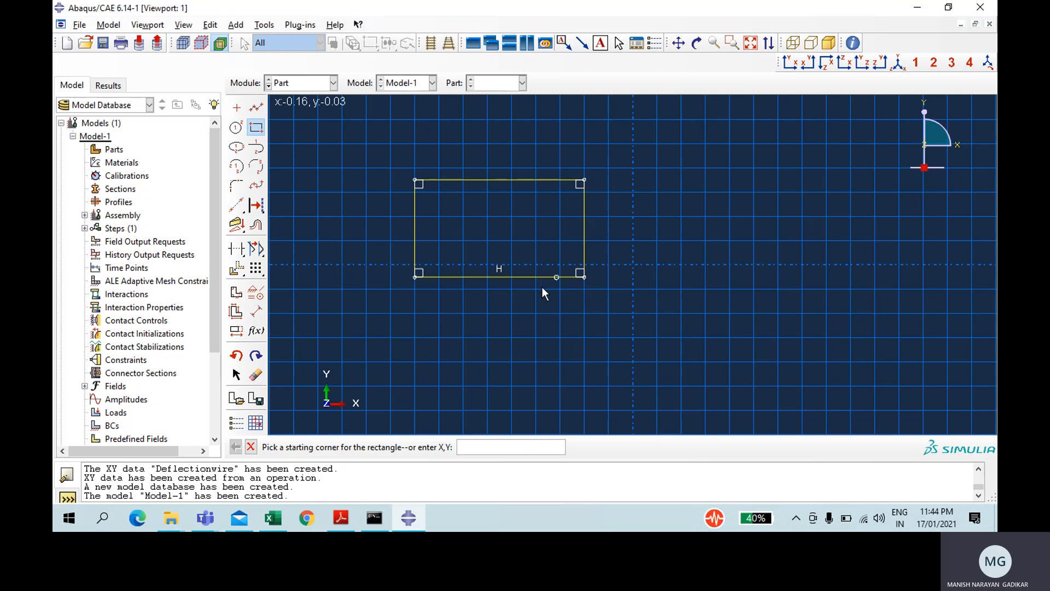
Dimension the rectangle's upper horizontal edge and set its length to 2
{"action": "left_click", "coordinate": [257, 313]}
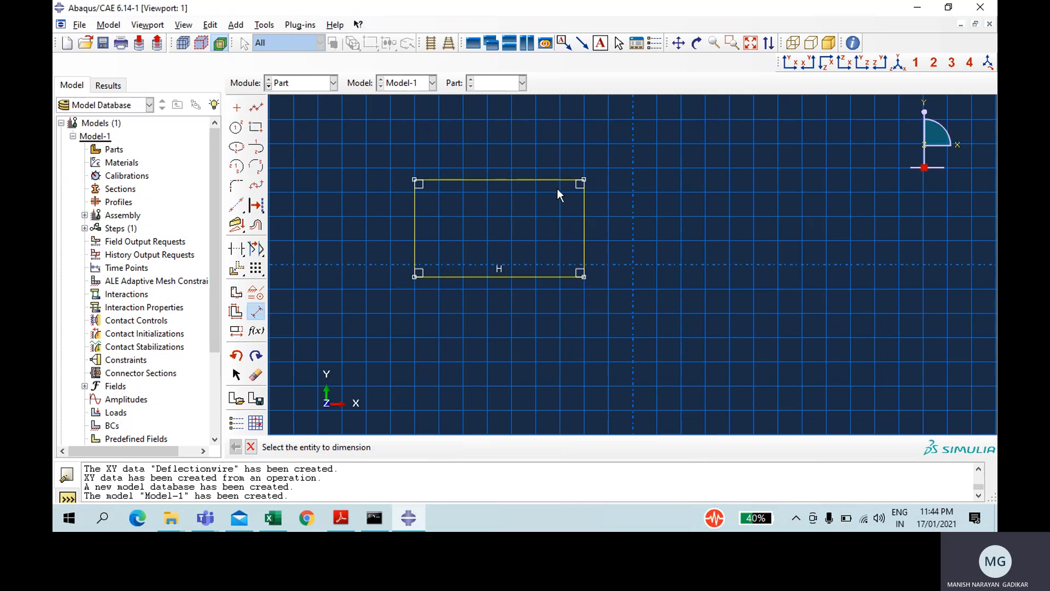
{"action": "left_click", "coordinate": [543, 180]}
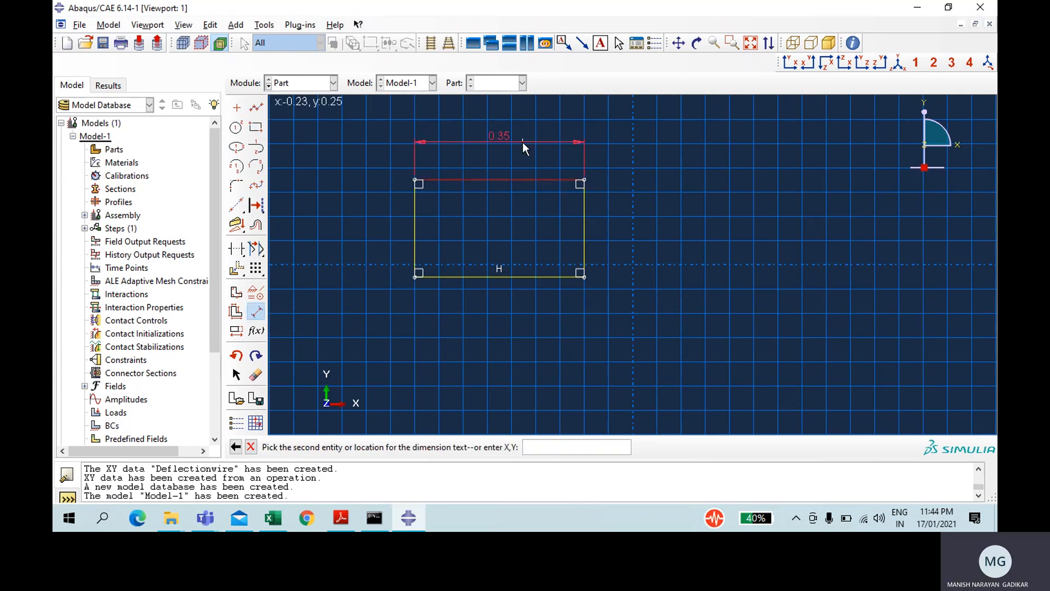
{"action": "left_click", "coordinate": [523, 142]}
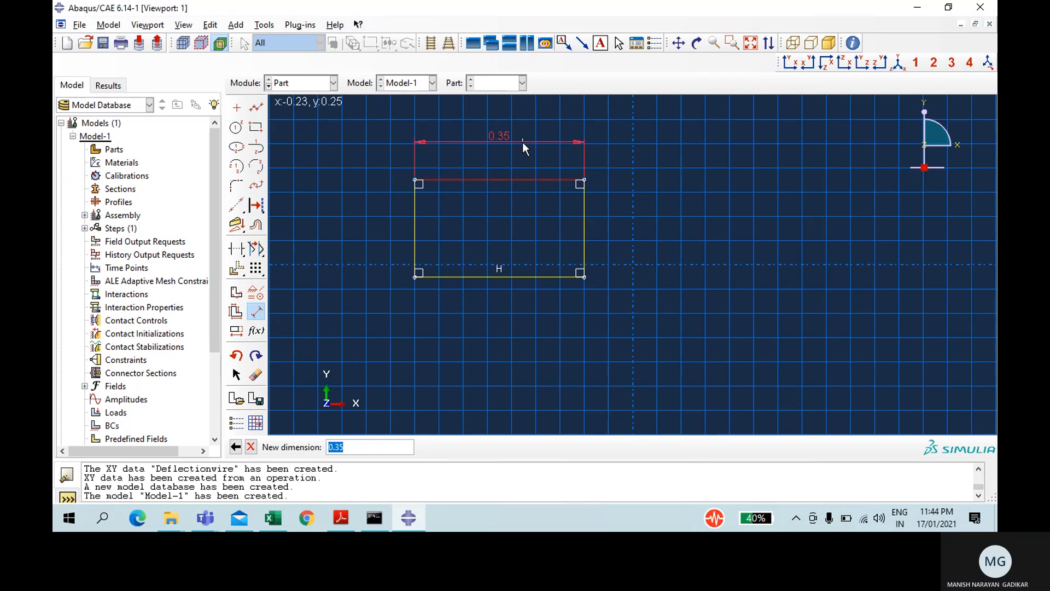
{"action": "type", "text": "2"}
{"action": "key", "text": "Return"}
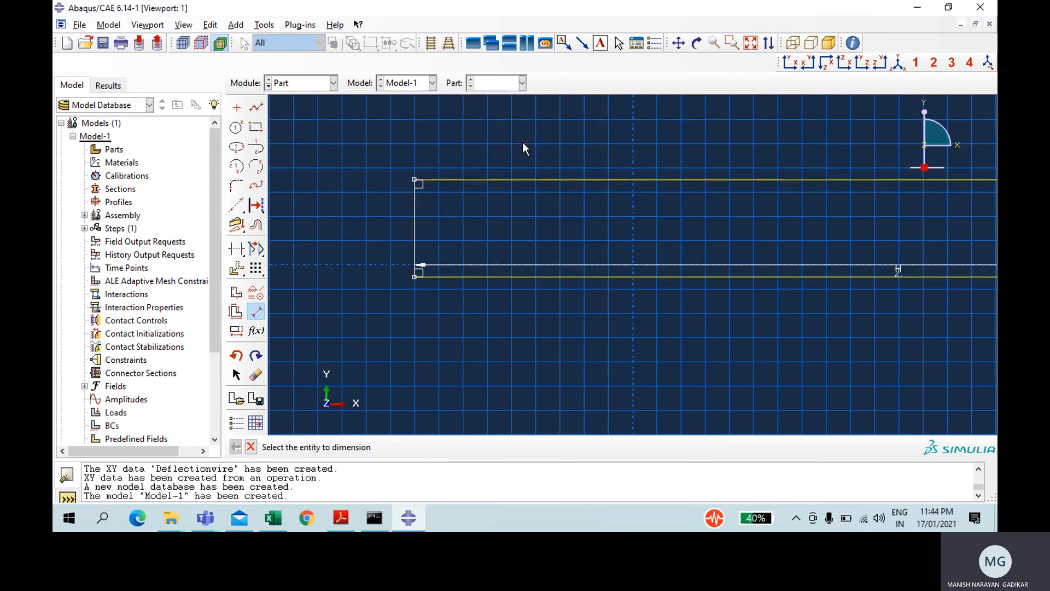
Dimension the rectangle's vertical edge at 0.15 and finish the sketch to generate the shell part
{"action": "left_click", "coordinate": [414, 206]}
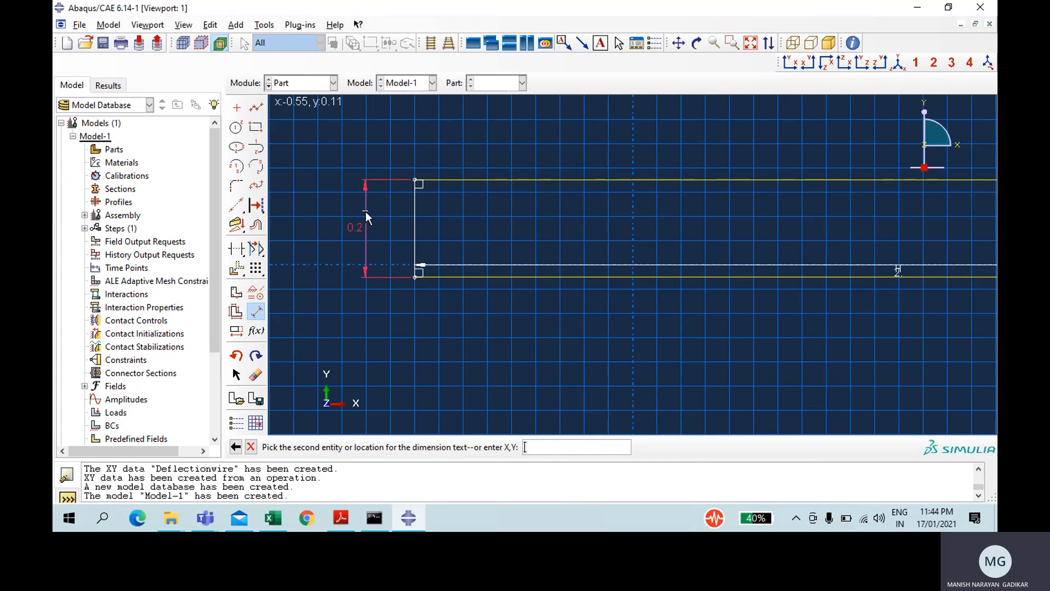
{"action": "left_click", "coordinate": [365, 212]}
{"action": "type", "text": "0.15"}
{"action": "key", "text": "Return"}
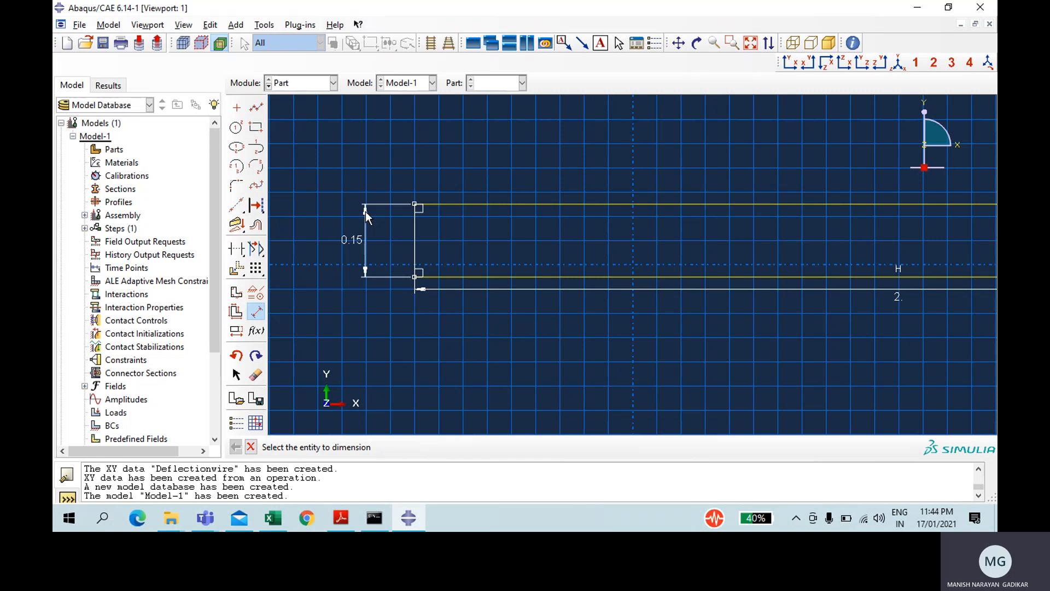
{"action": "left_click", "coordinate": [251, 447]}
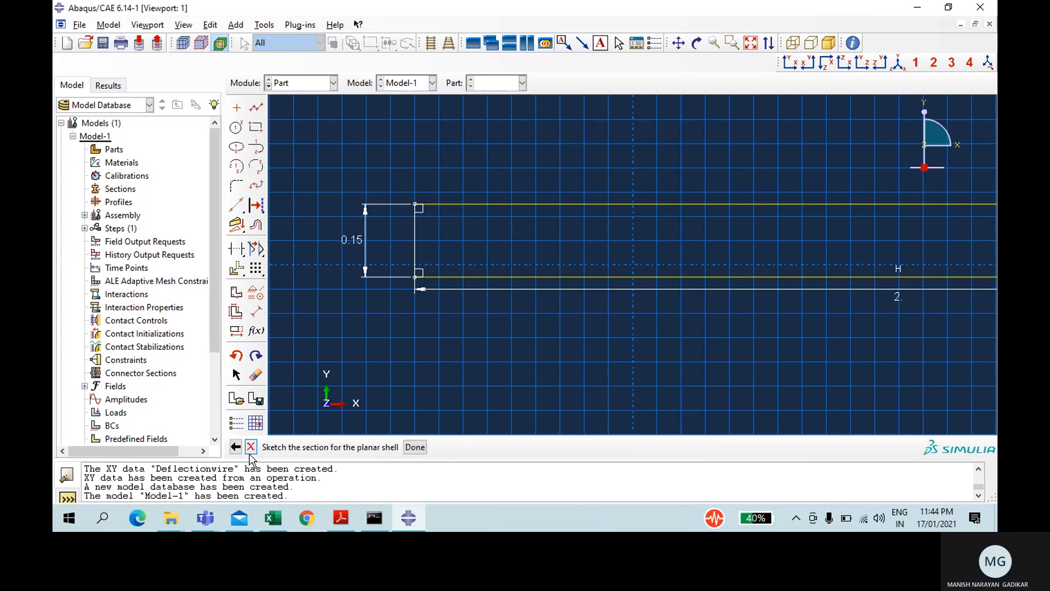
{"action": "left_click", "coordinate": [414, 447]}
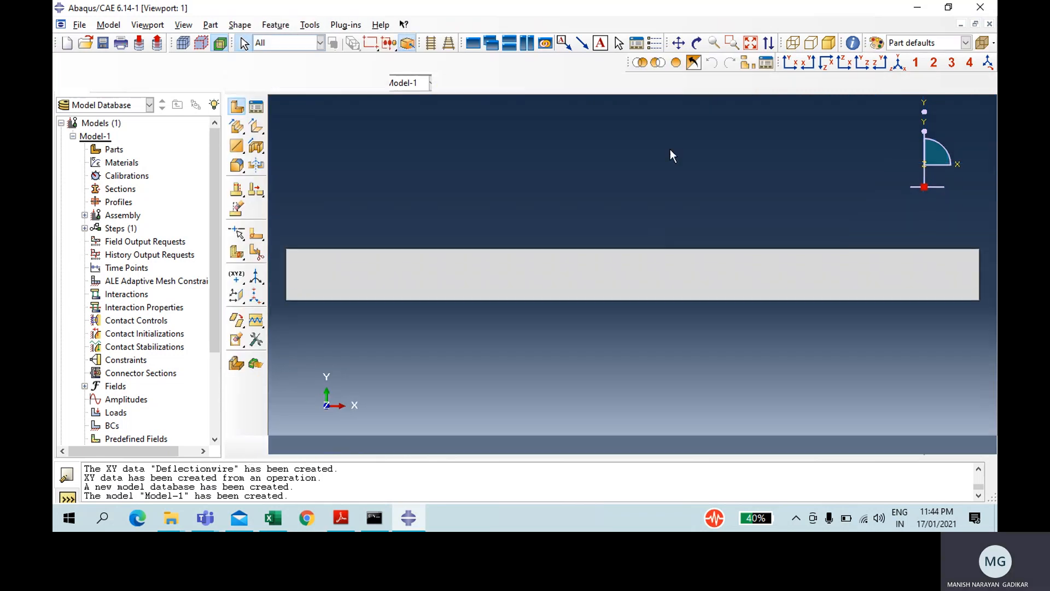
In the Property module, create a material named Steel with a uniform mass density of 7850
{"action": "left_click", "coordinate": [284, 104]}
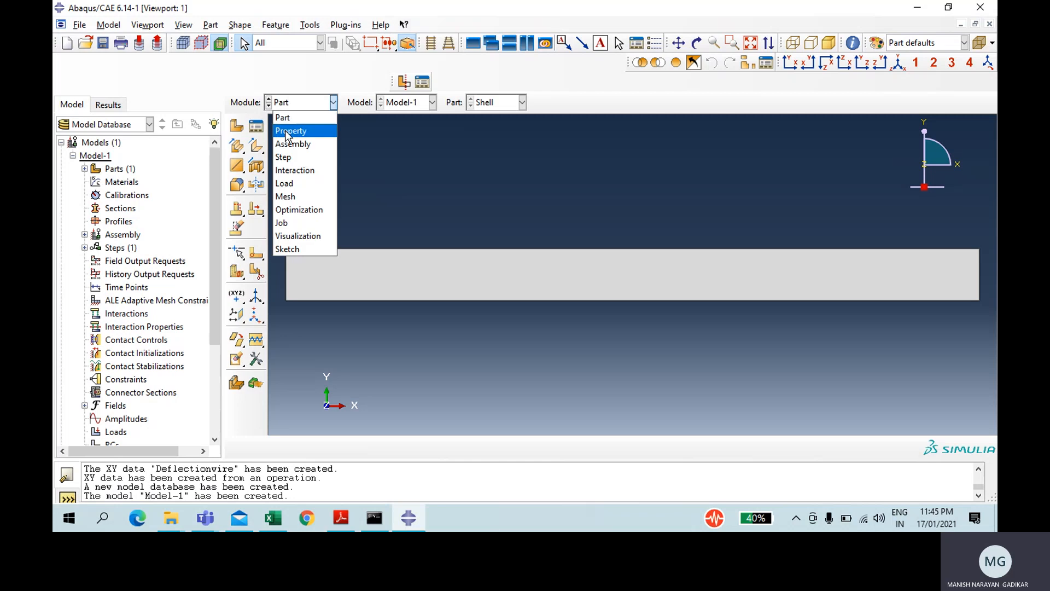
{"action": "left_click", "coordinate": [285, 129]}
{"action": "left_click", "coordinate": [237, 127]}
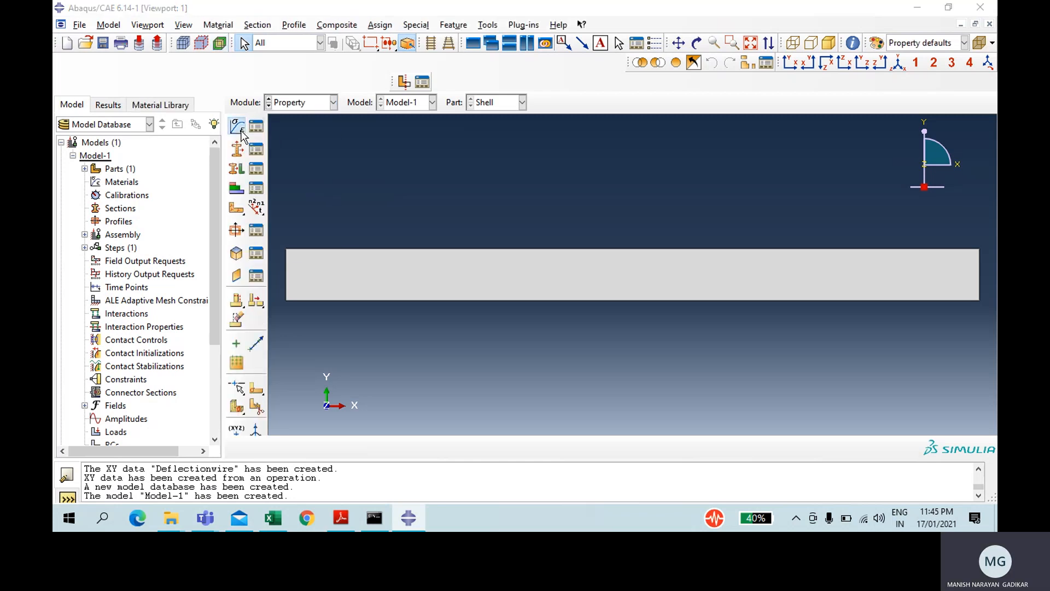
{"action": "type", "text": "Steel"}
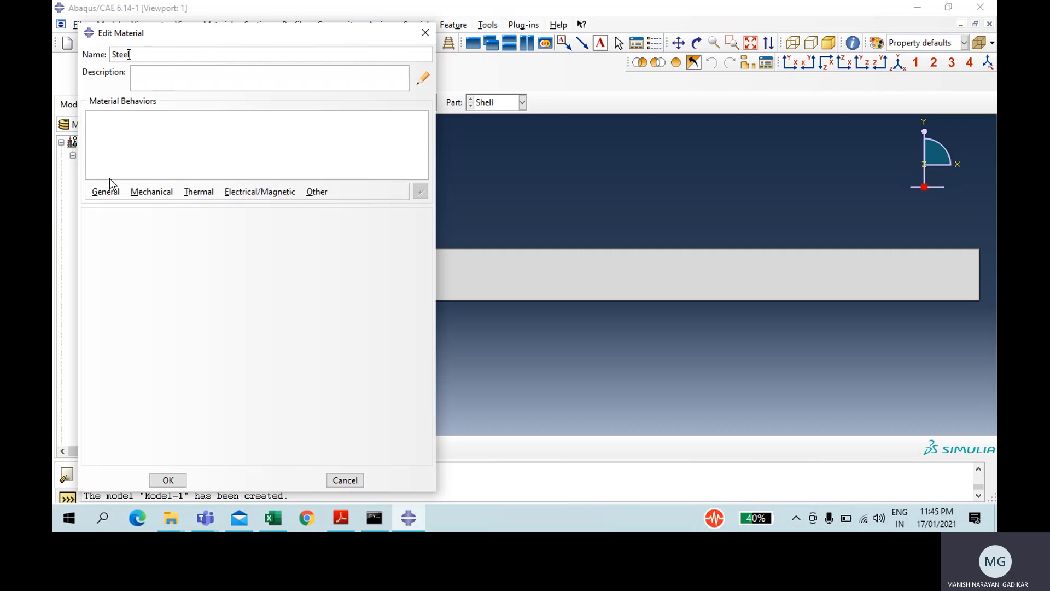
{"action": "left_click", "coordinate": [105, 194]}
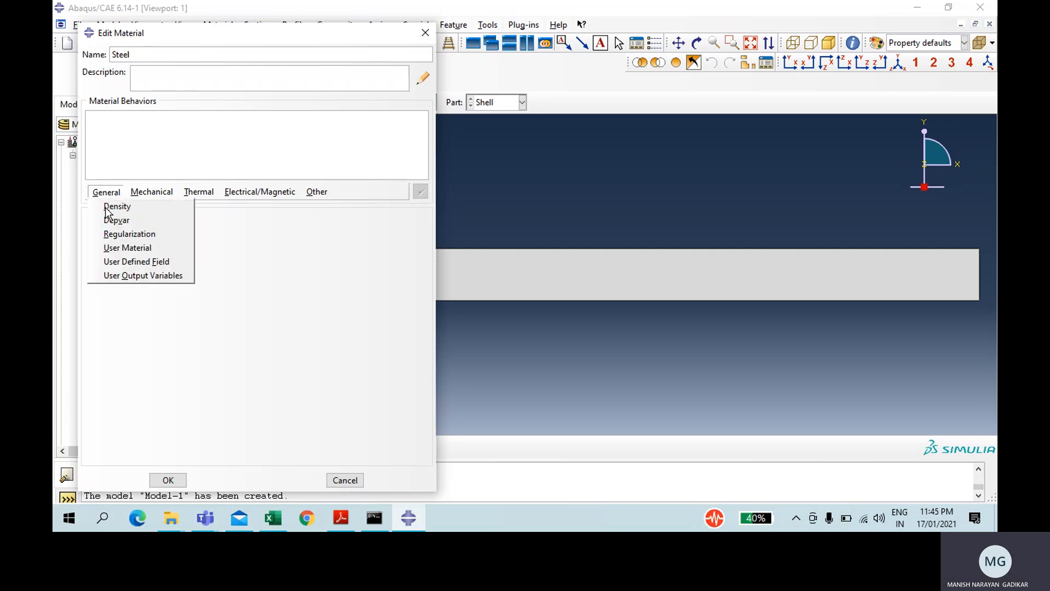
{"action": "left_click", "coordinate": [107, 211]}
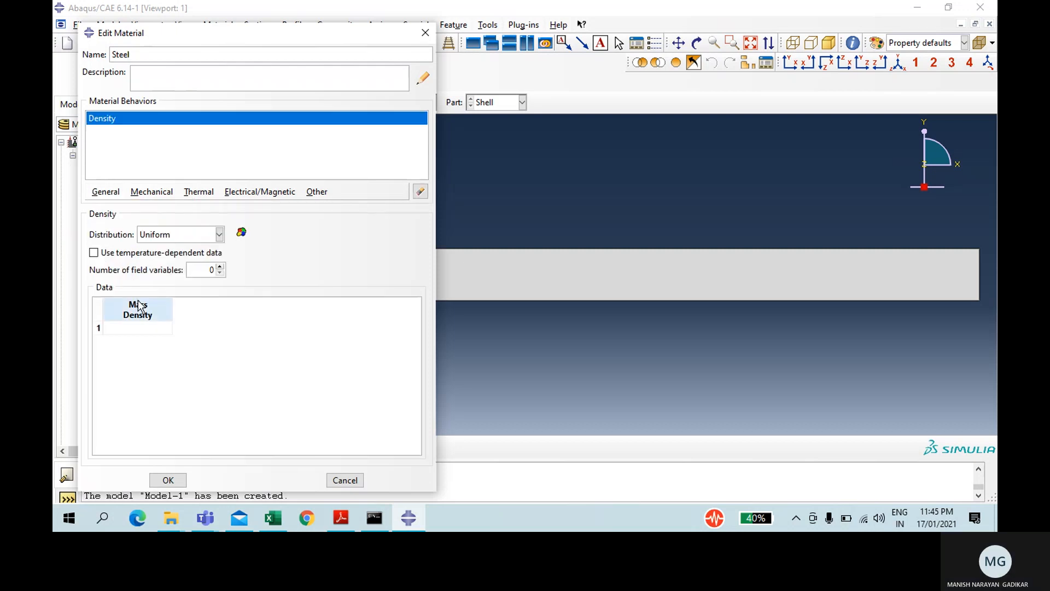
{"action": "left_click", "coordinate": [141, 327]}
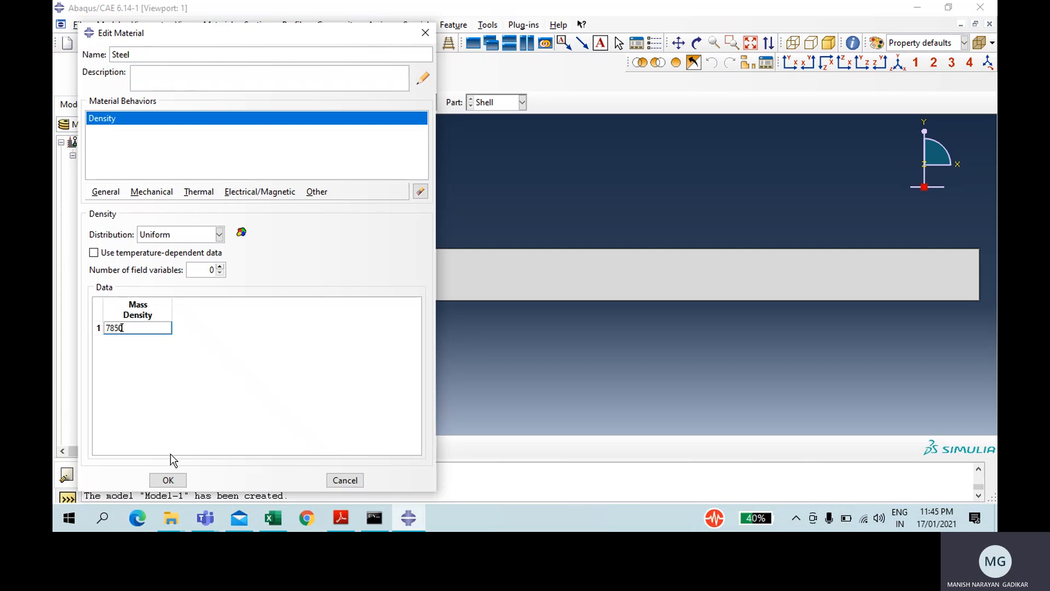
Add isotropic elastic behaviour with a Young's modulus of 200e09 to the Steel material and save the material
{"action": "left_click", "coordinate": [150, 192]}
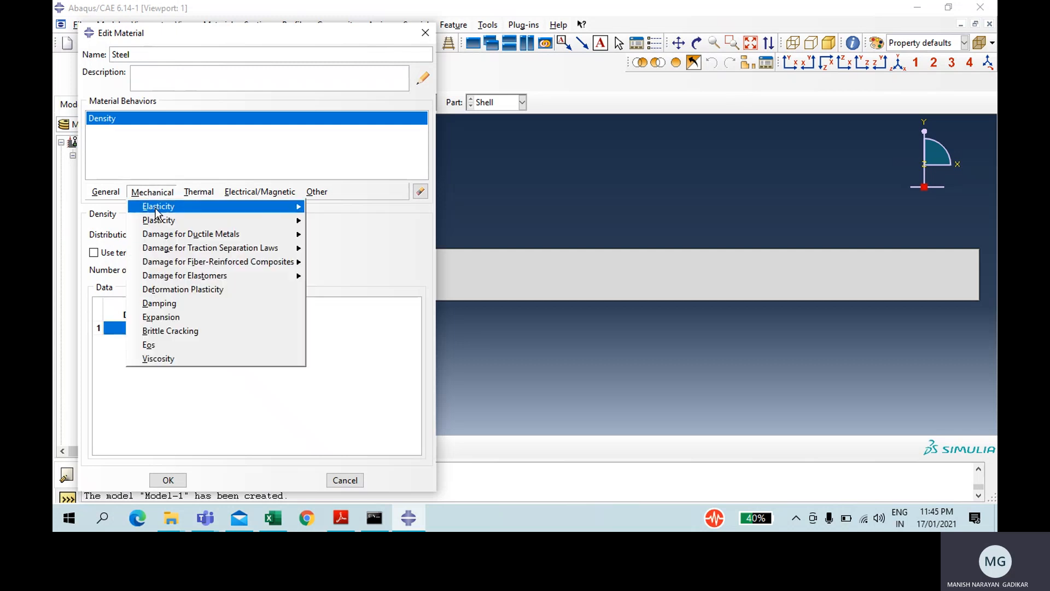
{"action": "left_click", "coordinate": [154, 191]}
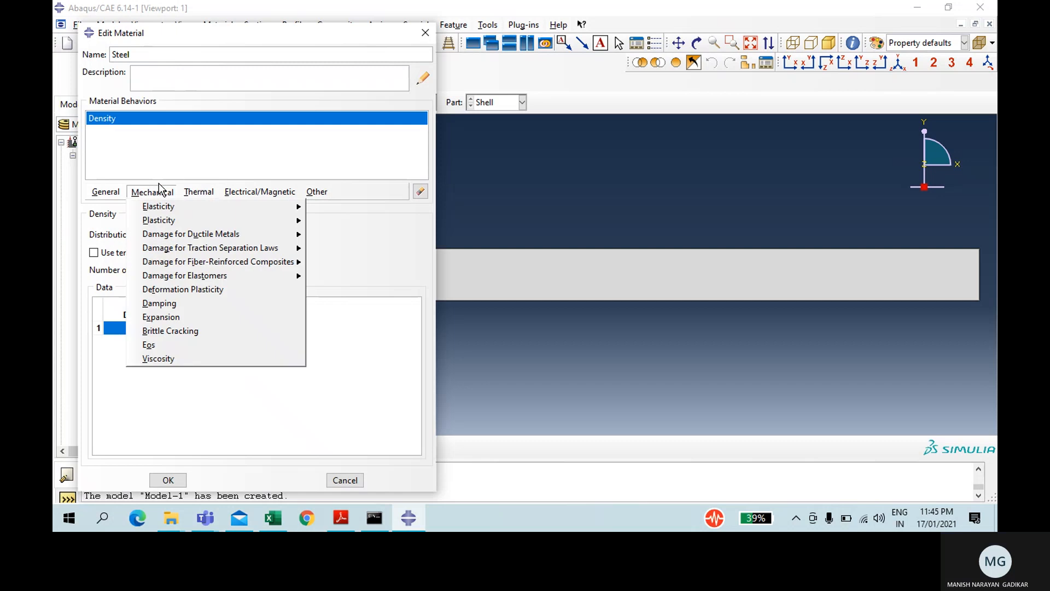
{"action": "mouse_move", "coordinate": [182, 206]}
{"action": "left_click", "coordinate": [333, 214]}
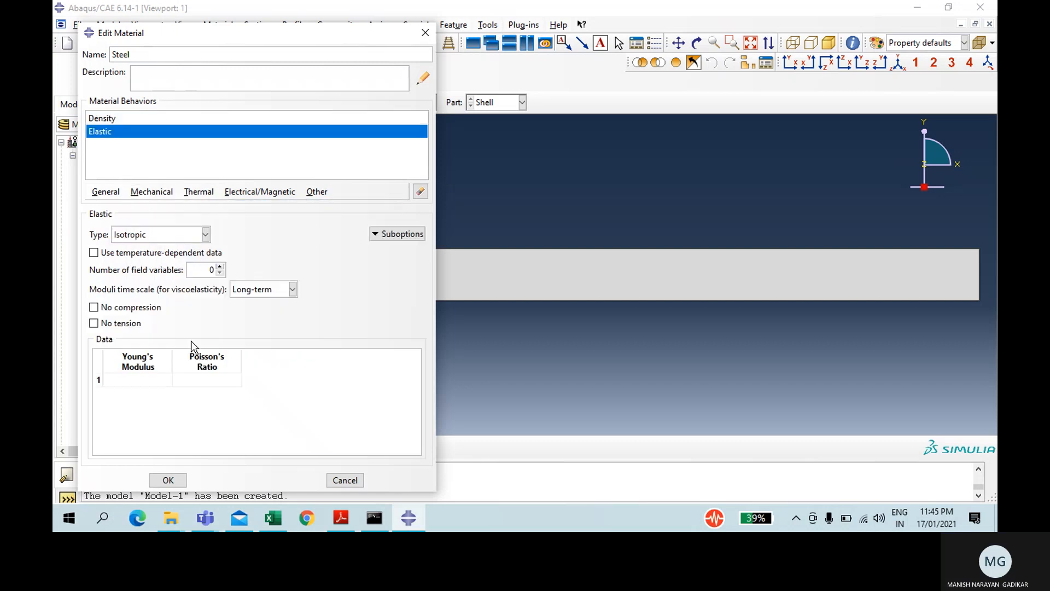
{"action": "left_click", "coordinate": [119, 378]}
{"action": "type", "text": "200"}
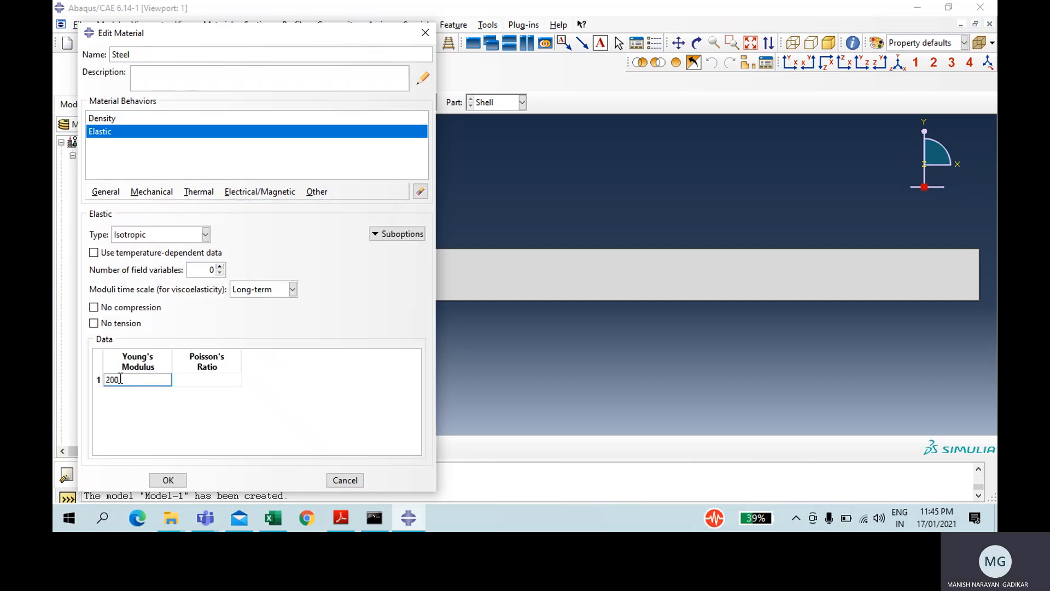
{"action": "type", "text": "e09"}
{"action": "key", "text": "Tab"}
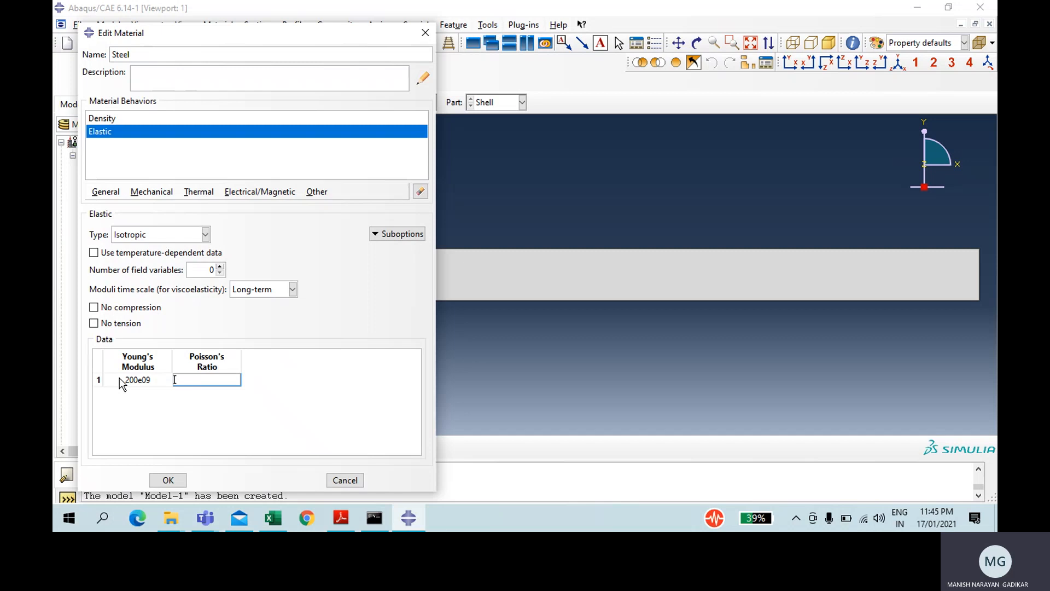
{"action": "left_click", "coordinate": [168, 480]}
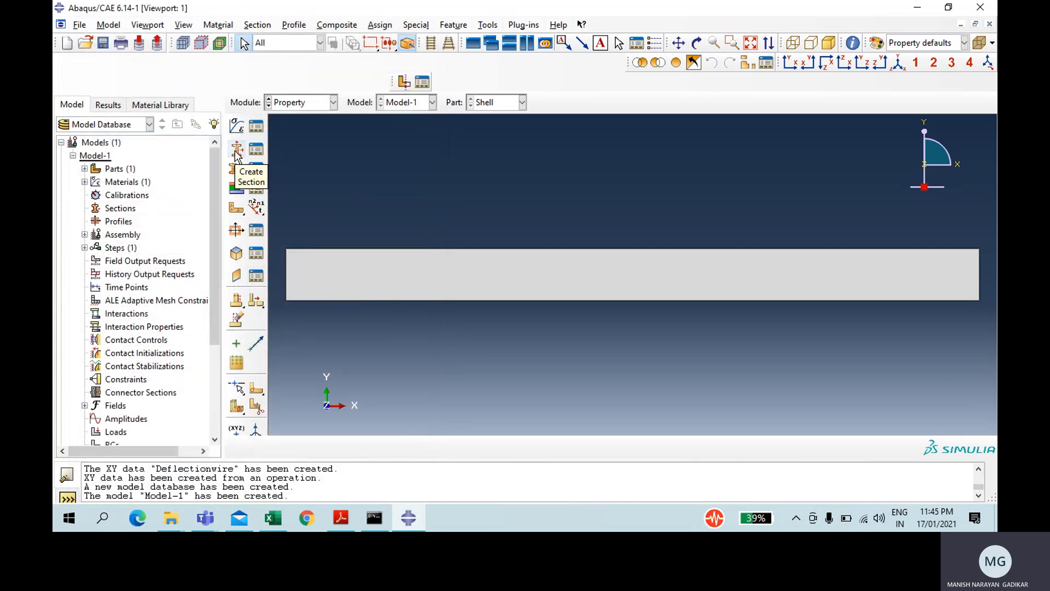
Create a homogeneous shell section named Shell with the Steel material and a shell thickness of 0.25
{"action": "left_click", "coordinate": [237, 187]}
{"action": "type", "text": "Shell"}
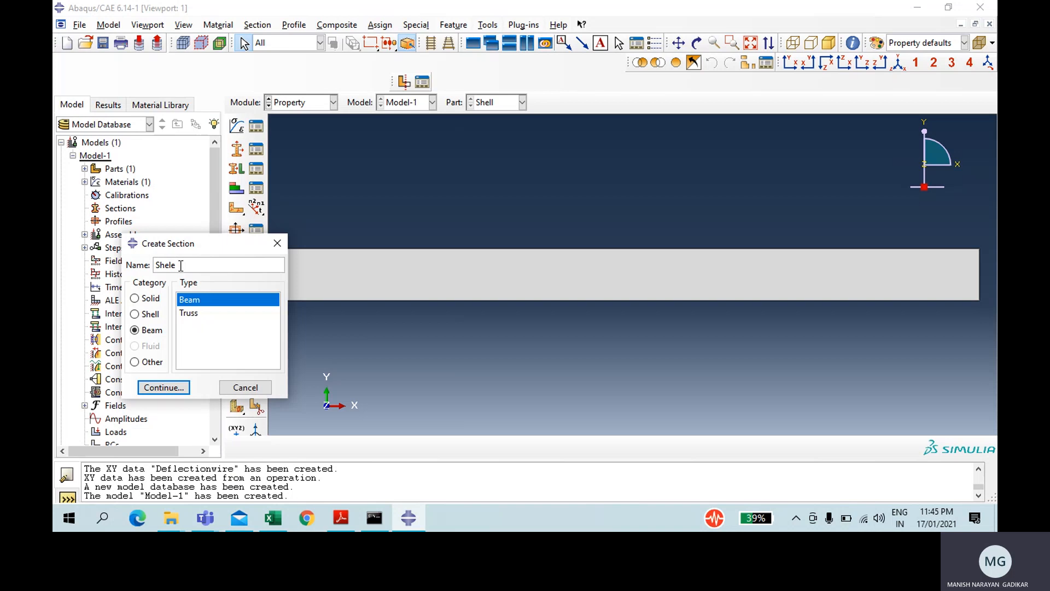
{"action": "left_click", "coordinate": [150, 314]}
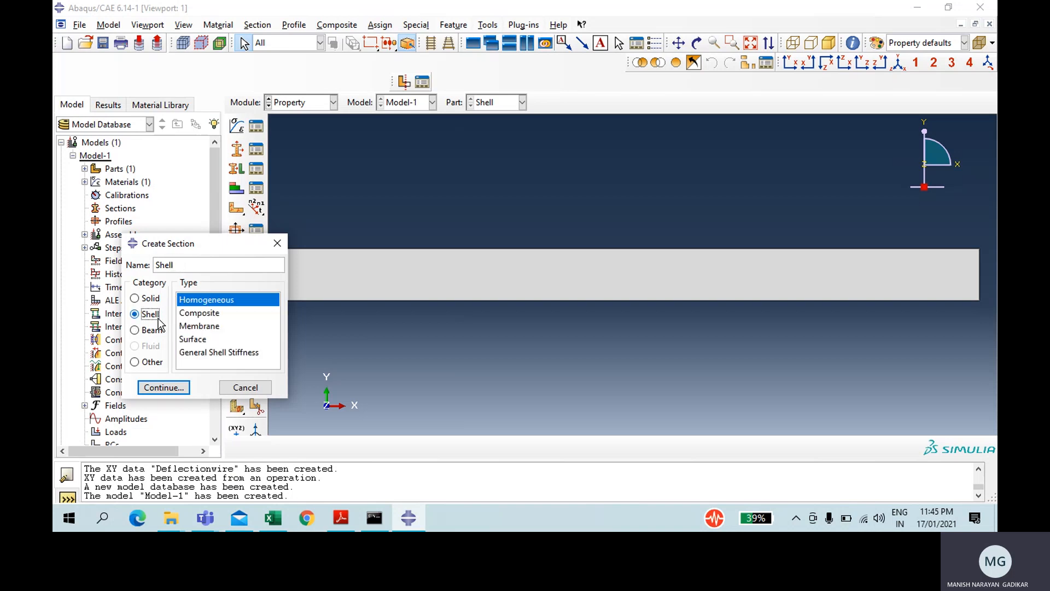
{"action": "left_click", "coordinate": [176, 389]}
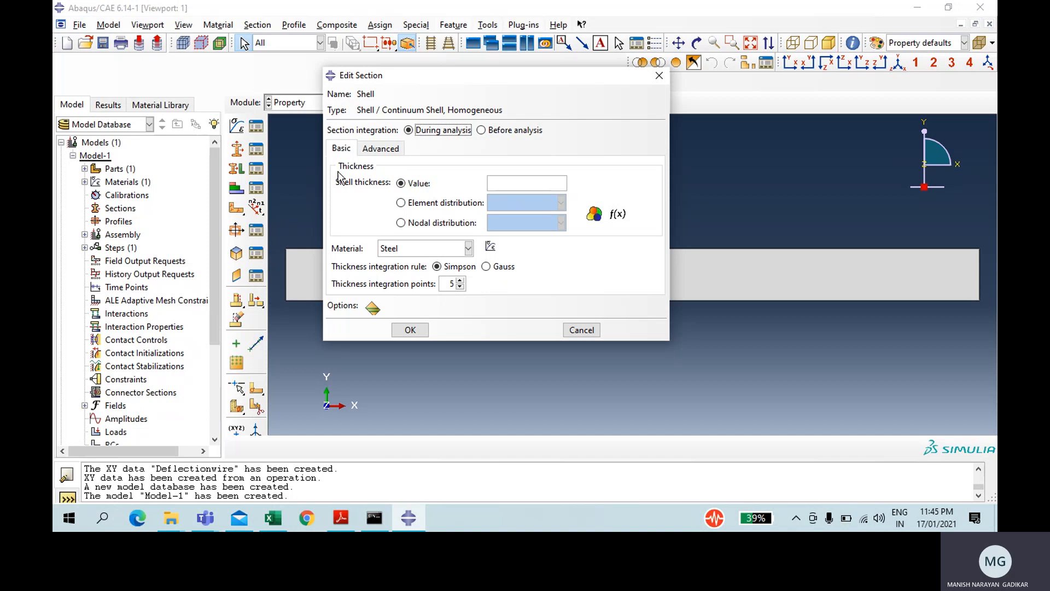
{"action": "left_click", "coordinate": [557, 178]}
{"action": "type", "text": "0.25"}
{"action": "left_click", "coordinate": [412, 329]}
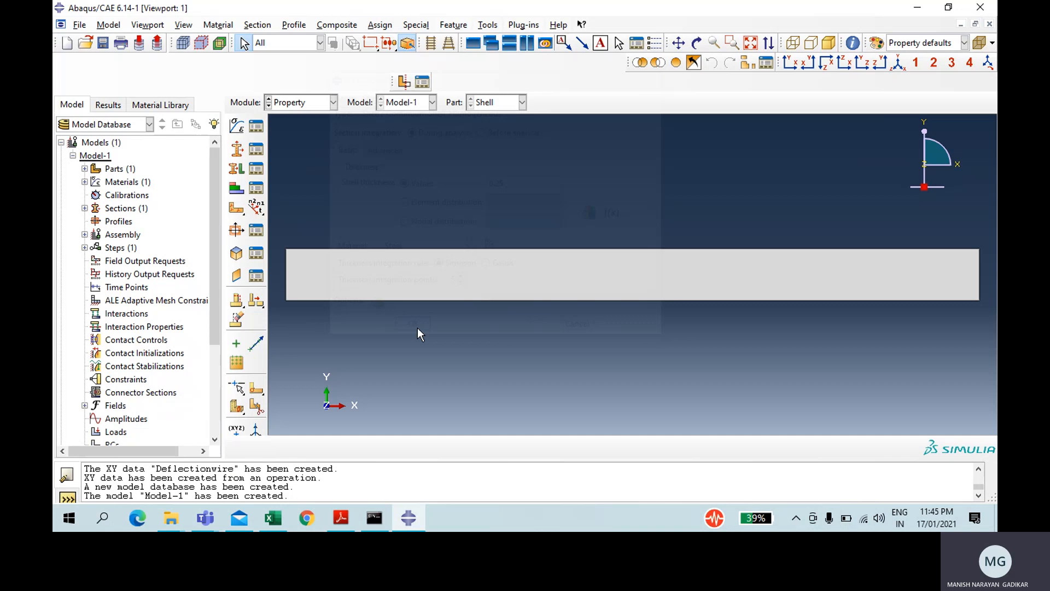
Assign the Shell section to the entire rectangular part, with thickness from section and the middle surface as shell offset
{"action": "left_click", "coordinate": [237, 169]}
{"action": "left_click_drag", "start_coordinate": [334, 163], "coordinate": [509, 363]}
{"action": "left_click", "coordinate": [555, 447]}
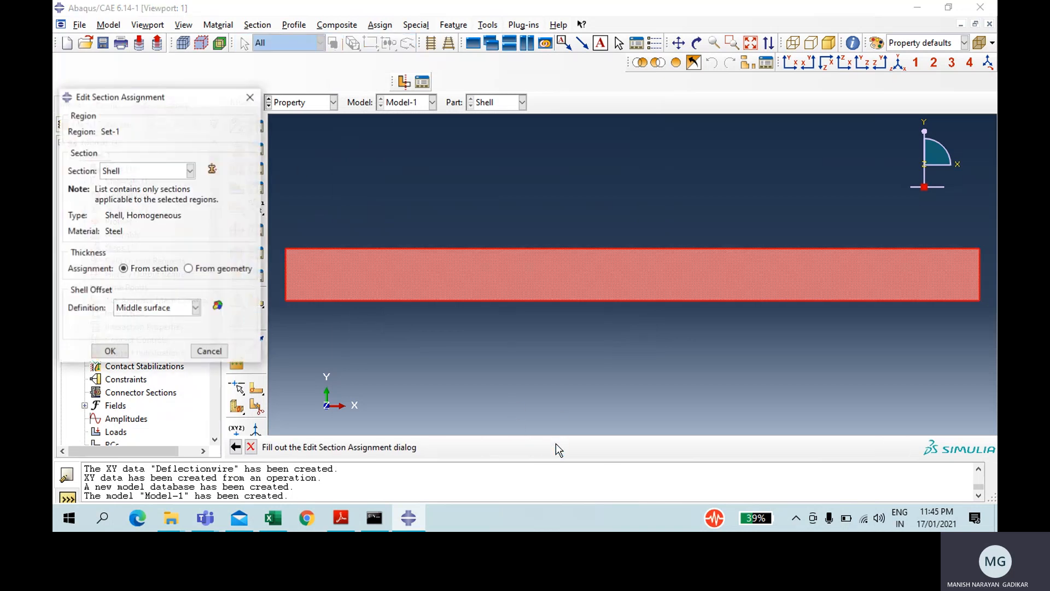
{"action": "left_click", "coordinate": [124, 353]}
In the Assembly module, create an independent instance of the Shell part
{"action": "left_click", "coordinate": [332, 103]}
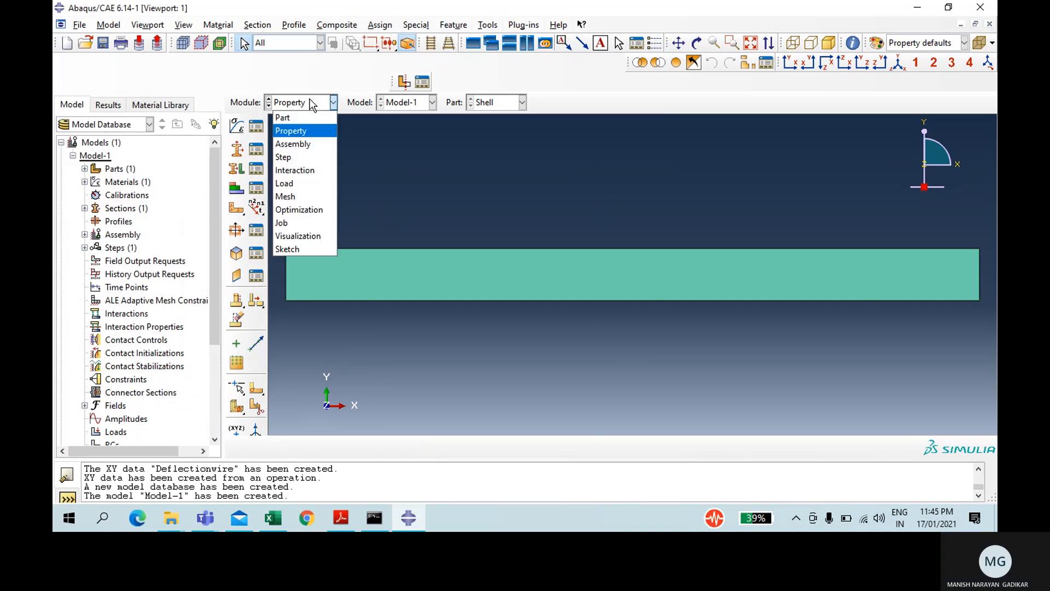
{"action": "left_click", "coordinate": [306, 144]}
{"action": "left_click", "coordinate": [237, 126]}
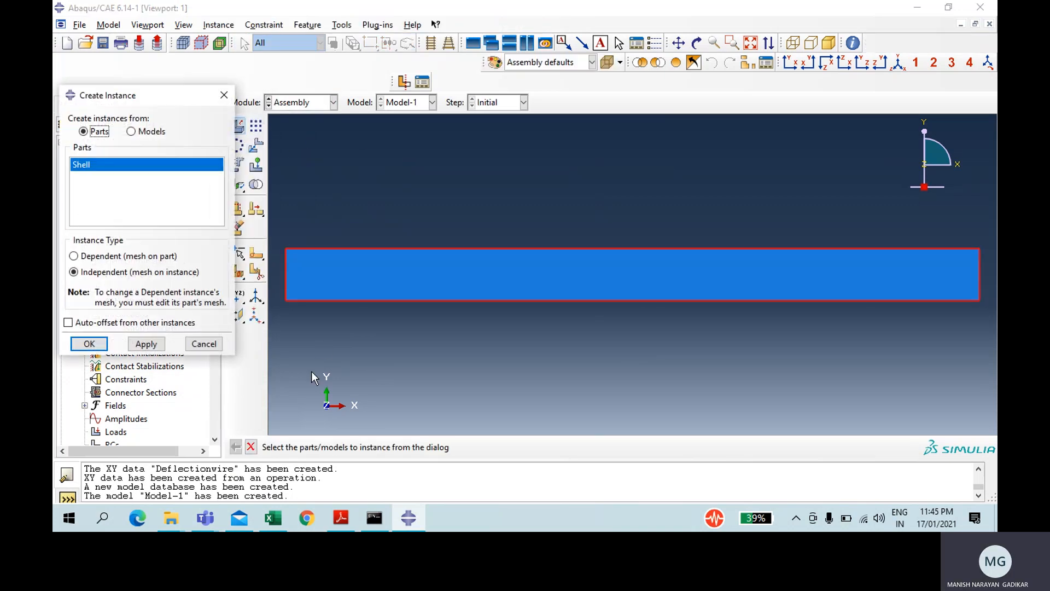
{"action": "left_click", "coordinate": [73, 343]}
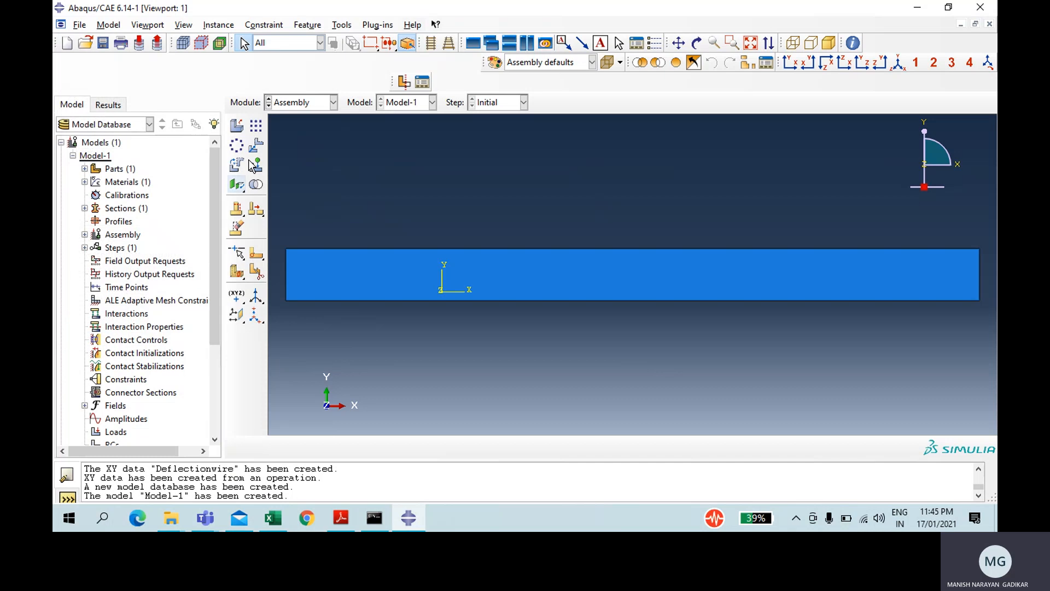
In the Step module, create a Dynamic, Explicit step after Initial with a time period of 1 and Nlgeom on
{"action": "left_click", "coordinate": [302, 102]}
{"action": "left_click", "coordinate": [304, 154]}
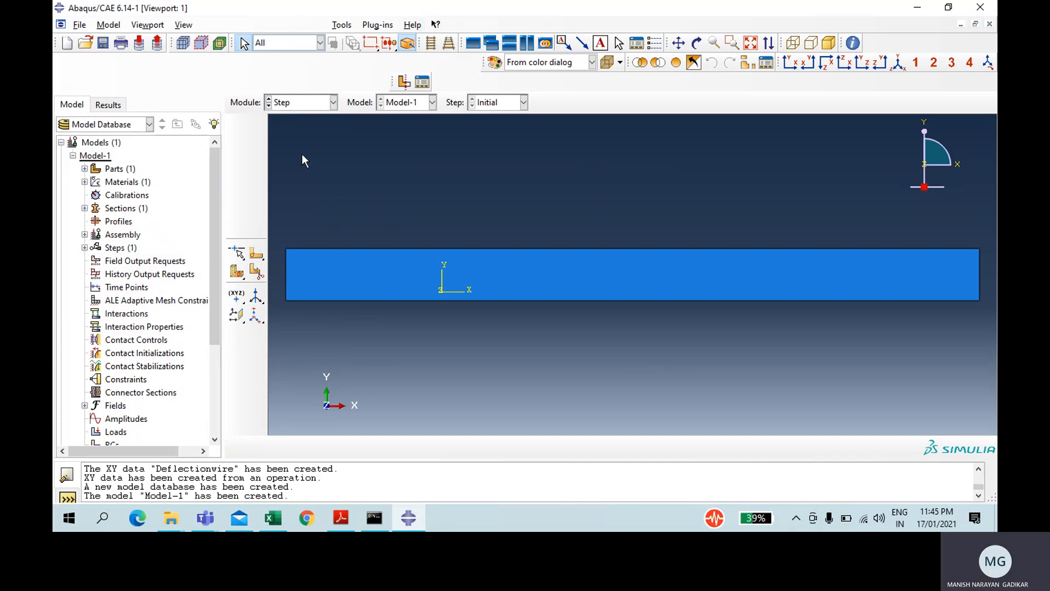
{"action": "left_click", "coordinate": [237, 126]}
{"action": "left_click_drag", "start_coordinate": [208, 370], "coordinate": [209, 350]}
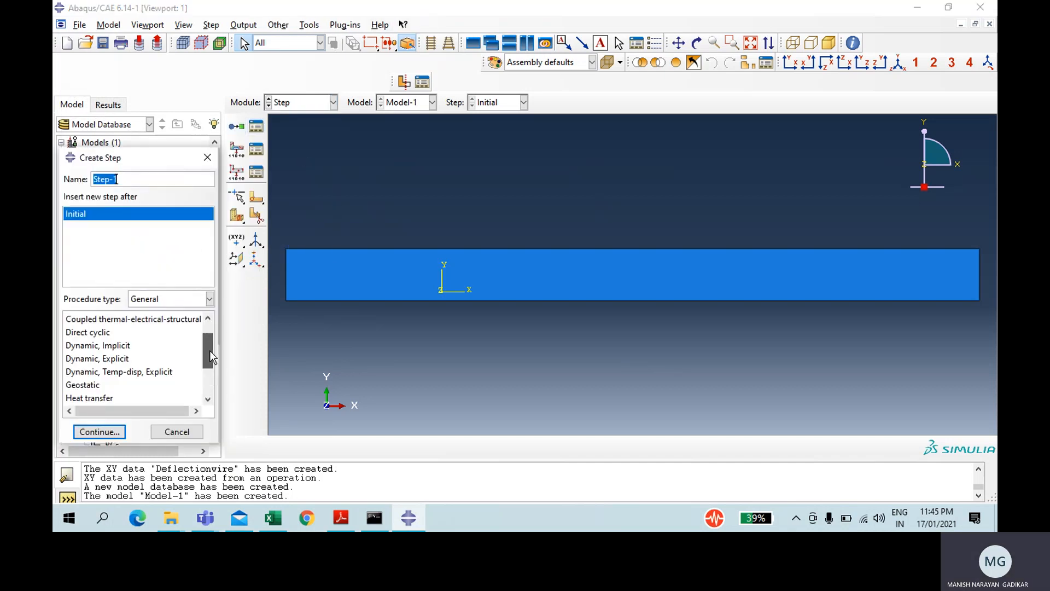
{"action": "left_click", "coordinate": [131, 360]}
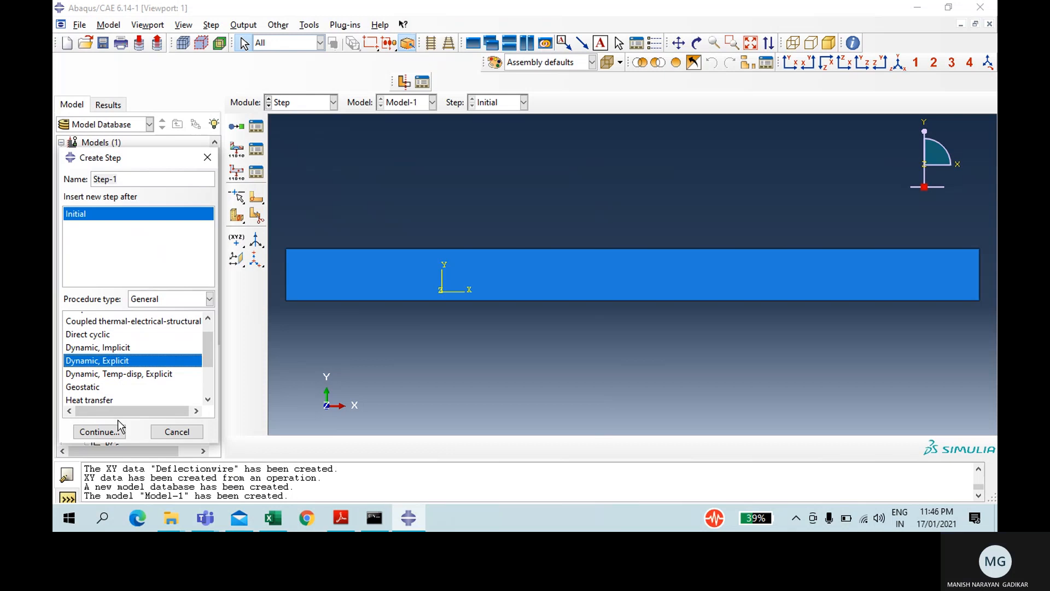
{"action": "left_click", "coordinate": [98, 432]}
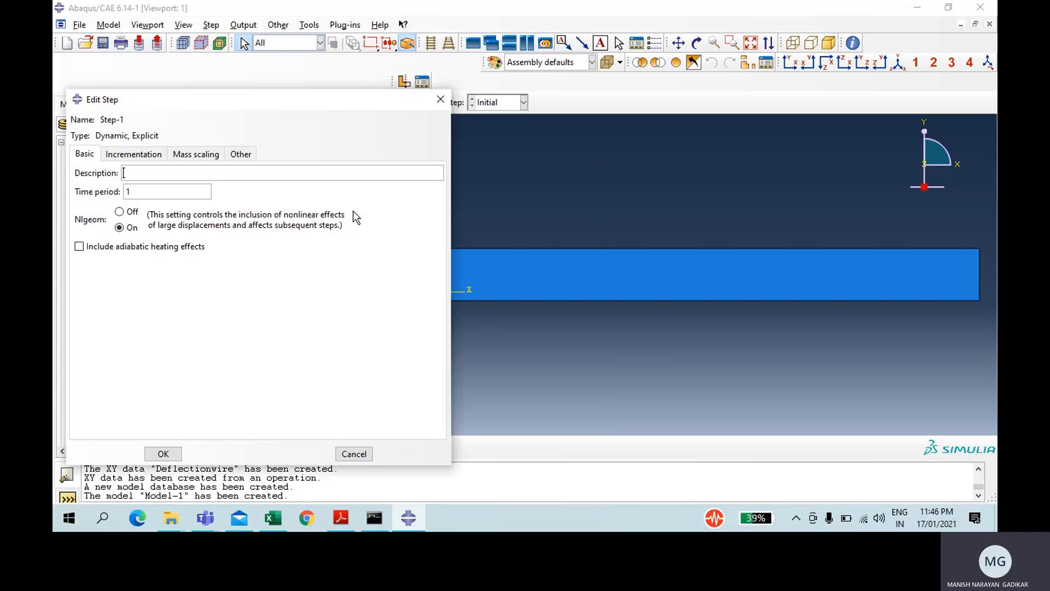
{"action": "left_click", "coordinate": [164, 454]}
In the Load module, define a concentrated force named Conc in Step-1 at the beam's upper right corner, with CF3 of -10
{"action": "left_click", "coordinate": [312, 103]}
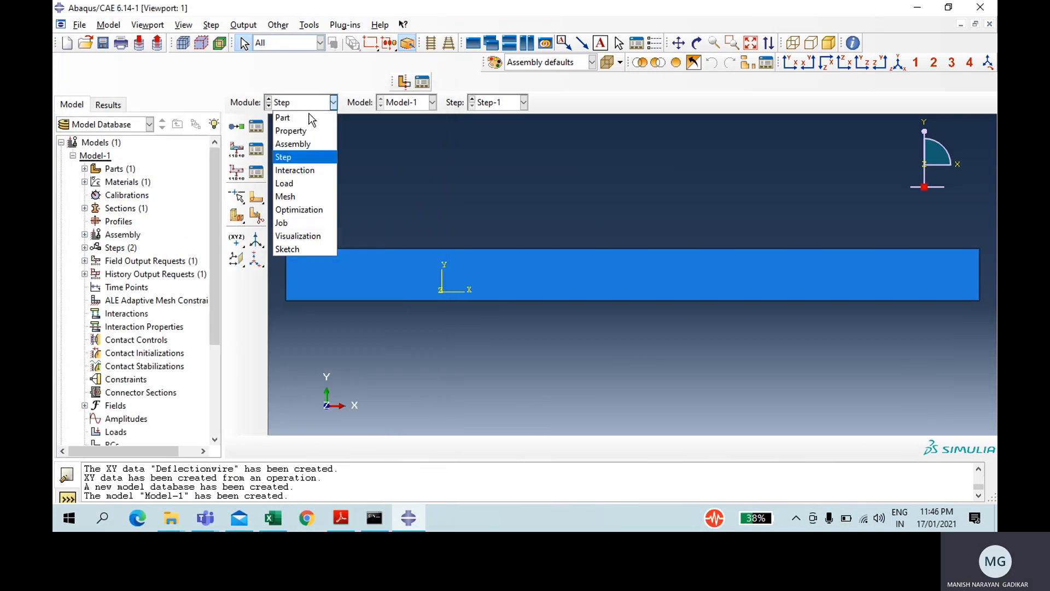
{"action": "left_click", "coordinate": [305, 185]}
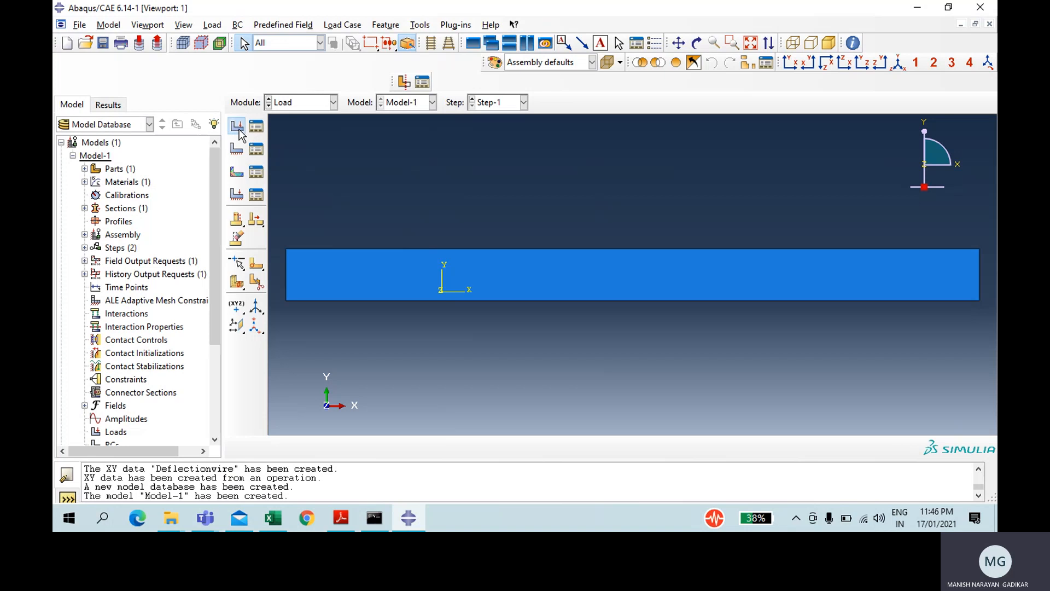
{"action": "left_click", "coordinate": [237, 126]}
{"action": "type", "text": "Conc"}
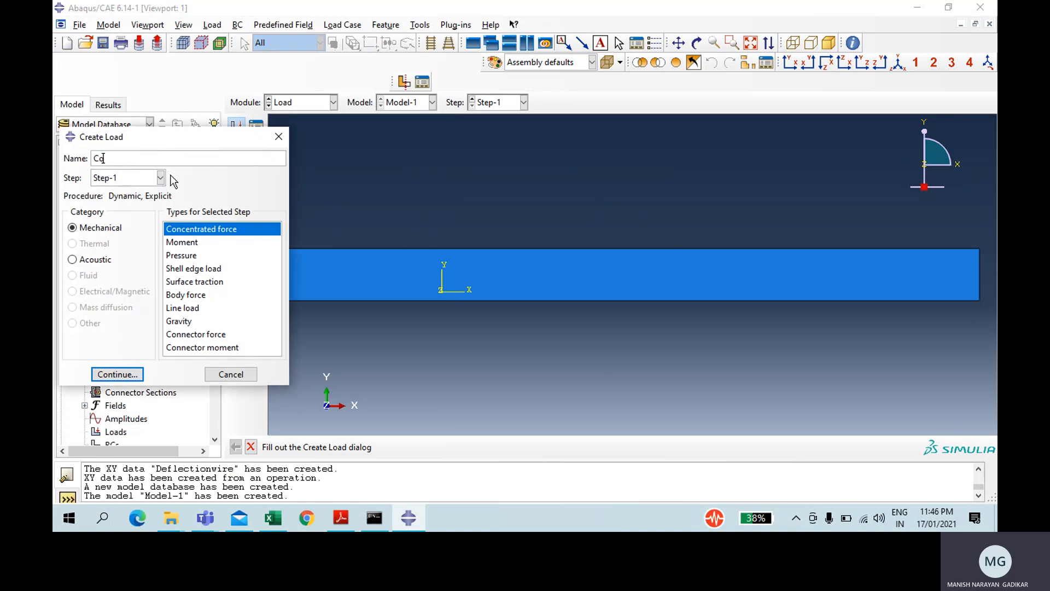
{"action": "left_click", "coordinate": [117, 374]}
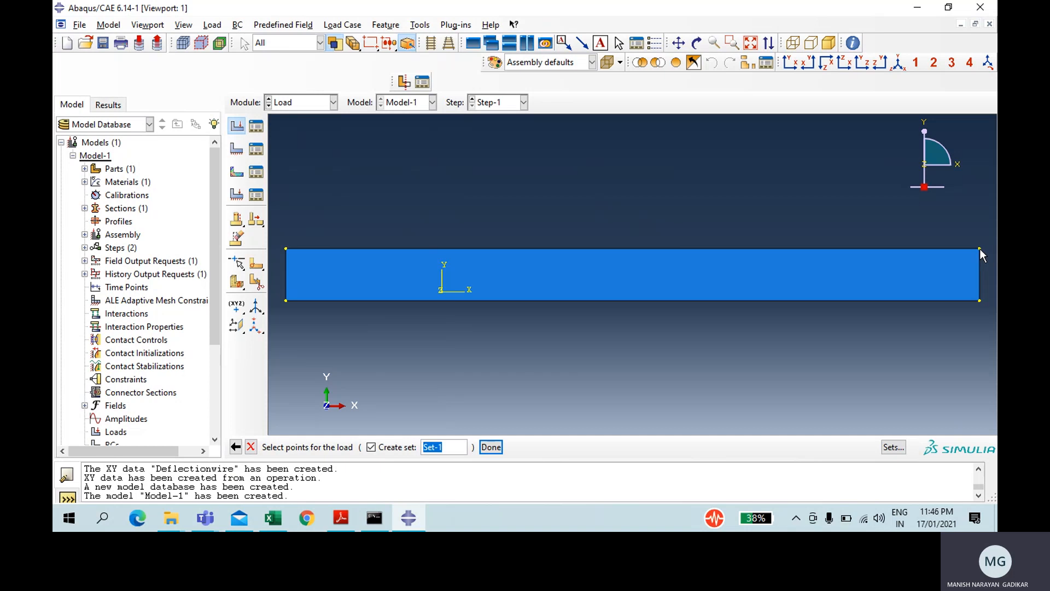
{"action": "left_click", "coordinate": [490, 447]}
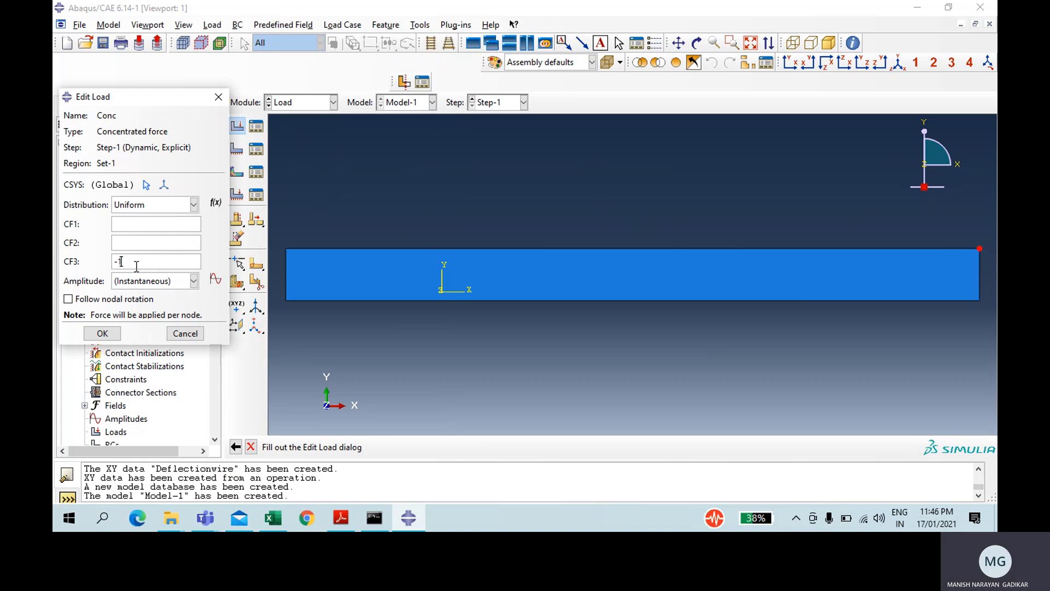
Create a smooth step amplitude named Amp-1 rising from 0 at time 0 to 1 at time 1
{"action": "left_click", "coordinate": [215, 279]}
{"action": "left_click", "coordinate": [93, 398]}
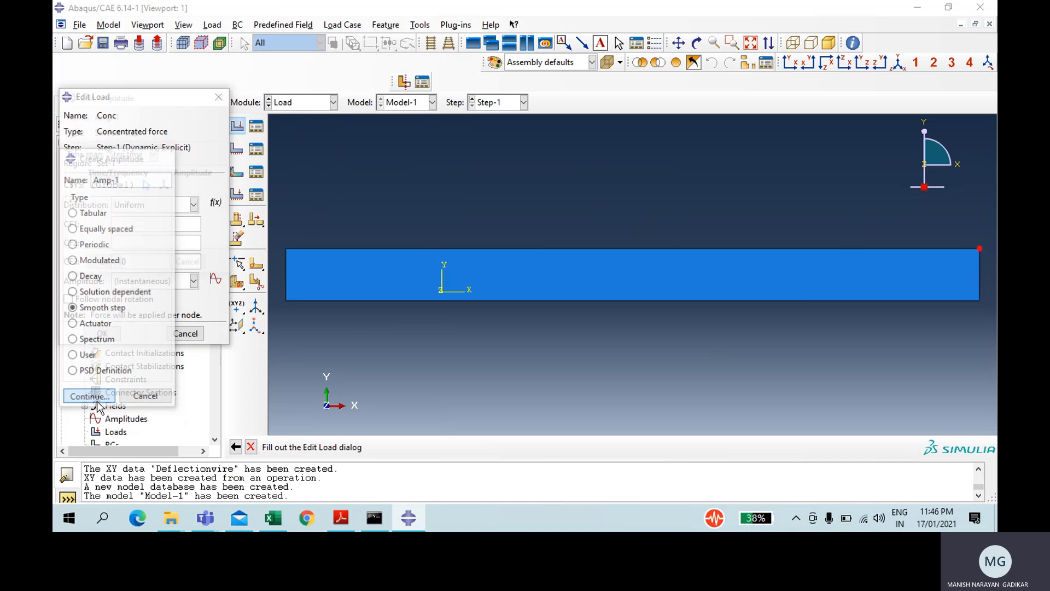
{"action": "type", "text": "0"}
{"action": "key", "text": "Tab"}
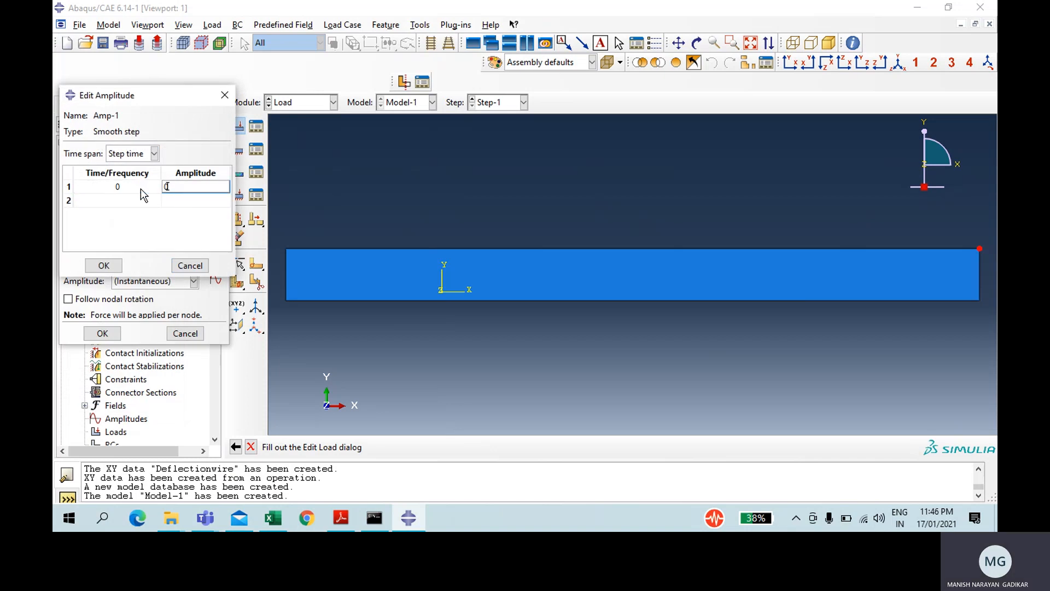
{"action": "type", "text": "0"}
{"action": "key", "text": "Tab"}
{"action": "type", "text": "1"}
{"action": "key", "text": "Tab"}
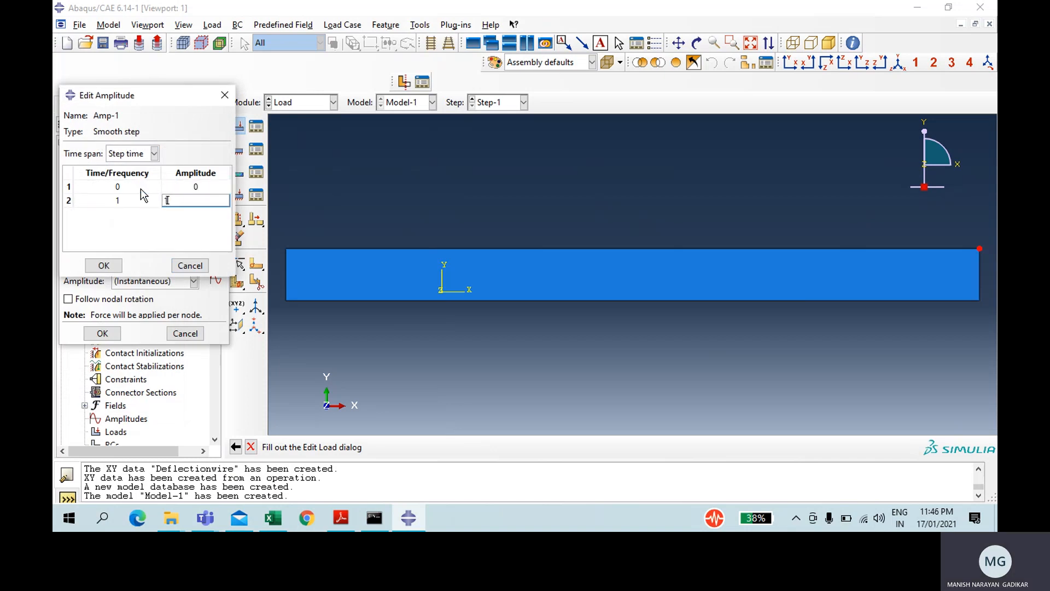
{"action": "type", "text": "1"}
{"action": "left_click", "coordinate": [104, 265]}
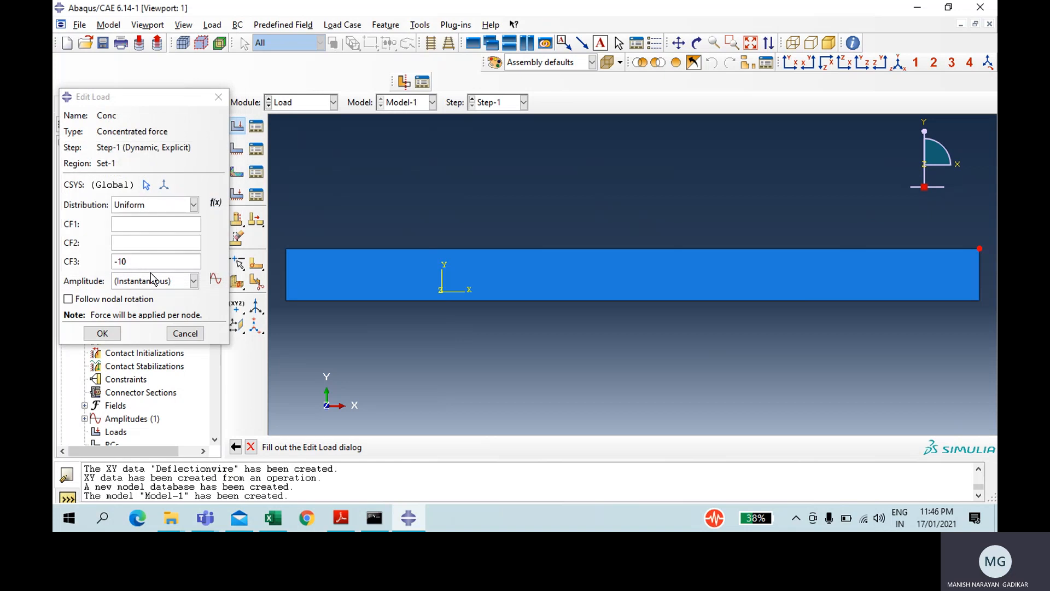
Apply the Amp-1 amplitude to the Conc load and save the load
{"action": "left_click", "coordinate": [153, 283]}
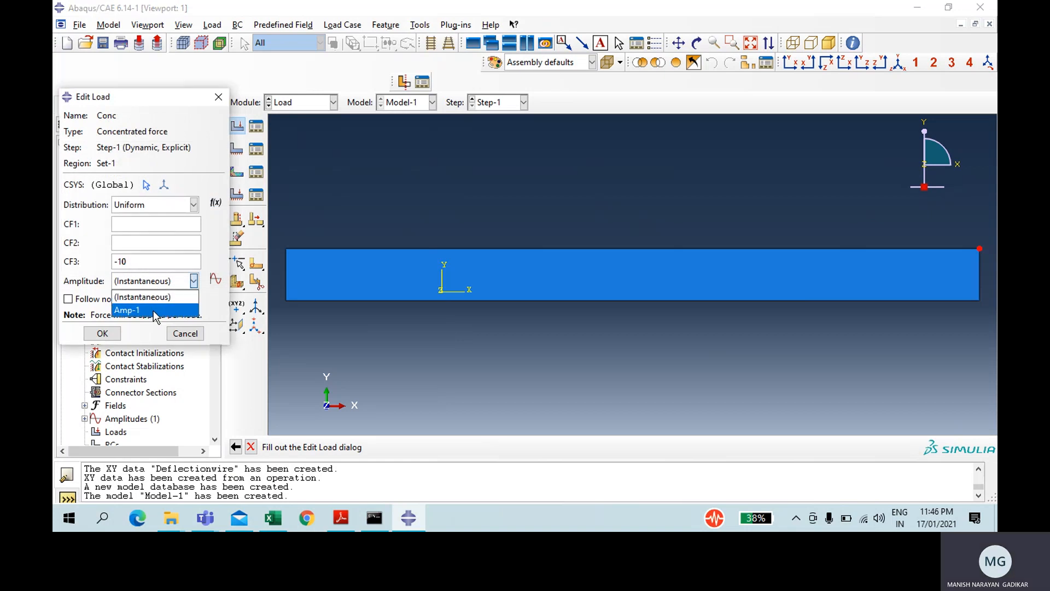
{"action": "left_click", "coordinate": [153, 309]}
{"action": "left_click", "coordinate": [103, 333]}
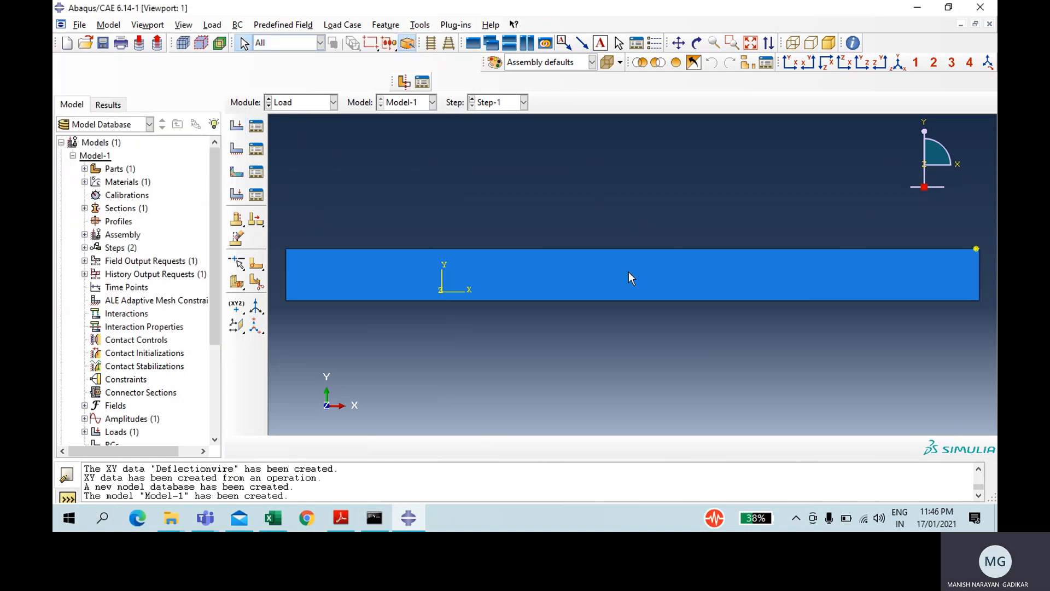
Create an encastre boundary condition named Fixed in Step-1 on the beam's left edge
{"action": "left_click", "coordinate": [237, 152]}
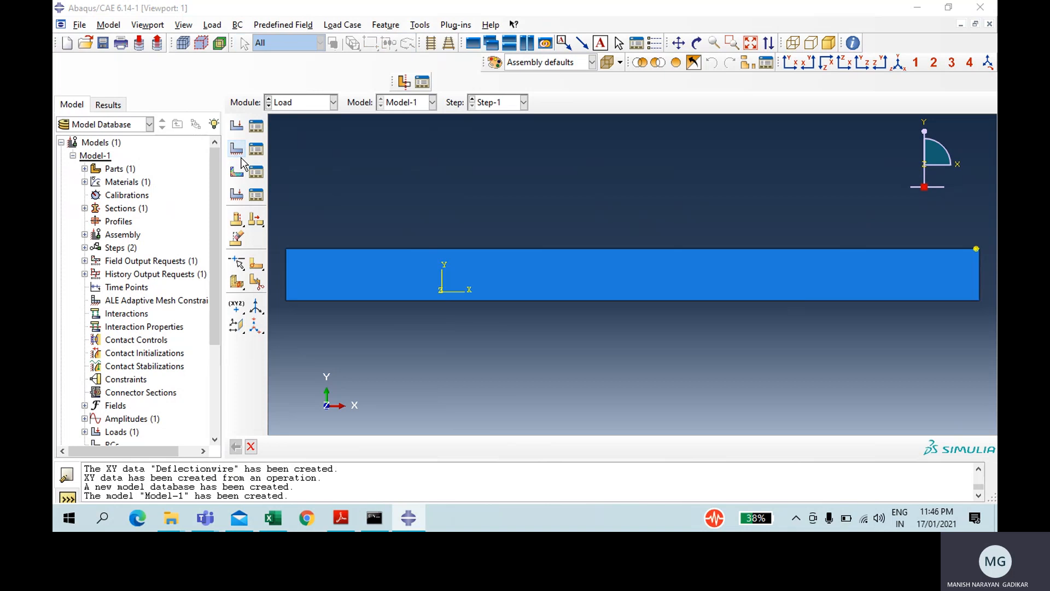
{"action": "type", "text": "Fixed"}
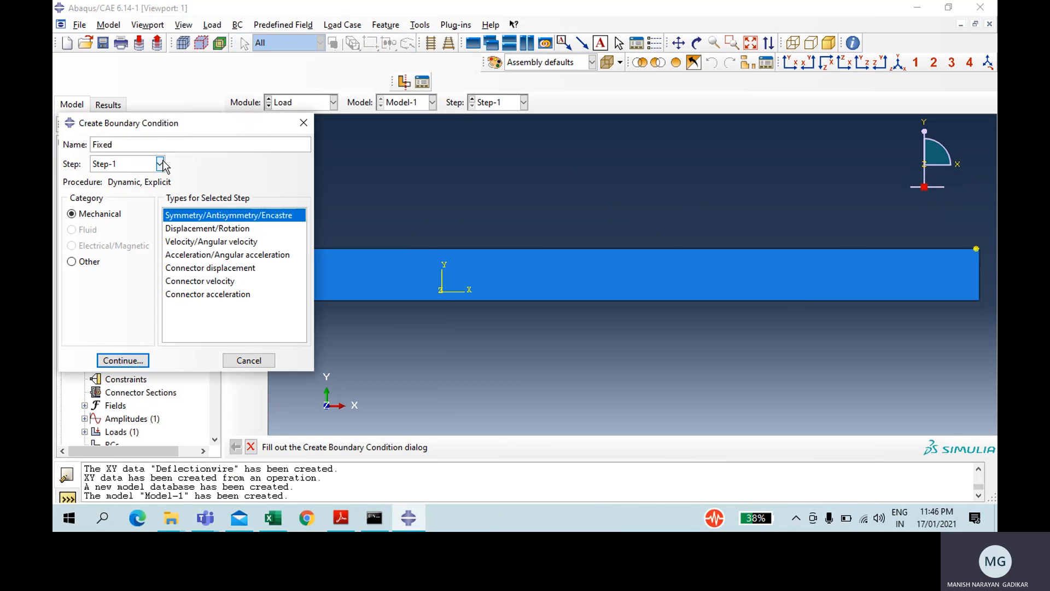
{"action": "key", "text": "Return"}
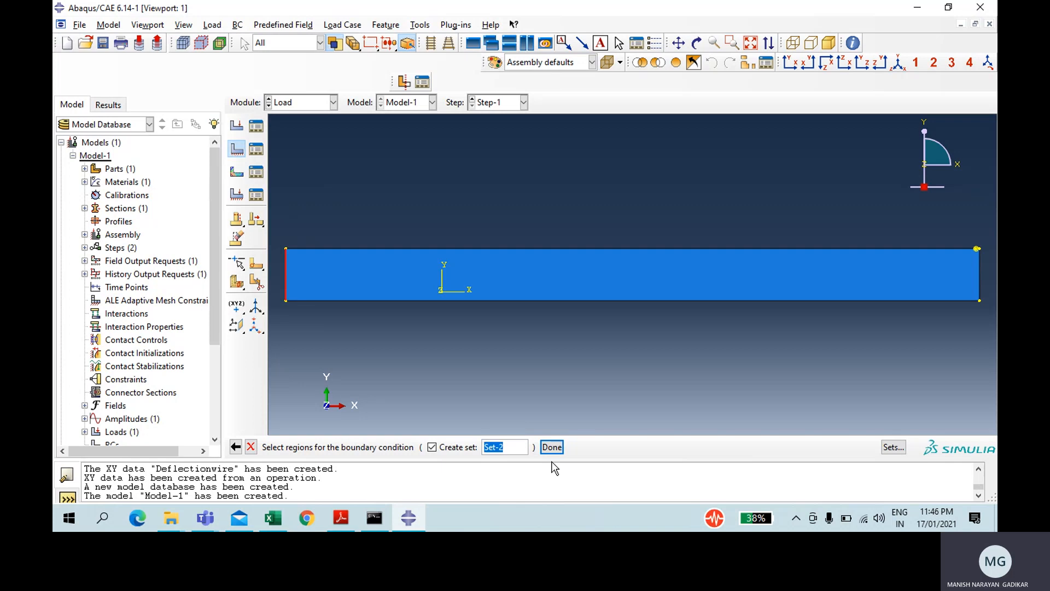
{"action": "left_click", "coordinate": [552, 447]}
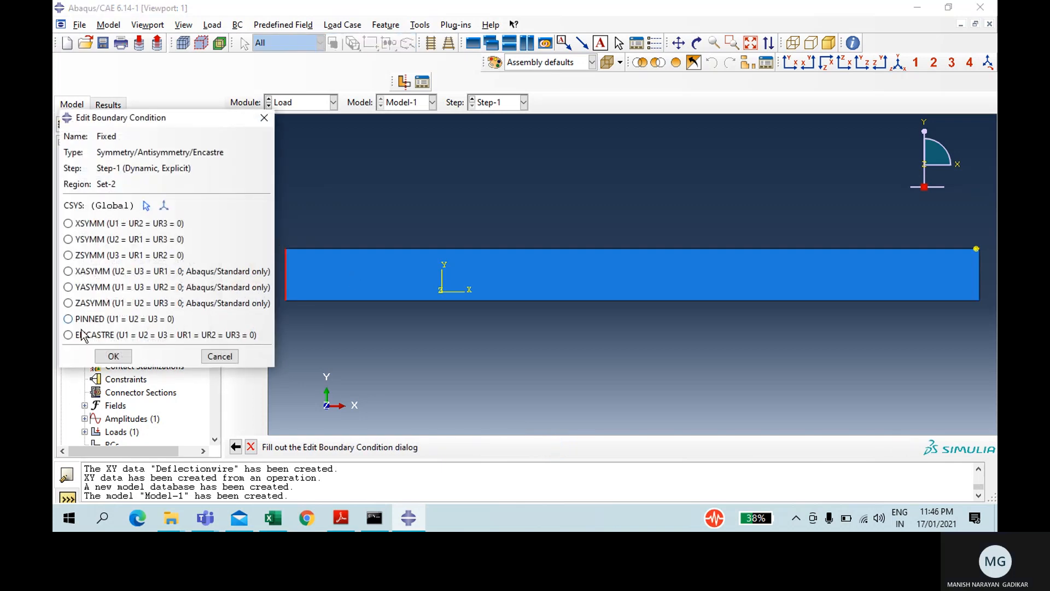
{"action": "left_click", "coordinate": [82, 335]}
{"action": "left_click", "coordinate": [113, 356]}
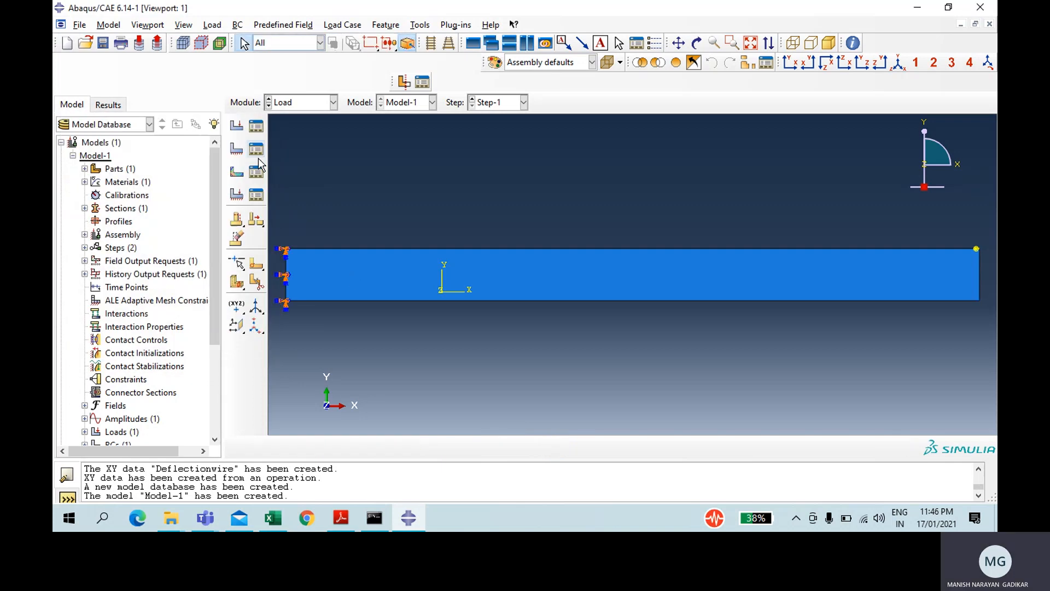
In the Mesh module, seed all edges of the beam with an approximate element size of 0.05 and mesh the part instance
{"action": "left_click", "coordinate": [291, 103]}
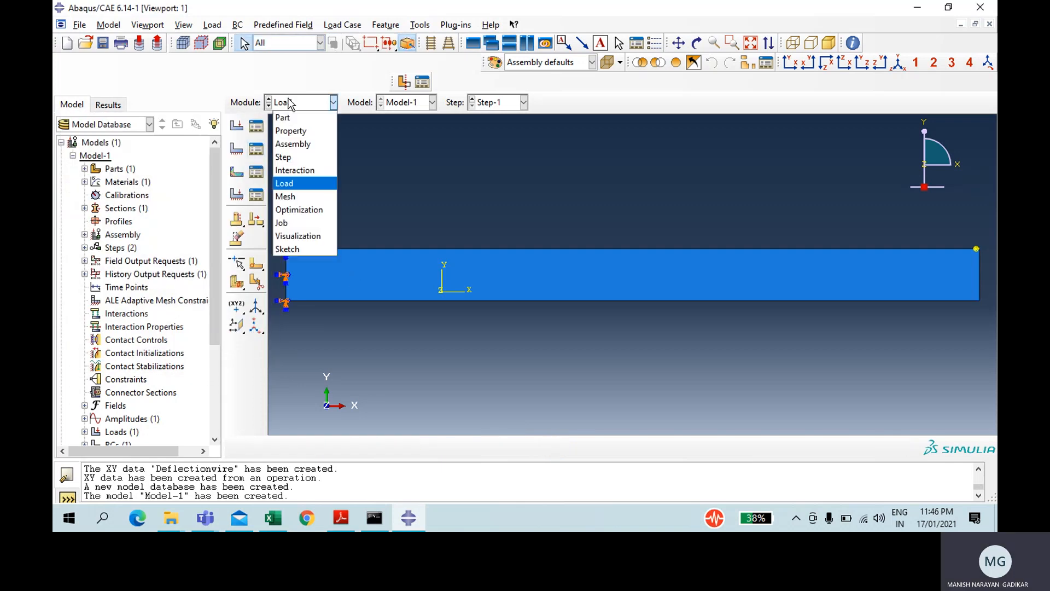
{"action": "left_click", "coordinate": [300, 200]}
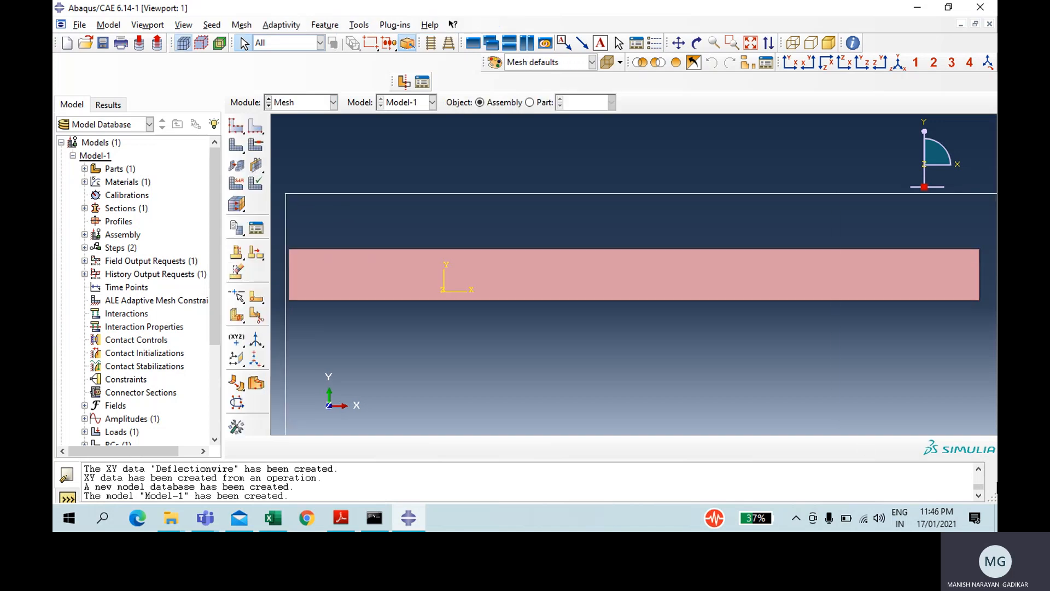
{"action": "left_click", "coordinate": [255, 128]}
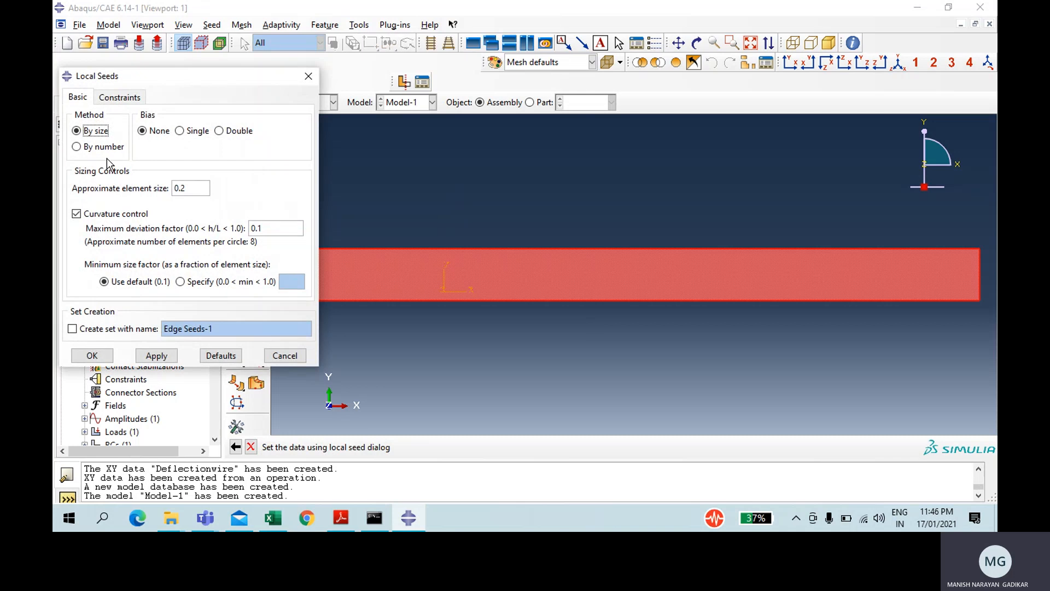
{"action": "left_click", "coordinate": [205, 188]}
{"action": "key", "text": "shift+Home"}
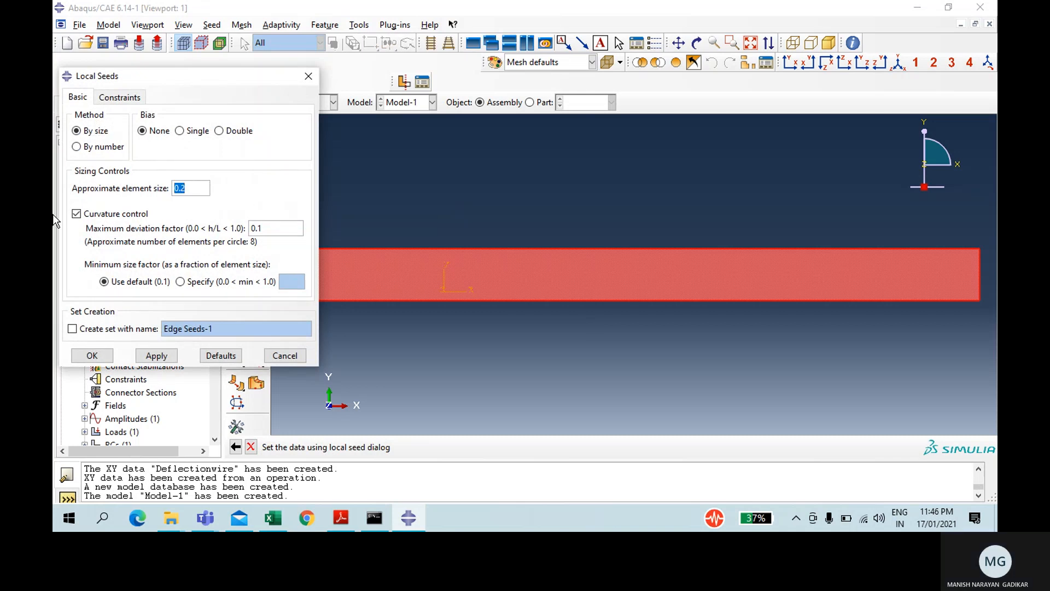
{"action": "type", "text": "0.05"}
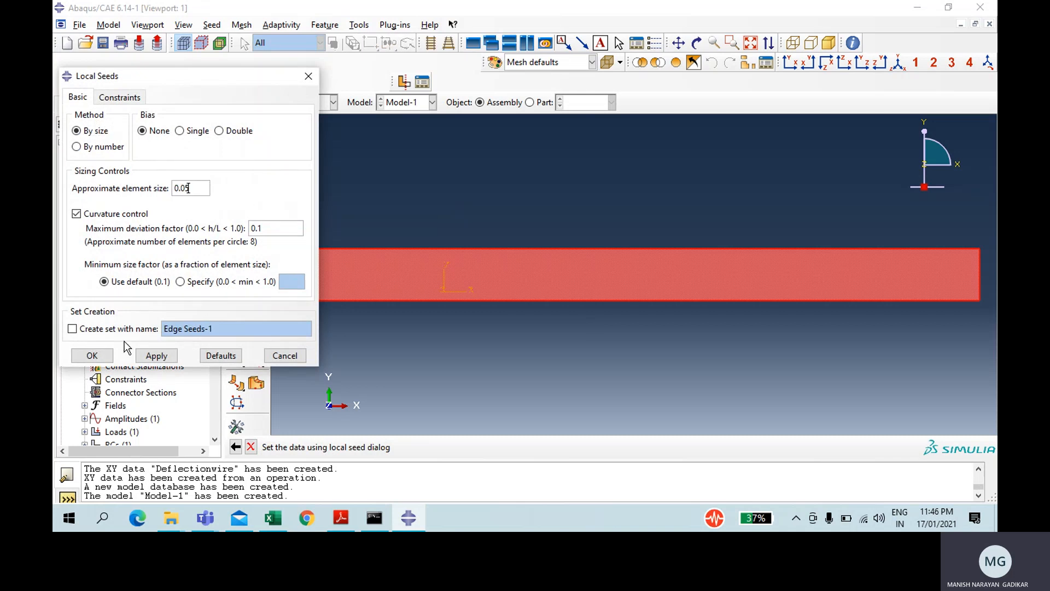
{"action": "left_click", "coordinate": [104, 358]}
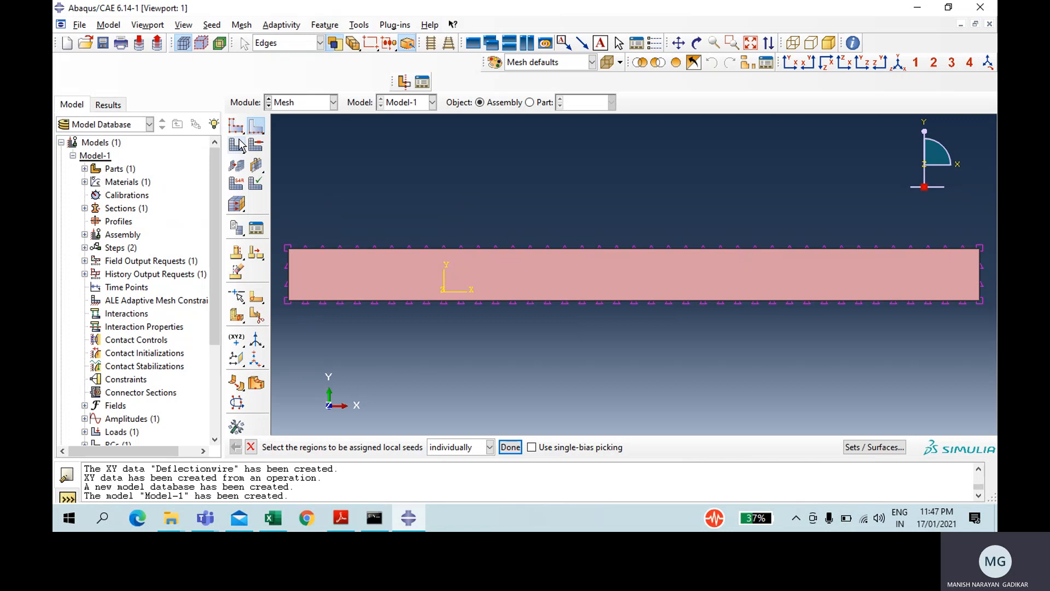
{"action": "left_click", "coordinate": [237, 145]}
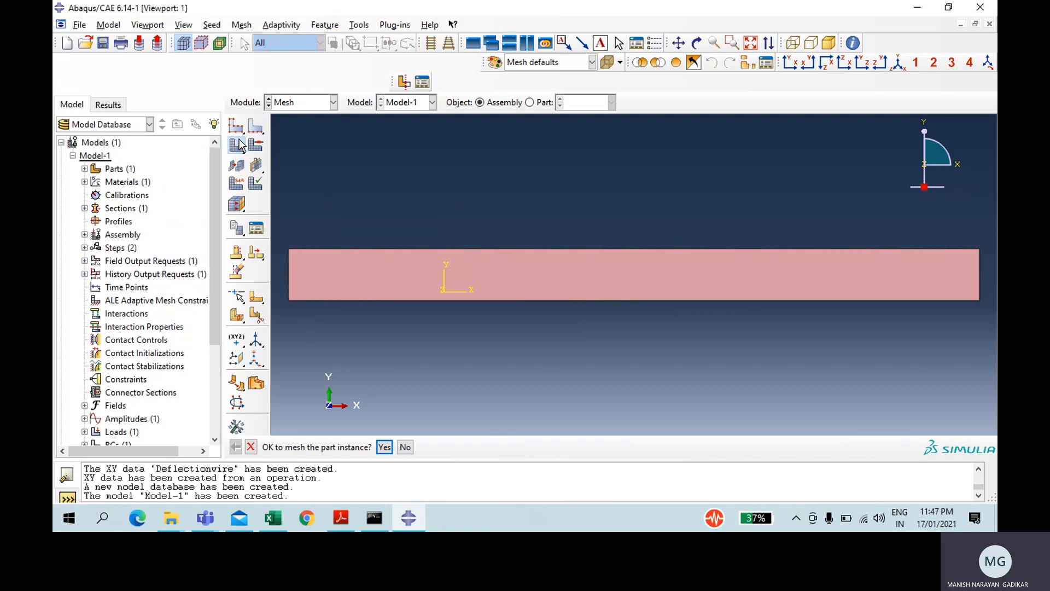
{"action": "middle_click", "coordinate": [381, 319]}
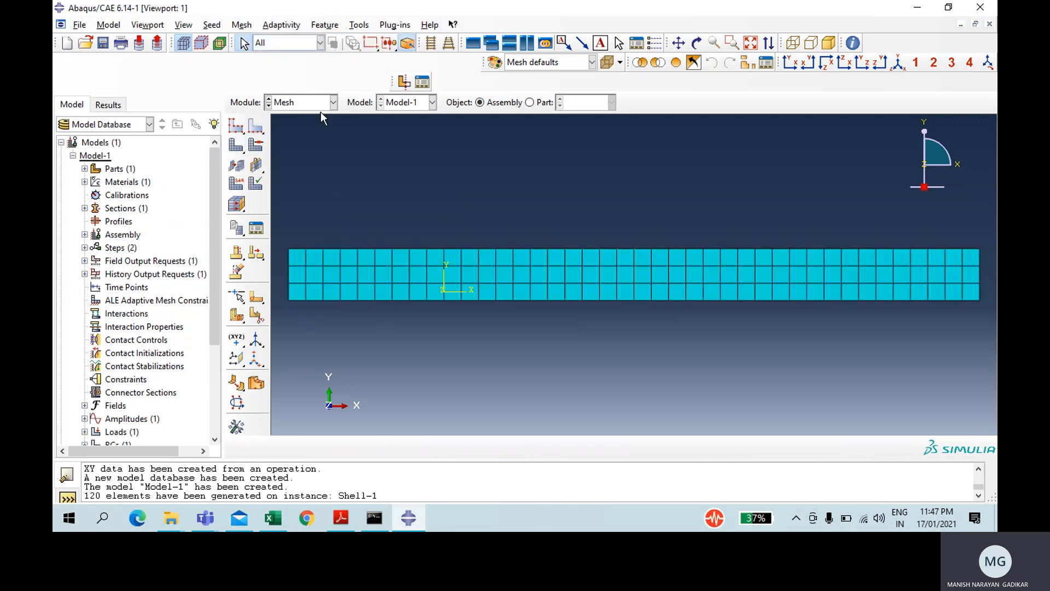
In the Step module, create a geometry set named Reaction from the beam's left edge
{"action": "left_click", "coordinate": [307, 103]}
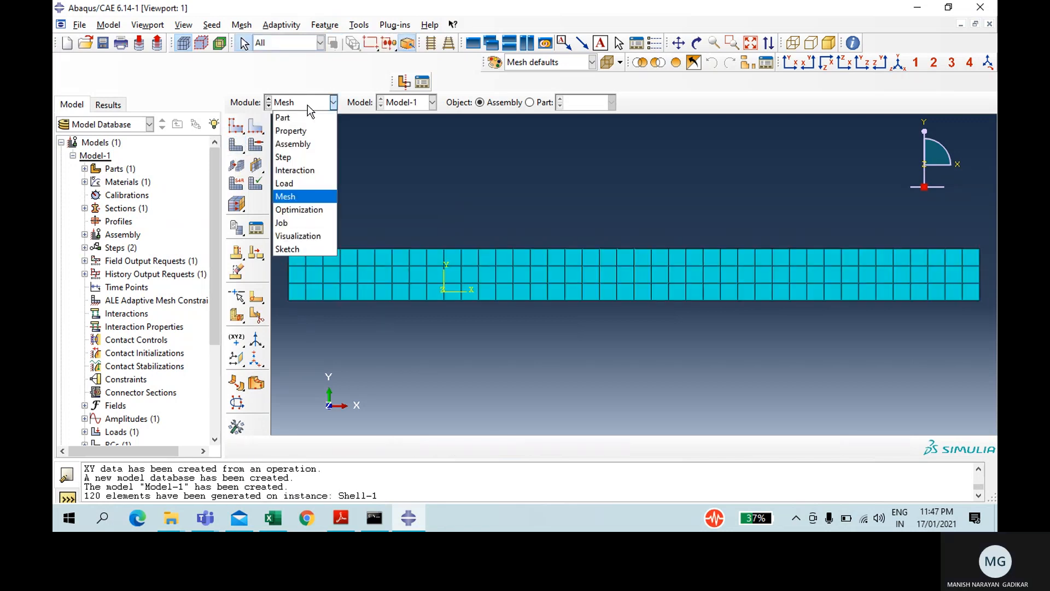
{"action": "left_click", "coordinate": [291, 159]}
{"action": "left_click", "coordinate": [310, 25]}
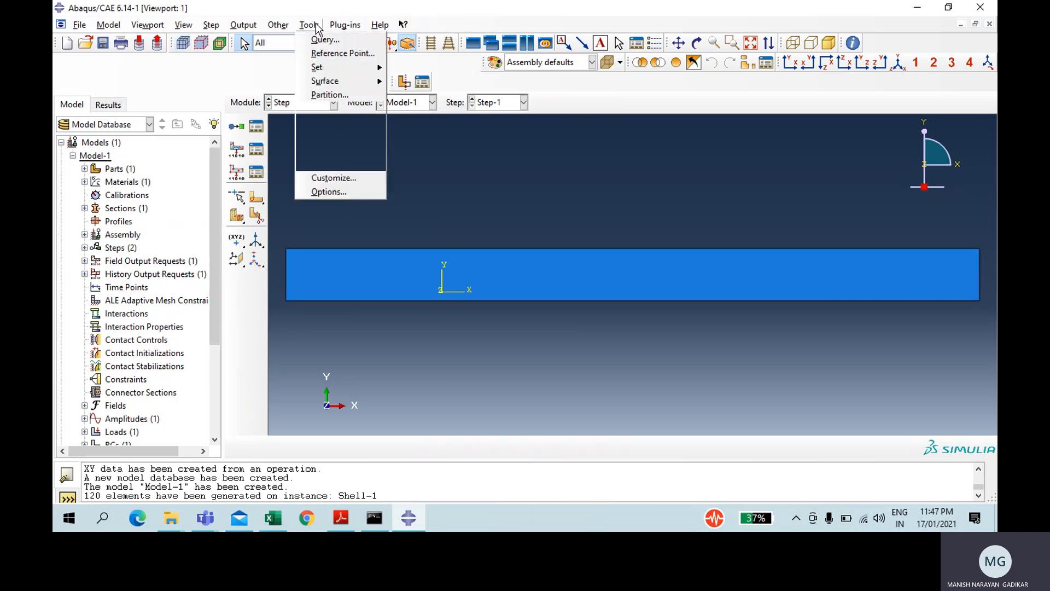
{"action": "mouse_move", "coordinate": [335, 66]}
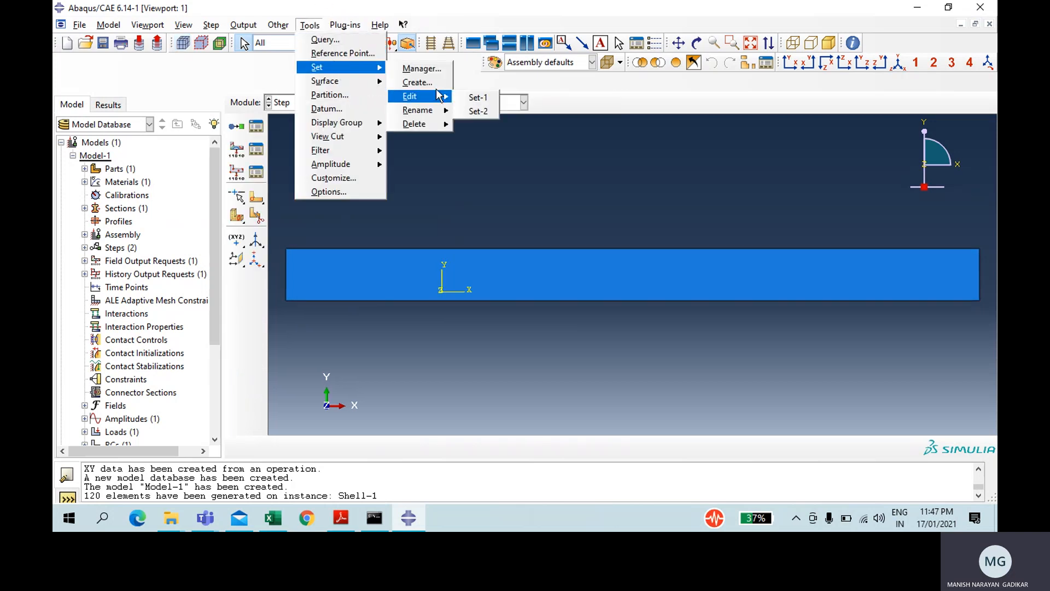
{"action": "left_click", "coordinate": [417, 82]}
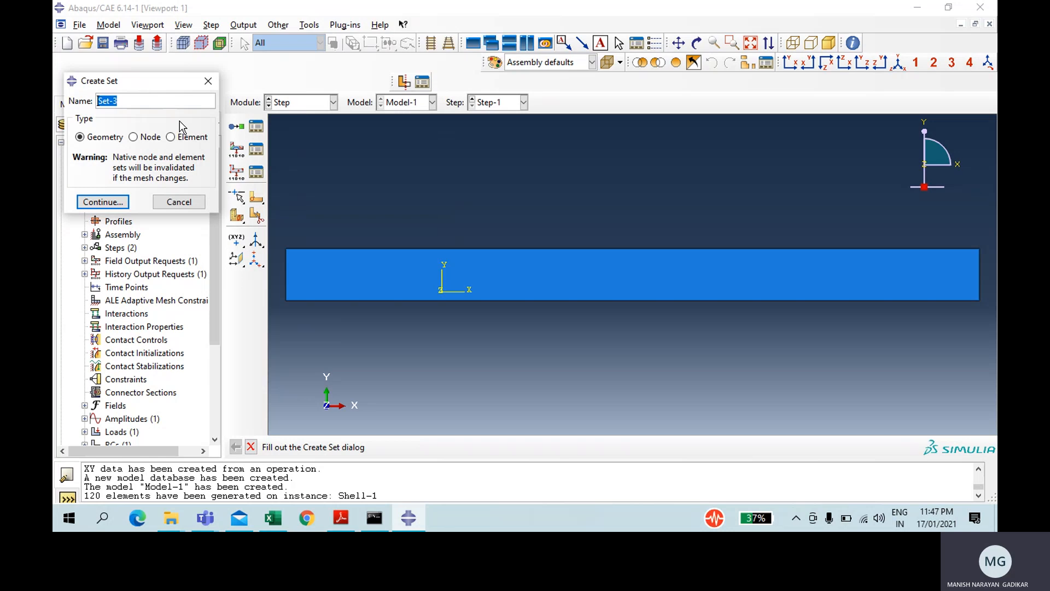
{"action": "type", "text": "Reaction"}
{"action": "left_click", "coordinate": [102, 202]}
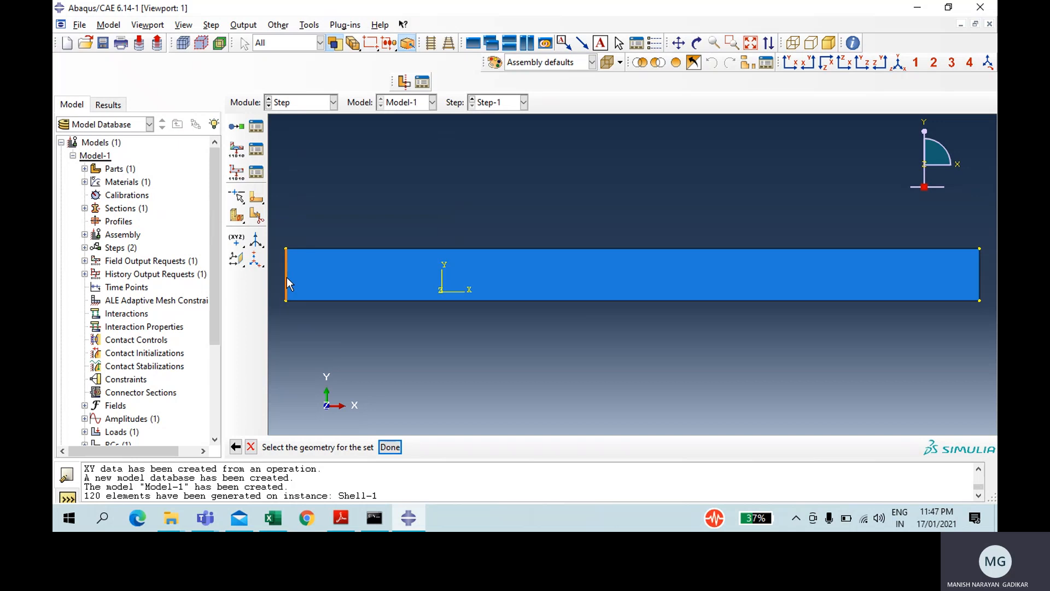
{"action": "left_click", "coordinate": [390, 447]}
Create a node set named Deflection from the node at the beam's upper right corner
{"action": "left_click", "coordinate": [309, 25]}
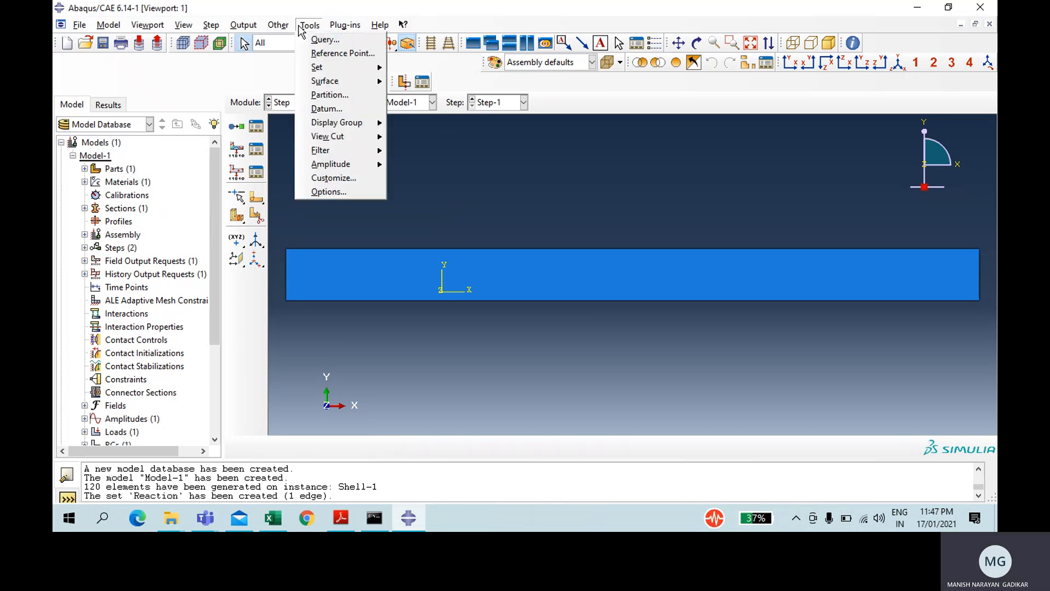
{"action": "mouse_move", "coordinate": [343, 69]}
{"action": "left_click", "coordinate": [403, 85]}
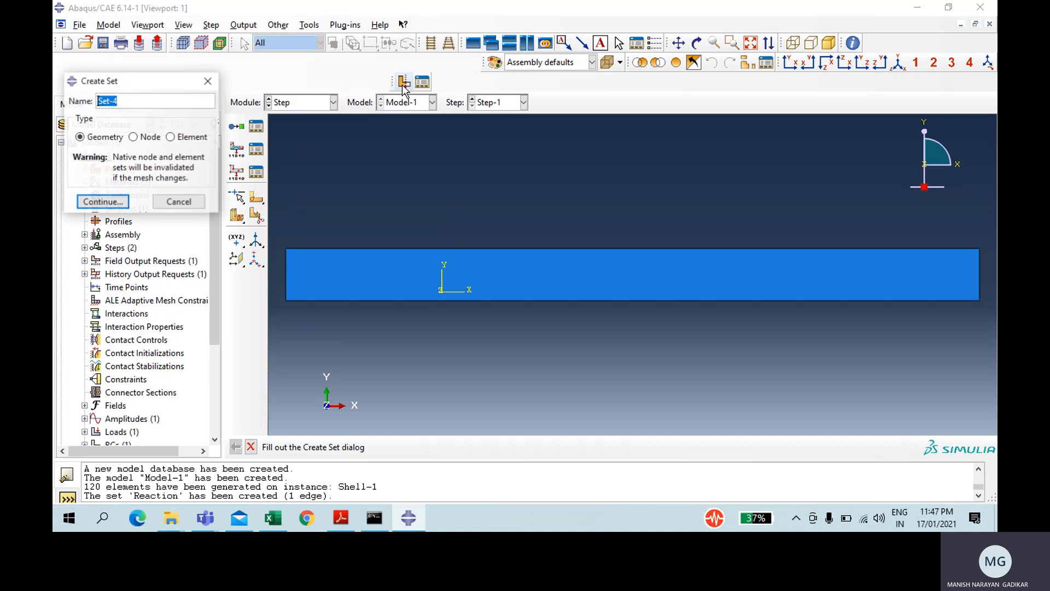
{"action": "type", "text": "Deflect"}
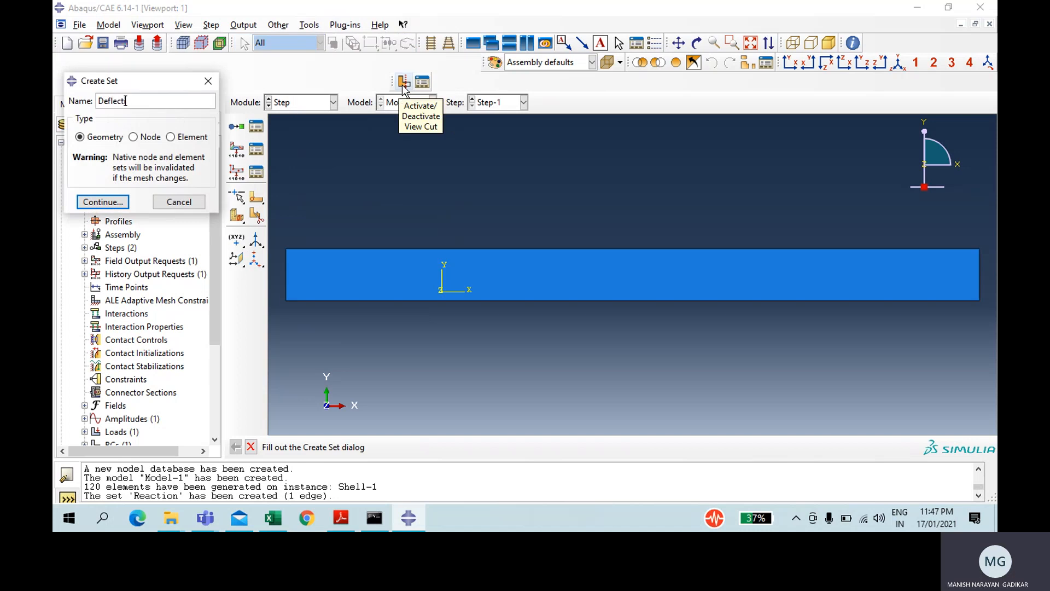
{"action": "type", "text": "ion"}
{"action": "left_click", "coordinate": [152, 137]}
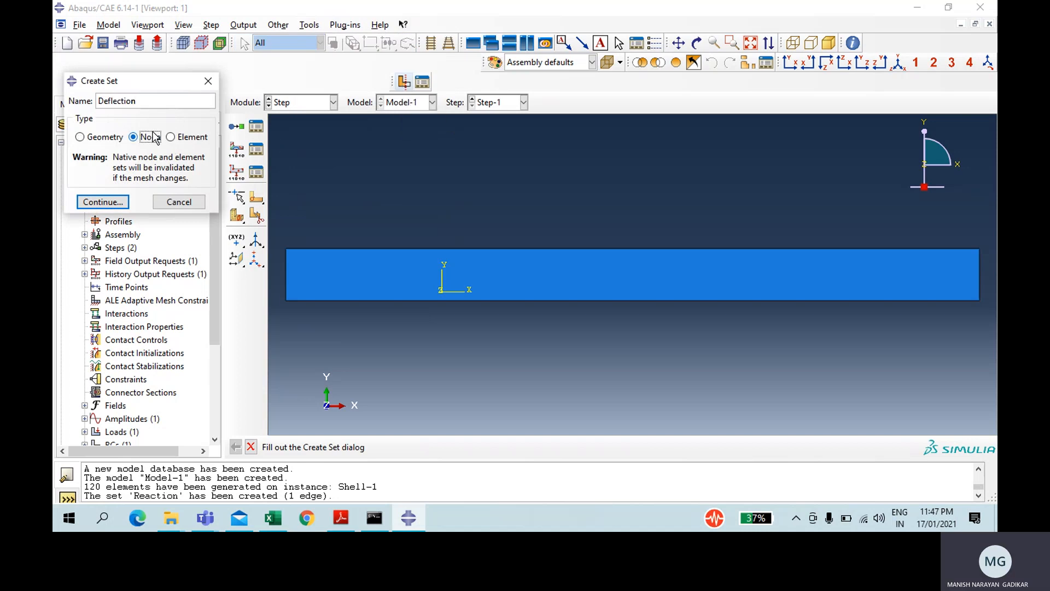
{"action": "left_click", "coordinate": [103, 202]}
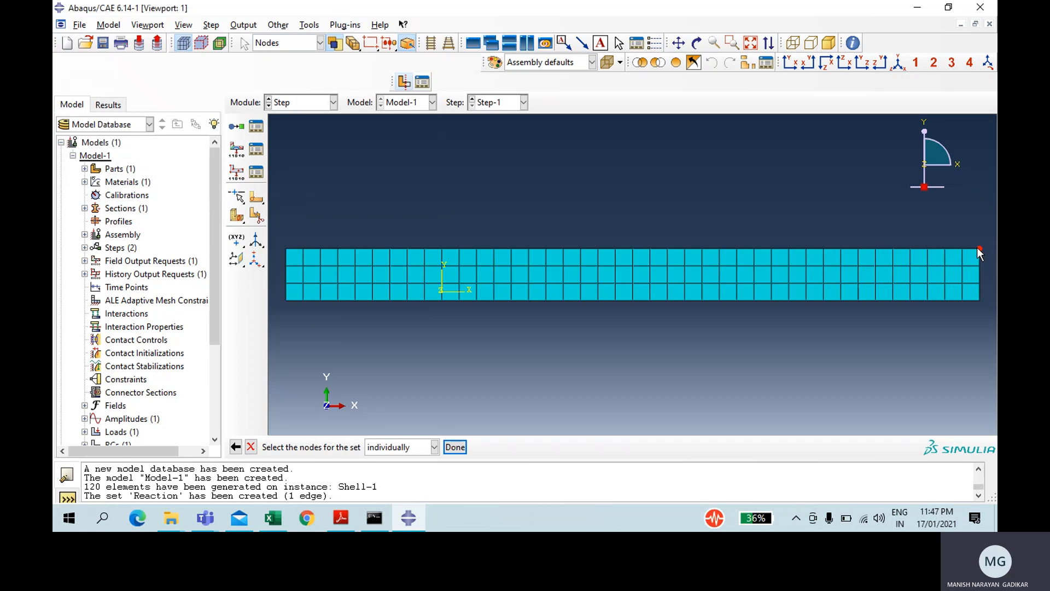
{"action": "left_click", "coordinate": [454, 447]}
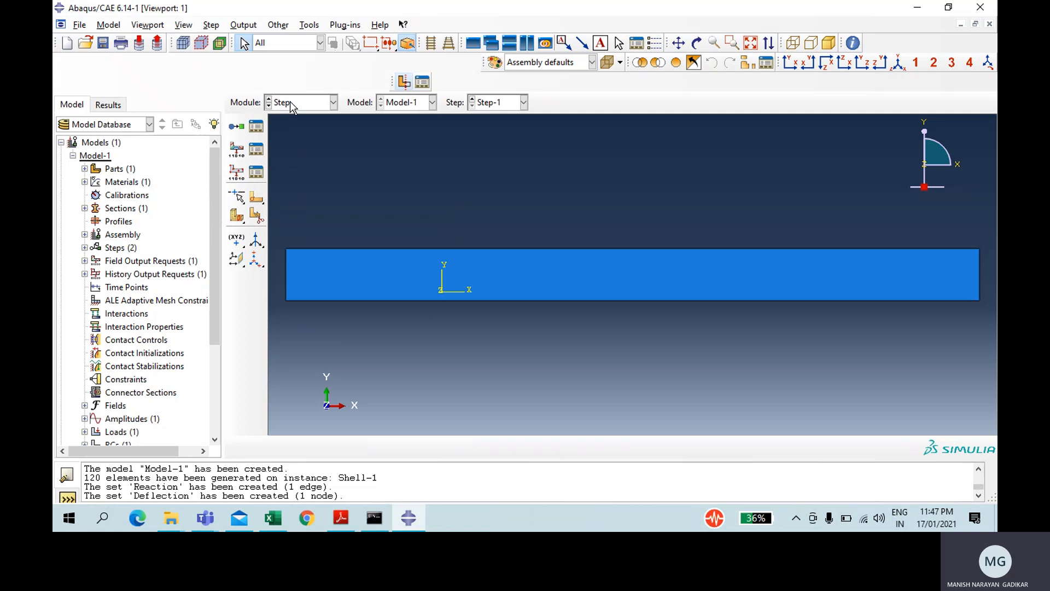
Create a history output request named Reaction in Step-1 with the Reaction set as its domain
{"action": "left_click", "coordinate": [258, 168]}
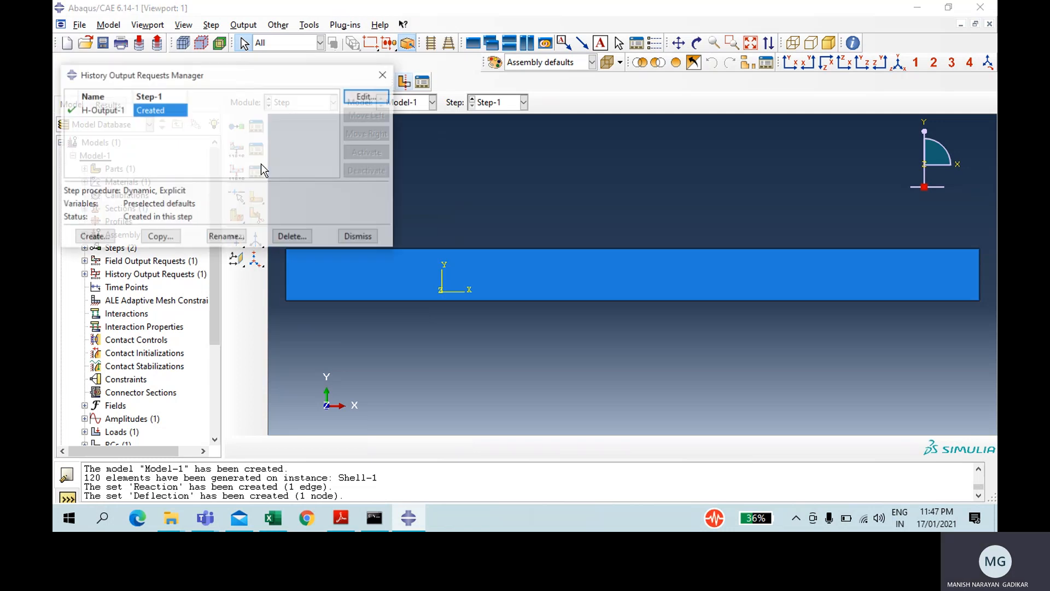
{"action": "left_click", "coordinate": [92, 237]}
{"action": "type", "text": "React"}
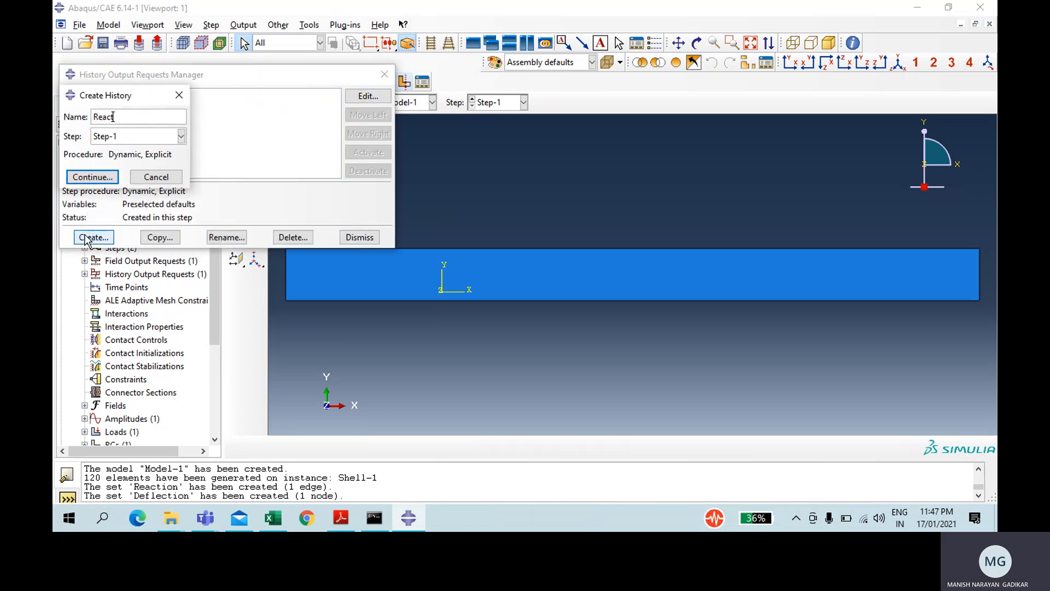
{"action": "type", "text": "ion"}
{"action": "key", "text": "Return"}
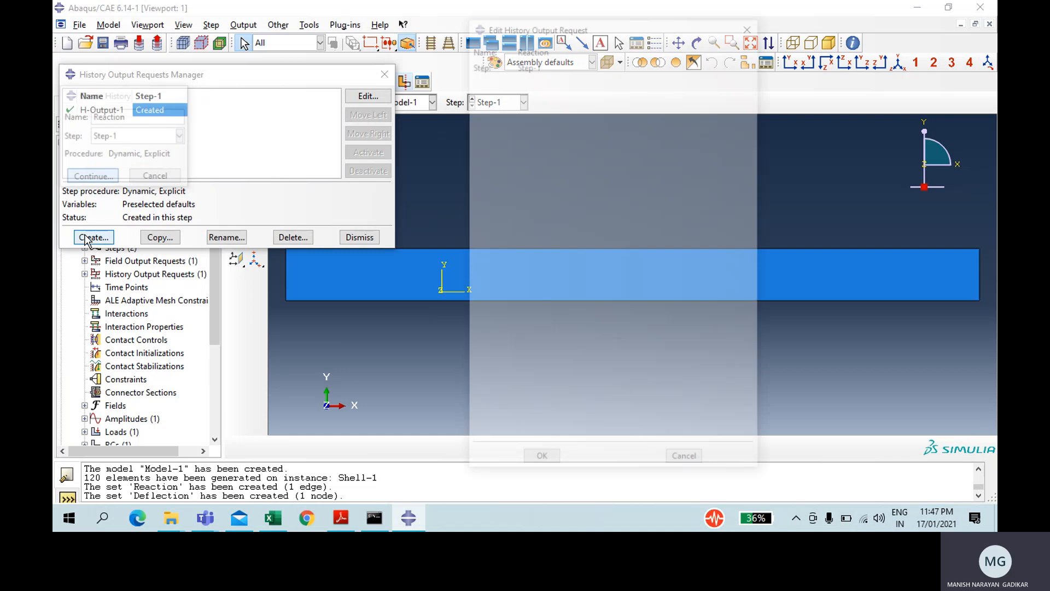
{"action": "left_click", "coordinate": [539, 101]}
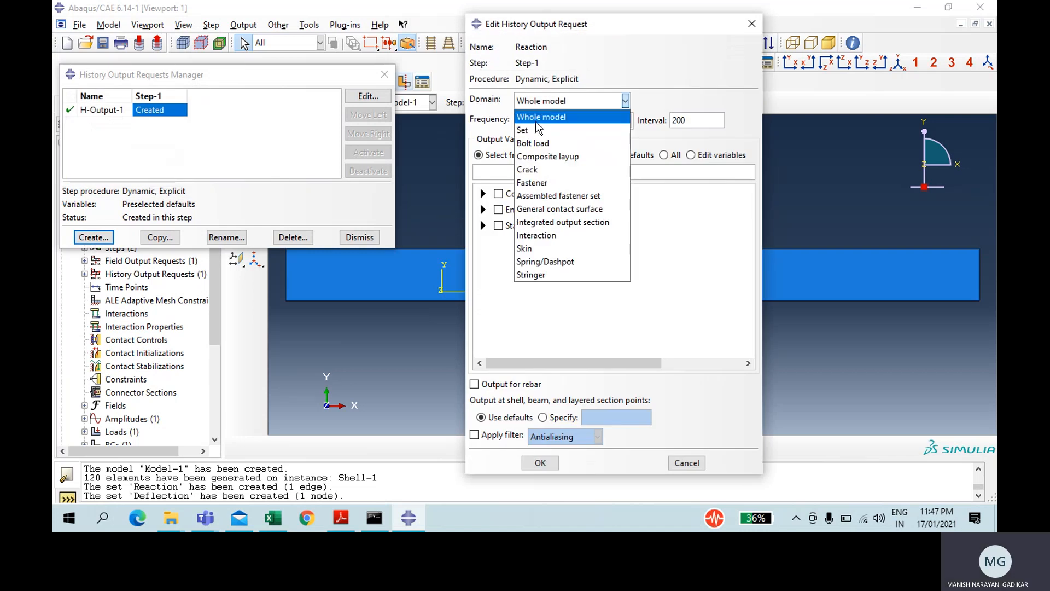
{"action": "left_click", "coordinate": [539, 127]}
{"action": "left_click", "coordinate": [650, 100]}
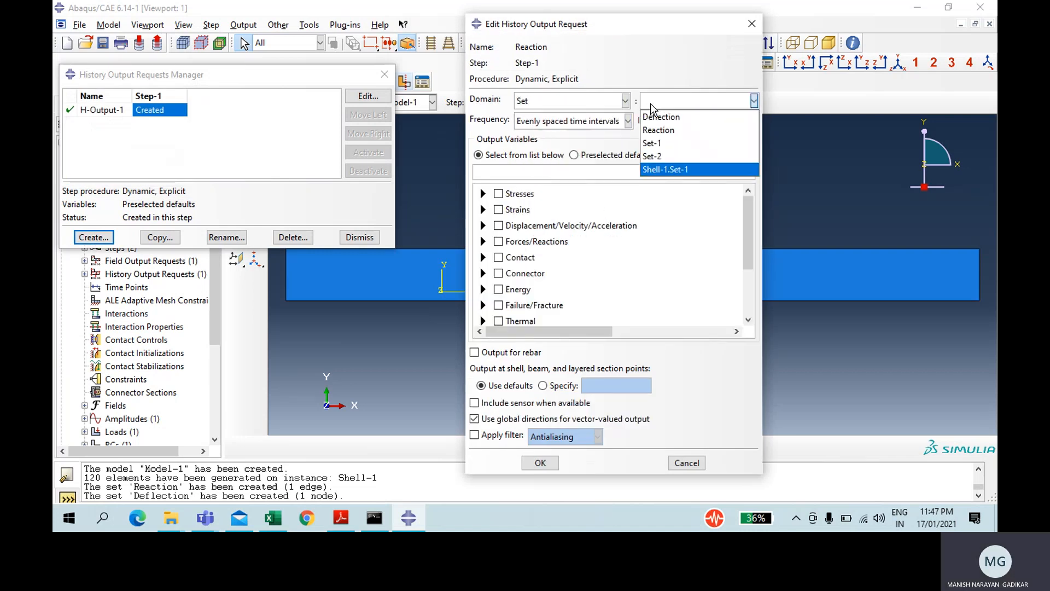
{"action": "left_click", "coordinate": [658, 131]}
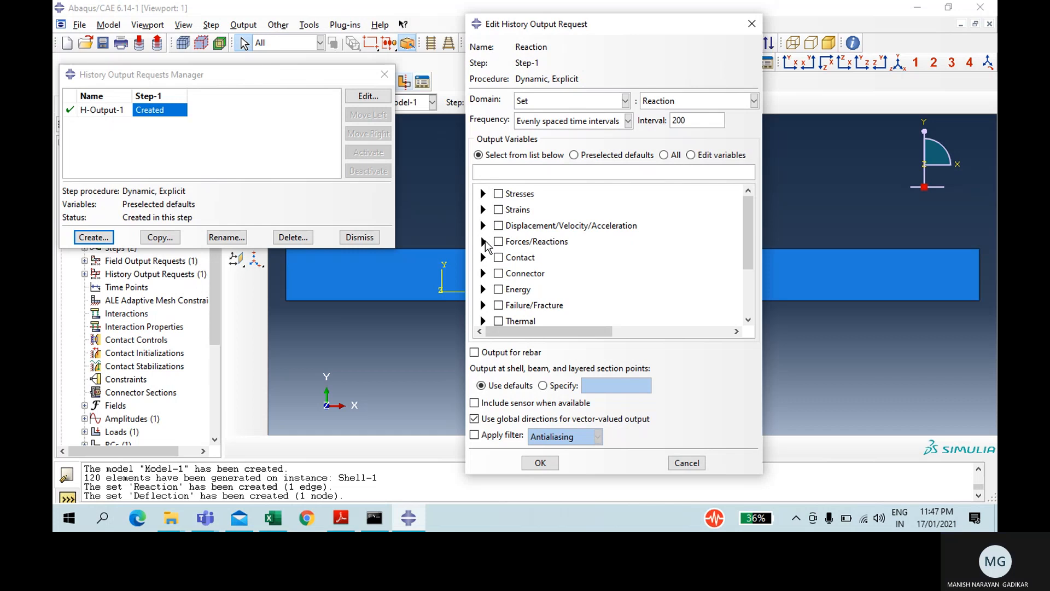
Request the RF3 reaction force as the output variable for the Reaction history output
{"action": "left_click", "coordinate": [483, 241]}
{"action": "left_click", "coordinate": [499, 255]}
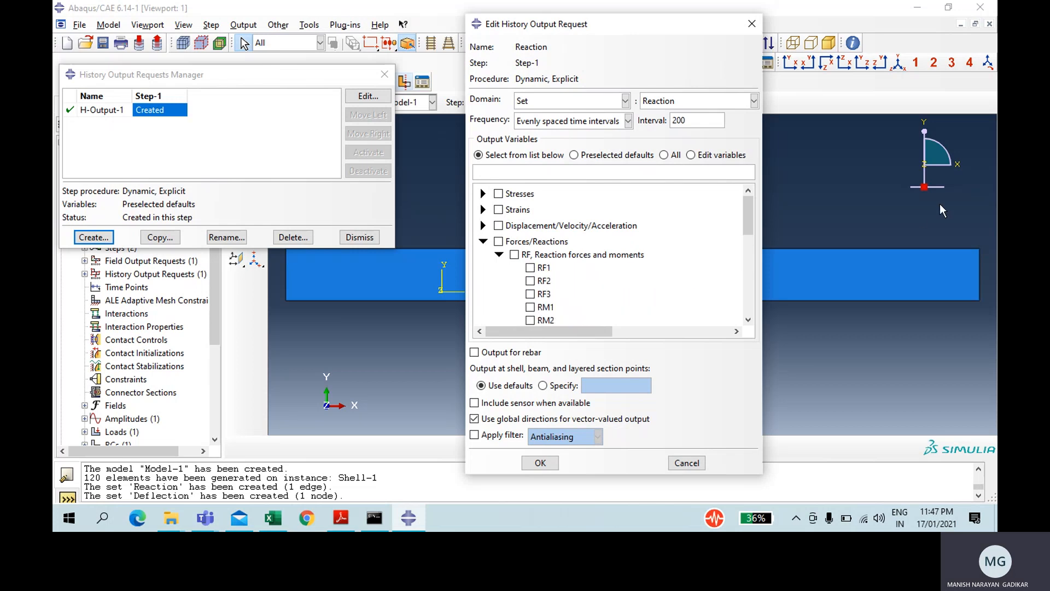
{"action": "left_click", "coordinate": [531, 295]}
{"action": "left_click", "coordinate": [540, 463]}
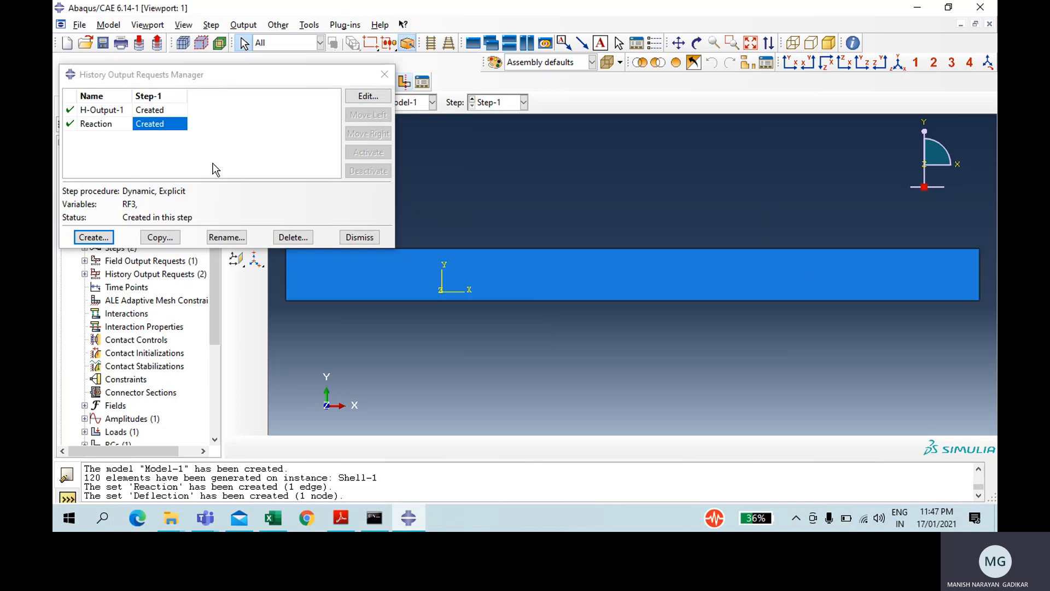
Create a history output request named Defelction in Step-1 with the Deflection set as its domain
{"action": "left_click", "coordinate": [94, 237]}
{"action": "type", "text": "Def"}
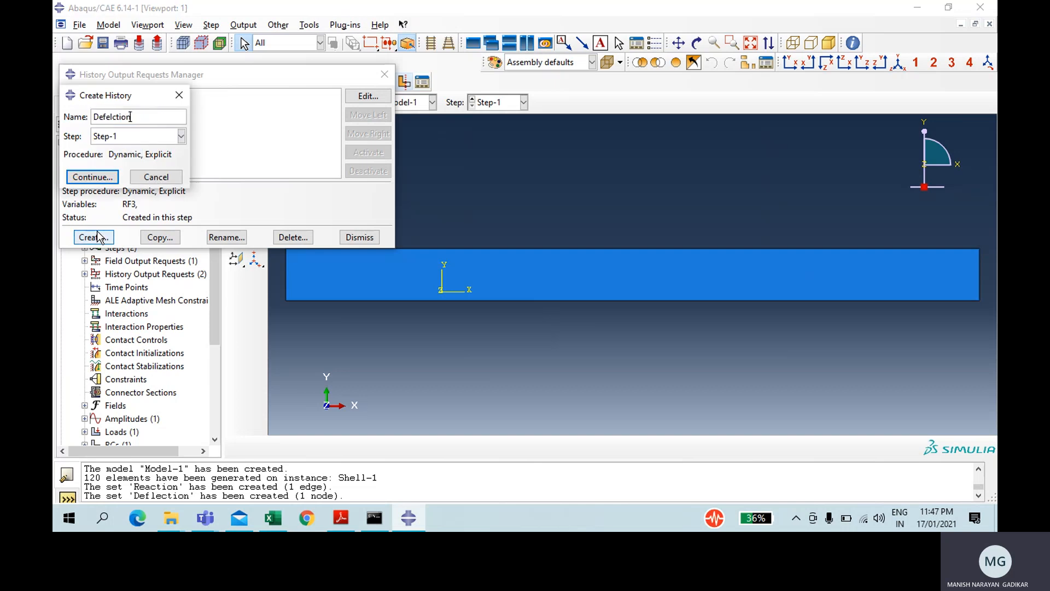
{"action": "type", "text": "elction"}
{"action": "left_click", "coordinate": [92, 177]}
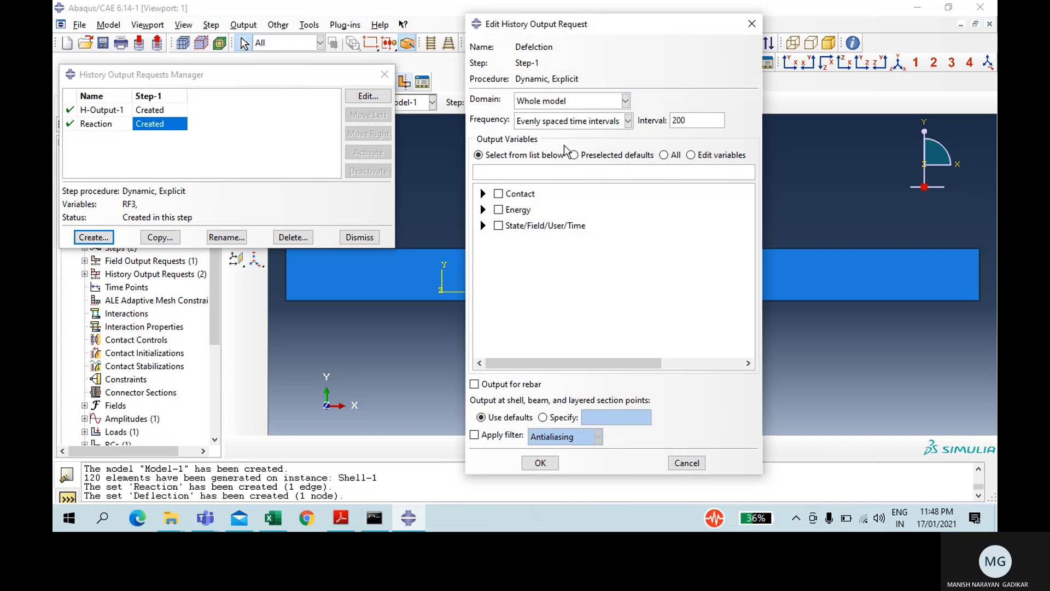
{"action": "left_click", "coordinate": [556, 104]}
{"action": "left_click", "coordinate": [546, 137]}
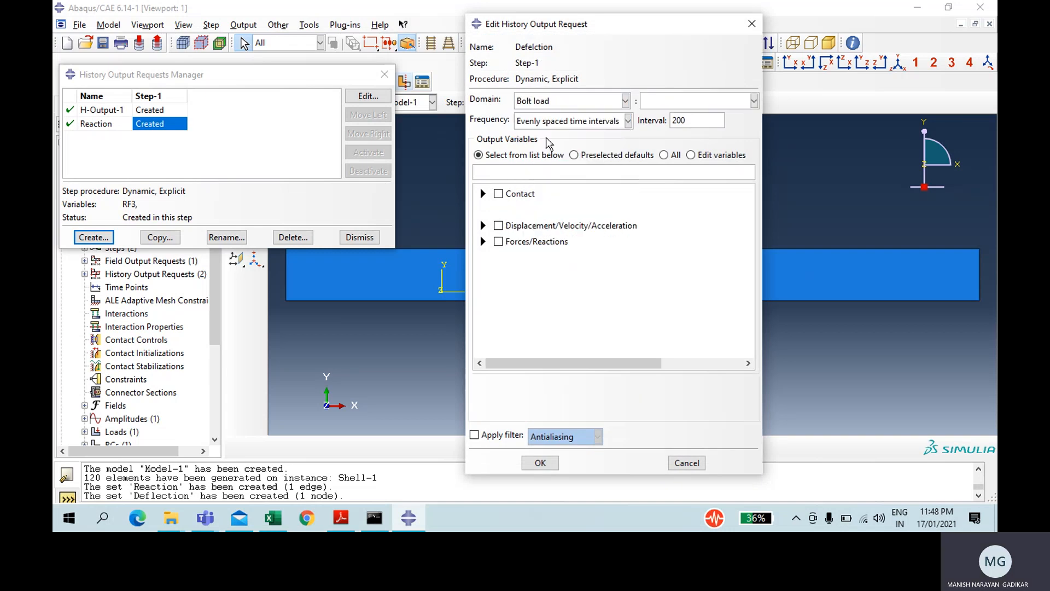
{"action": "left_click", "coordinate": [540, 105]}
{"action": "left_click", "coordinate": [540, 127]}
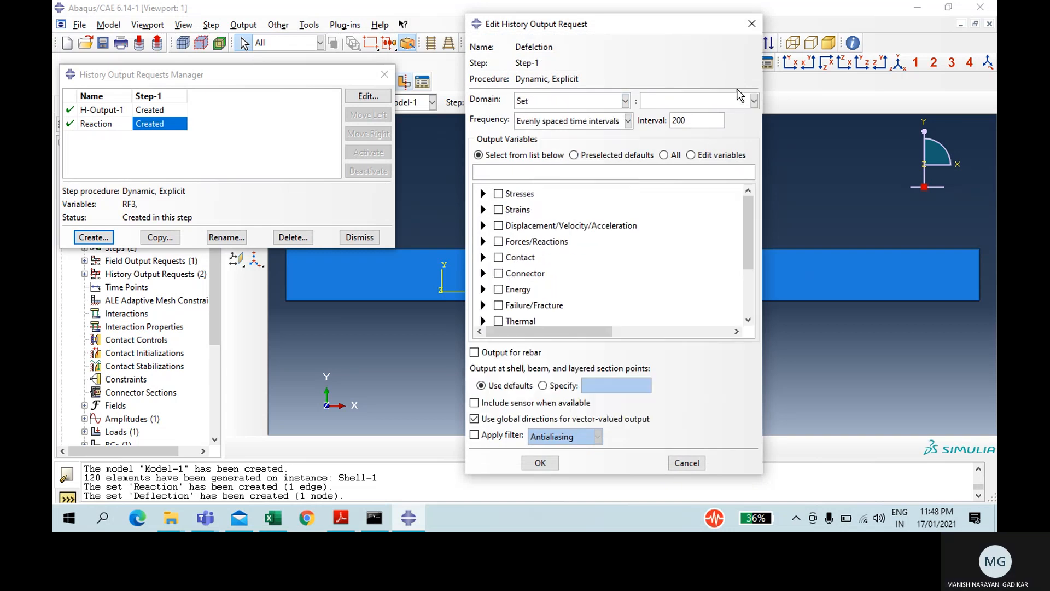
{"action": "left_click", "coordinate": [738, 101]}
{"action": "left_click", "coordinate": [665, 117]}
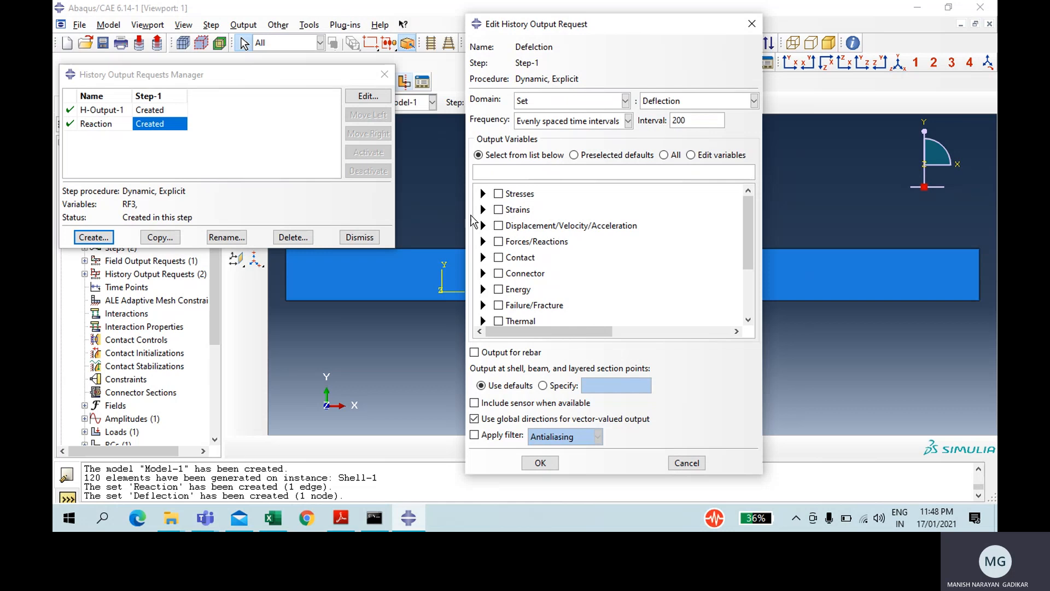
Request the U3 displacement as the output variable for the Defelction request and close the history output requests manager
{"action": "left_click", "coordinate": [483, 225]}
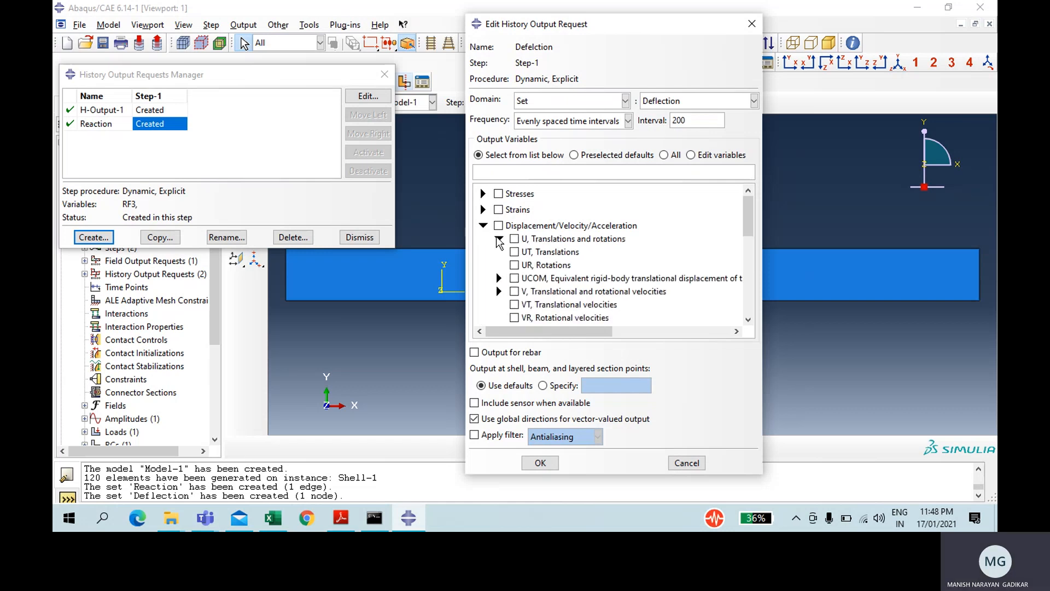
{"action": "left_click", "coordinate": [499, 239]}
{"action": "left_click", "coordinate": [530, 279]}
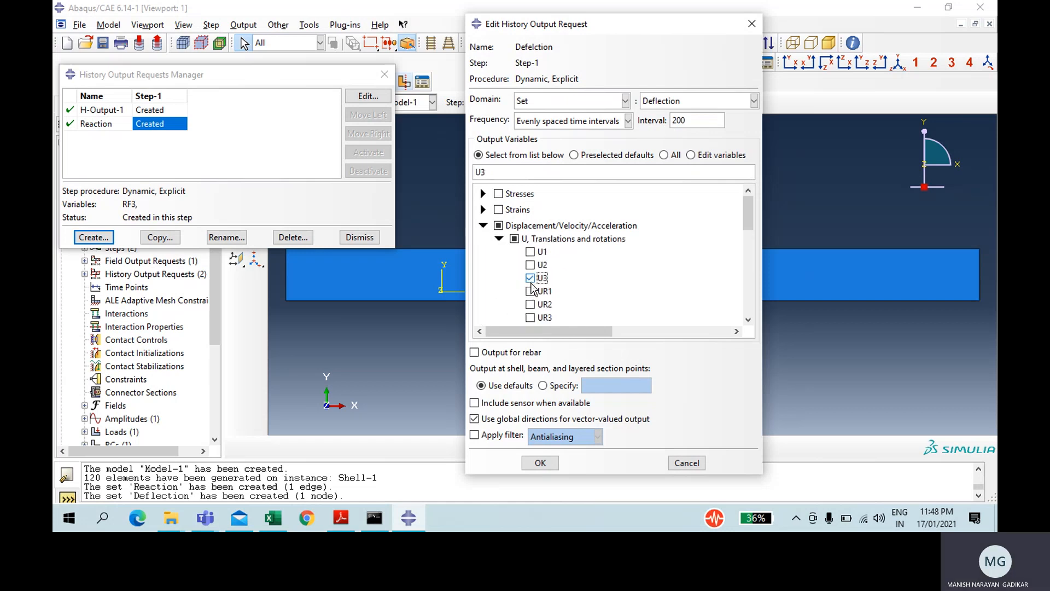
{"action": "left_click", "coordinate": [541, 464]}
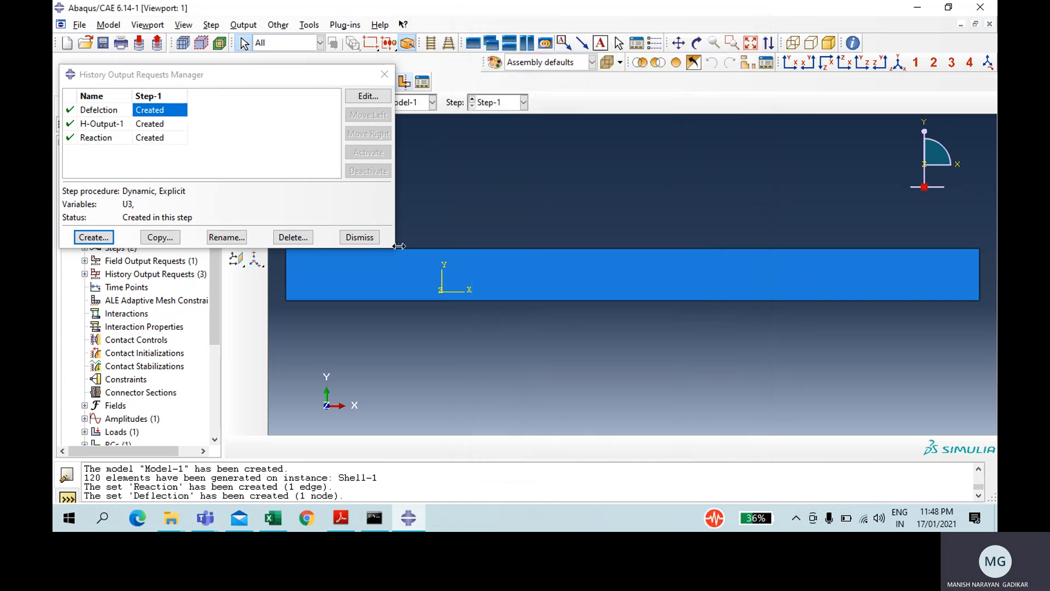
{"action": "left_click", "coordinate": [387, 75]}
In the Job module, create a full analysis job named Shell for Model-1
{"action": "left_click", "coordinate": [333, 102]}
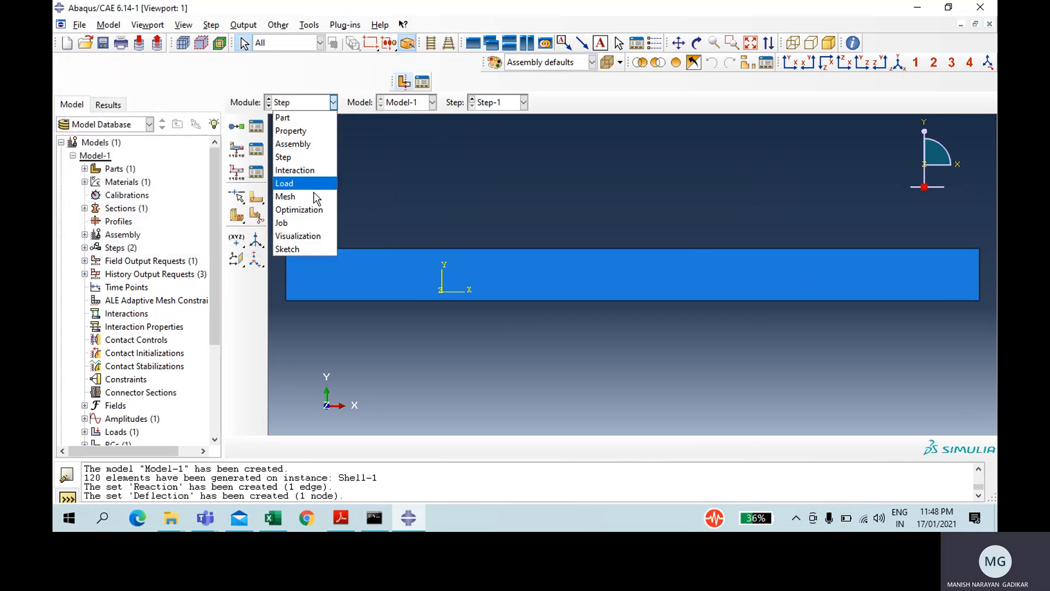
{"action": "left_click", "coordinate": [311, 224]}
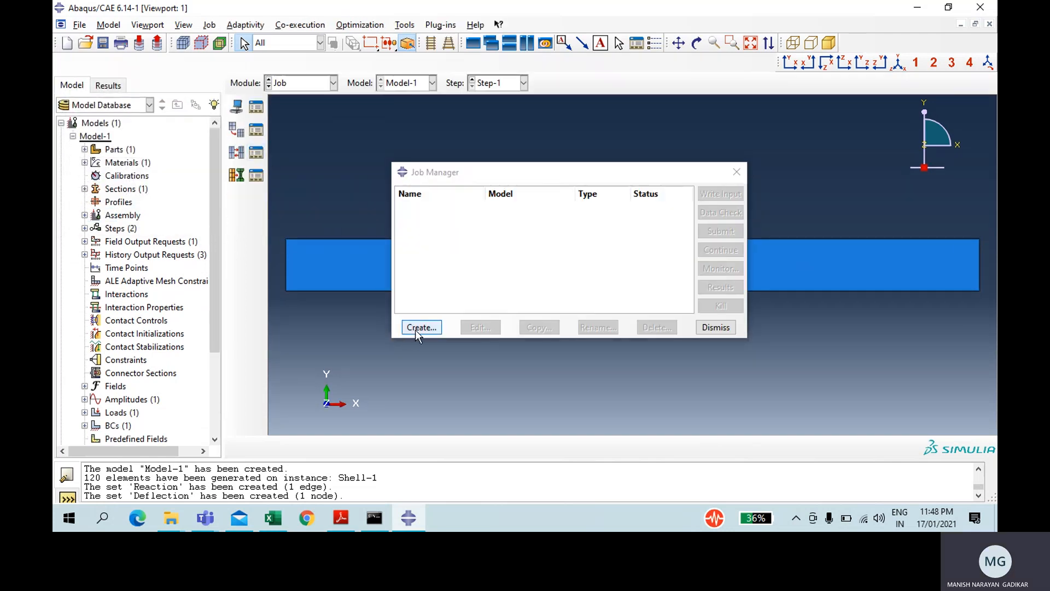
{"action": "left_click", "coordinate": [419, 327]}
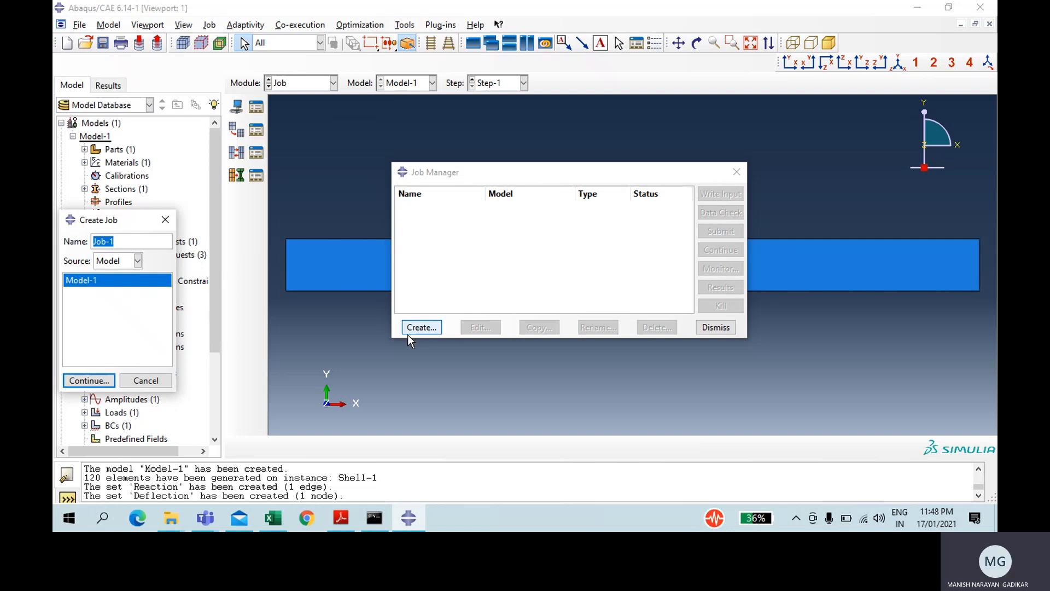
{"action": "type", "text": "Shell"}
{"action": "key", "text": "Return"}
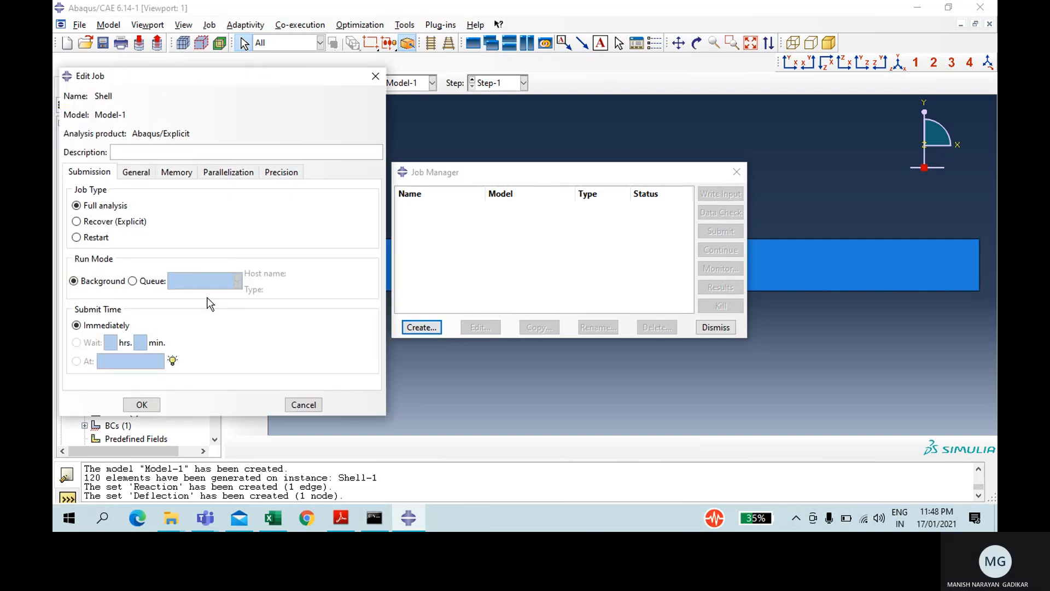
{"action": "left_click", "coordinate": [146, 410]}
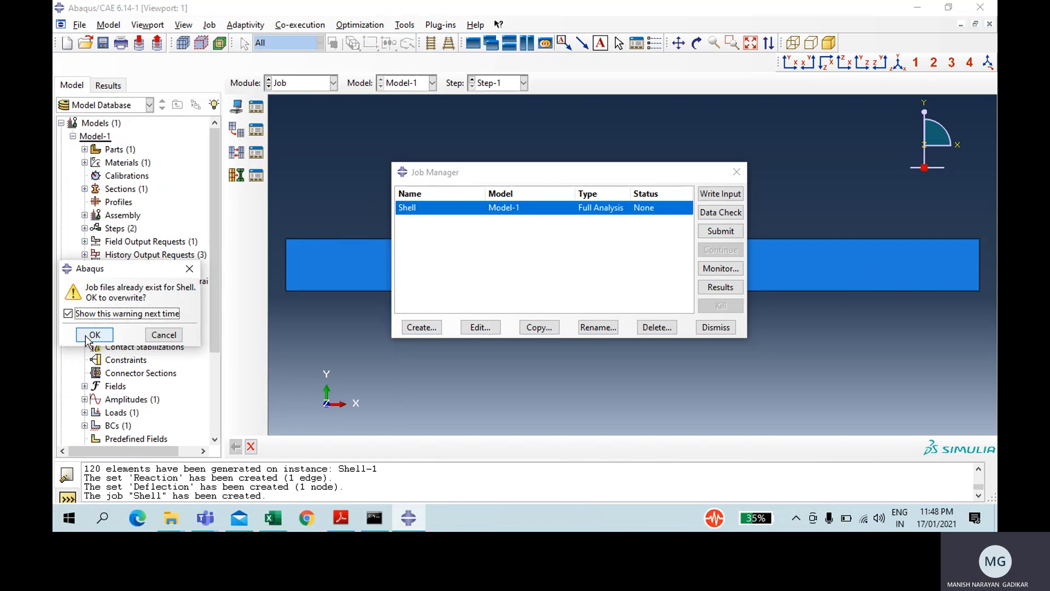
Submit the Shell job for analysis, overwriting its existing job files, and monitor its run
{"action": "left_click", "coordinate": [94, 335]}
{"action": "left_click", "coordinate": [739, 272]}
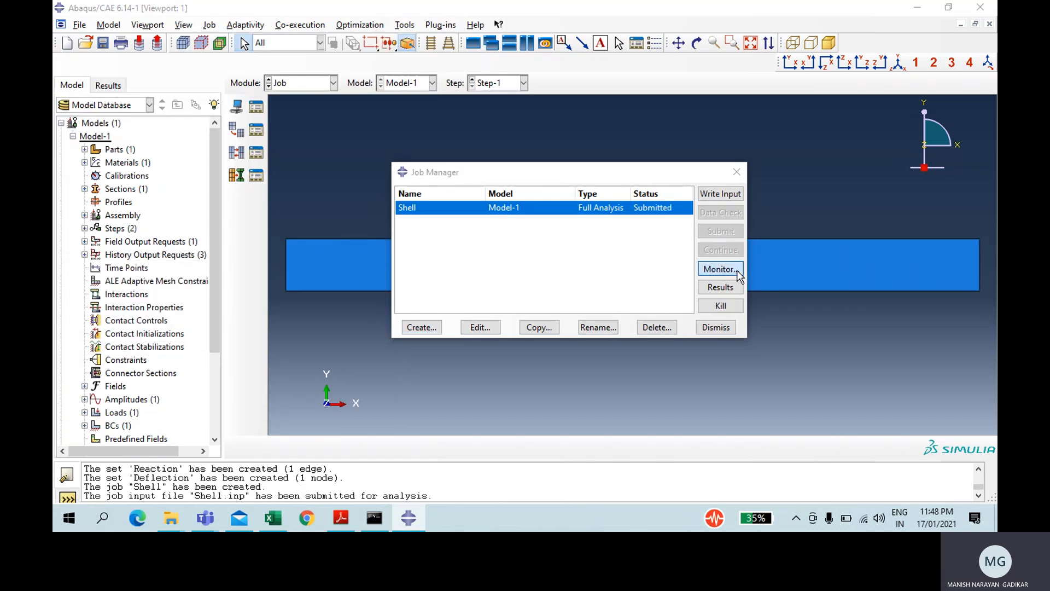
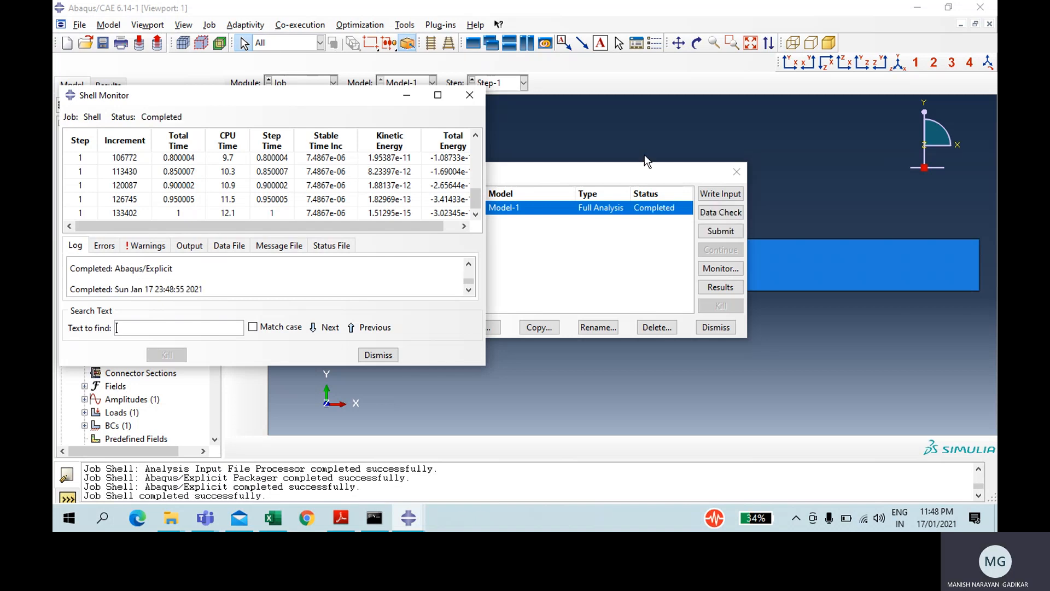
{"action": "left_click", "coordinate": [378, 355]}
Open the Shell job's results and plot the U3 displacement contours
{"action": "left_click", "coordinate": [724, 289]}
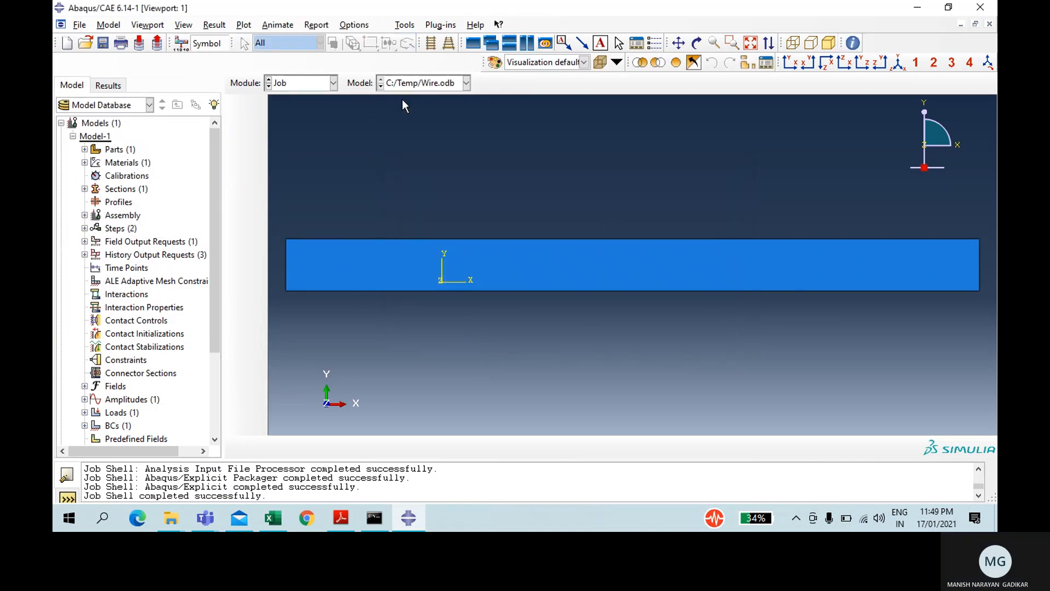
{"action": "left_click", "coordinate": [268, 41]}
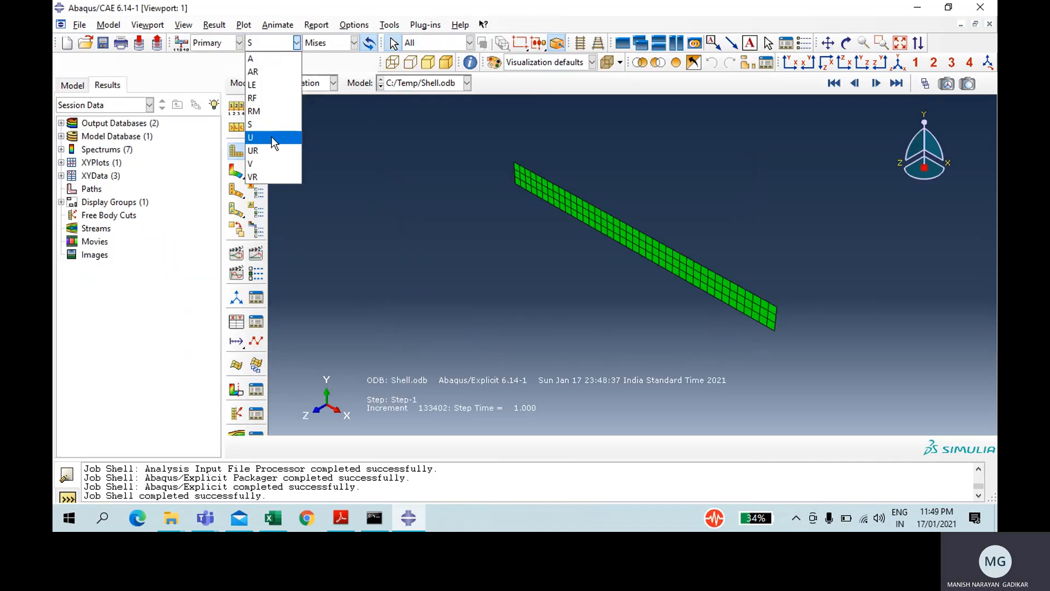
{"action": "left_click", "coordinate": [271, 136]}
{"action": "left_click", "coordinate": [315, 47]}
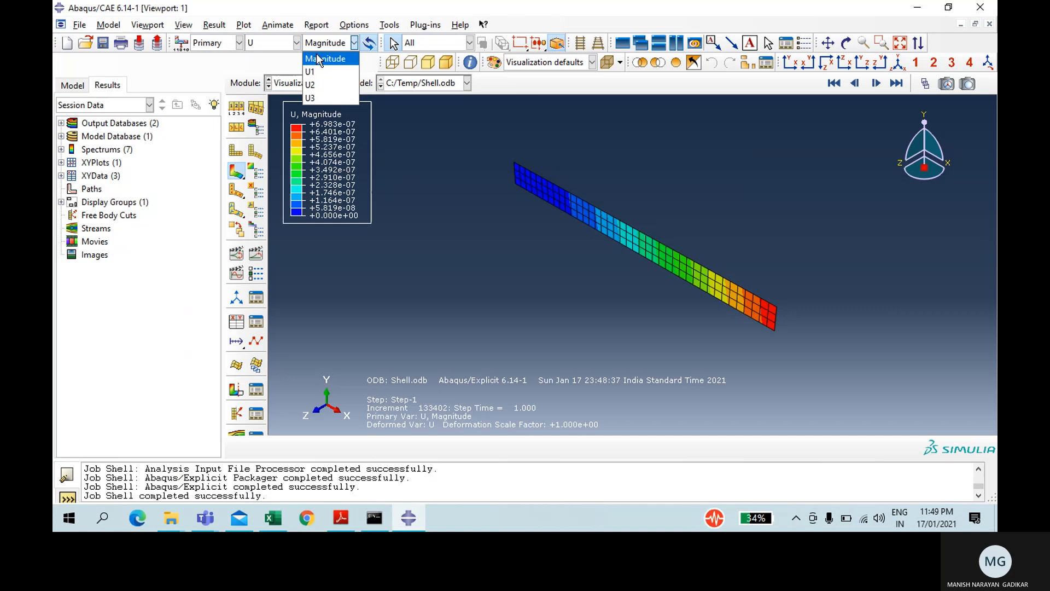
{"action": "left_click", "coordinate": [330, 104]}
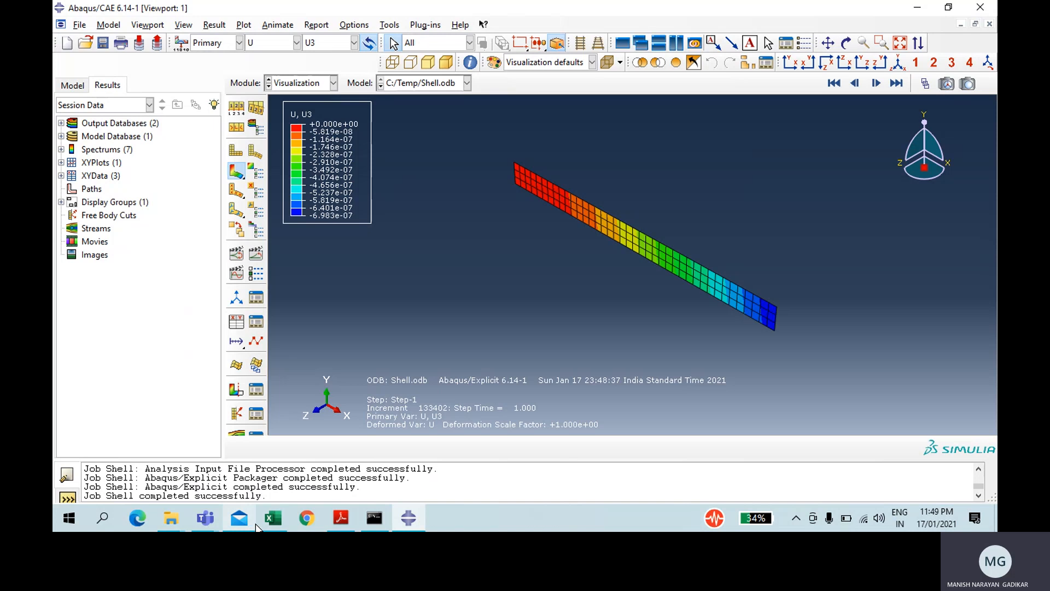
Switch to the Assignment 3 workbook in Excel and review the SHELL table's element sizes, deflections and percentage errors
{"action": "left_click", "coordinate": [272, 518]}
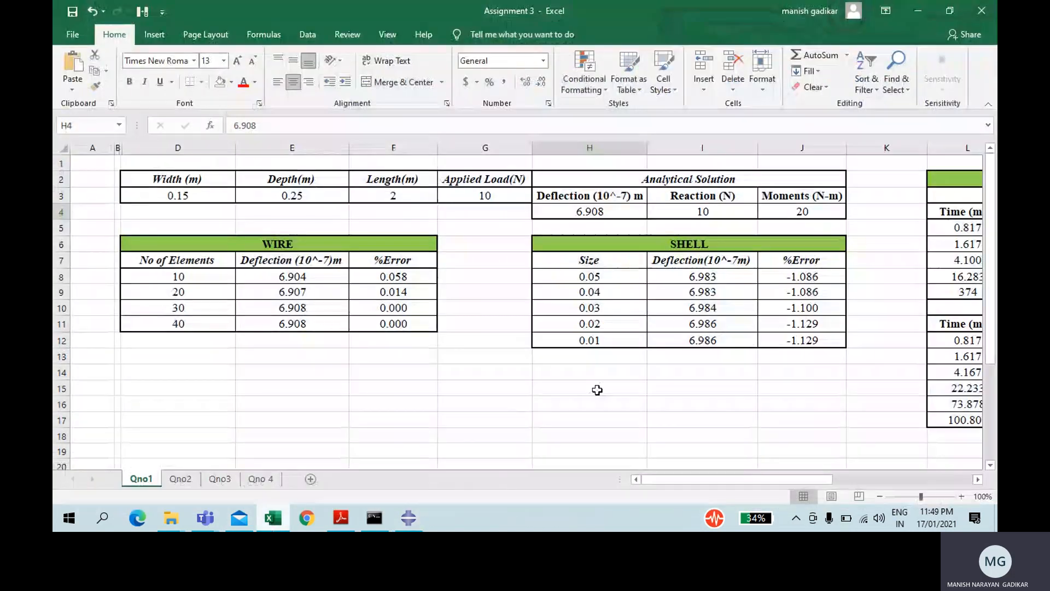
{"action": "left_click", "coordinate": [600, 279]}
{"action": "left_click_drag", "start_coordinate": [600, 278], "coordinate": [605, 340]}
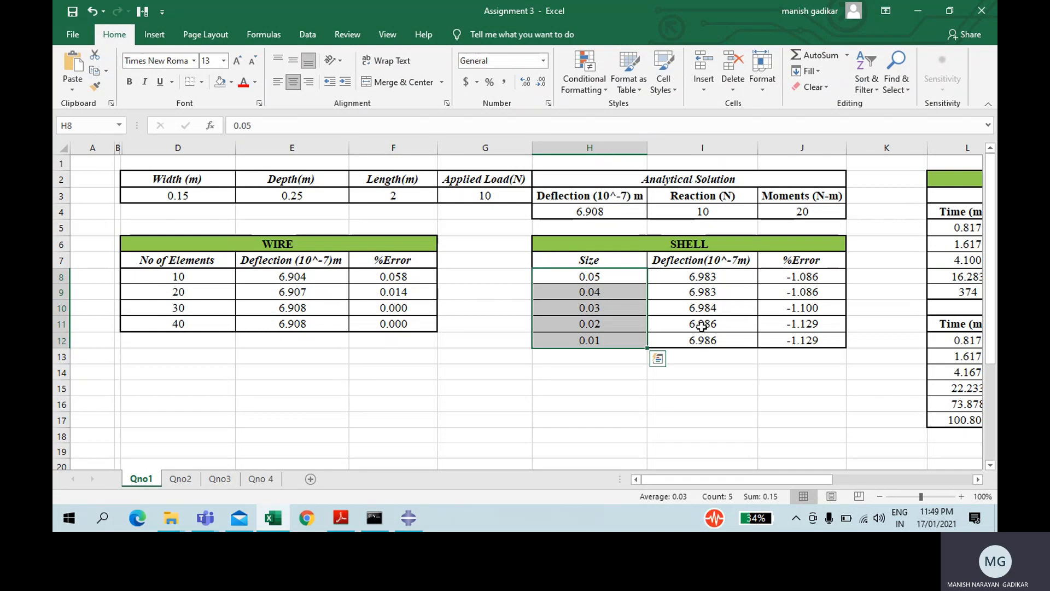
{"action": "left_click_drag", "start_coordinate": [702, 327], "coordinate": [703, 341]}
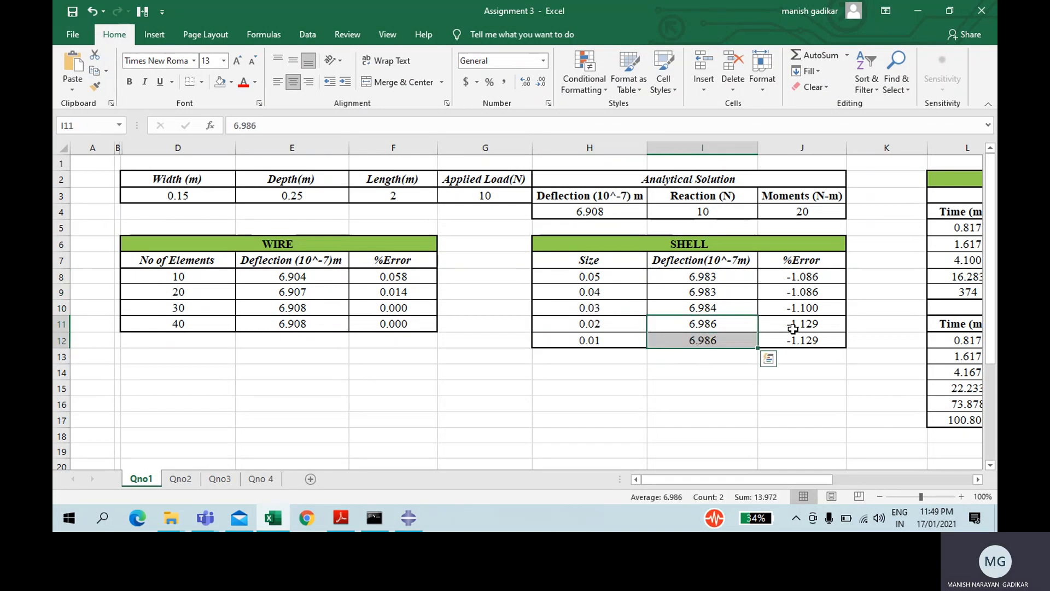
{"action": "left_click", "coordinate": [797, 340]}
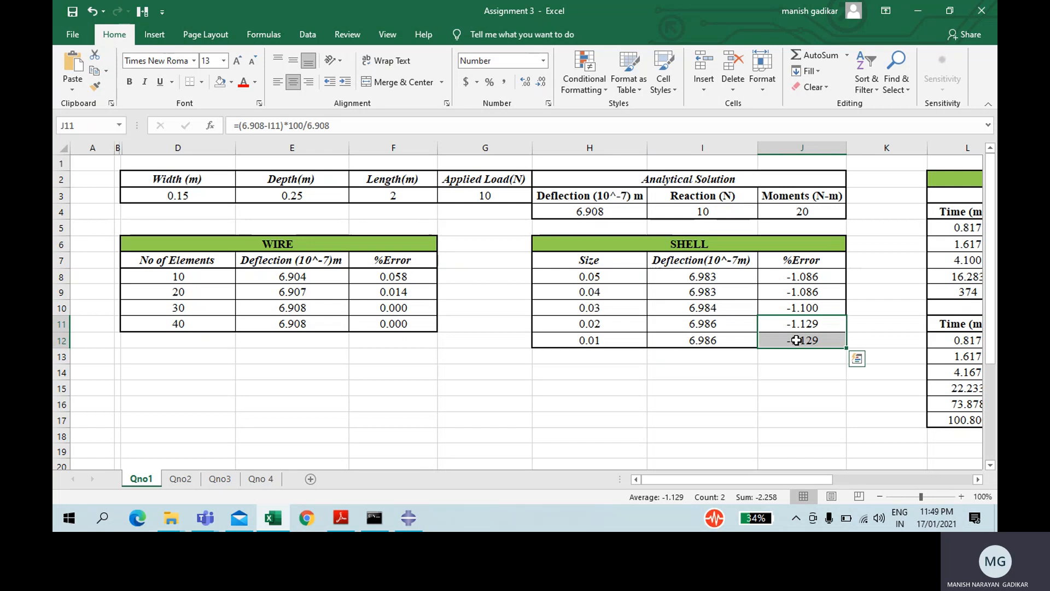
{"action": "left_click", "coordinate": [787, 371]}
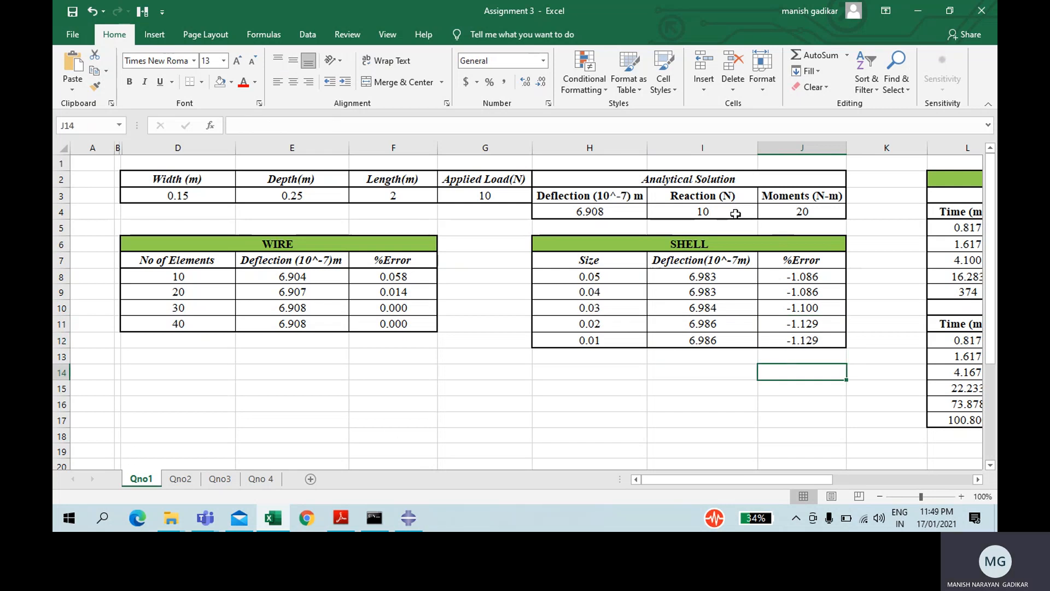
Switch back to Abaqus/CAE and start creating XY data from the ODB history output
{"action": "left_click", "coordinate": [283, 526]}
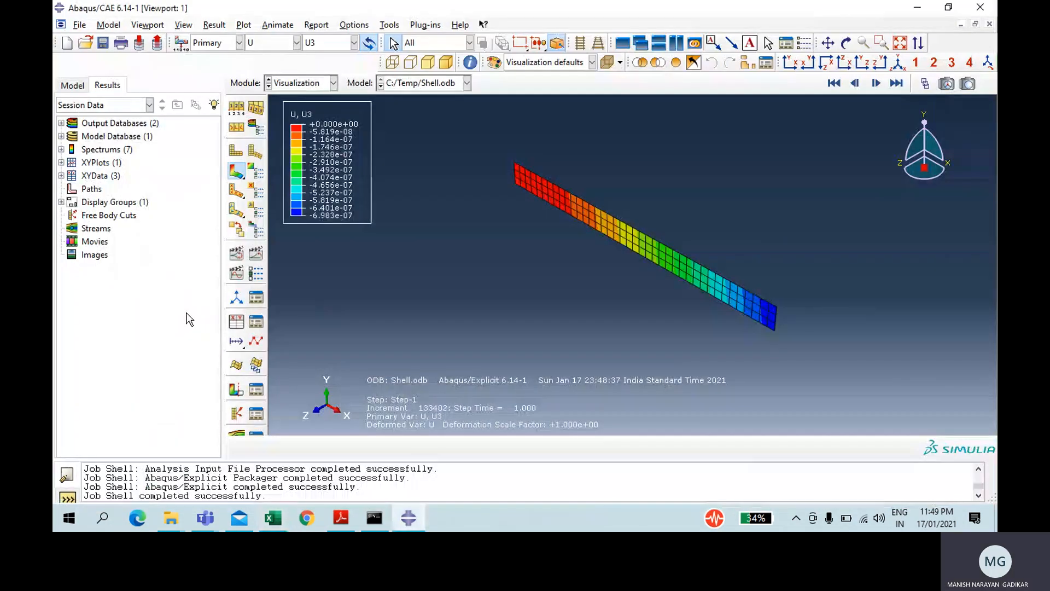
{"action": "left_click", "coordinate": [237, 321]}
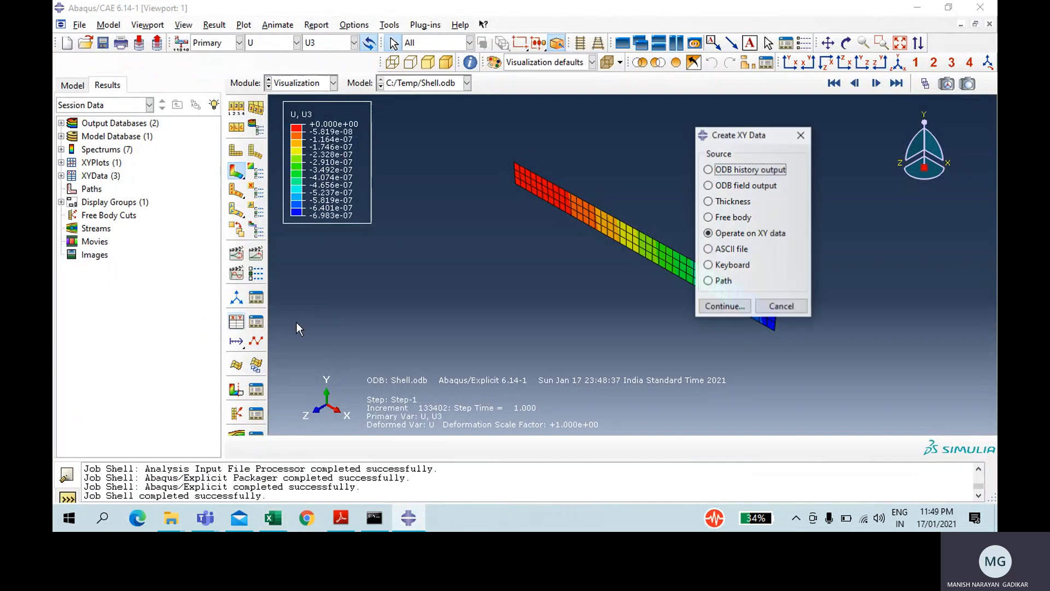
{"action": "left_click", "coordinate": [731, 171]}
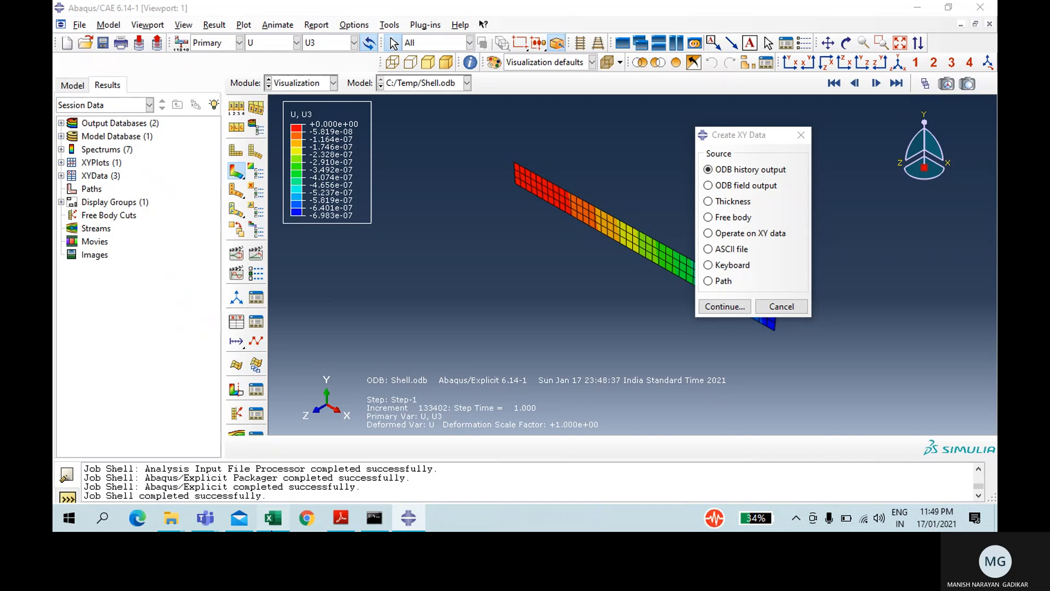
{"action": "left_click", "coordinate": [275, 528]}
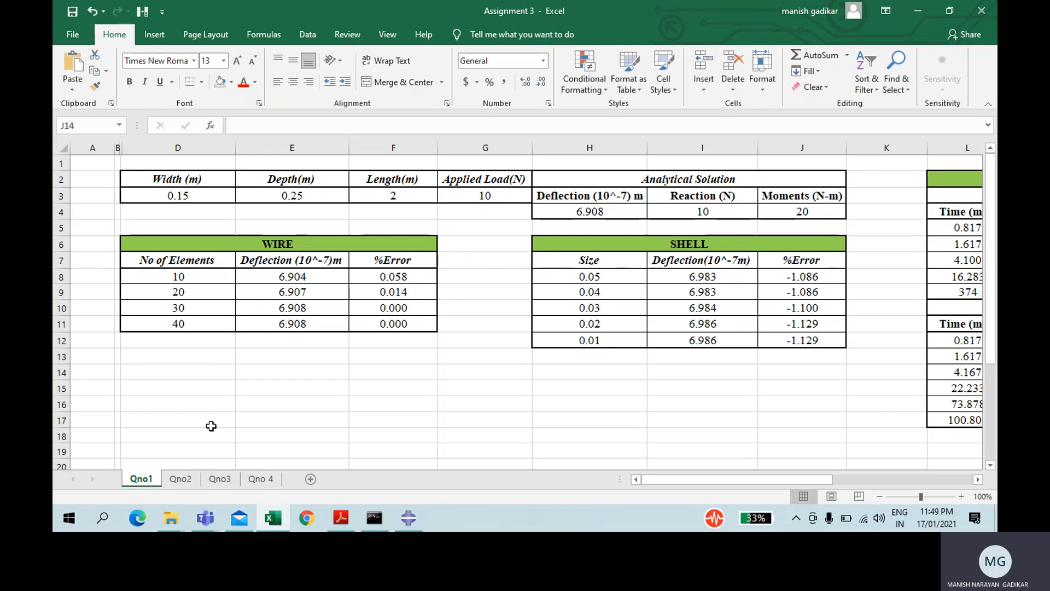
{"action": "left_click", "coordinate": [278, 518]}
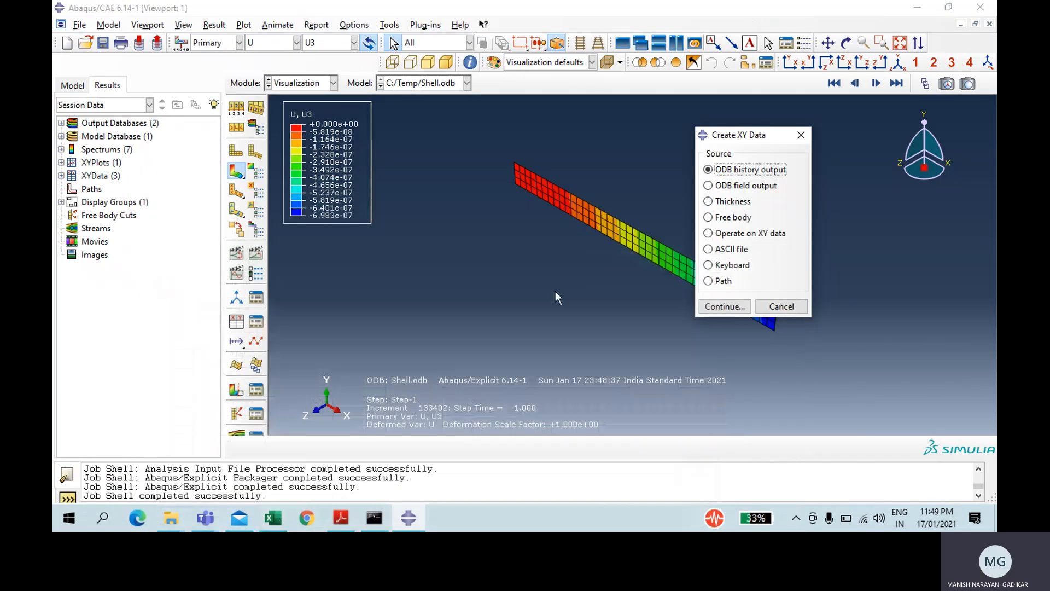
{"action": "left_click", "coordinate": [733, 307]}
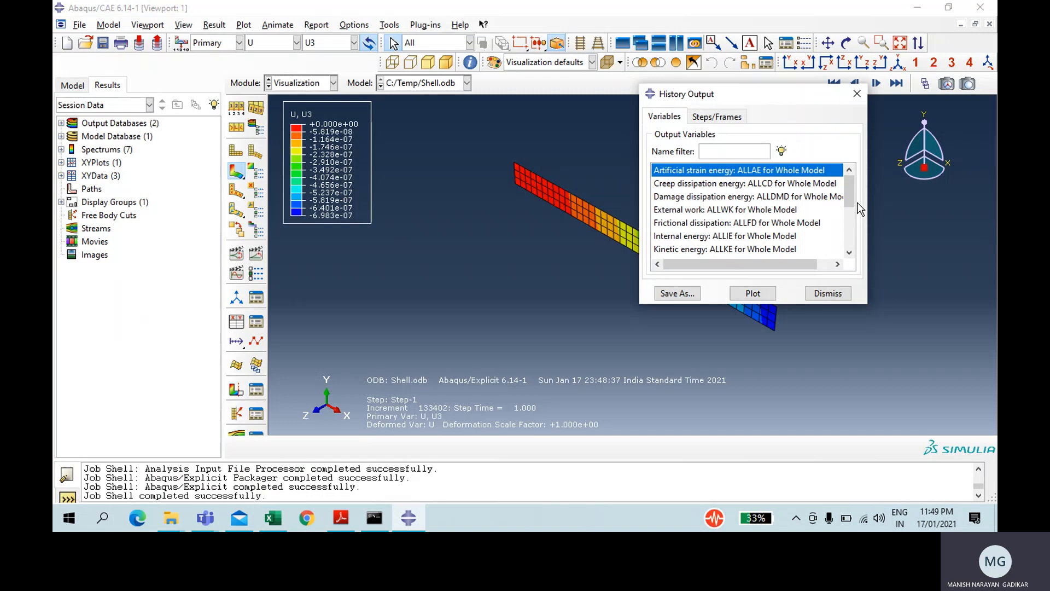
Save the sum of the RF3 reaction forces at nodes 41, 82, 123 and 164 as XY data ReactionShell, without plotting it
{"action": "left_click_drag", "start_coordinate": [849, 195], "coordinate": [838, 214]}
{"action": "left_click", "coordinate": [778, 227]}
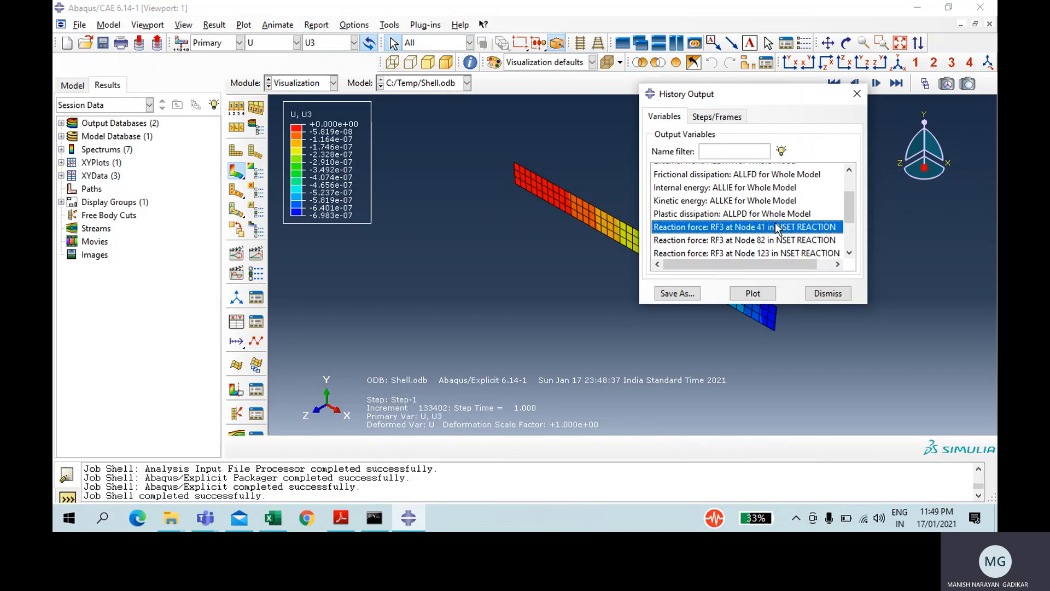
{"action": "key", "text": "shift+Down"}
{"action": "key", "text": "shift+Down"}
{"action": "key", "text": "shift+Down"}
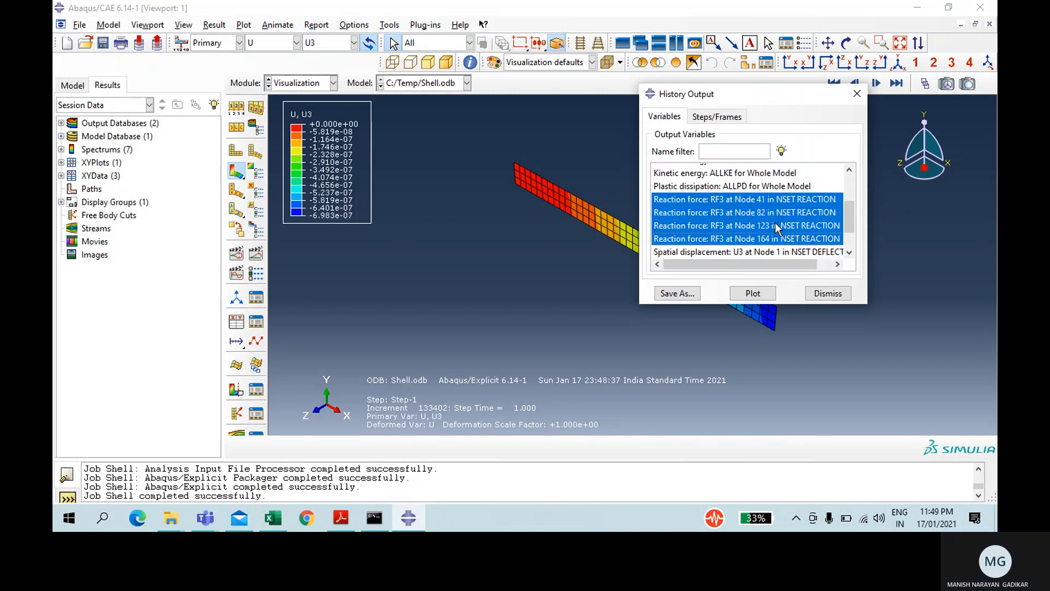
{"action": "left_click", "coordinate": [677, 294]}
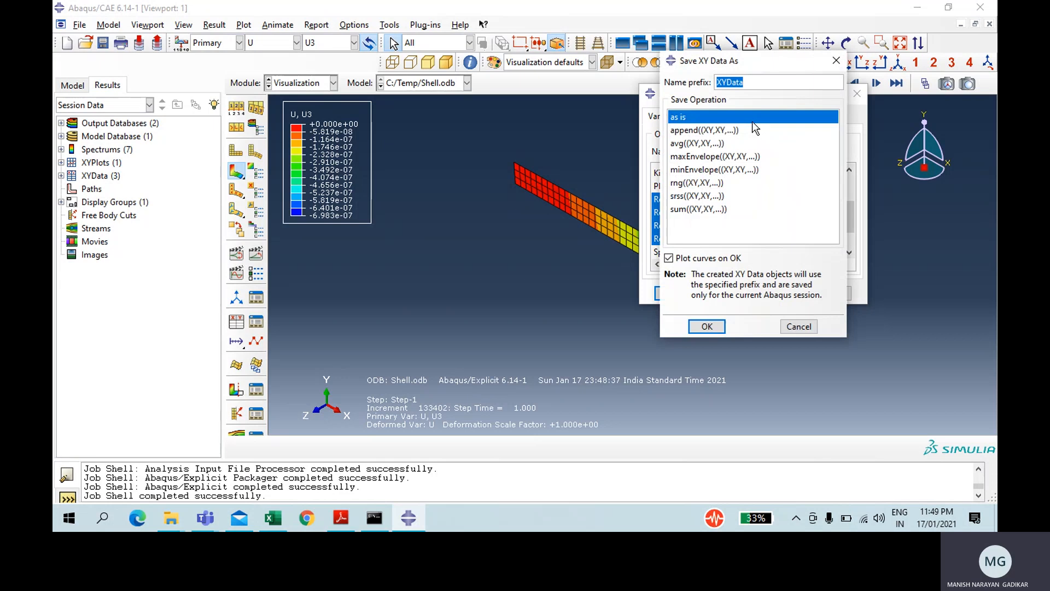
{"action": "left_click", "coordinate": [694, 209]}
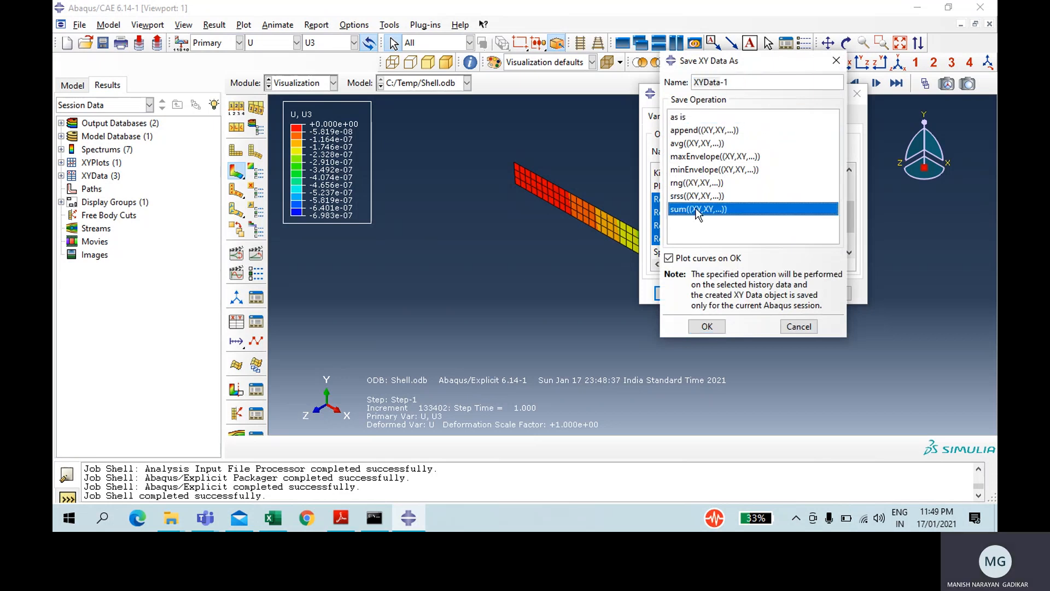
{"action": "key", "text": "shift+Tab"}
{"action": "type", "text": "R"}
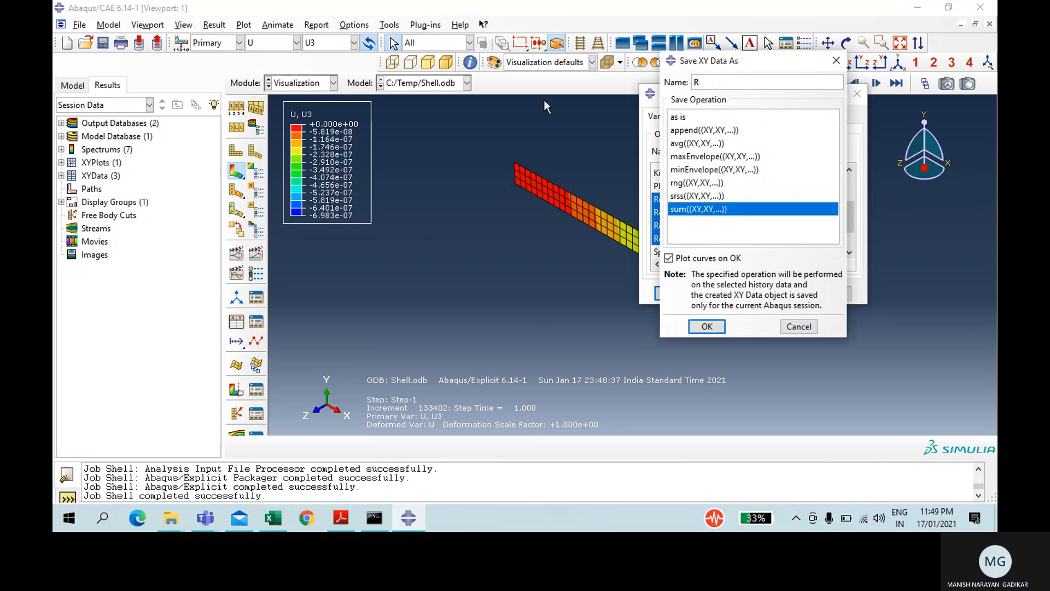
{"action": "type", "text": "aactionShell"}
{"action": "left_click", "coordinate": [700, 259]}
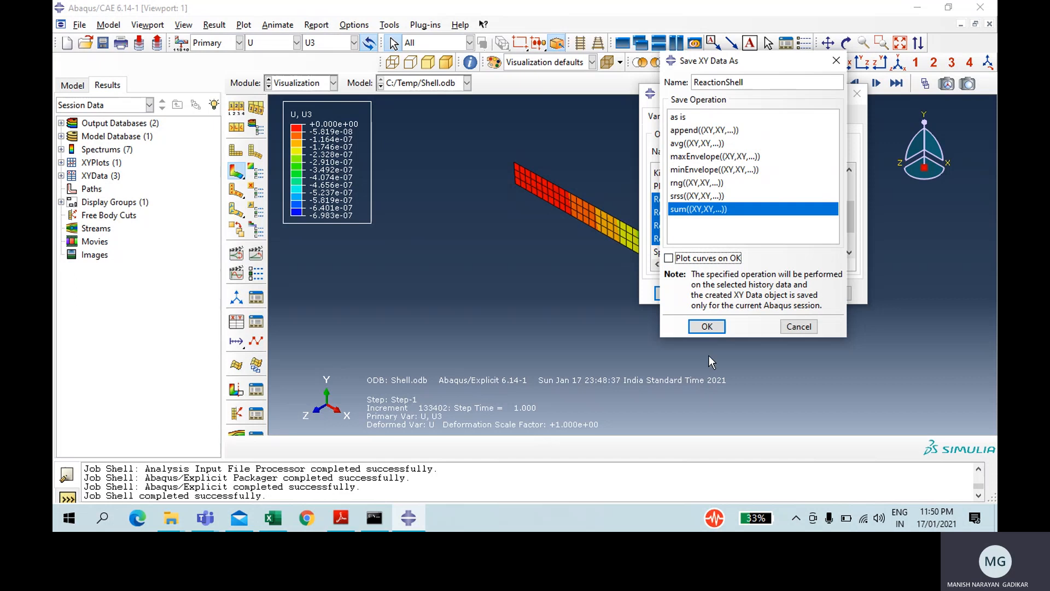
{"action": "left_click", "coordinate": [708, 327]}
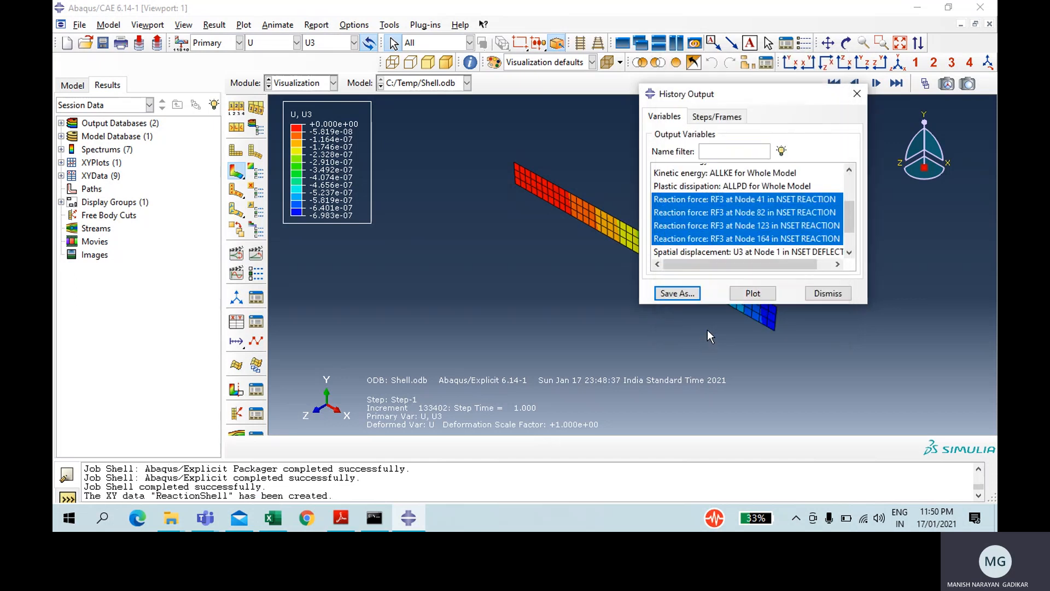
Save the U3 spatial displacement at node 1 as XY data named Deflection, plot its curve and close the history output
{"action": "left_click", "coordinate": [694, 251]}
{"action": "left_click", "coordinate": [693, 293]}
{"action": "type", "text": "D"}
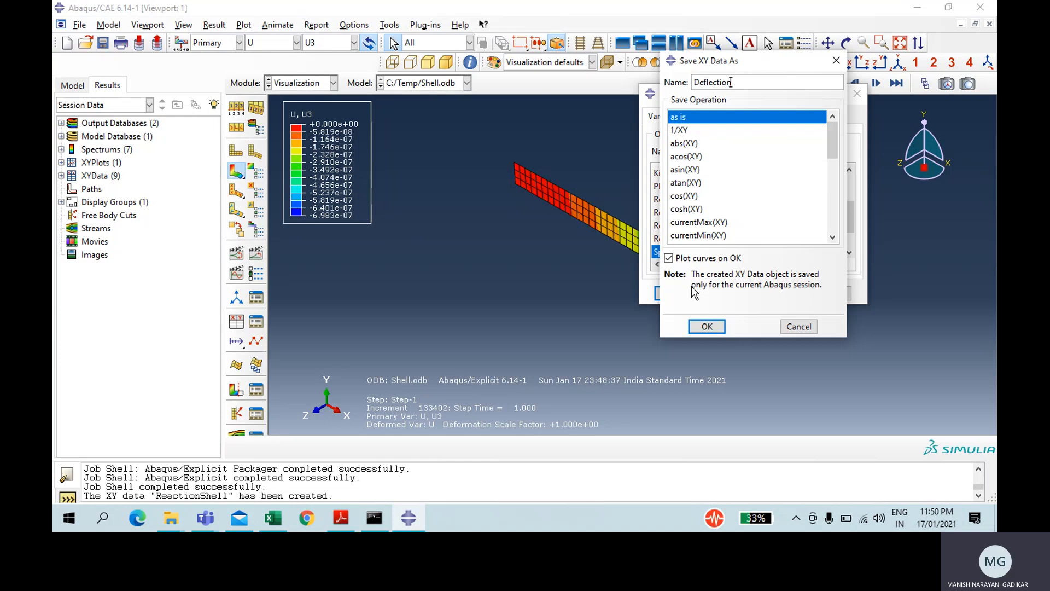
{"action": "type", "text": "eflection"}
{"action": "key", "text": "Return"}
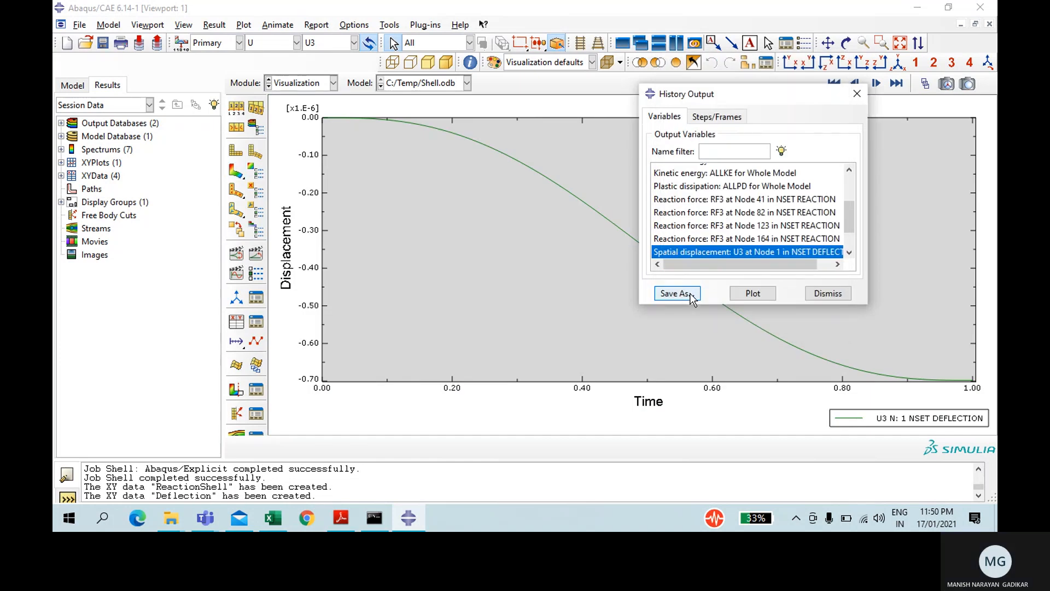
{"action": "left_click", "coordinate": [829, 293]}
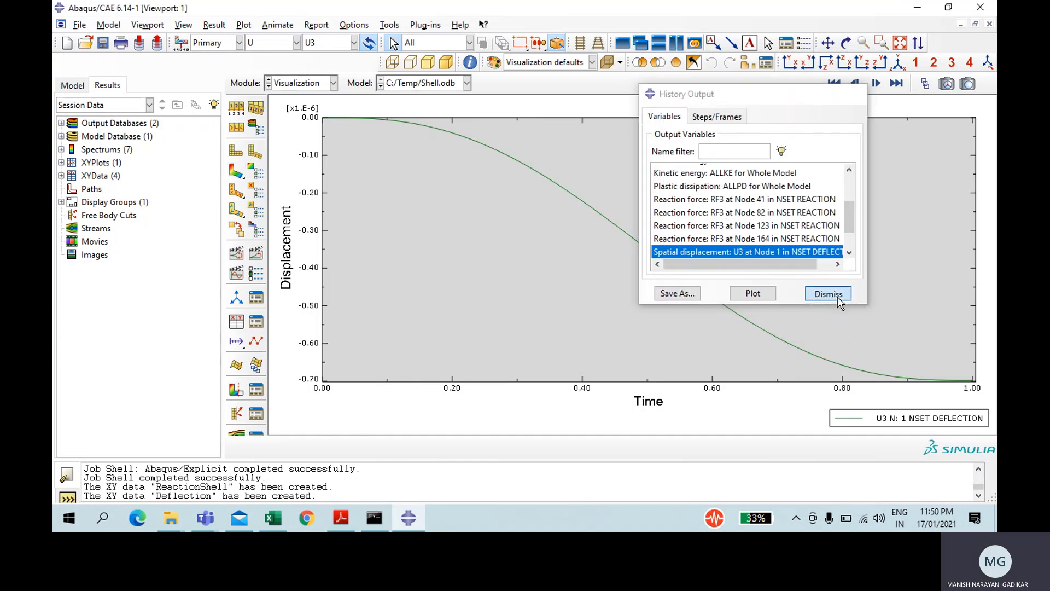
Operate on XY data to plot combine("Deflection","ReactionShell") as a force-displacement curve and close the expression dialog
{"action": "left_click", "coordinate": [236, 322]}
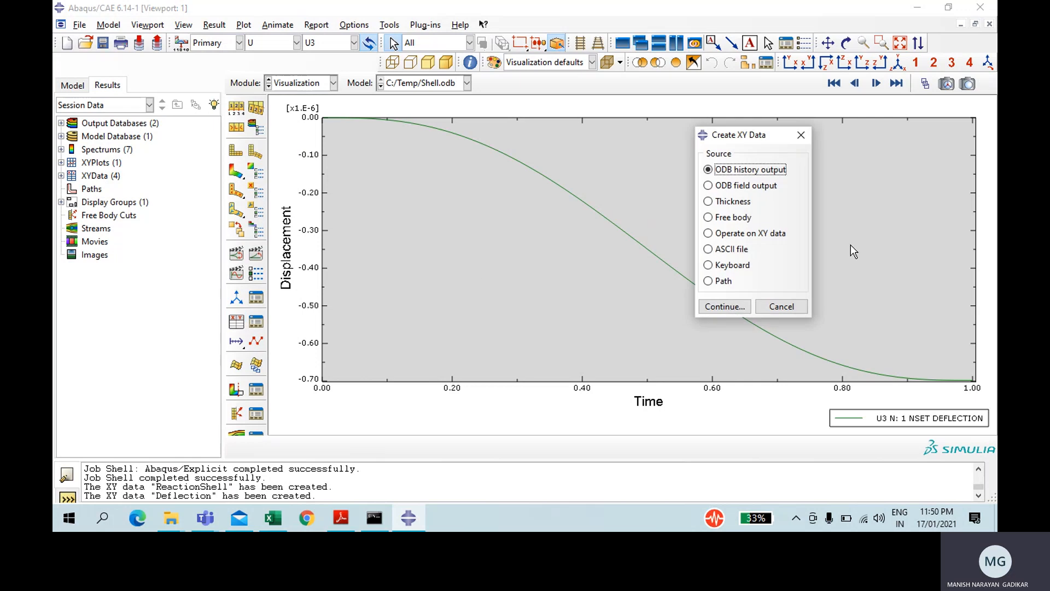
{"action": "left_click", "coordinate": [775, 235]}
{"action": "left_click", "coordinate": [742, 305]}
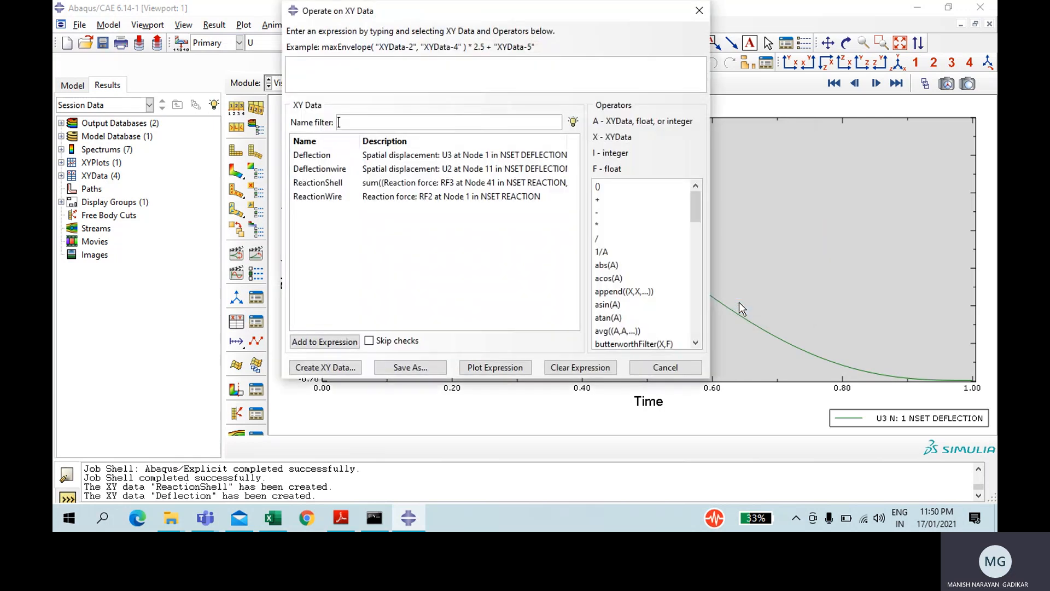
{"action": "left_click", "coordinate": [332, 64]}
{"action": "double_click", "coordinate": [312, 155]}
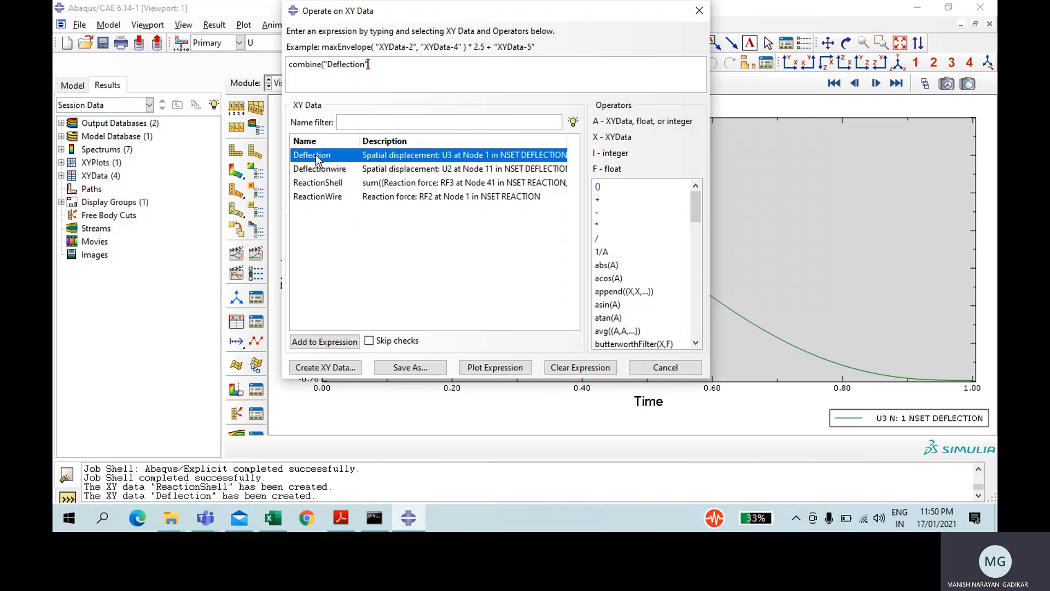
{"action": "type", "text": ","}
{"action": "double_click", "coordinate": [331, 184]}
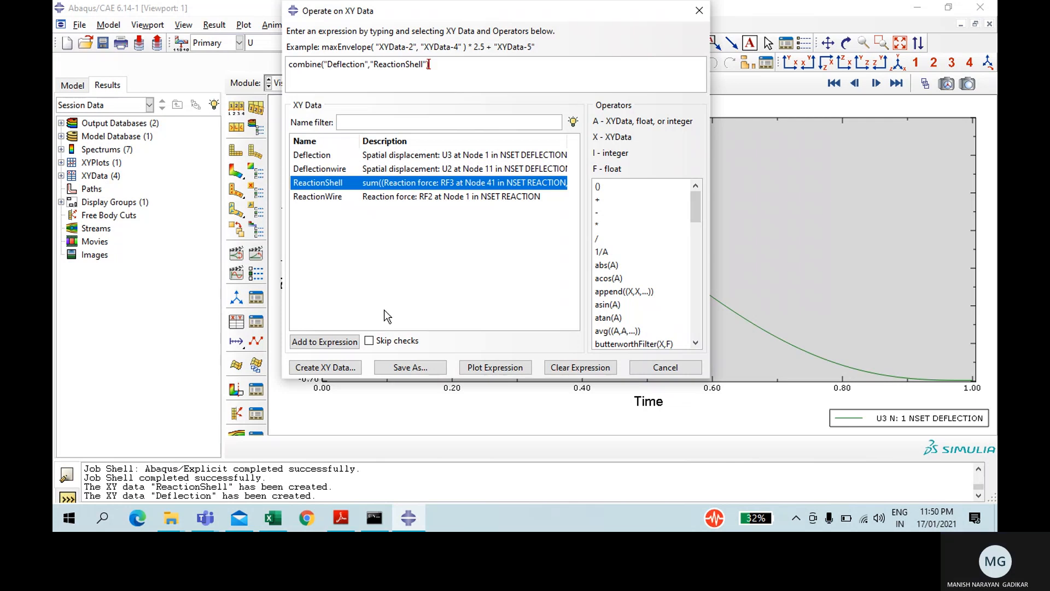
{"action": "left_click", "coordinate": [503, 371]}
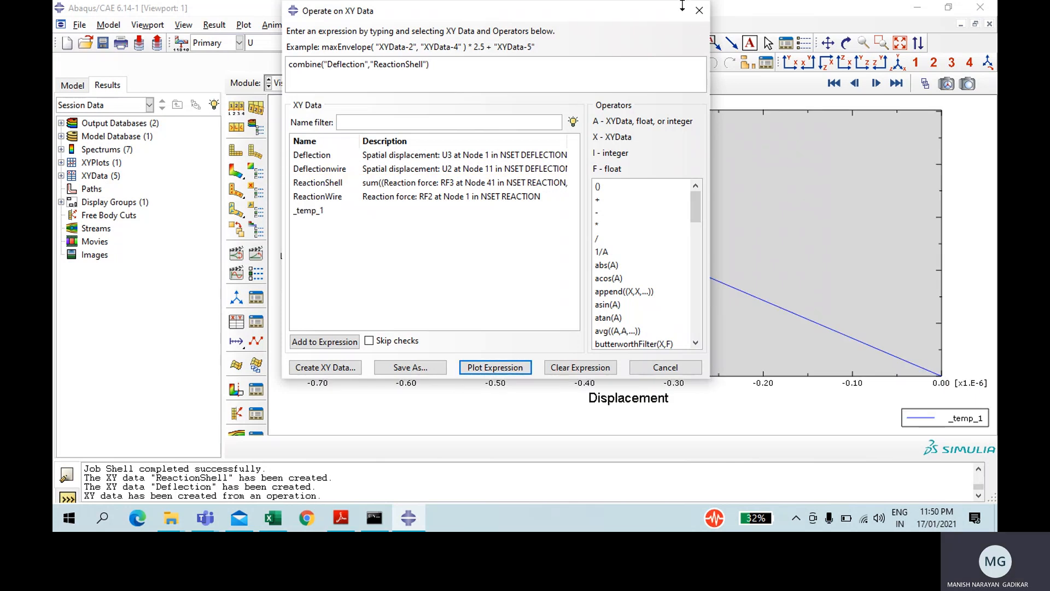
{"action": "left_click", "coordinate": [699, 10]}
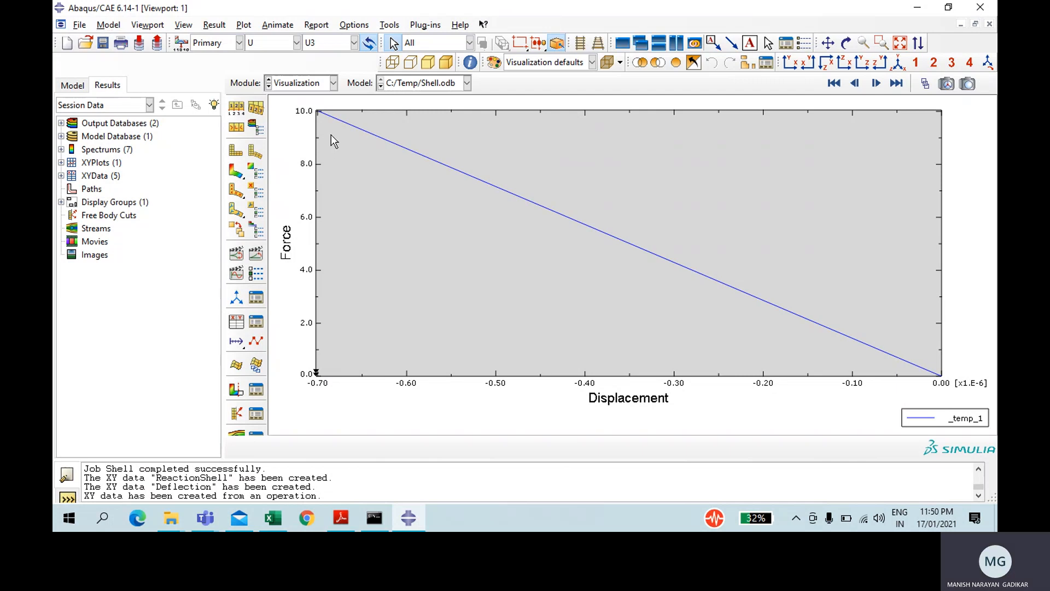
Create a new model database, discarding the changes in the unnamed current one
{"action": "left_click", "coordinate": [80, 25]}
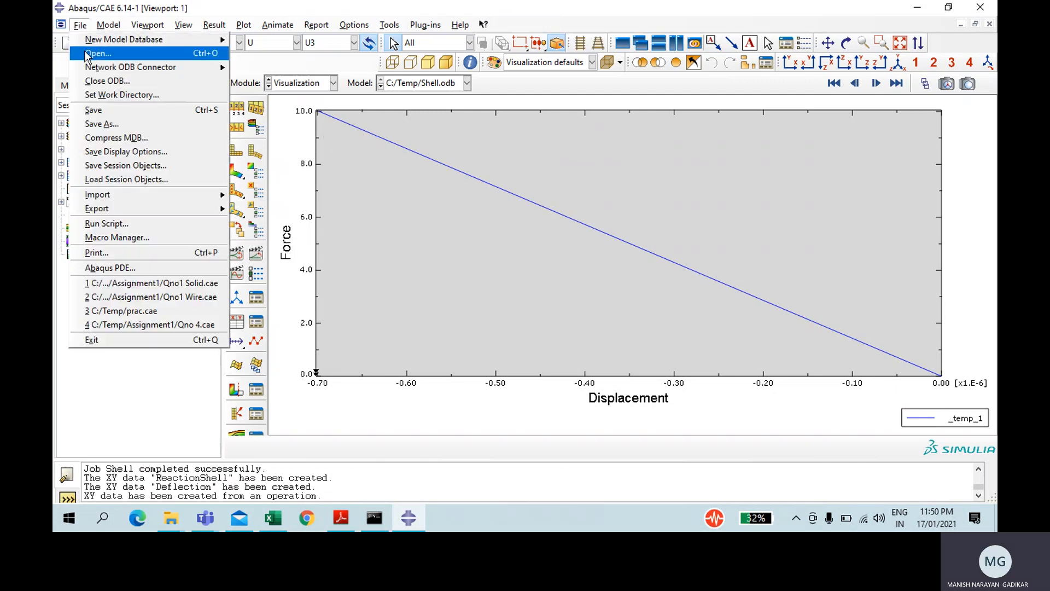
{"action": "mouse_move", "coordinate": [88, 42]}
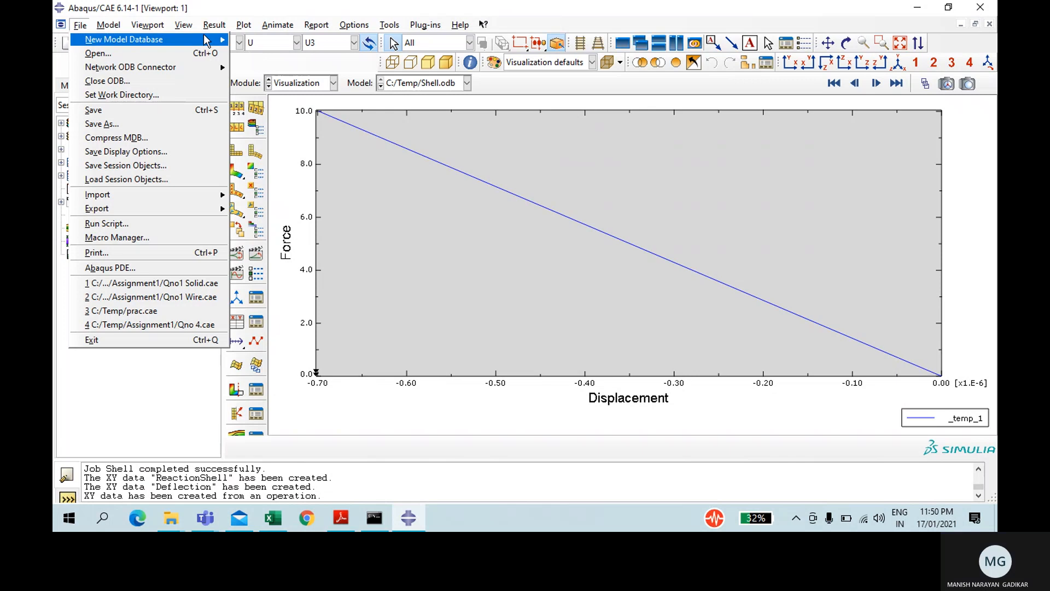
{"action": "left_click", "coordinate": [291, 43]}
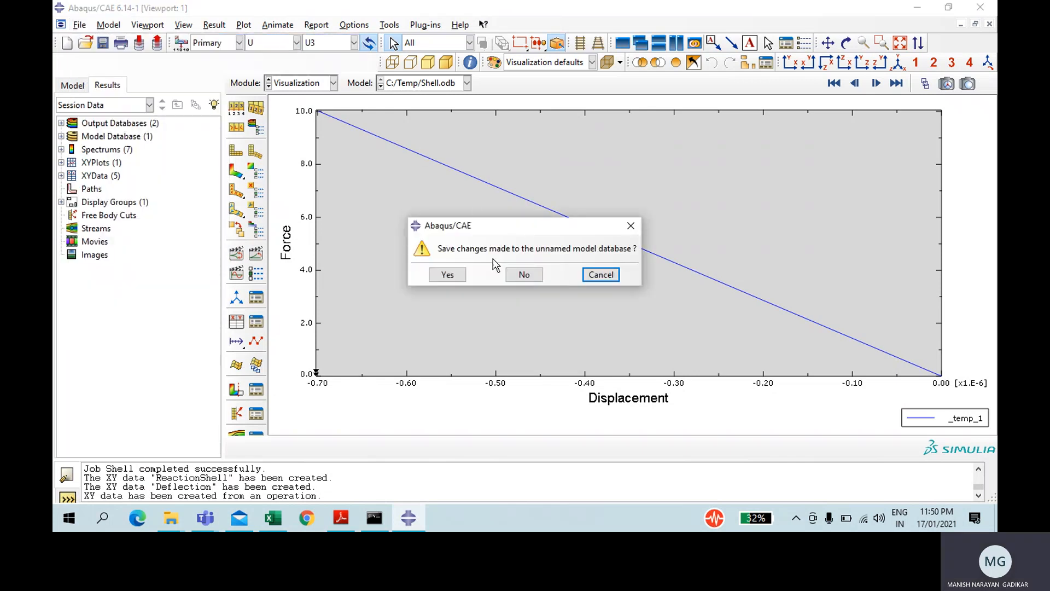
{"action": "left_click", "coordinate": [523, 274]}
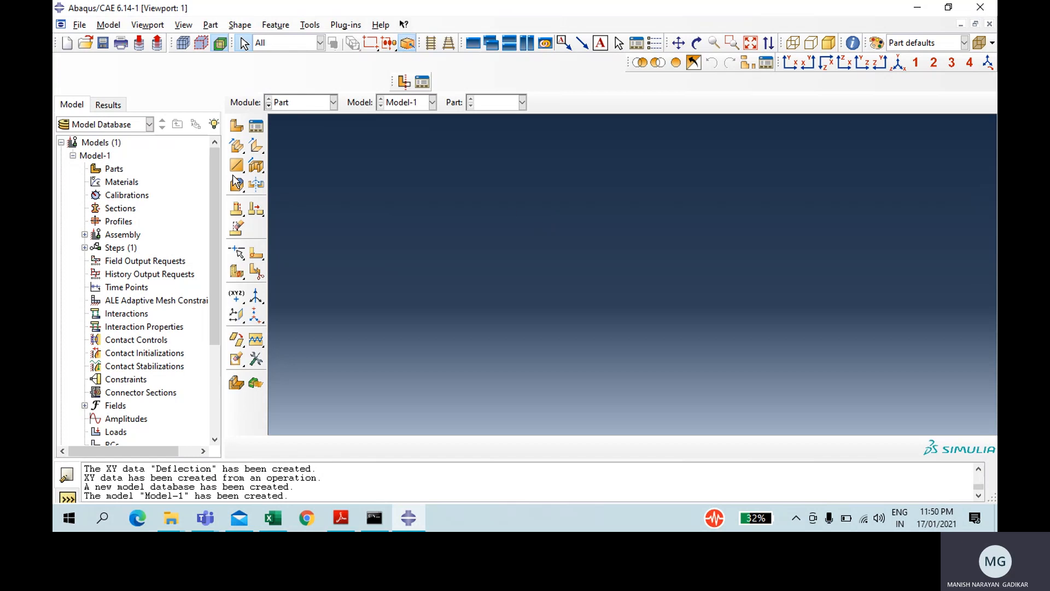
Create a 3D deformable part named Solid with a solid extrusion base feature and enter its section sketch
{"action": "left_click", "coordinate": [237, 125]}
{"action": "type", "text": "S"}
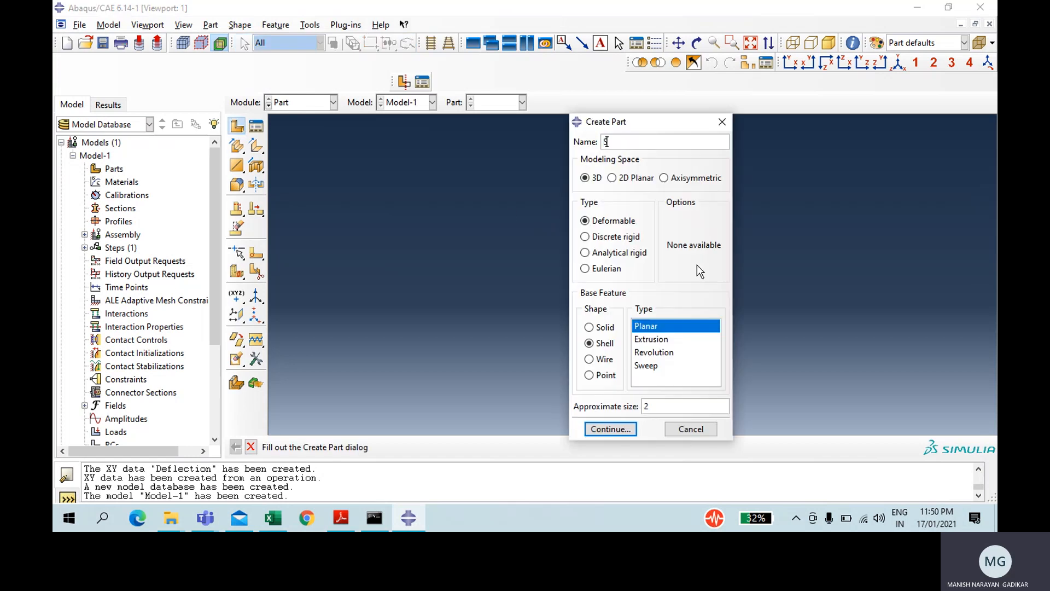
{"action": "type", "text": "olid"}
{"action": "left_click", "coordinate": [604, 327]}
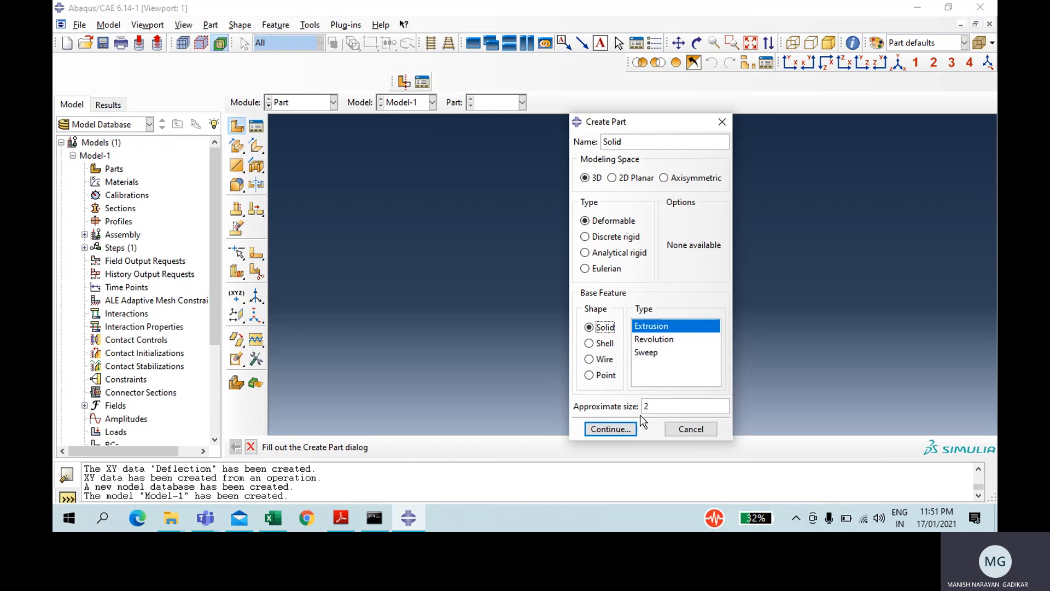
{"action": "left_click", "coordinate": [610, 429]}
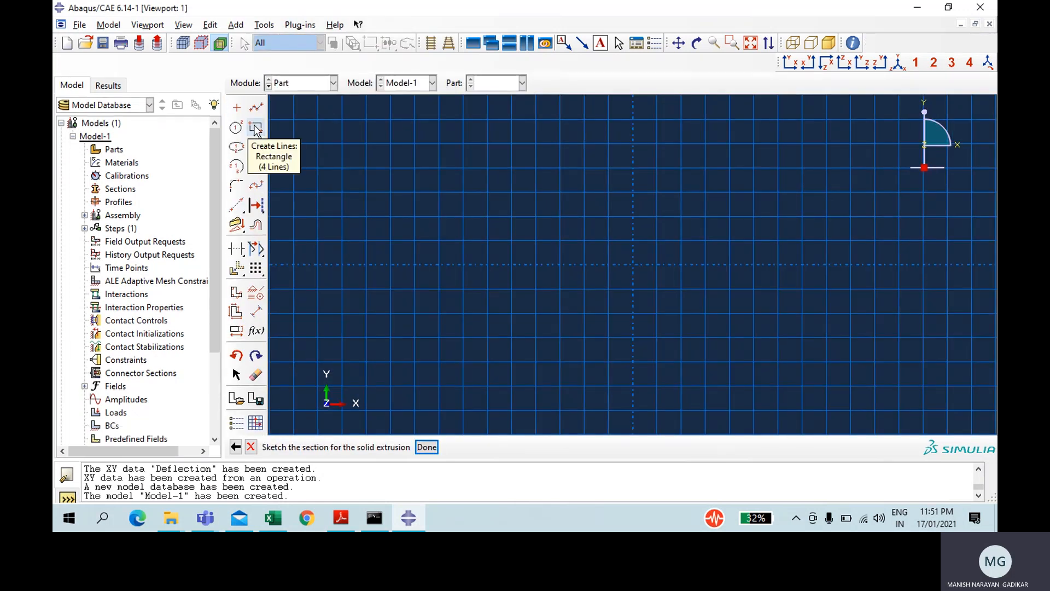
Sketch a rectangle about 0.36 wide and 0.23 high for the extrusion section, just beside the vertical axis
{"action": "left_click", "coordinate": [255, 128]}
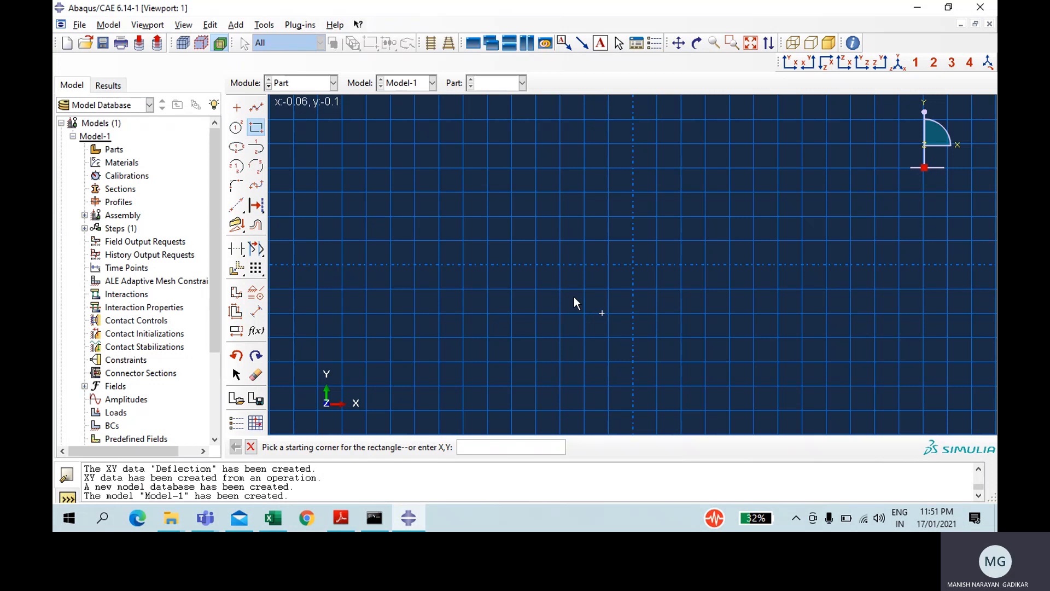
{"action": "left_click", "coordinate": [445, 223]}
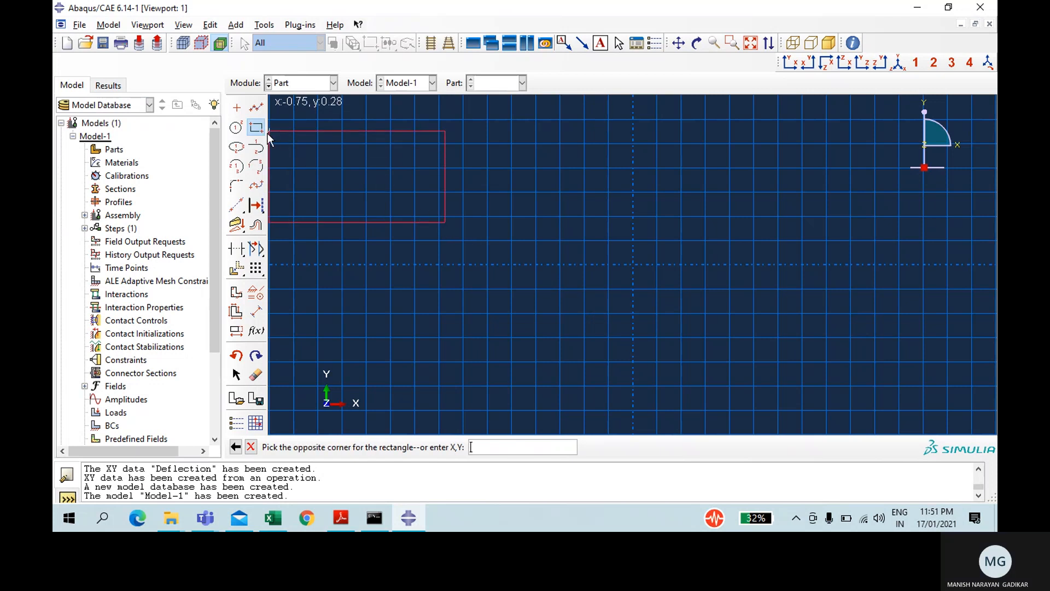
{"action": "left_click", "coordinate": [622, 330]}
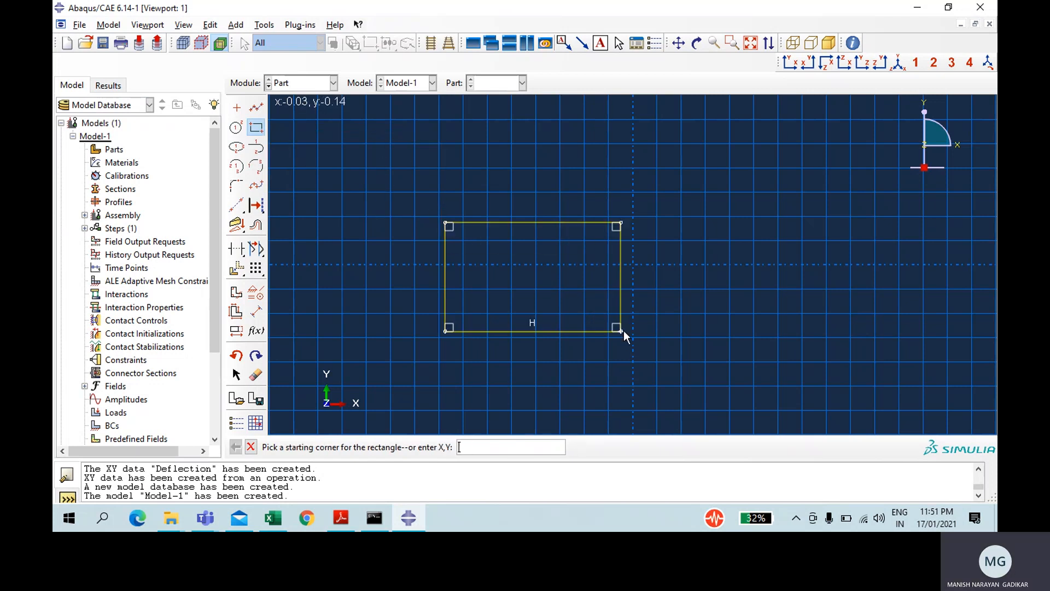
Dimension the rectangle's top edge as 0.15 and its left edge as 0.25
{"action": "left_click", "coordinate": [256, 311]}
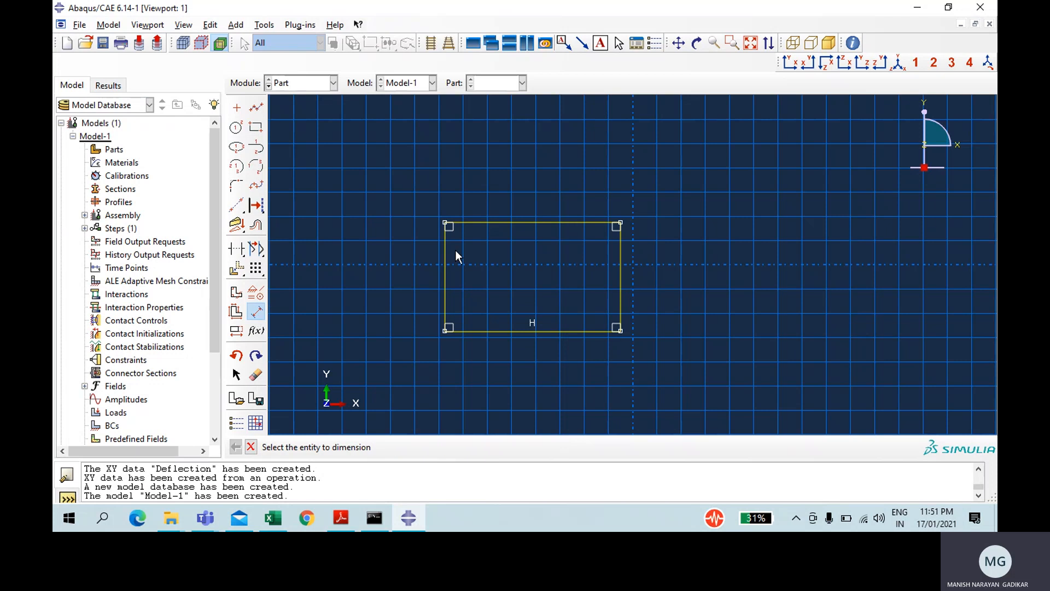
{"action": "left_click", "coordinate": [523, 221]}
{"action": "left_click", "coordinate": [520, 200]}
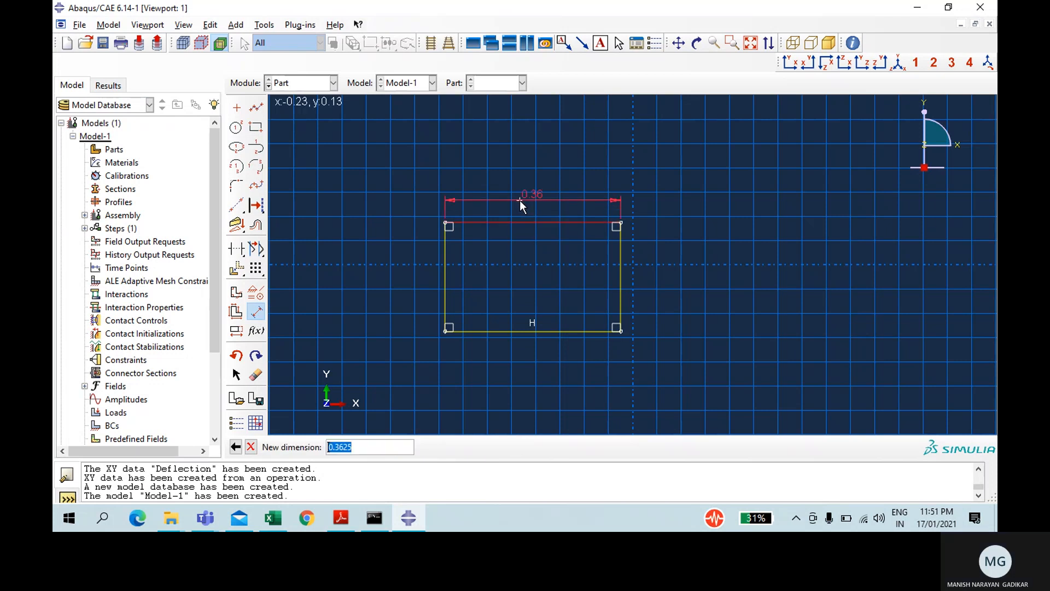
{"action": "type", "text": "0.15"}
{"action": "key", "text": "Return"}
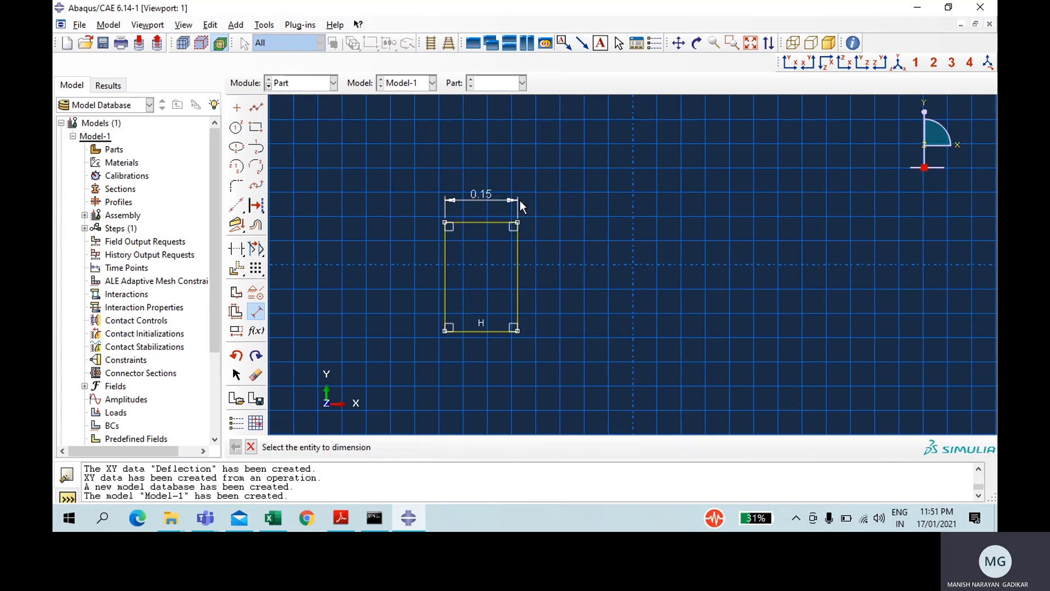
{"action": "left_click", "coordinate": [444, 250]}
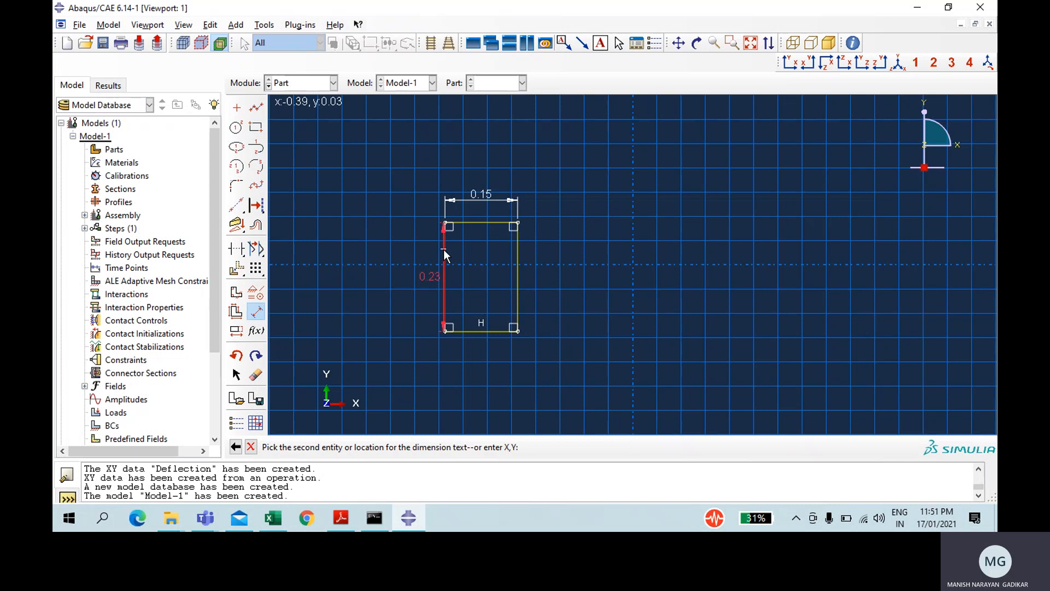
{"action": "left_click", "coordinate": [406, 257]}
{"action": "type", "text": "0.25"}
{"action": "key", "text": "Return"}
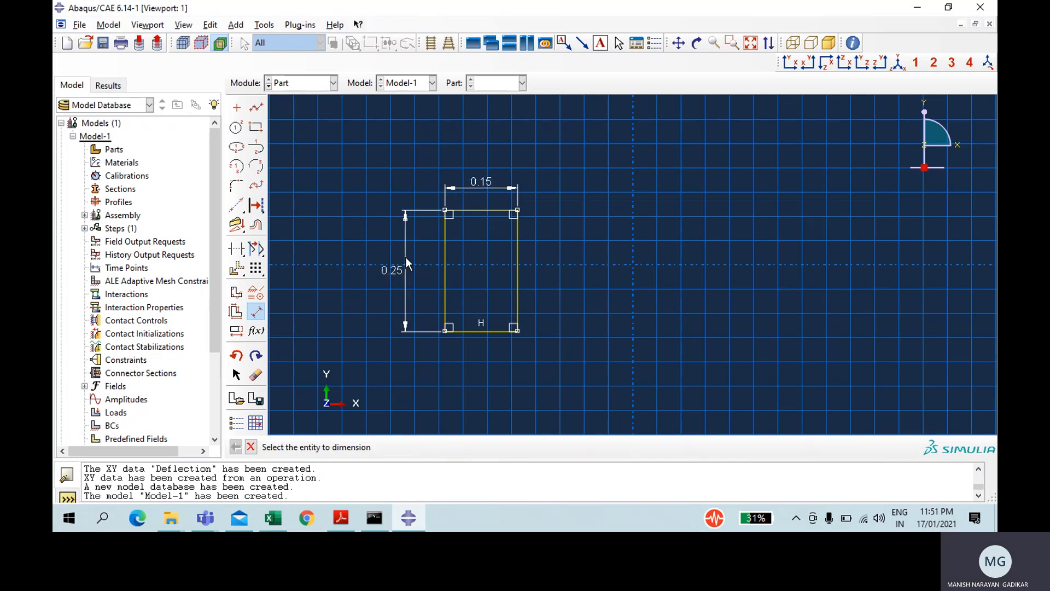
{"action": "left_click", "coordinate": [252, 447]}
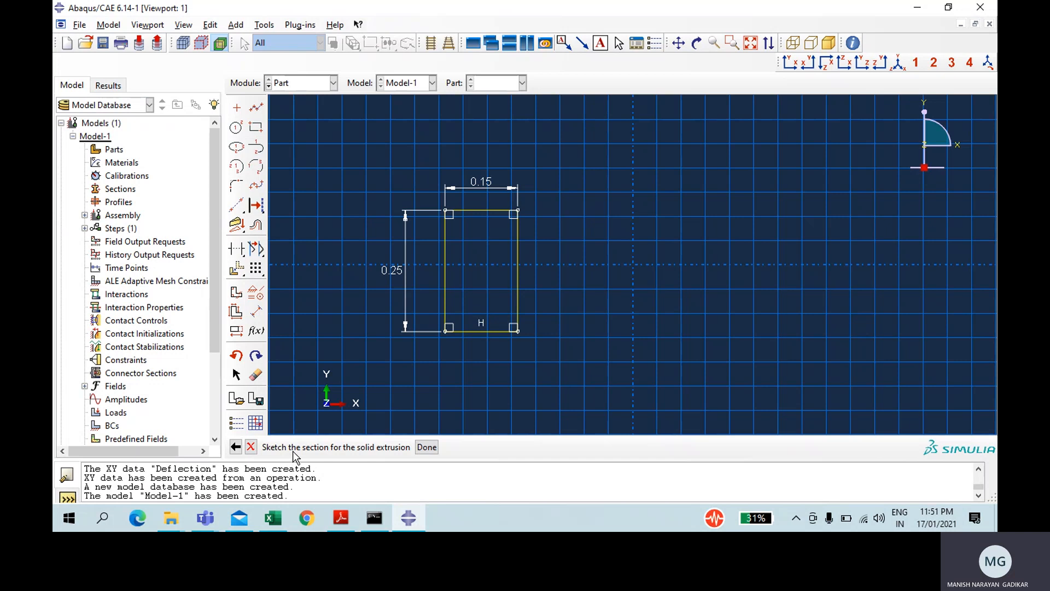
Finish the section sketch and extrude it to a depth of 2
{"action": "left_click", "coordinate": [425, 448]}
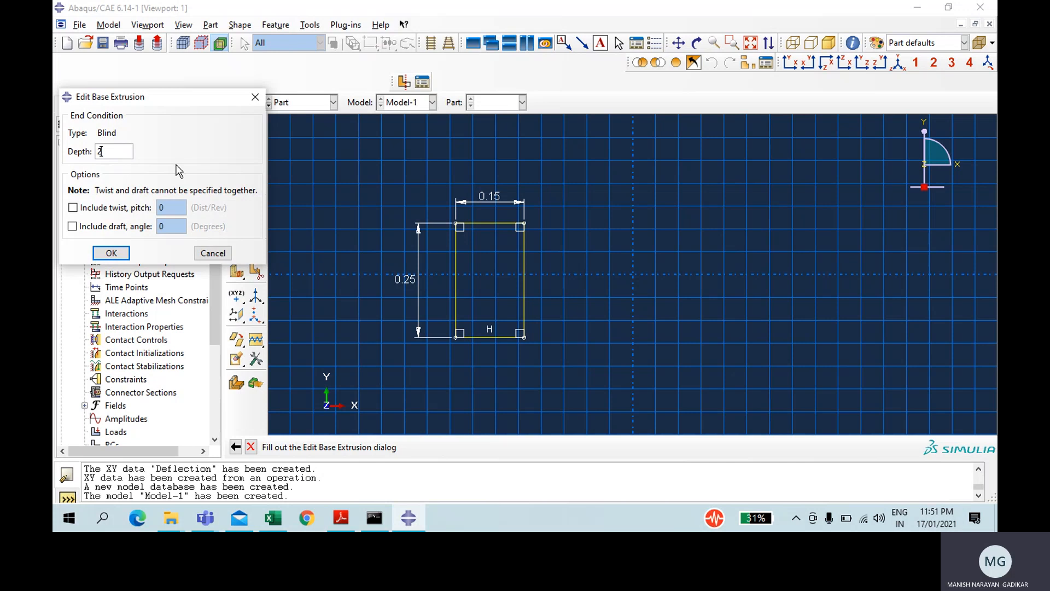
{"action": "key", "text": "Return"}
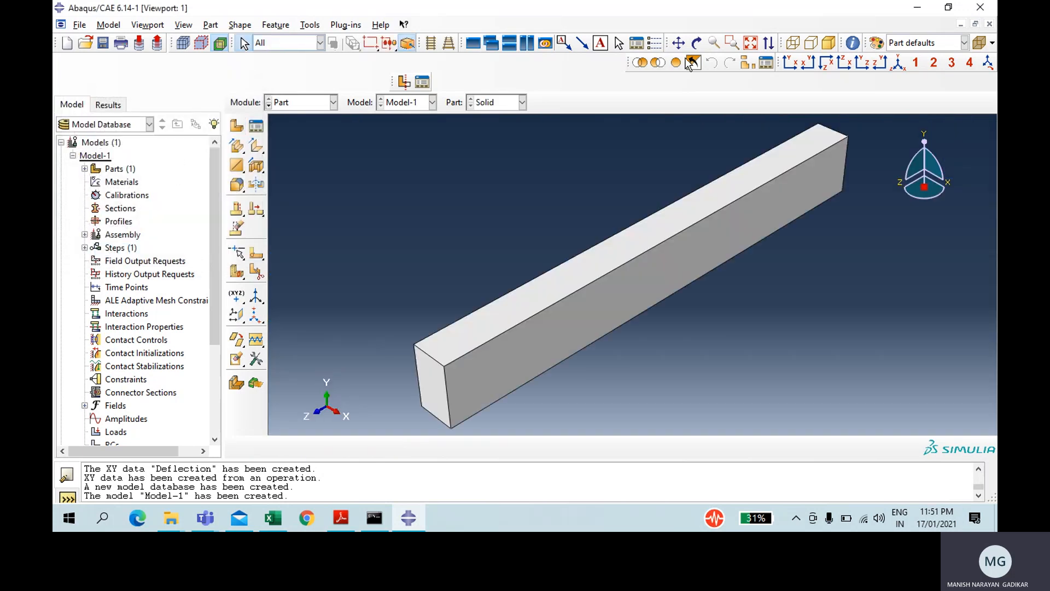
Create a material named Steel and give it a uniform mass density
{"action": "left_click", "coordinate": [288, 107]}
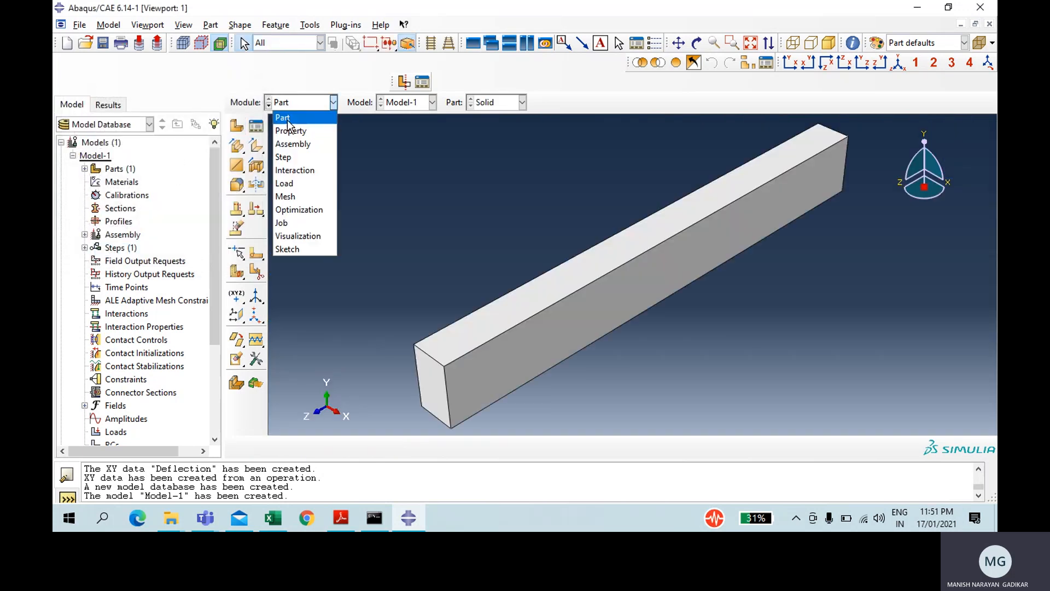
{"action": "left_click", "coordinate": [292, 134]}
{"action": "left_click", "coordinate": [236, 127]}
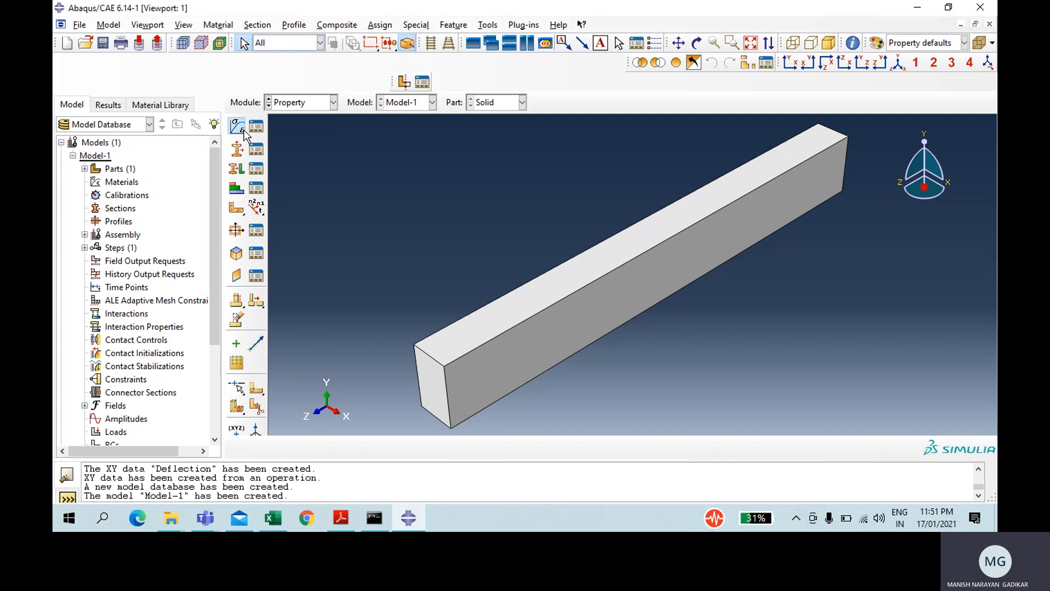
{"action": "type", "text": "Steel"}
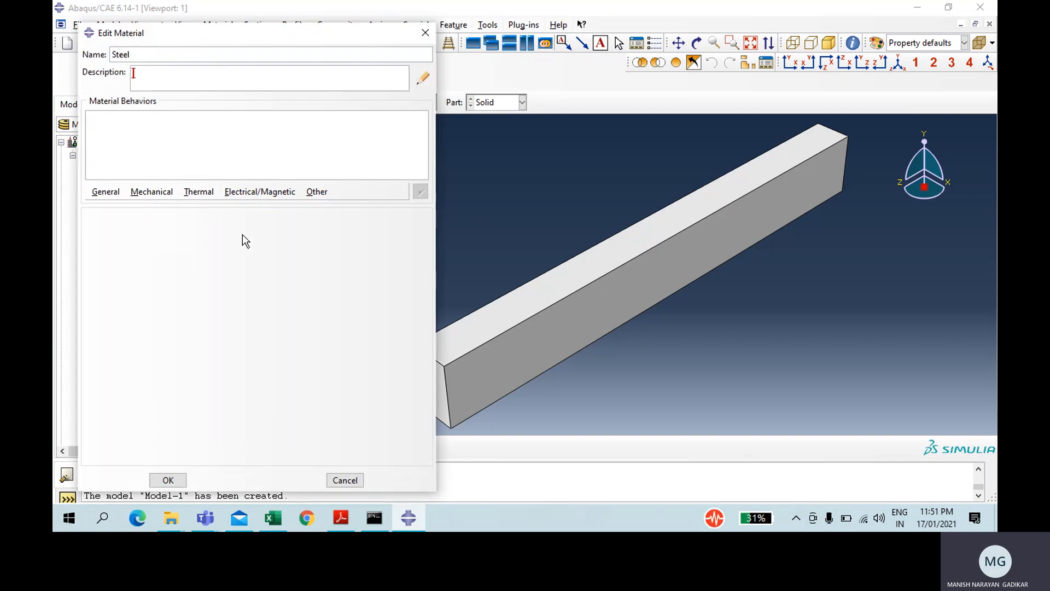
{"action": "left_click", "coordinate": [109, 195]}
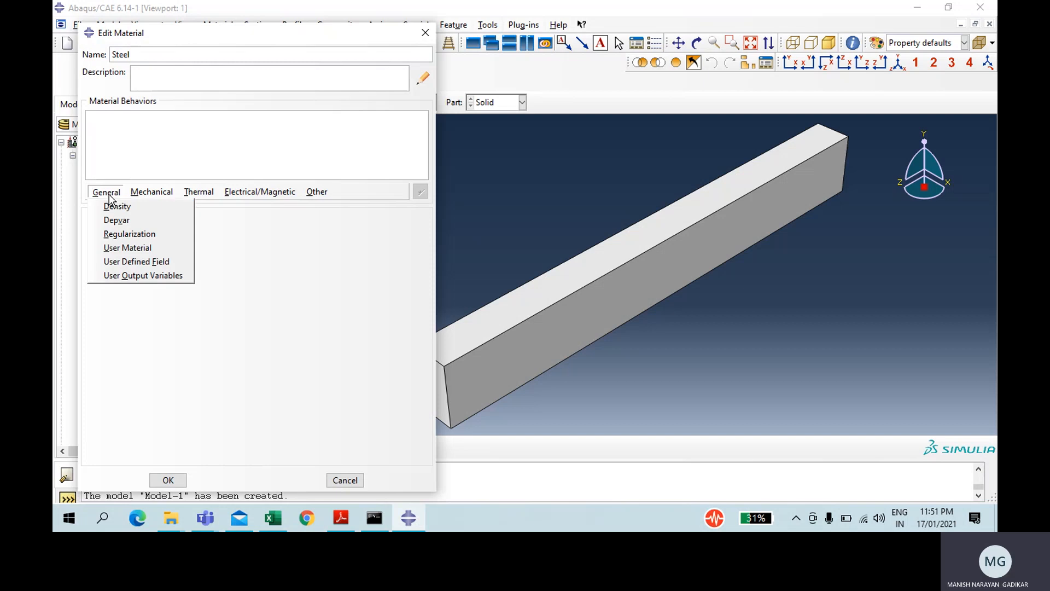
{"action": "left_click", "coordinate": [109, 206]}
{"action": "left_click", "coordinate": [143, 328]}
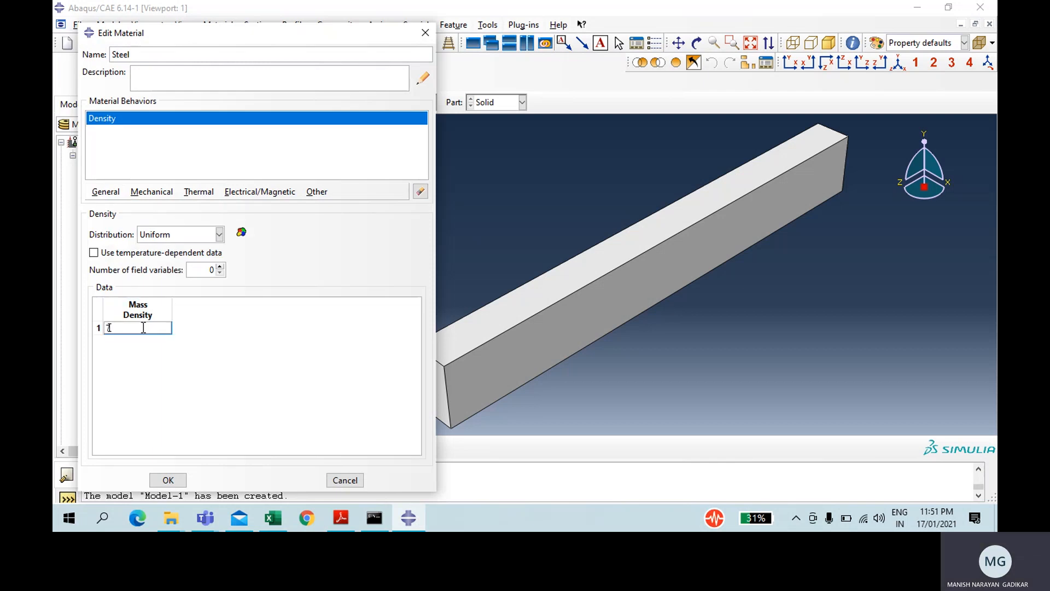
Add isotropic elasticity to Steel with Young's modulus 200e9 and a Poisson's ratio, completing the material
{"action": "left_click", "coordinate": [155, 192]}
{"action": "mouse_move", "coordinate": [169, 211]}
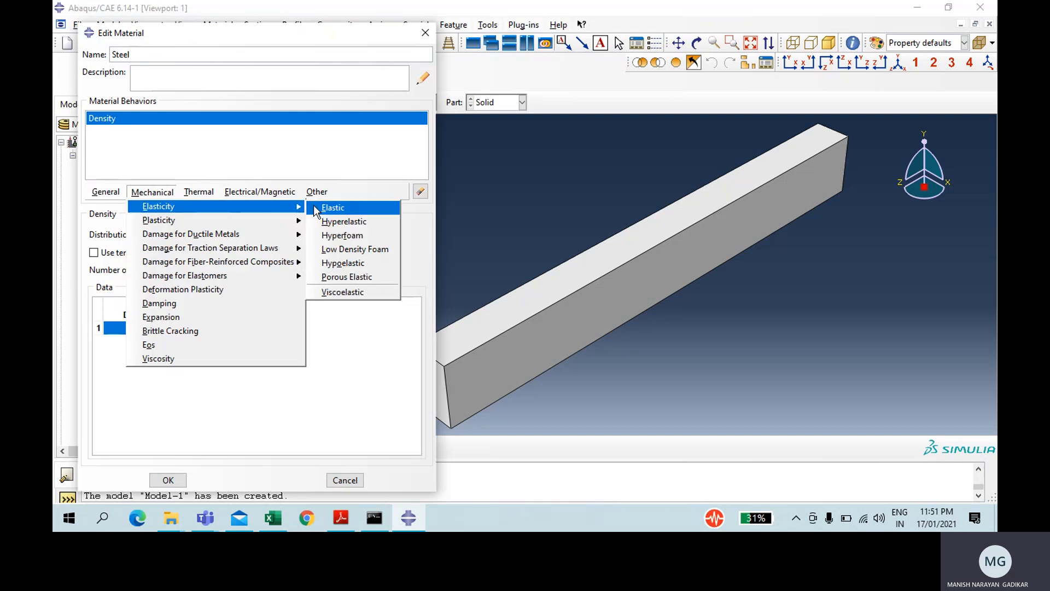
{"action": "left_click", "coordinate": [355, 207]}
{"action": "left_click", "coordinate": [143, 377]}
{"action": "type", "text": "20"}
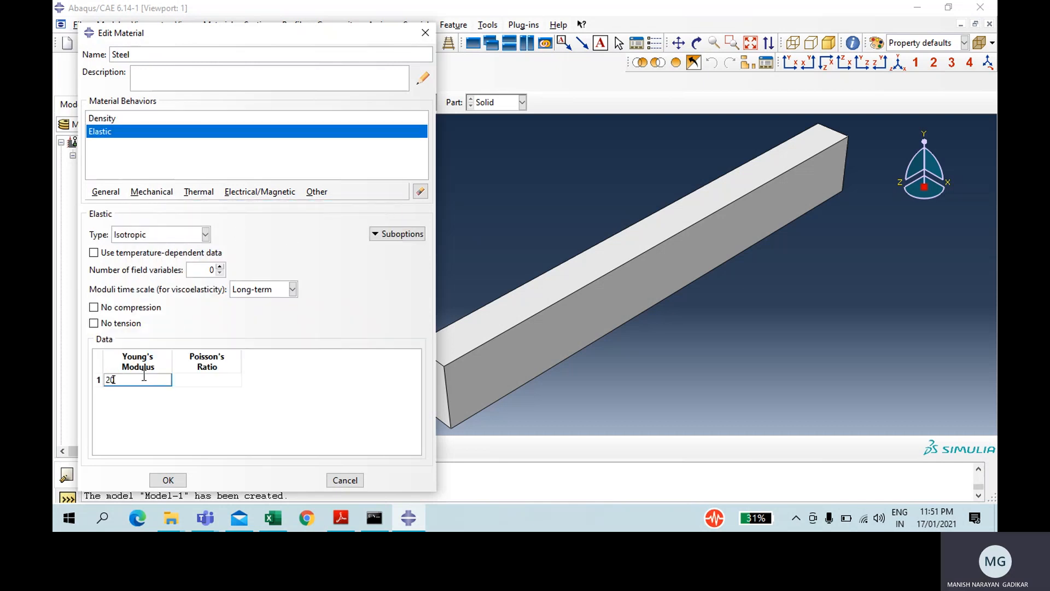
{"action": "type", "text": "0e9"}
{"action": "key", "text": "Tab"}
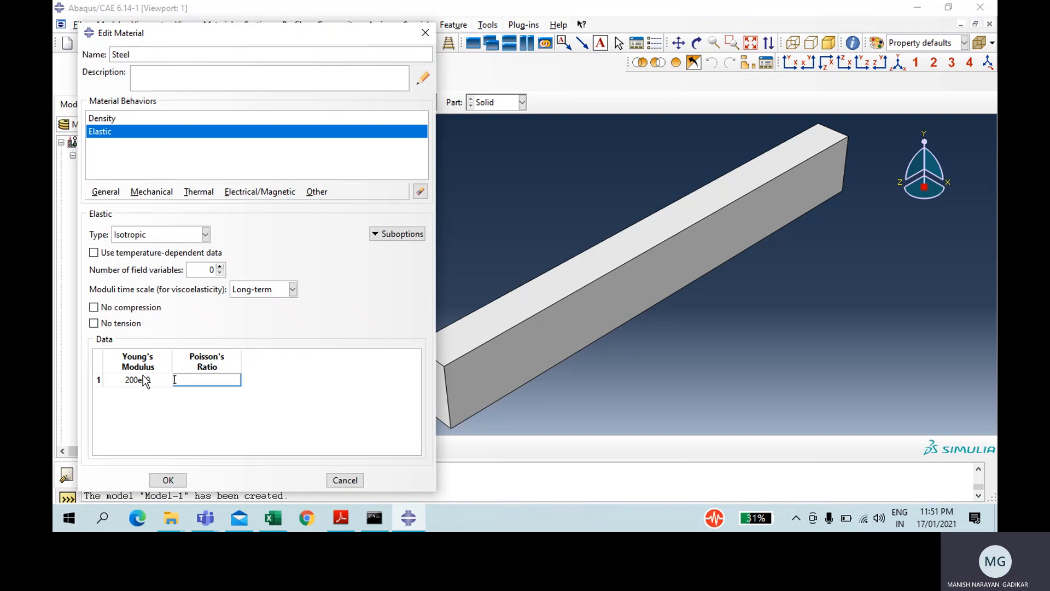
{"action": "left_click", "coordinate": [168, 480]}
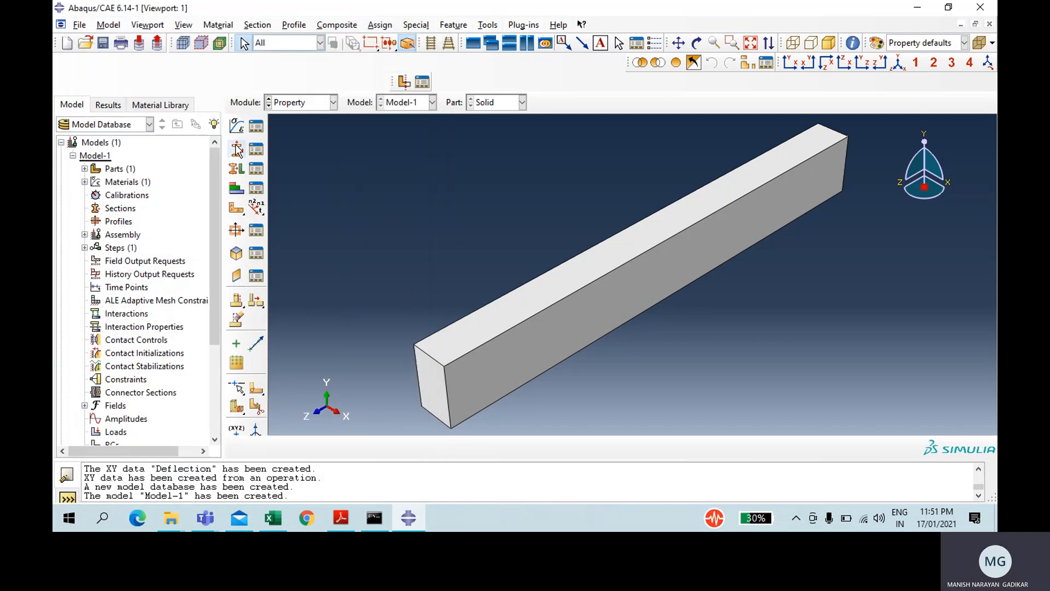
Create a homogeneous solid section named Solid that uses the Steel material
{"action": "left_click", "coordinate": [237, 149]}
{"action": "type", "text": "Solid"}
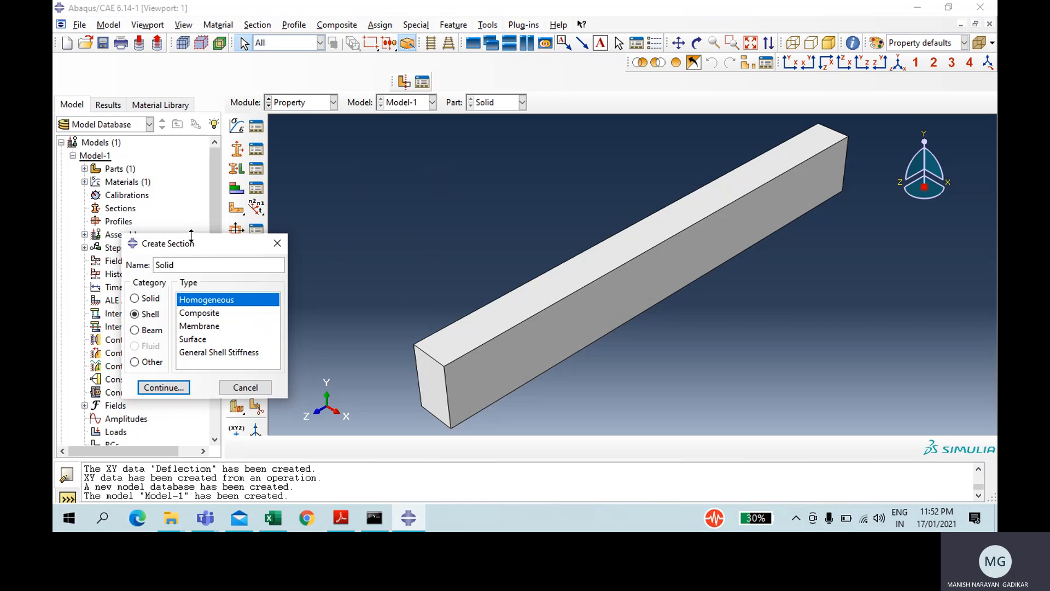
{"action": "left_click", "coordinate": [151, 299]}
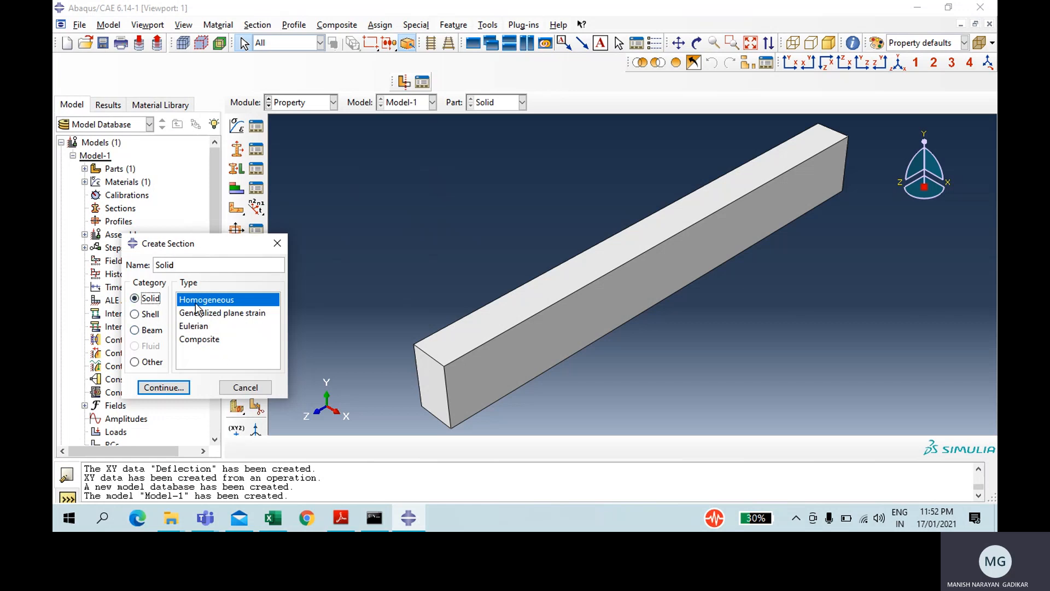
{"action": "left_click", "coordinate": [176, 388]}
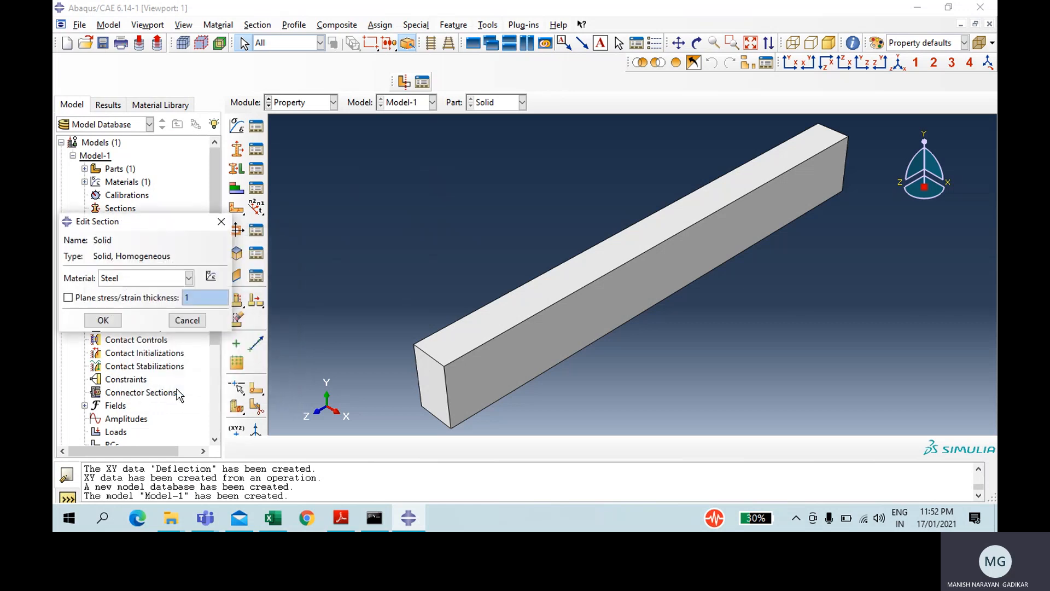
{"action": "left_click", "coordinate": [120, 322]}
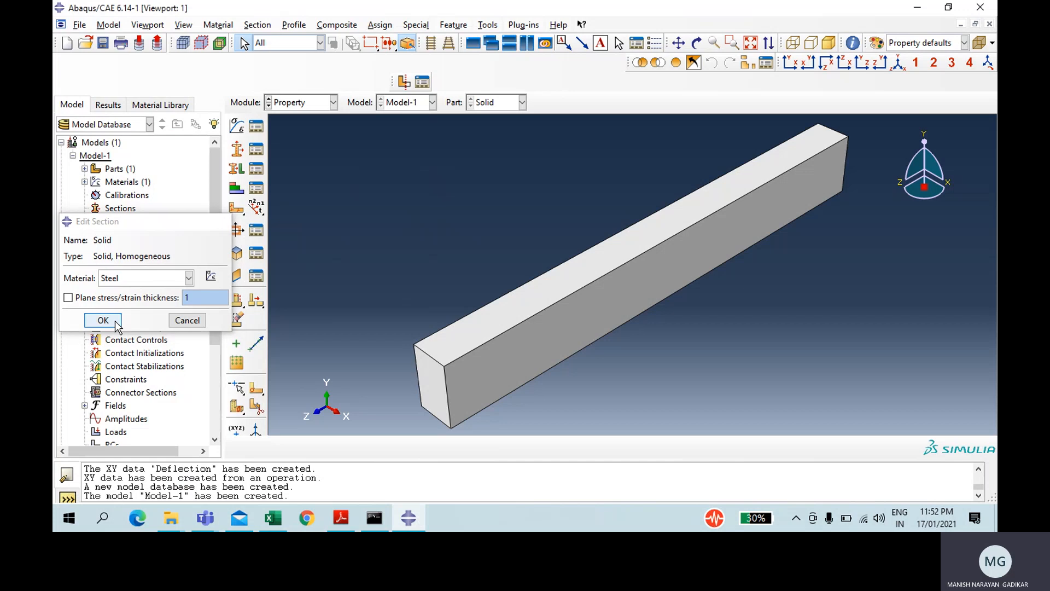
Assign the Solid section to the entire beam, creating the region set Set-1
{"action": "left_click", "coordinate": [239, 170]}
{"action": "left_click_drag", "start_coordinate": [432, 146], "coordinate": [718, 435]}
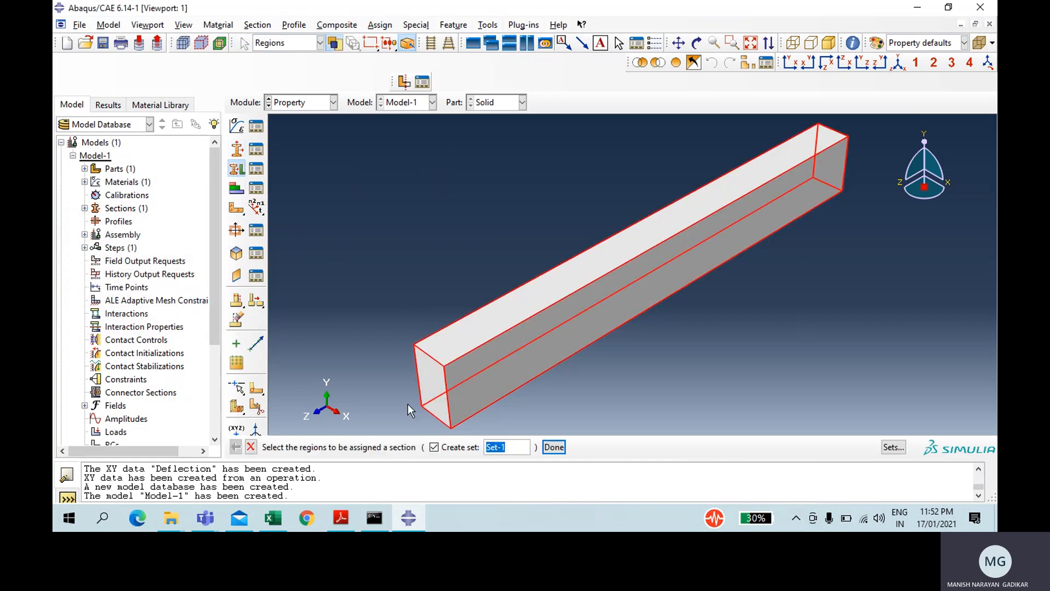
{"action": "left_click", "coordinate": [554, 447]}
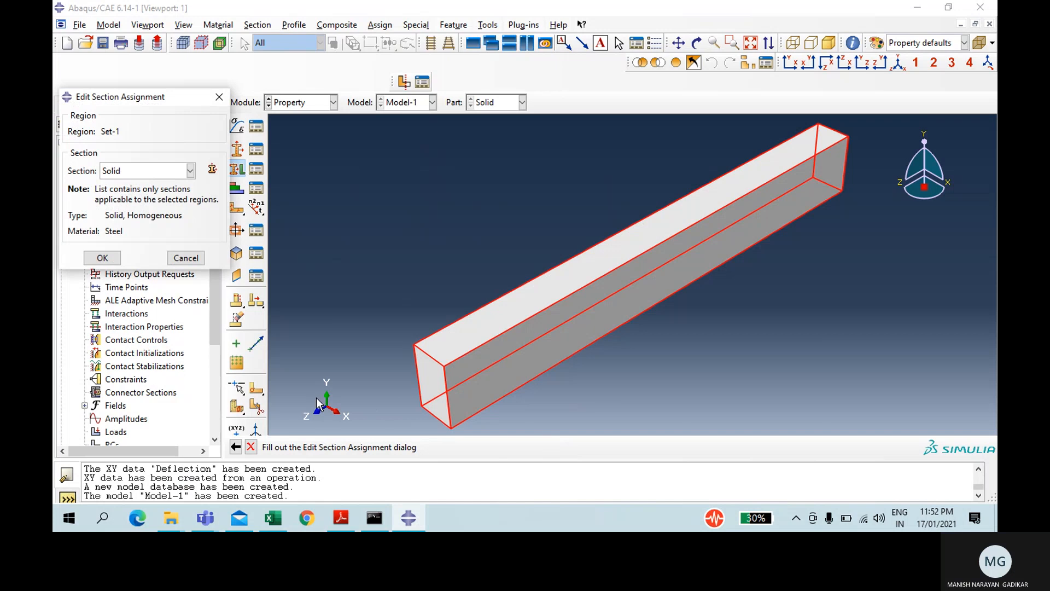
{"action": "left_click", "coordinate": [102, 257]}
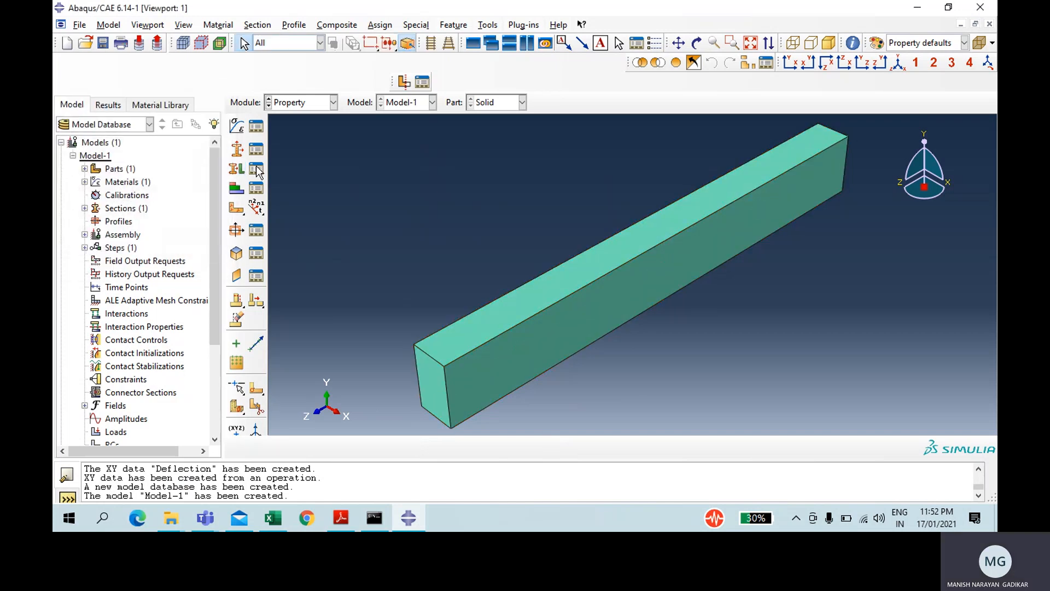
Add an independent instance of the Solid part to the assembly
{"action": "left_click", "coordinate": [328, 104]}
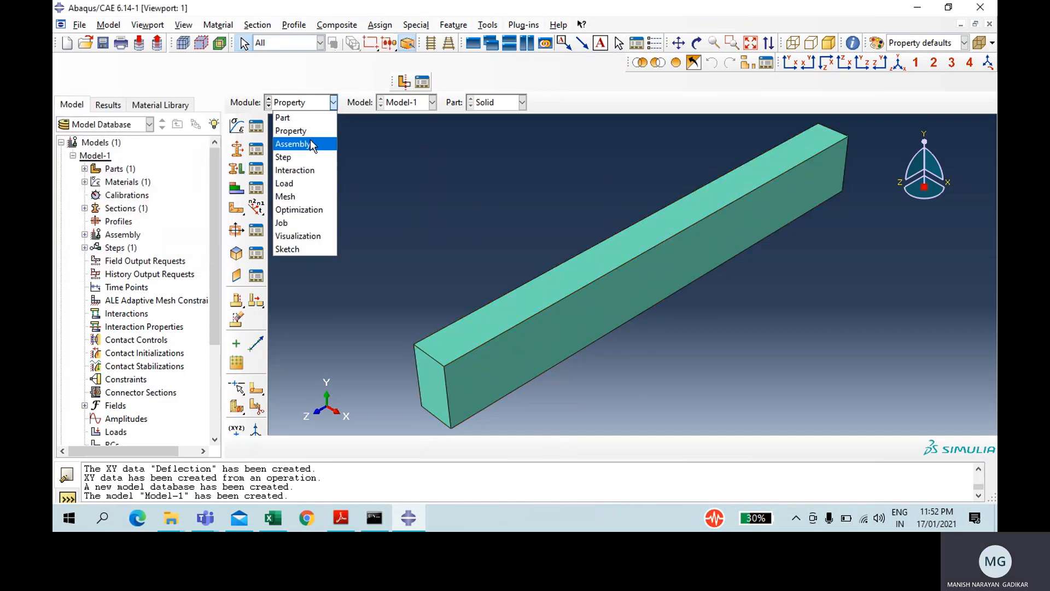
{"action": "left_click", "coordinate": [301, 142]}
{"action": "left_click", "coordinate": [239, 126]}
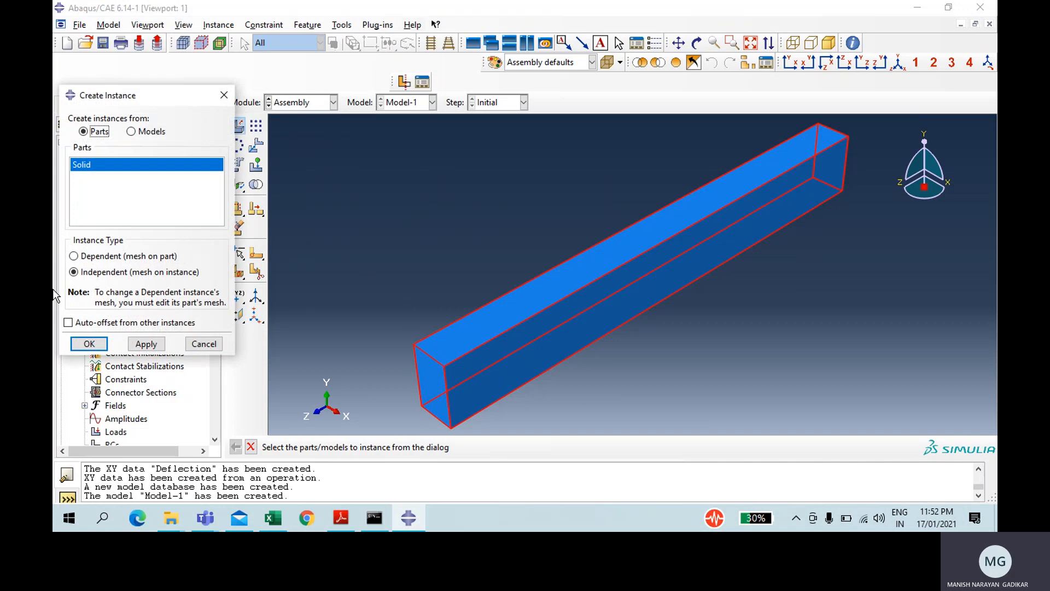
{"action": "left_click", "coordinate": [89, 344]}
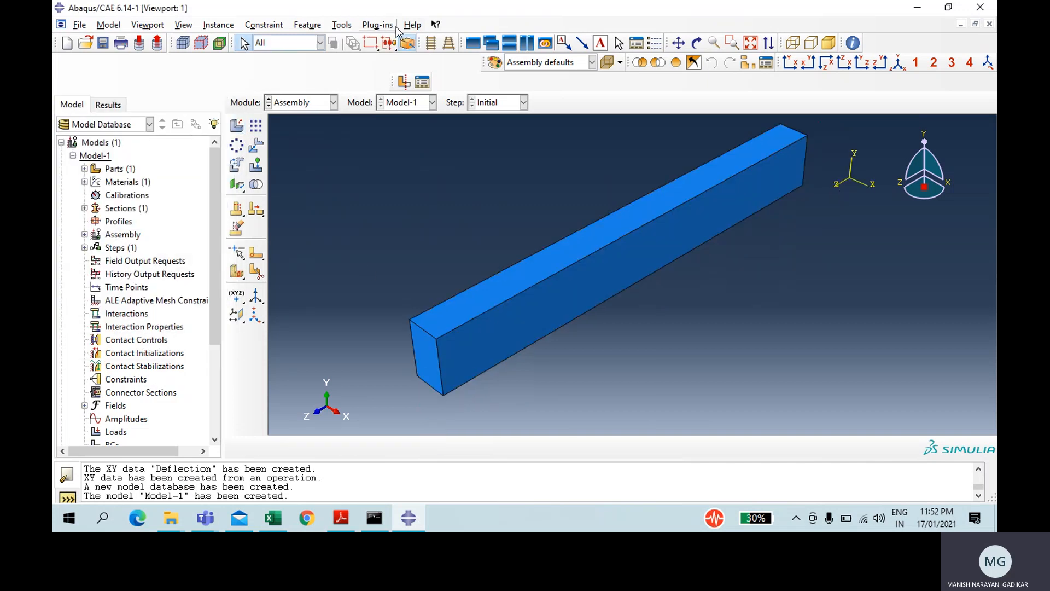
Create a Dynamic, Explicit step named Step-1 after the initial step, with a time period of 1 and Nlgeom on
{"action": "left_click", "coordinate": [303, 101]}
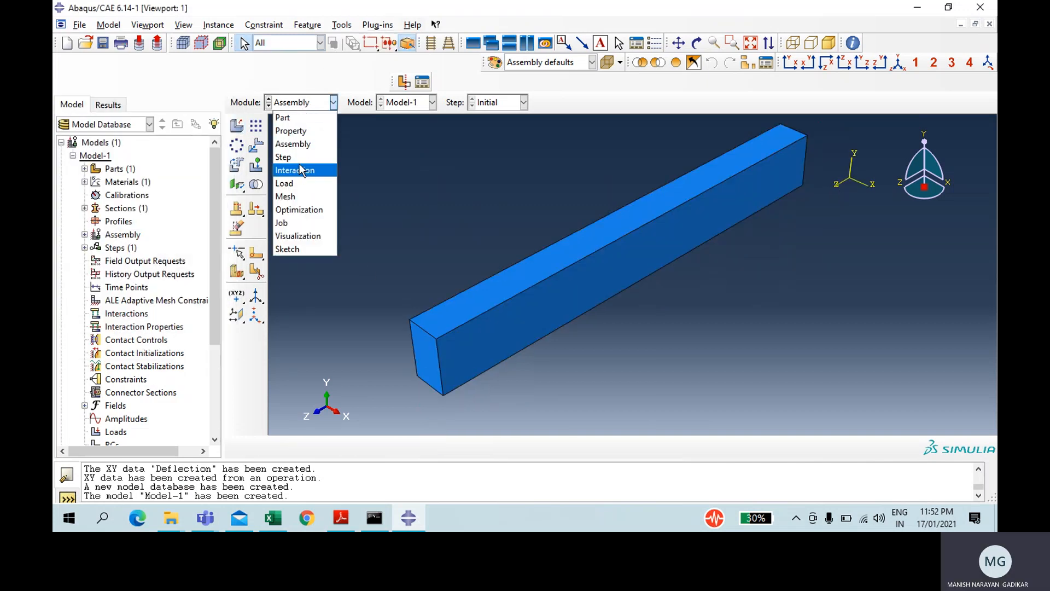
{"action": "left_click", "coordinate": [297, 159]}
{"action": "left_click", "coordinate": [234, 127]}
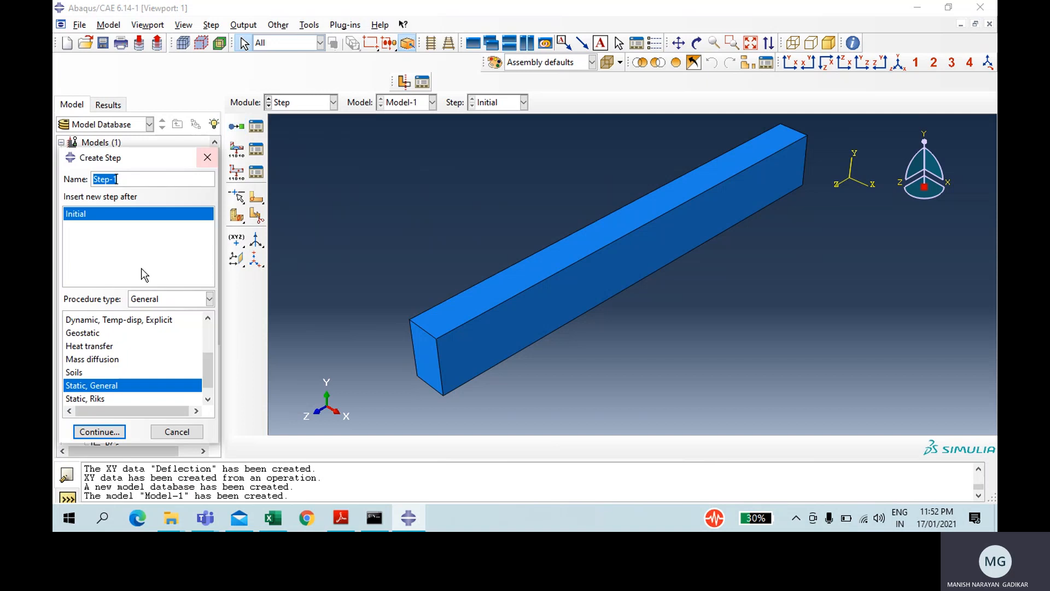
{"action": "left_click", "coordinate": [97, 329]}
{"action": "key", "text": "Up"}
{"action": "key", "text": "Up"}
{"action": "key", "text": "Up"}
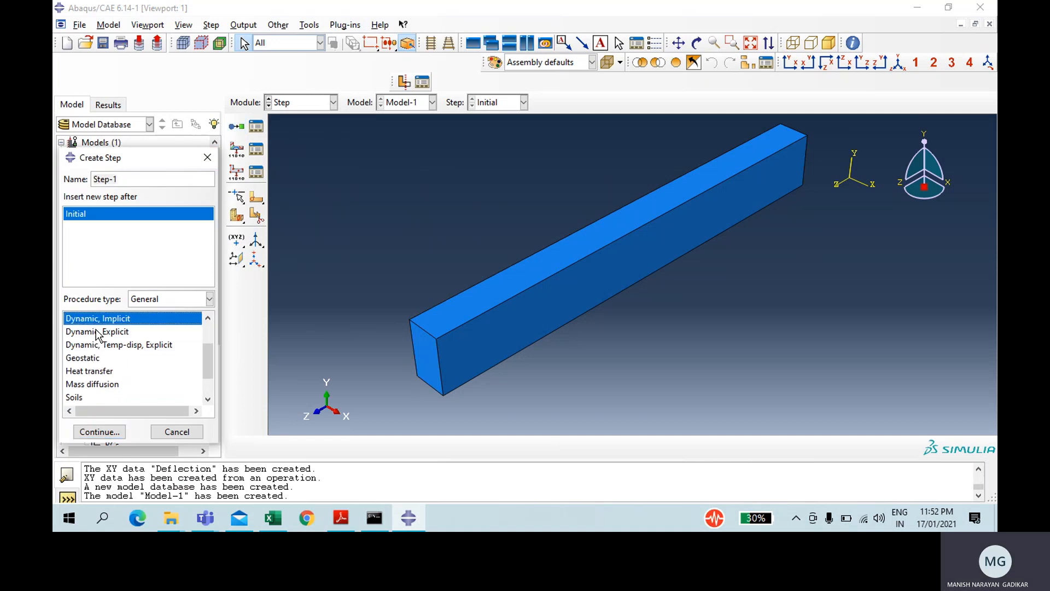
{"action": "key", "text": "Down"}
{"action": "double_click", "coordinate": [96, 330]}
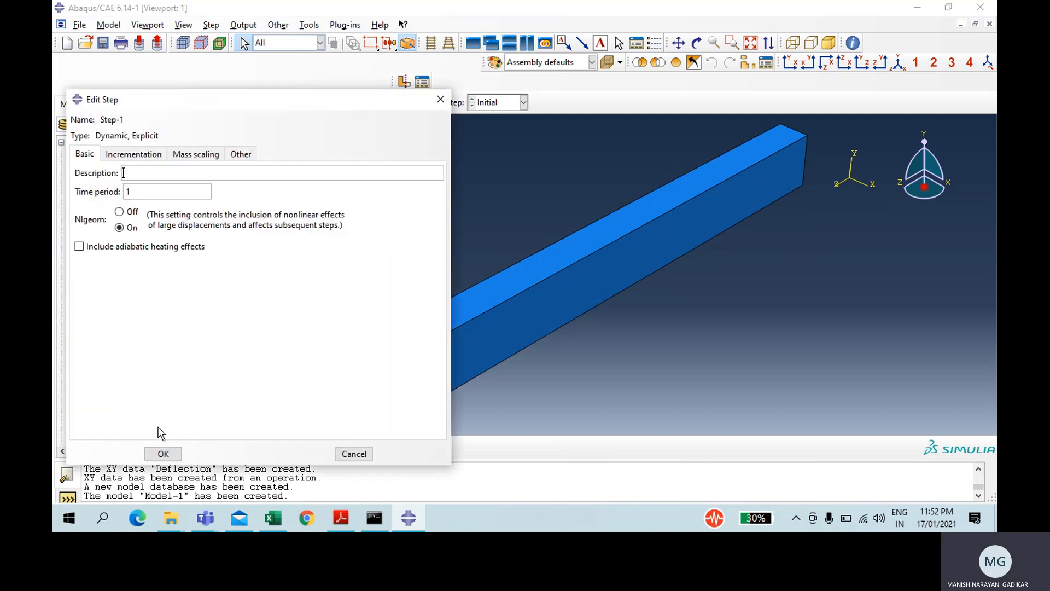
{"action": "left_click", "coordinate": [163, 454]}
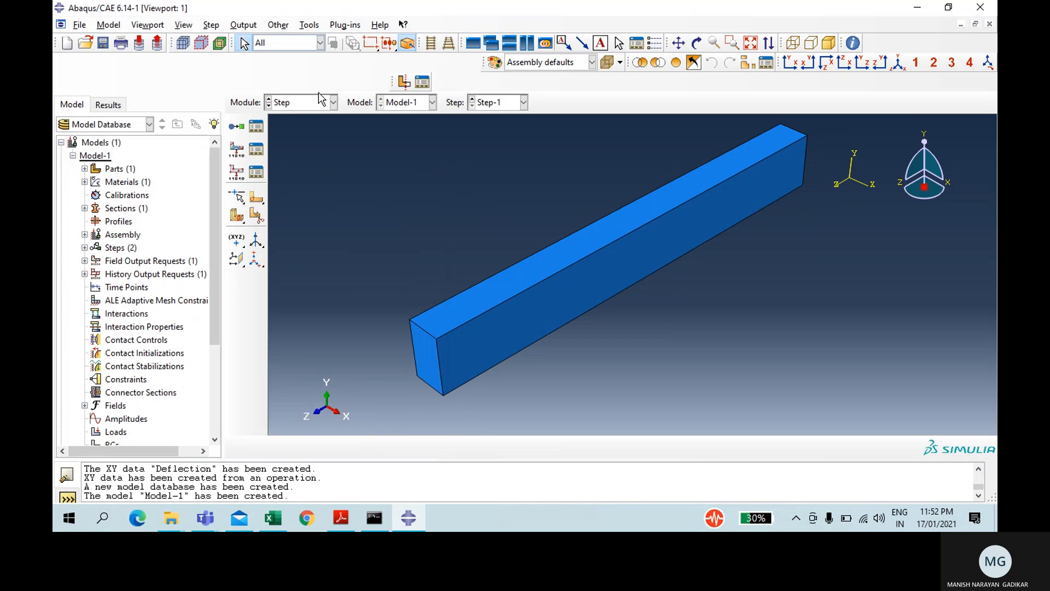
Start a mechanical Symmetry/Antisymmetry/Encastre boundary condition named Fied in Step-1
{"action": "left_click", "coordinate": [304, 102]}
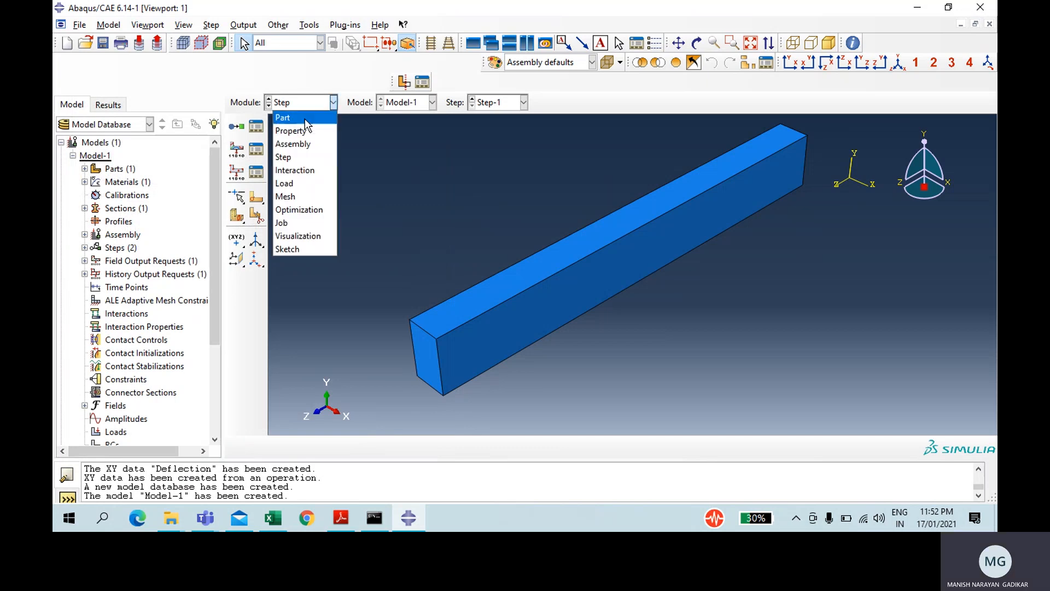
{"action": "left_click", "coordinate": [304, 183]}
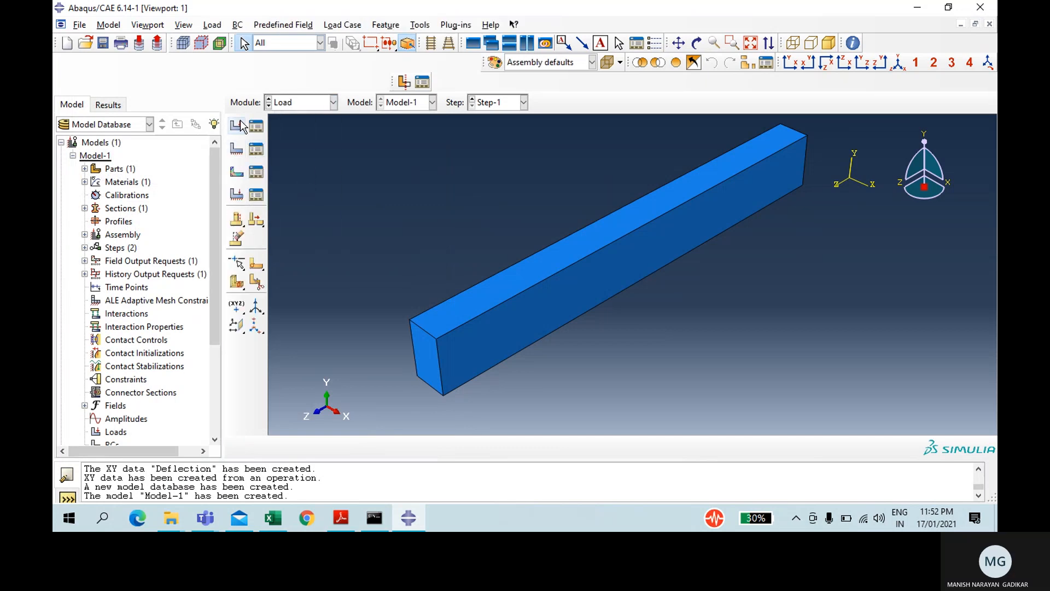
{"action": "left_click", "coordinate": [240, 147]}
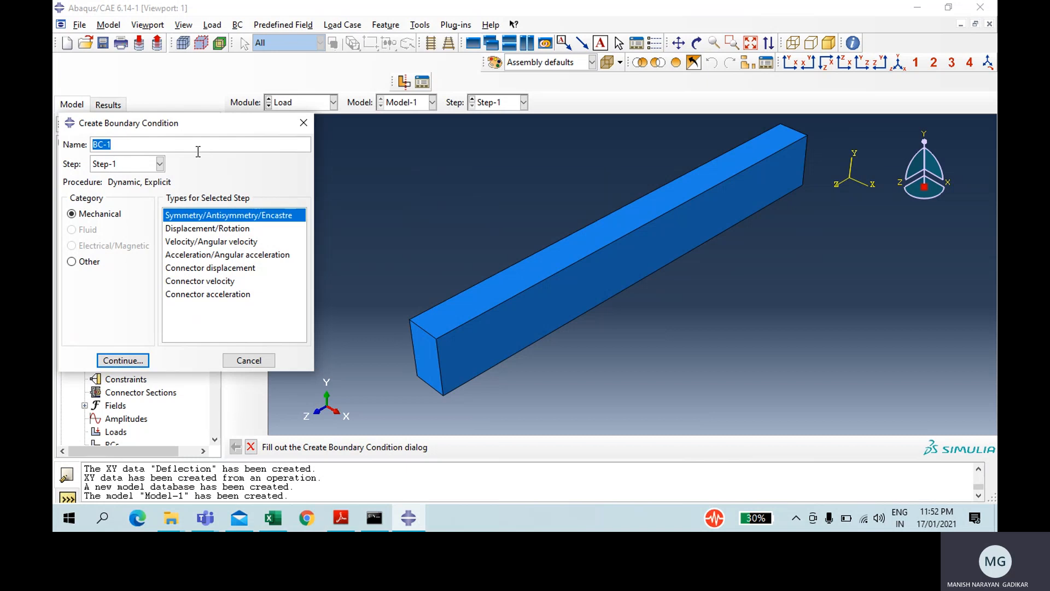
{"action": "left_click", "coordinate": [198, 151]}
{"action": "key", "text": "BackSpace"}
{"action": "key", "text": "BackSpace"}
{"action": "type", "text": "Fi"}
{"action": "key", "text": "Return"}
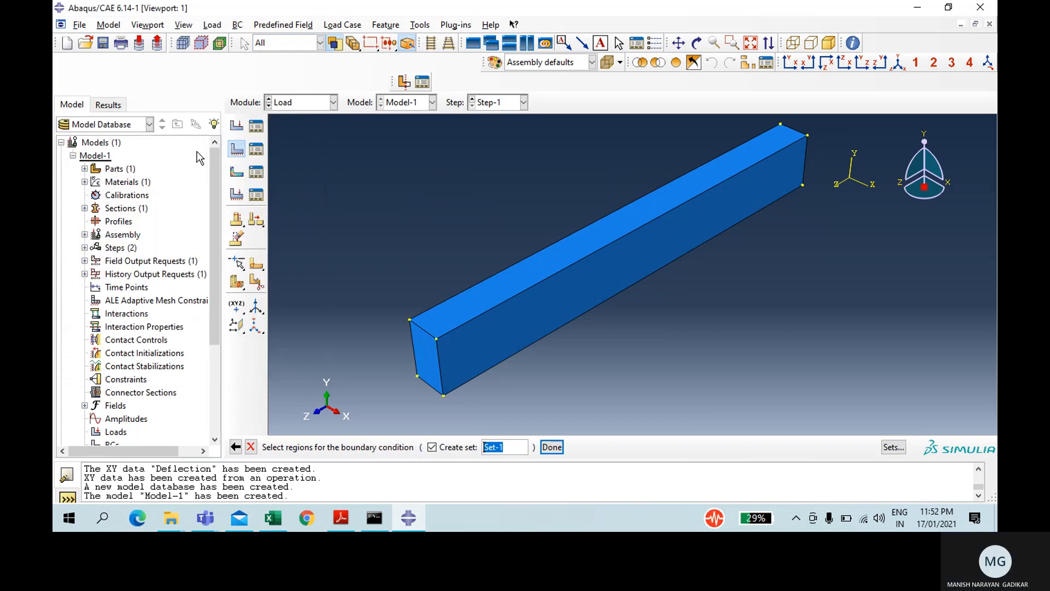
Apply the ENCASTRE constraint to the beam's near end face
{"action": "left_click", "coordinate": [431, 365]}
{"action": "left_click", "coordinate": [549, 447]}
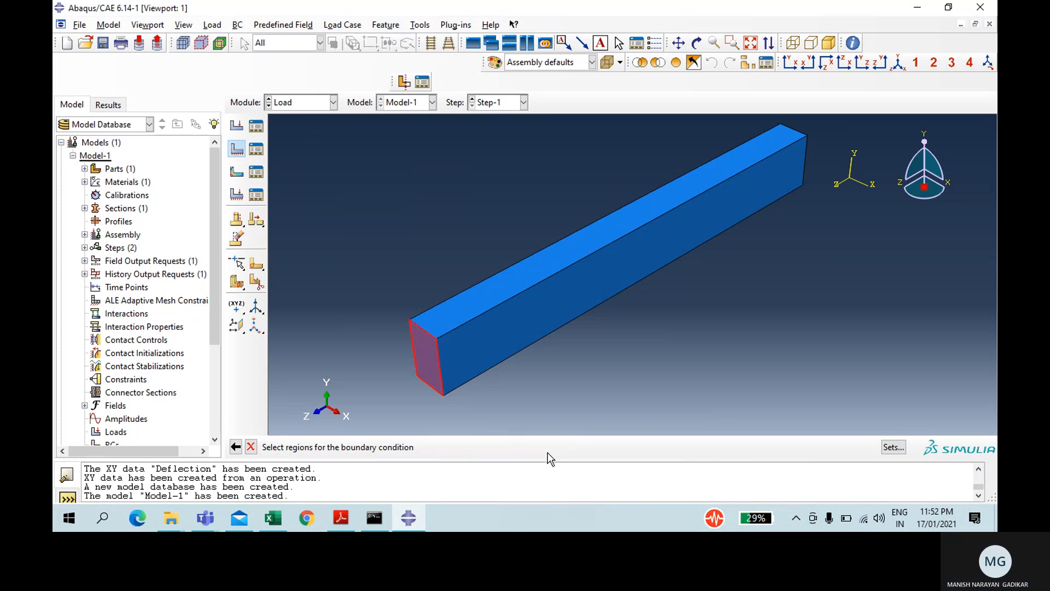
{"action": "left_click", "coordinate": [131, 339]}
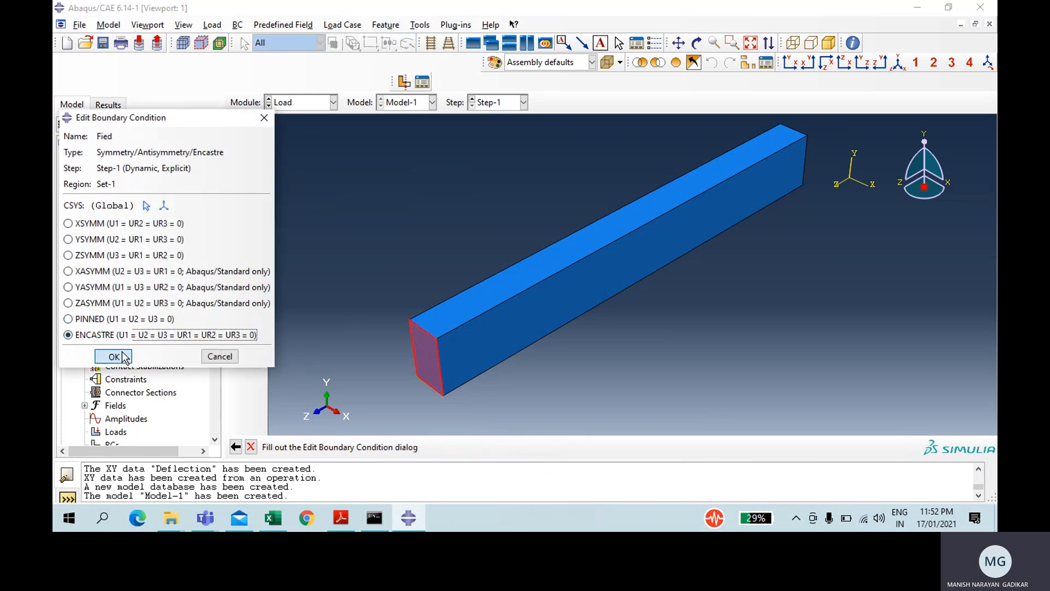
{"action": "left_click", "coordinate": [114, 356]}
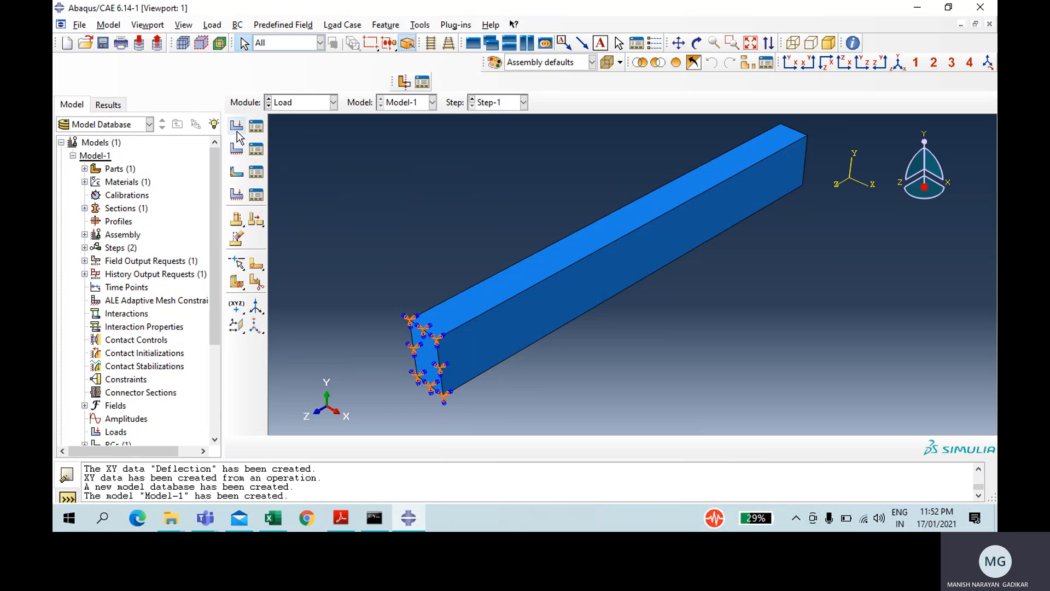
Start a mechanical Surface traction load named Traction in Step-1
{"action": "left_click", "coordinate": [237, 148]}
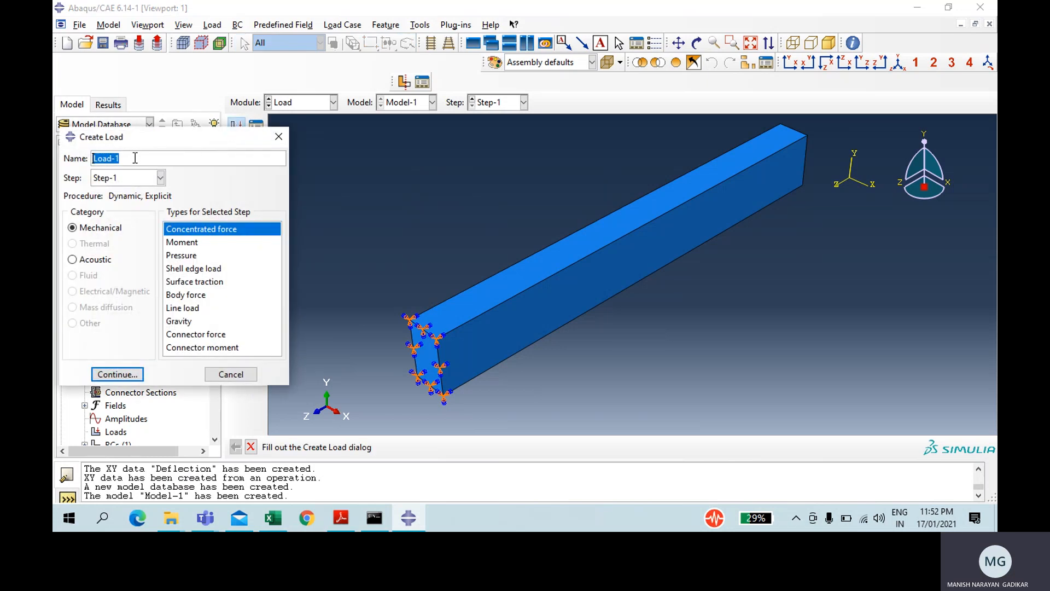
{"action": "type", "text": "COn"}
{"action": "key", "text": "BackSpace"}
{"action": "key", "text": "BackSpace"}
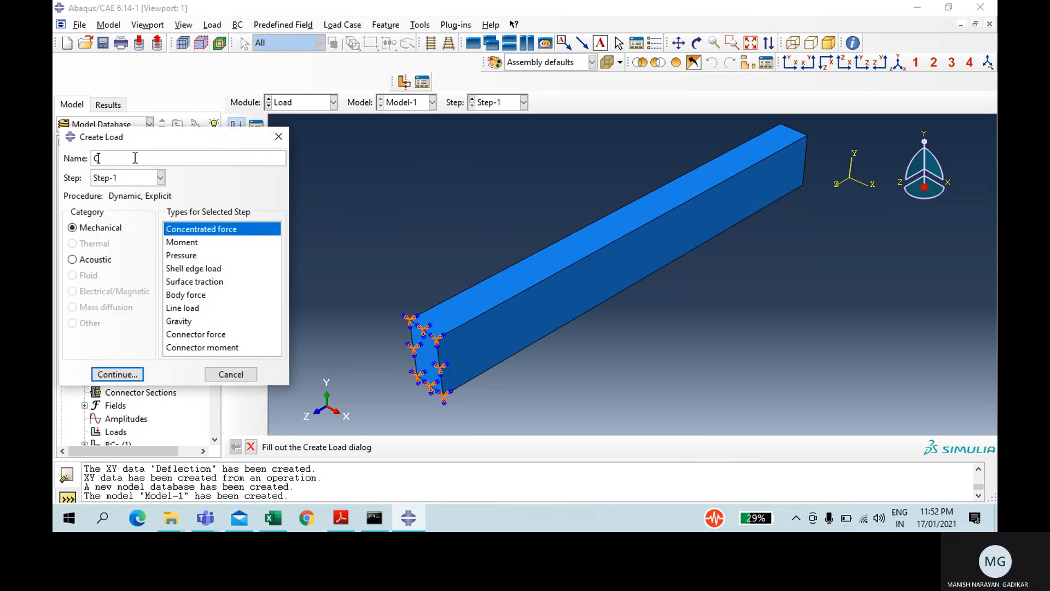
{"action": "type", "text": "on"}
{"action": "type", "text": "c"}
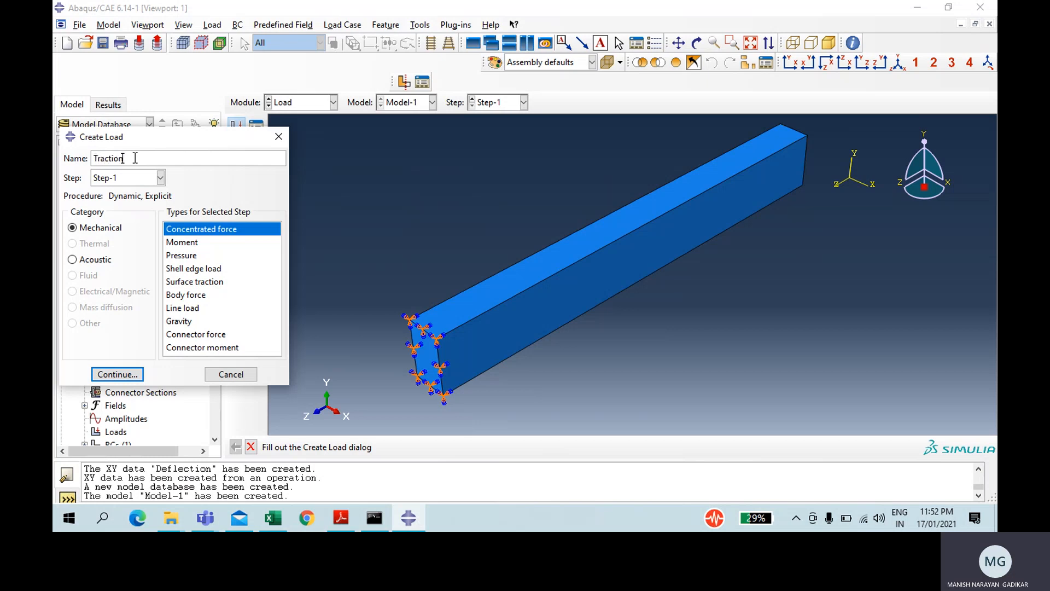
{"action": "left_click", "coordinate": [205, 291]}
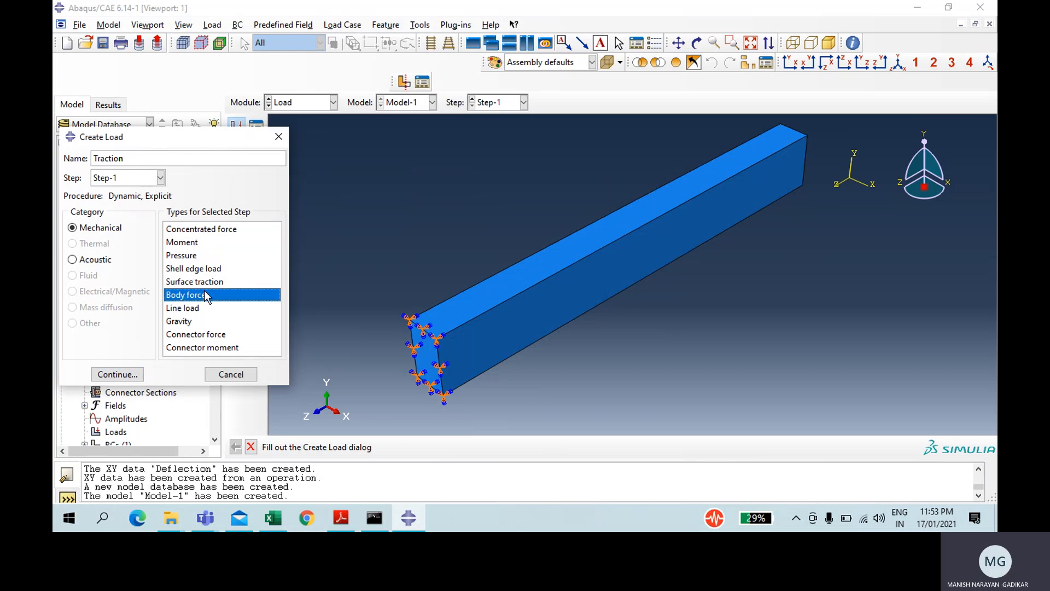
{"action": "left_click", "coordinate": [195, 281]}
{"action": "left_click", "coordinate": [117, 374]}
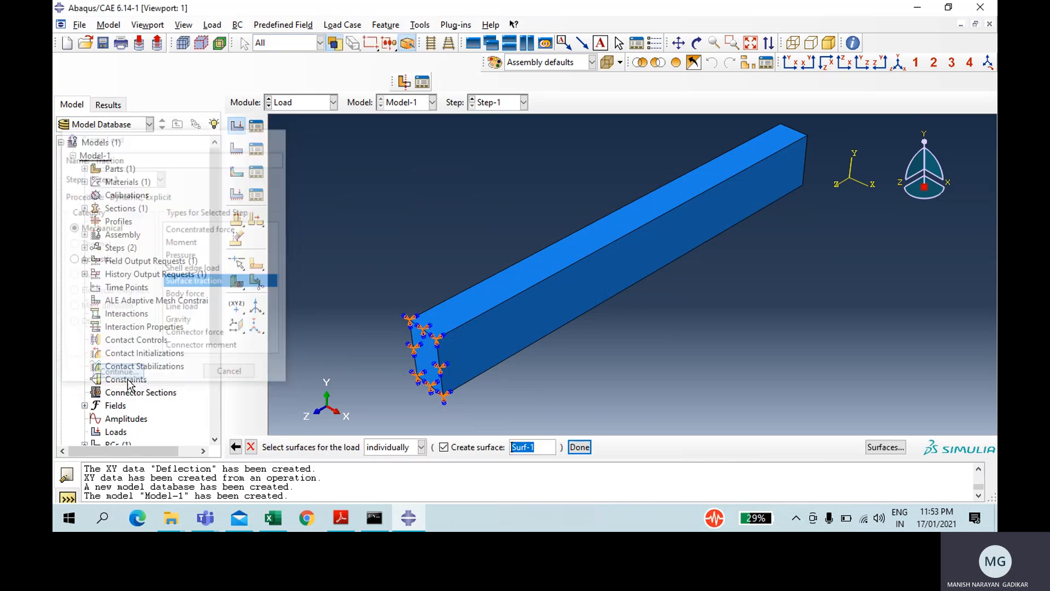
Assign the beam's free end face as the surface Surf-1 for the traction load
{"action": "left_click", "coordinate": [696, 43]}
{"action": "left_click_drag", "start_coordinate": [703, 192], "coordinate": [664, 282]}
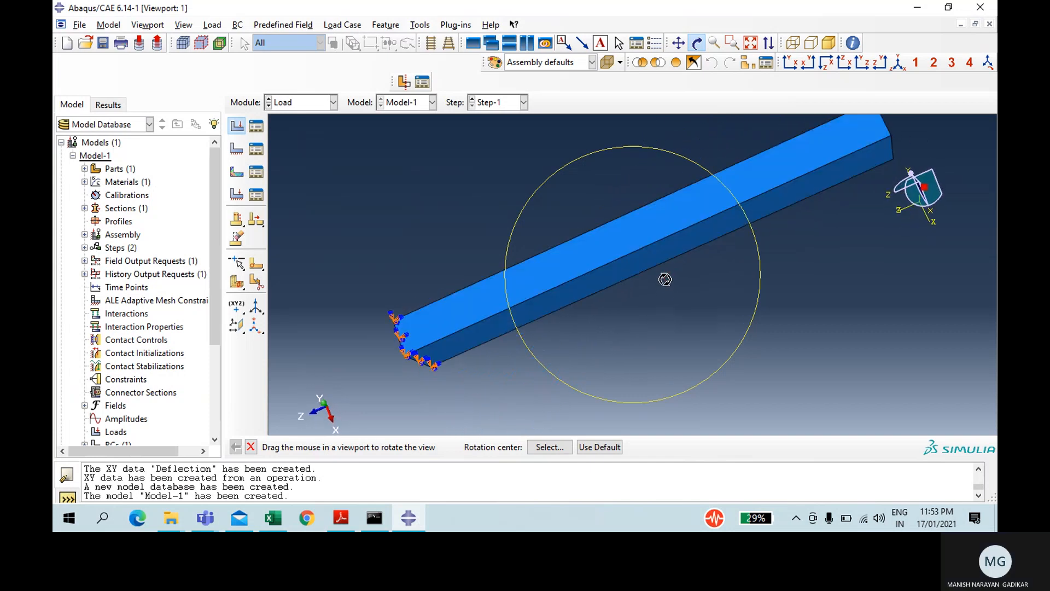
{"action": "left_click", "coordinate": [896, 63]}
{"action": "left_click", "coordinate": [695, 45]}
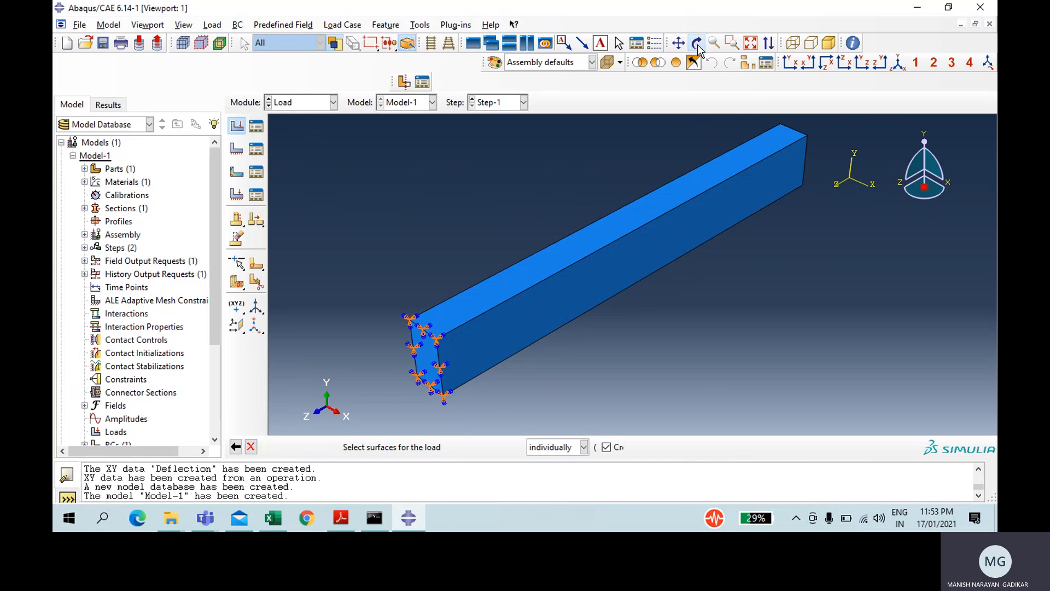
{"action": "left_click", "coordinate": [696, 43]}
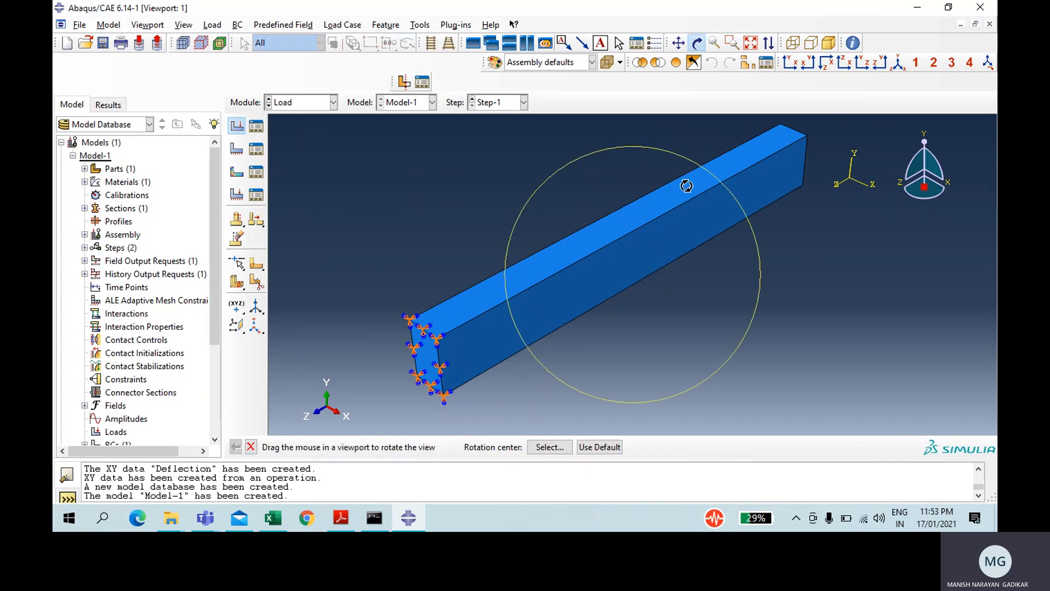
{"action": "mouse_move", "coordinate": [674, 207]}
{"action": "left_mouse_down"}
{"action": "mouse_move", "coordinate": [671, 189]}
{"action": "mouse_move", "coordinate": [647, 199]}
{"action": "mouse_move", "coordinate": [648, 221]}
{"action": "left_mouse_up"}
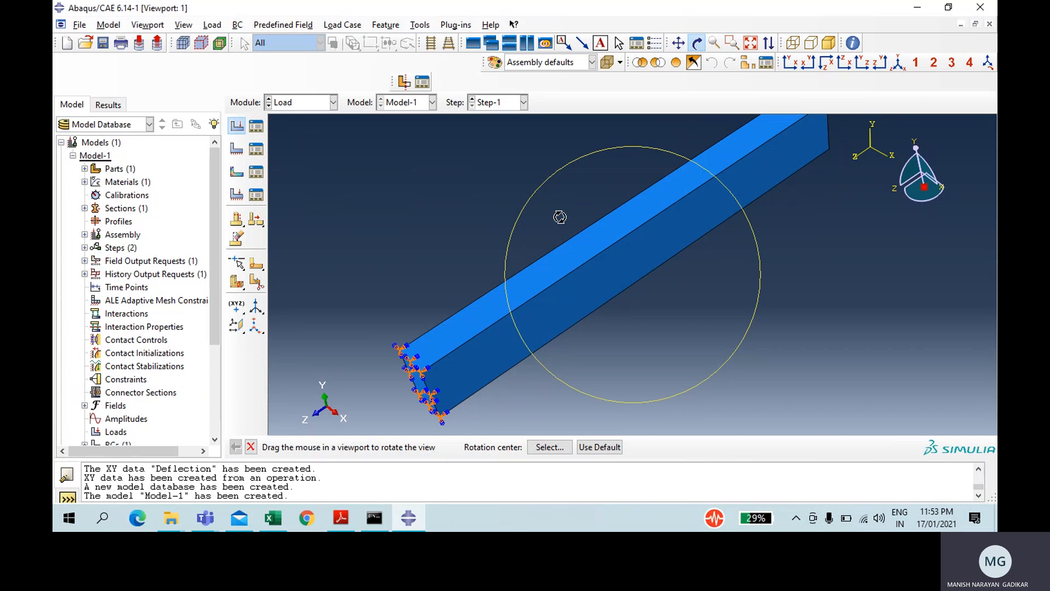
{"action": "left_click_drag", "start_coordinate": [555, 212], "coordinate": [533, 168]}
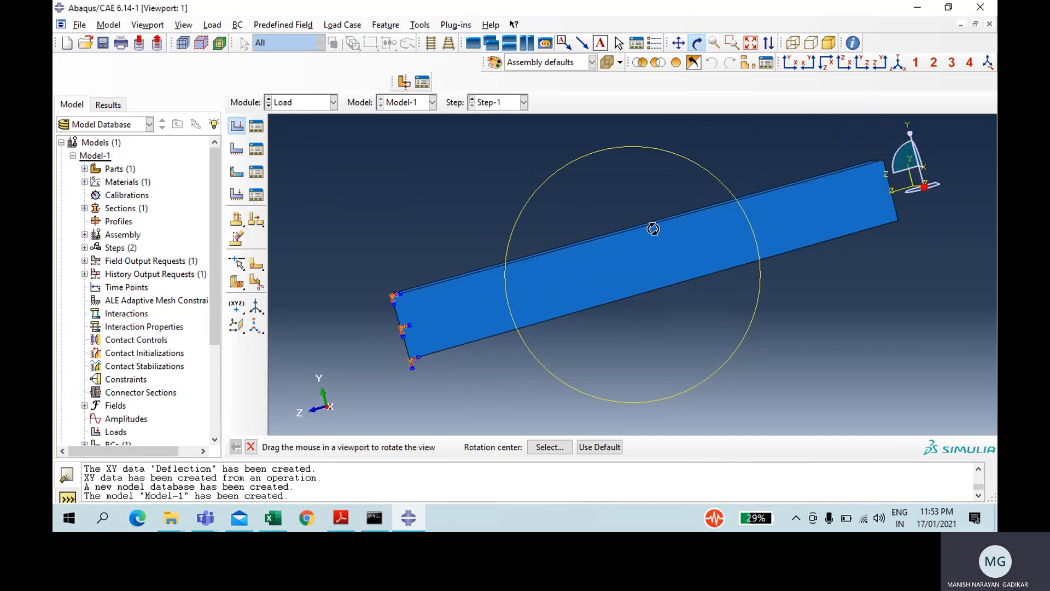
{"action": "left_click_drag", "start_coordinate": [653, 229], "coordinate": [587, 287]}
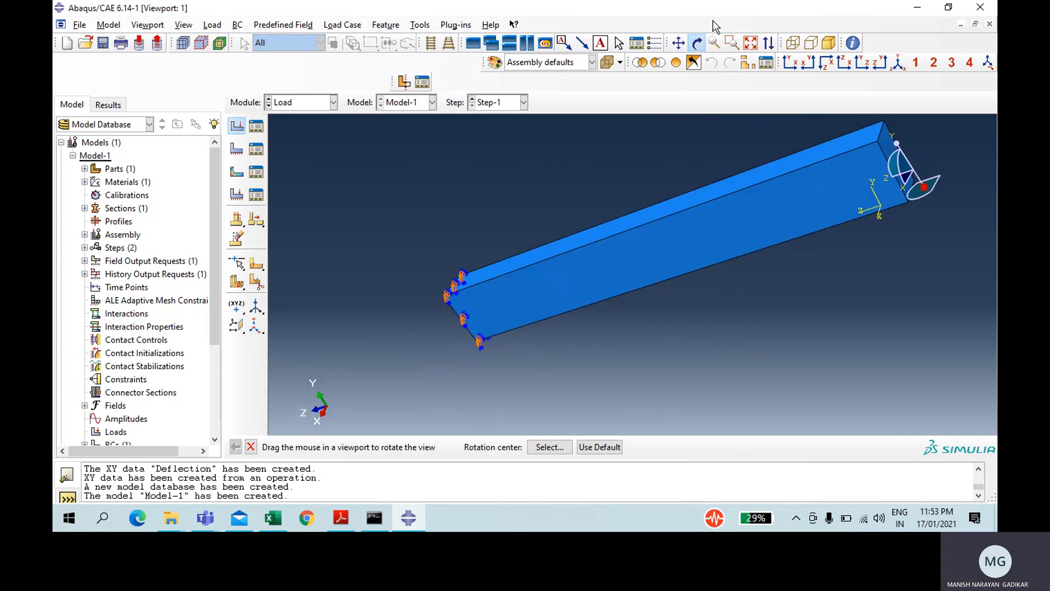
{"action": "left_click", "coordinate": [696, 46]}
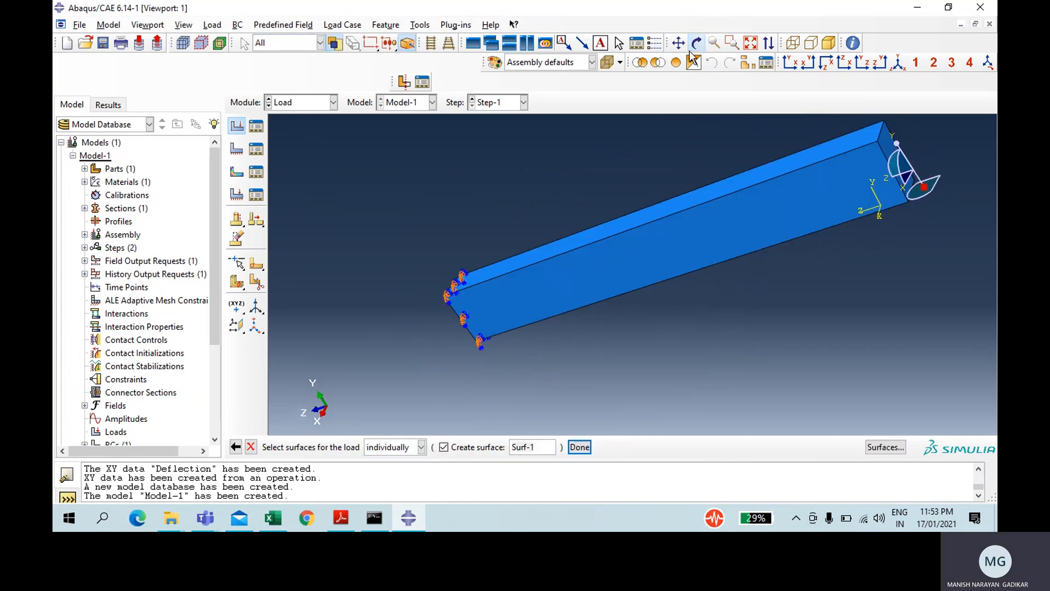
{"action": "left_click", "coordinate": [890, 154]}
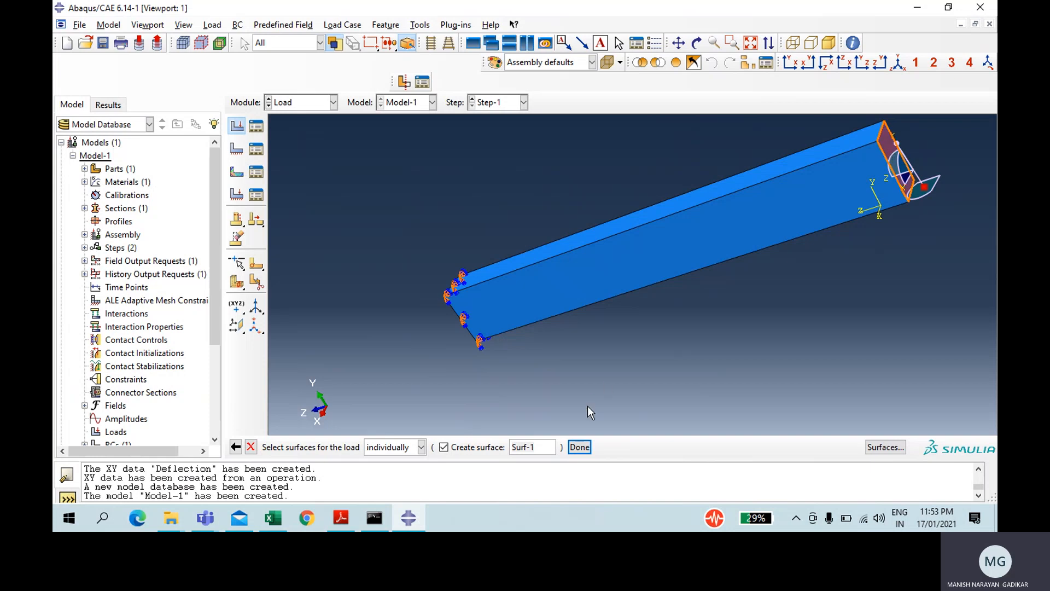
{"action": "left_click", "coordinate": [580, 449]}
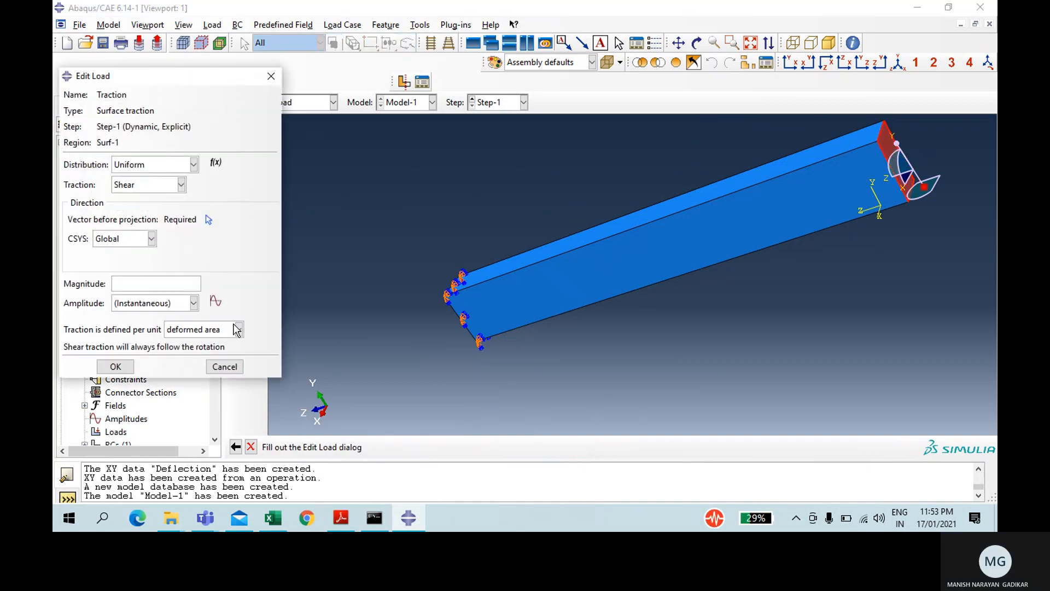
Try to set the traction to General with a direction vector running from the free end face's upper edge to its lower edge
{"action": "left_click", "coordinate": [139, 187]}
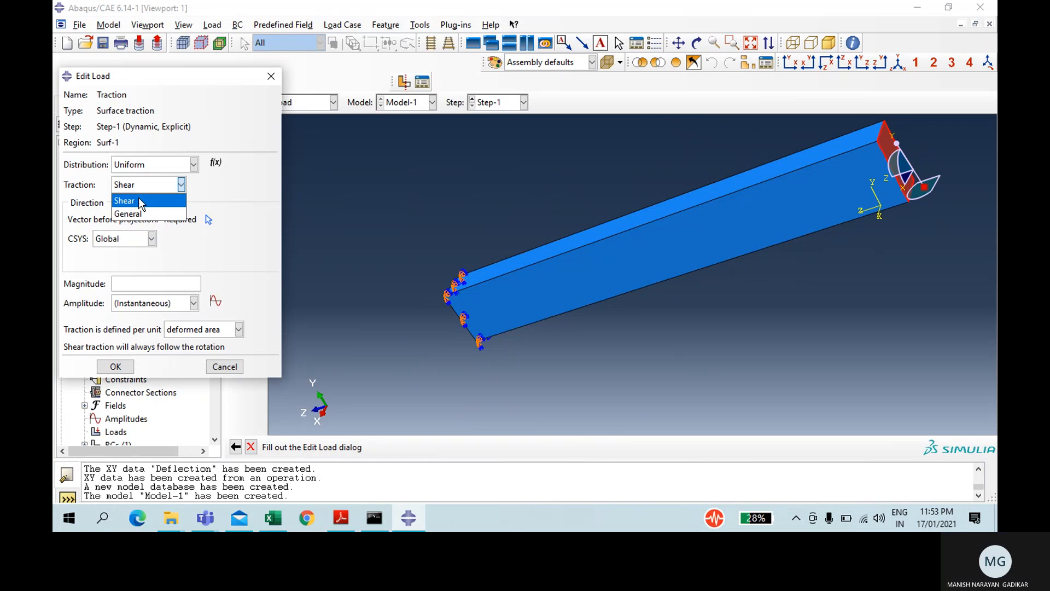
{"action": "left_click", "coordinate": [145, 213]}
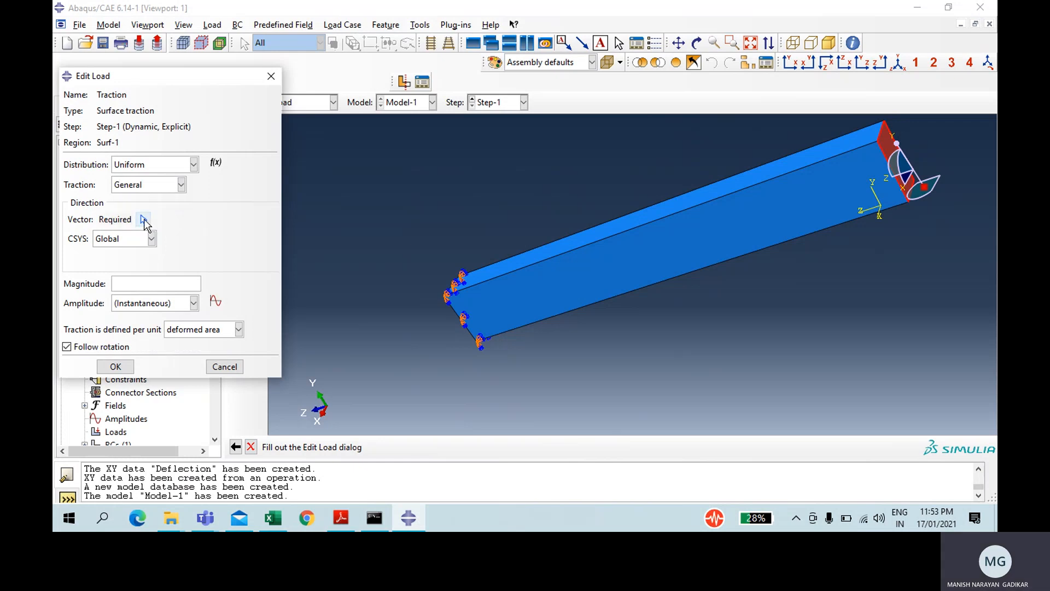
{"action": "left_click", "coordinate": [143, 219]}
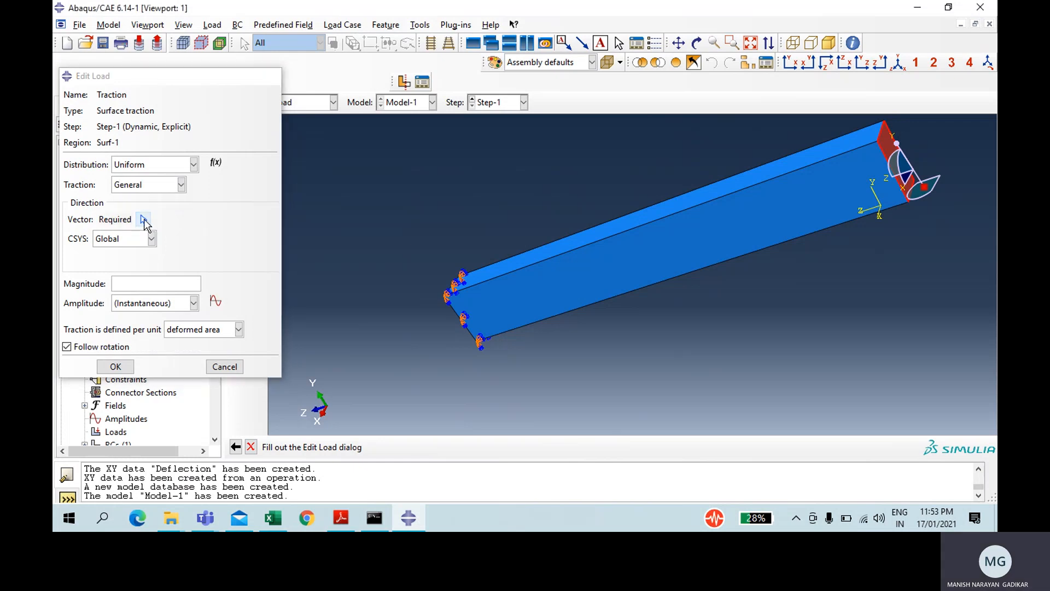
{"action": "left_click", "coordinate": [882, 133]}
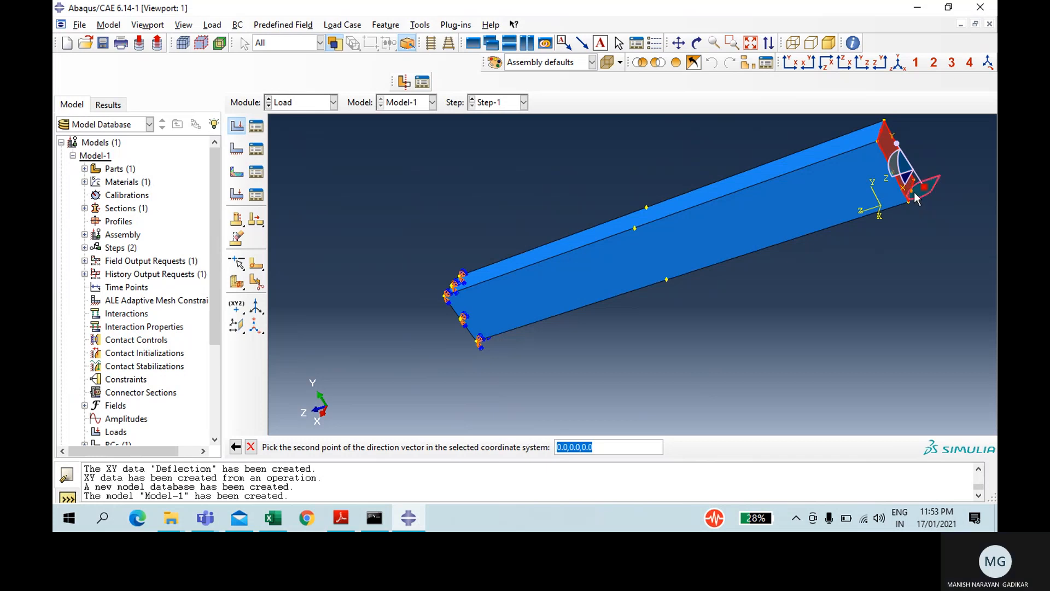
{"action": "left_click", "coordinate": [913, 192]}
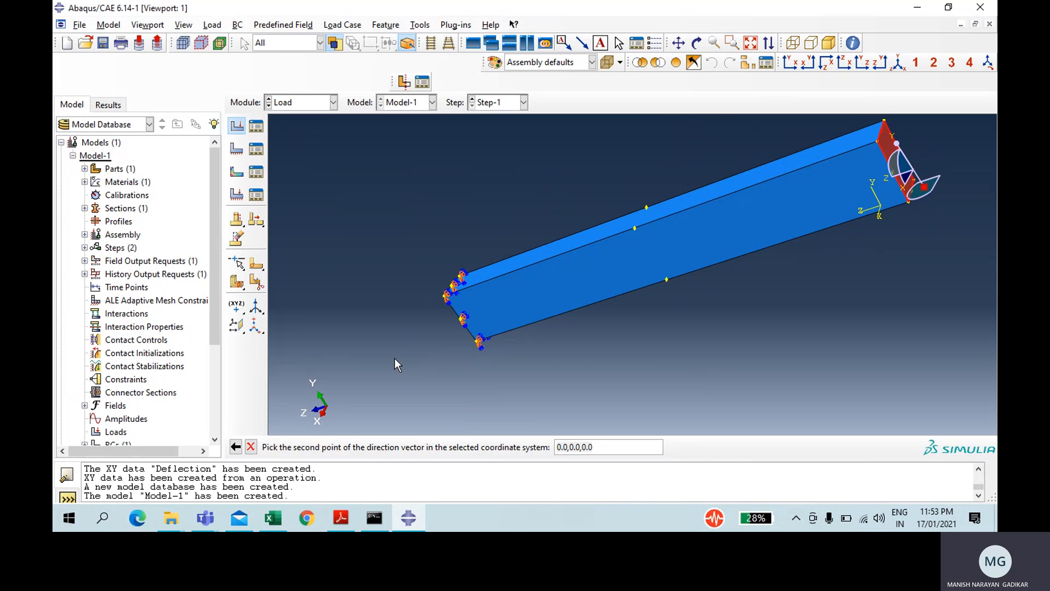
{"action": "left_click", "coordinate": [251, 447]}
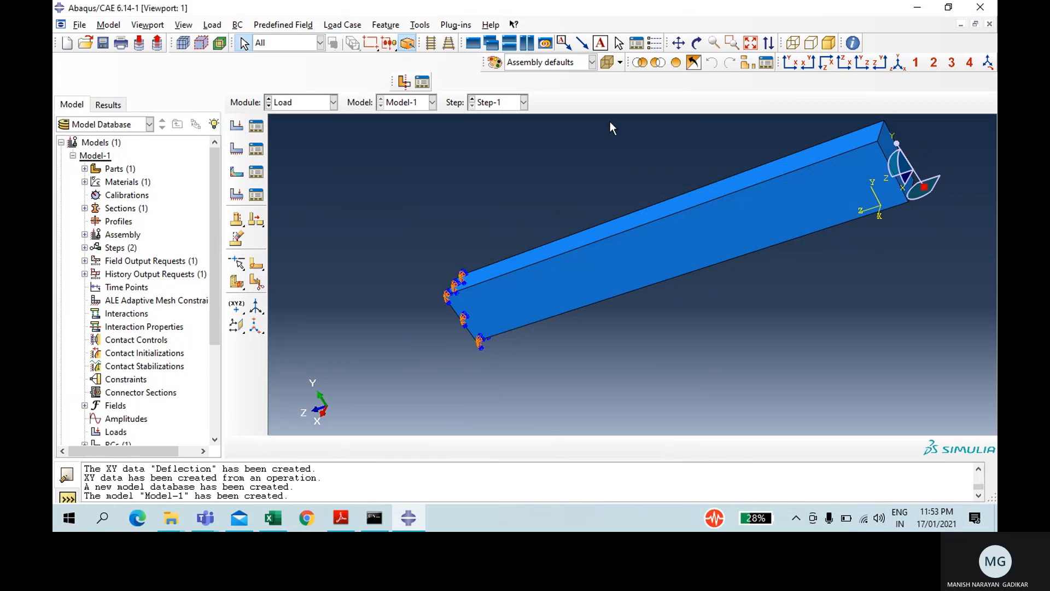
Create a mechanical Surface traction load named Traction in Step-1 on the beam's free end face, using the surface name Surf-1
{"action": "left_click", "coordinate": [696, 42]}
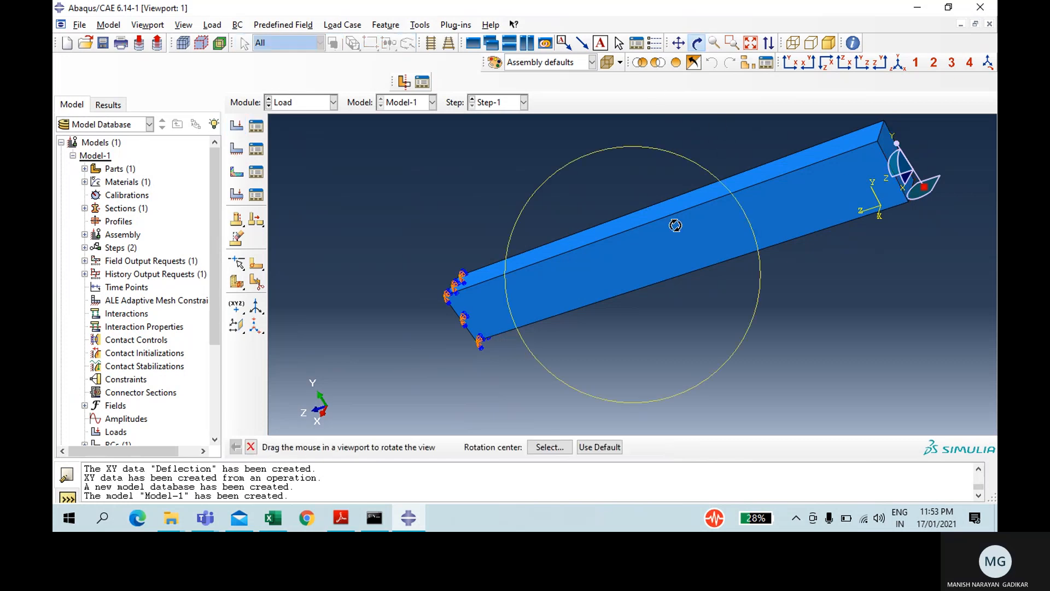
{"action": "left_click_drag", "start_coordinate": [670, 229], "coordinate": [640, 252]}
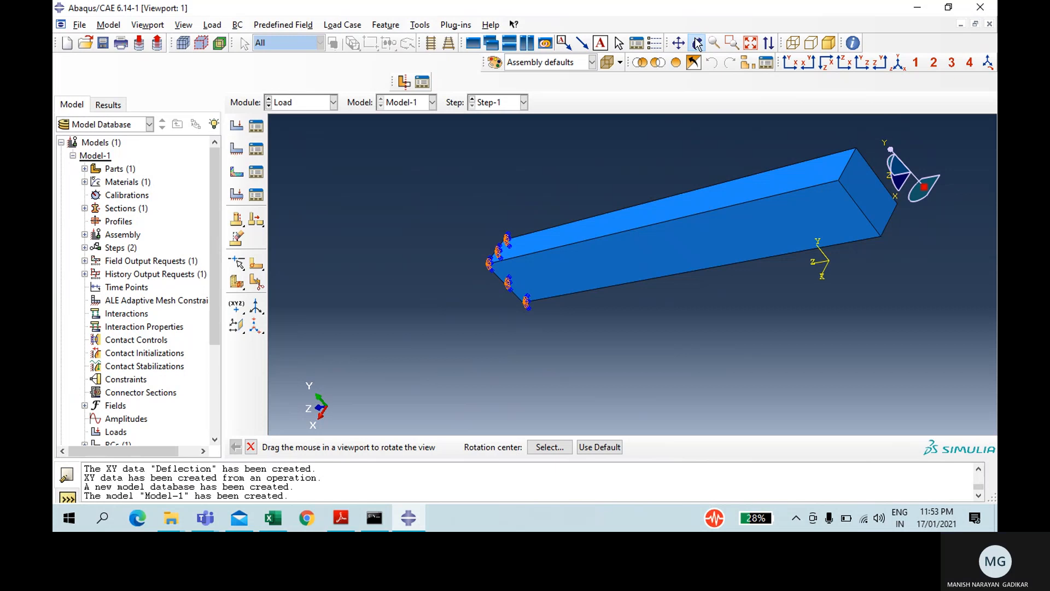
{"action": "key", "text": "Escape"}
{"action": "left_click", "coordinate": [235, 127]}
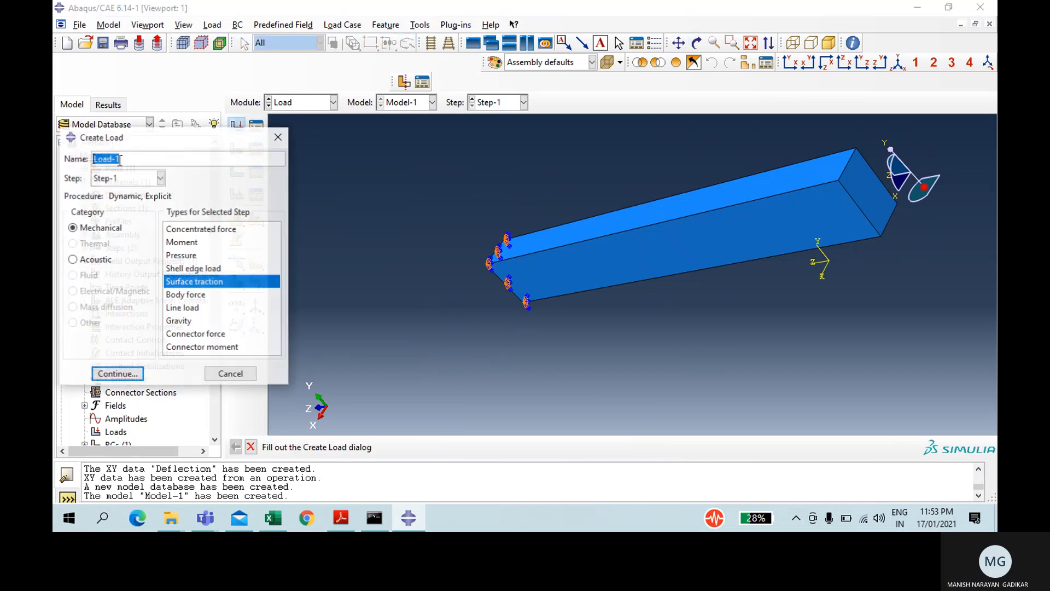
{"action": "type", "text": "Traction"}
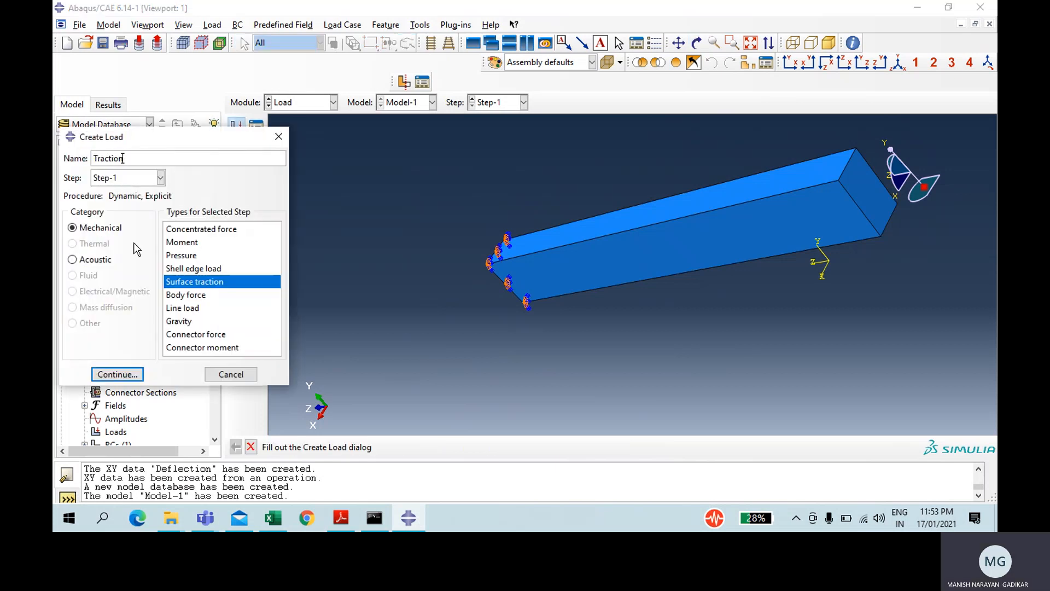
{"action": "left_click", "coordinate": [117, 374]}
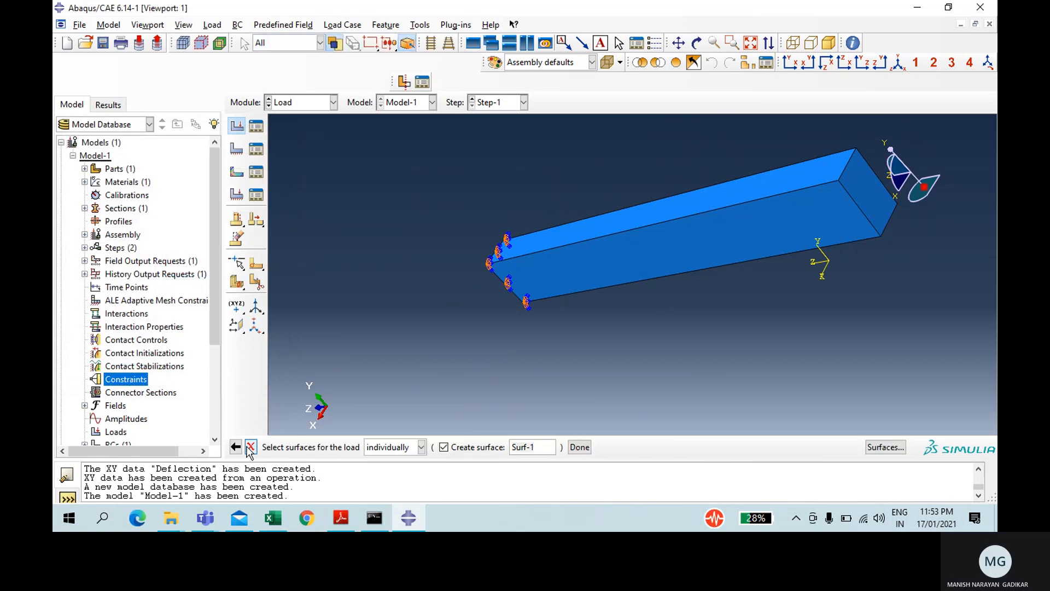
{"action": "left_click", "coordinate": [869, 192]}
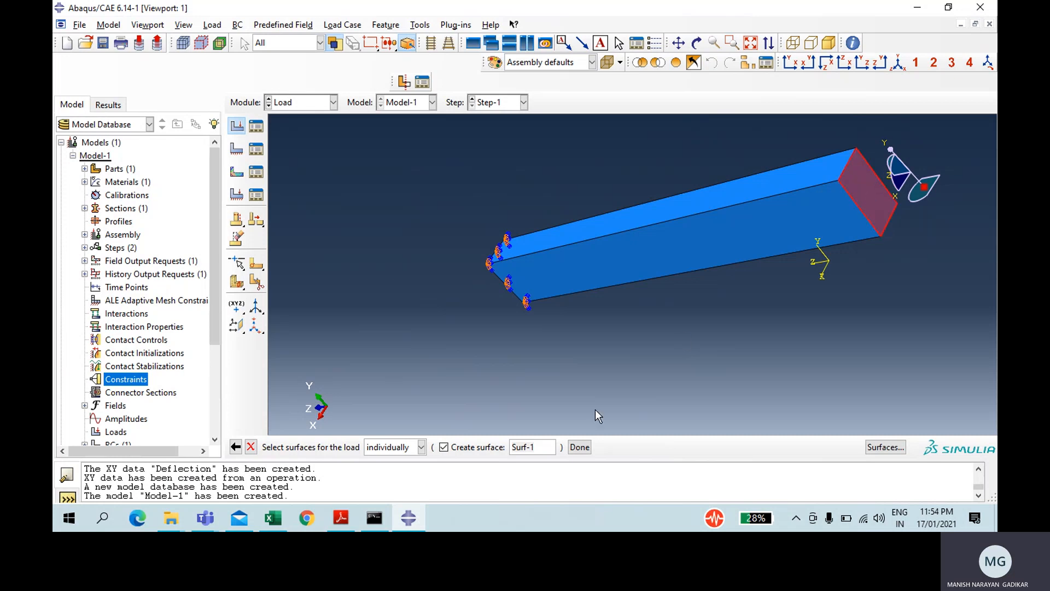
{"action": "left_click", "coordinate": [580, 447]}
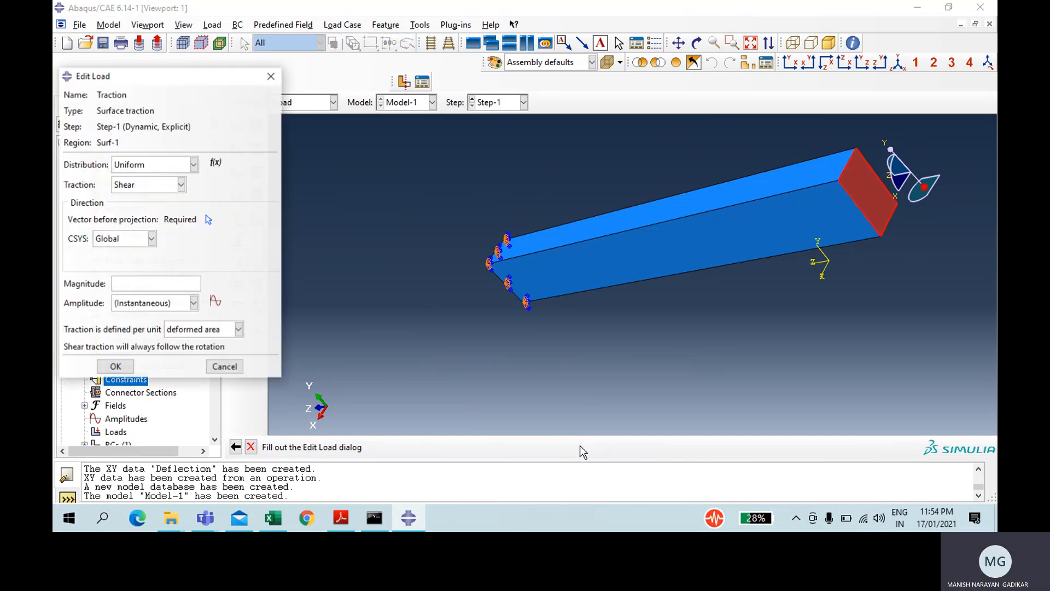
Define a General traction of magnitude 266.6, directed from the end face's upper edge midpoint to its lower edge midpoint, vector (0,-1,0)
{"action": "left_click", "coordinate": [143, 183]}
{"action": "left_click", "coordinate": [140, 212]}
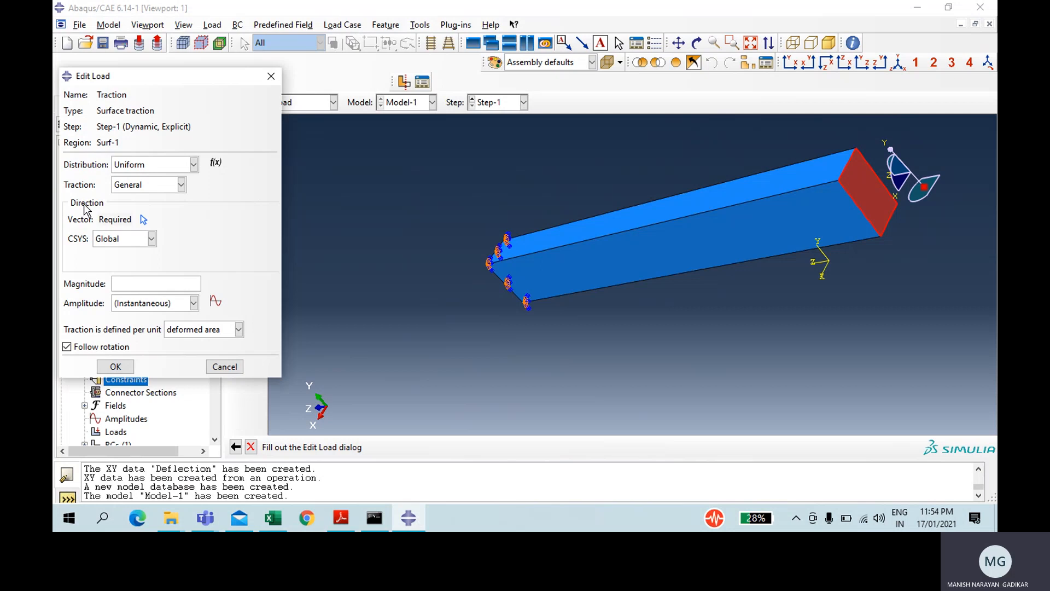
{"action": "left_click", "coordinate": [146, 221]}
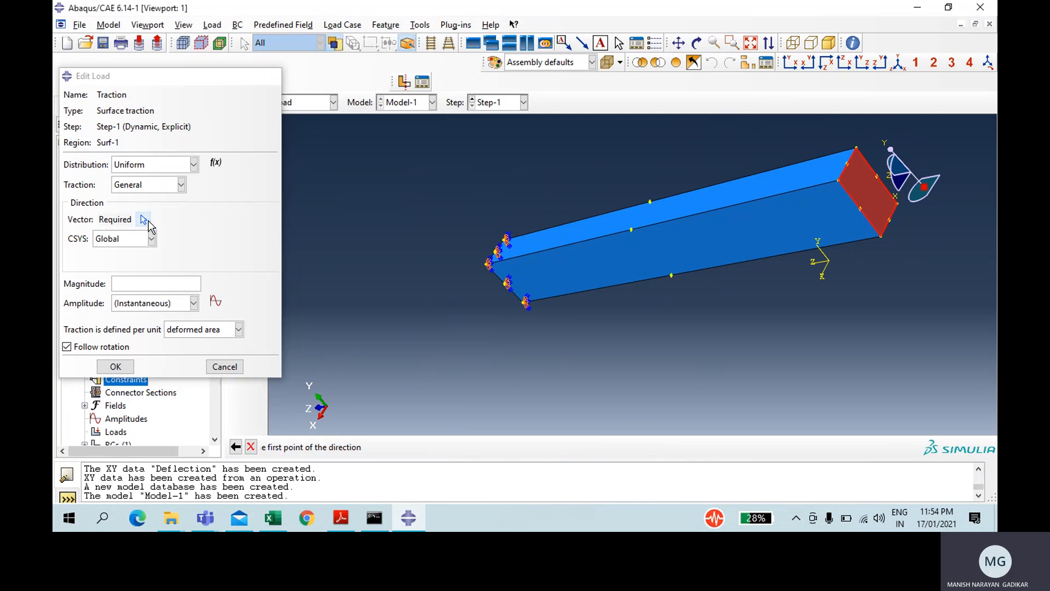
{"action": "left_click", "coordinate": [847, 168]}
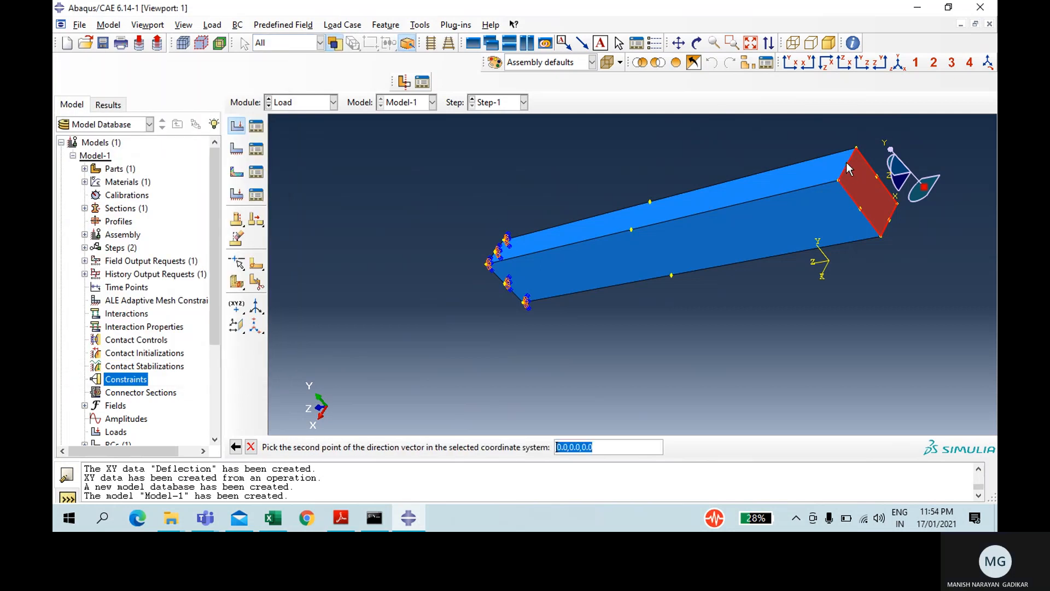
{"action": "left_click", "coordinate": [889, 221]}
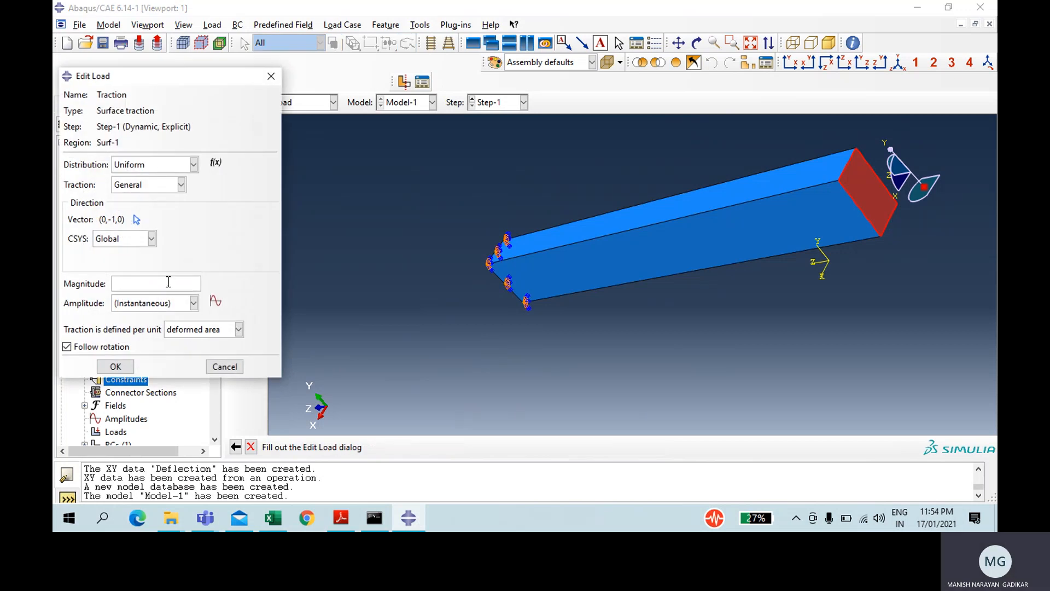
{"action": "left_click", "coordinate": [157, 310]}
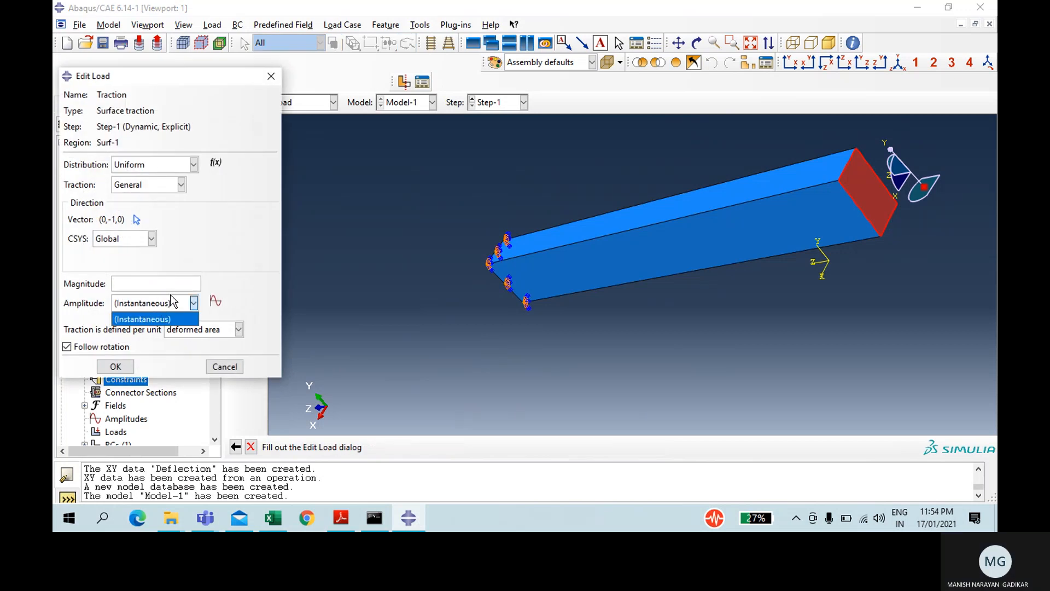
{"action": "left_click", "coordinate": [159, 281]}
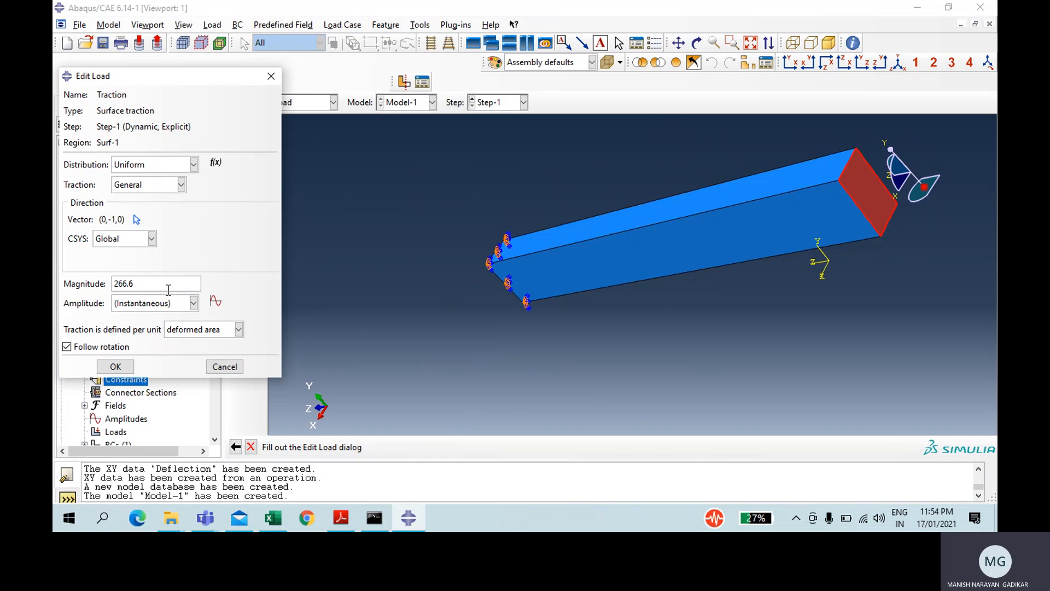
Create a Smooth step amplitude named Smooth for the traction load
{"action": "left_click", "coordinate": [216, 301]}
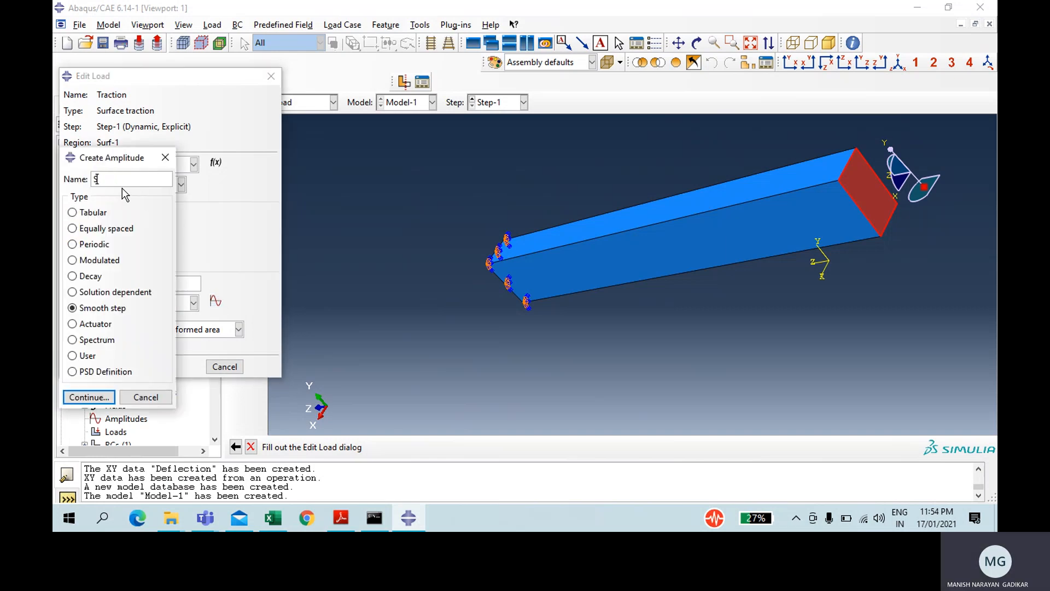
{"action": "type", "text": "Smooth"}
{"action": "key", "text": "BackSpace"}
{"action": "key", "text": "BackSpace"}
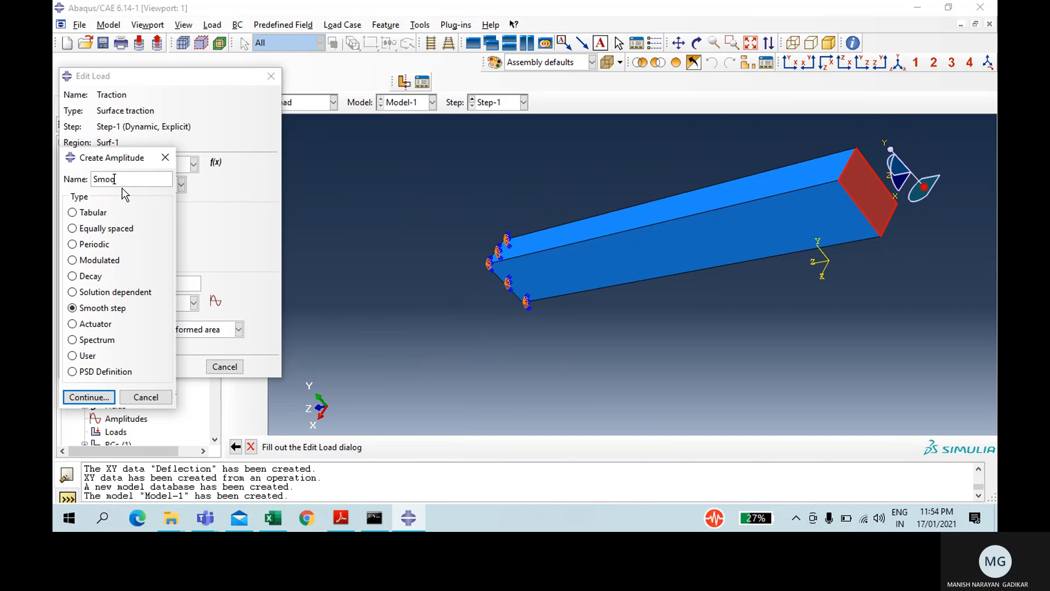
{"action": "type", "text": "th"}
{"action": "left_click", "coordinate": [110, 397]}
Define the Smooth amplitude in step time, from amplitude 0 at time 0 to amplitude 1 at time 1
{"action": "left_click", "coordinate": [119, 175]}
{"action": "left_click", "coordinate": [121, 190]}
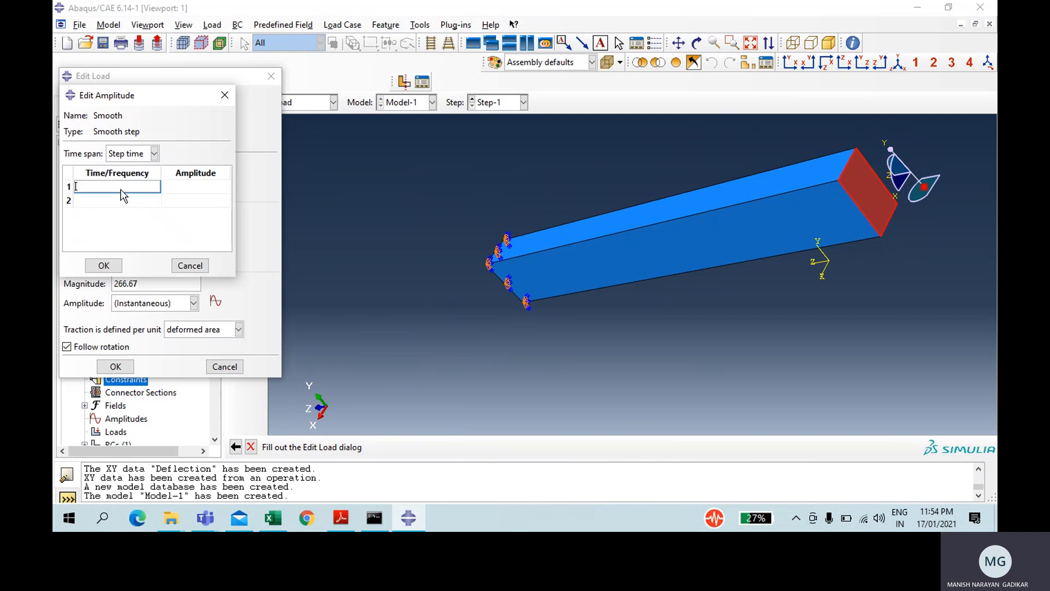
{"action": "type", "text": "0"}
{"action": "key", "text": "Tab"}
{"action": "type", "text": "0"}
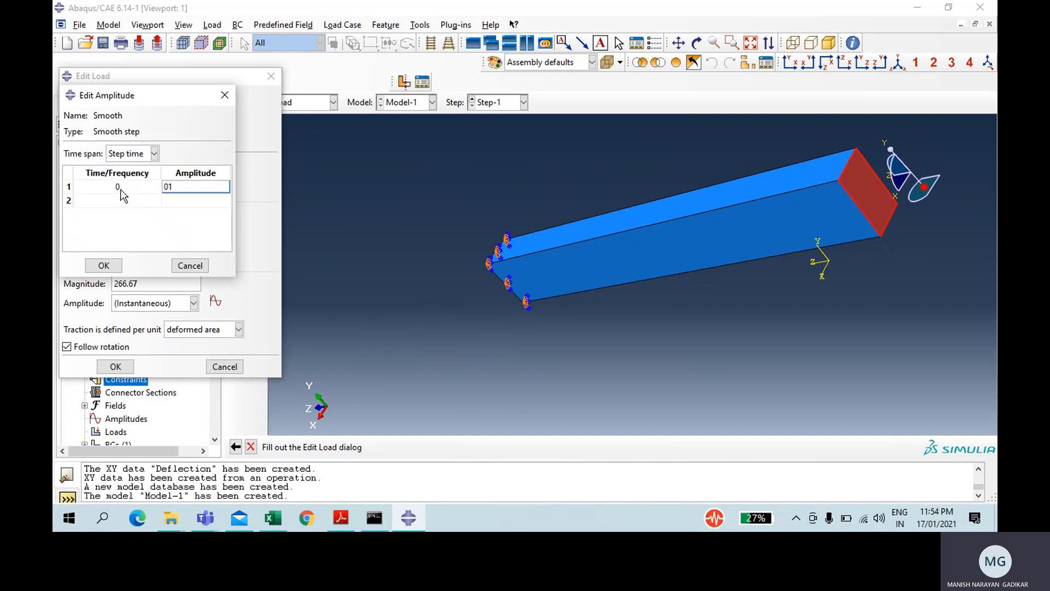
{"action": "key", "text": "Tab"}
{"action": "type", "text": "1"}
{"action": "key", "text": "Tab"}
{"action": "type", "text": "1"}
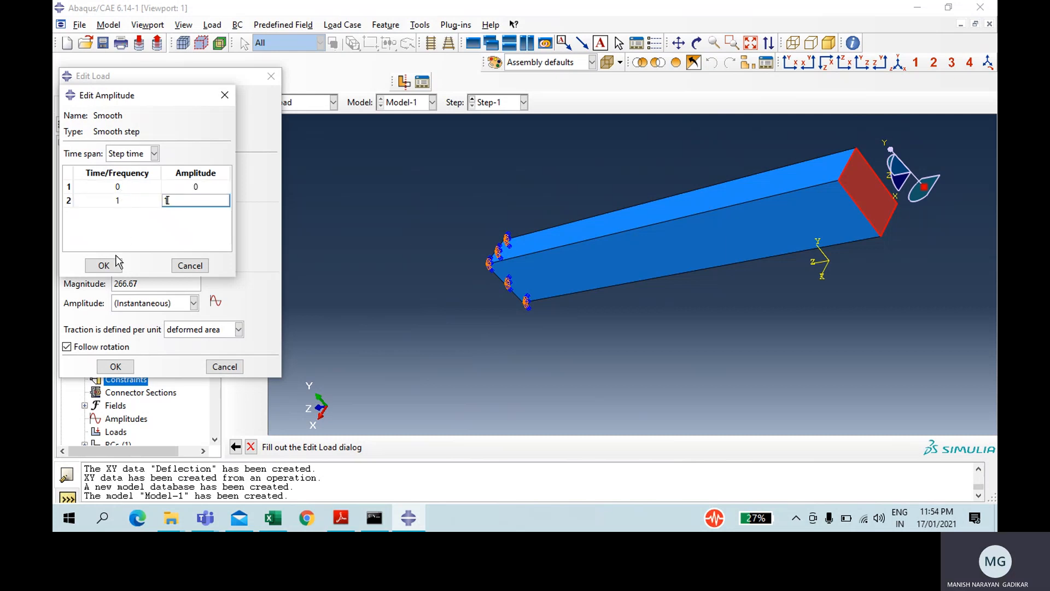
{"action": "left_click", "coordinate": [109, 266]}
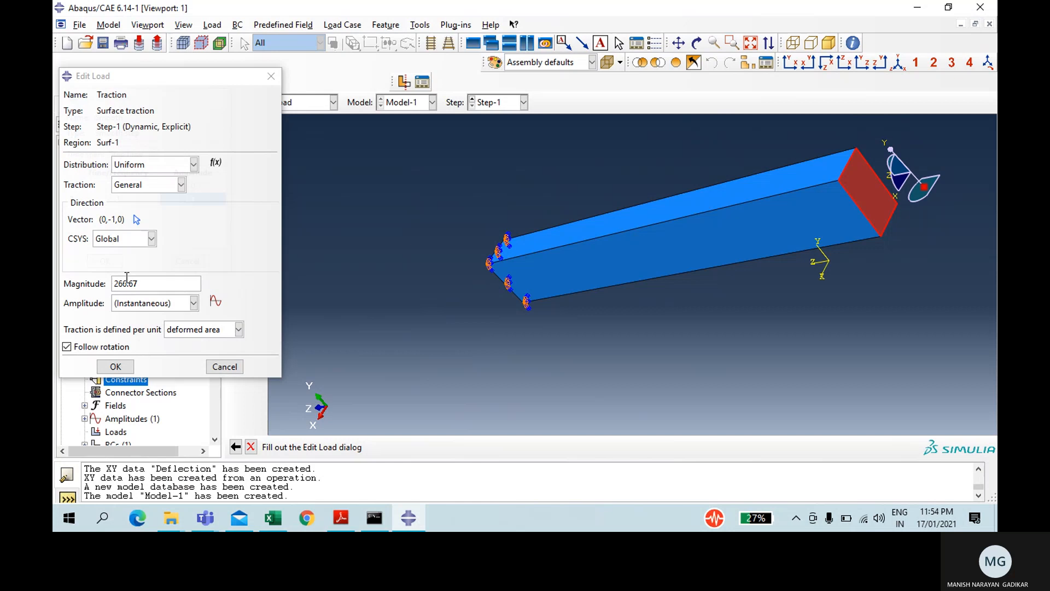
Assign the Smooth amplitude to the Traction load and accept the load definition
{"action": "left_click", "coordinate": [154, 304]}
{"action": "left_click", "coordinate": [141, 332]}
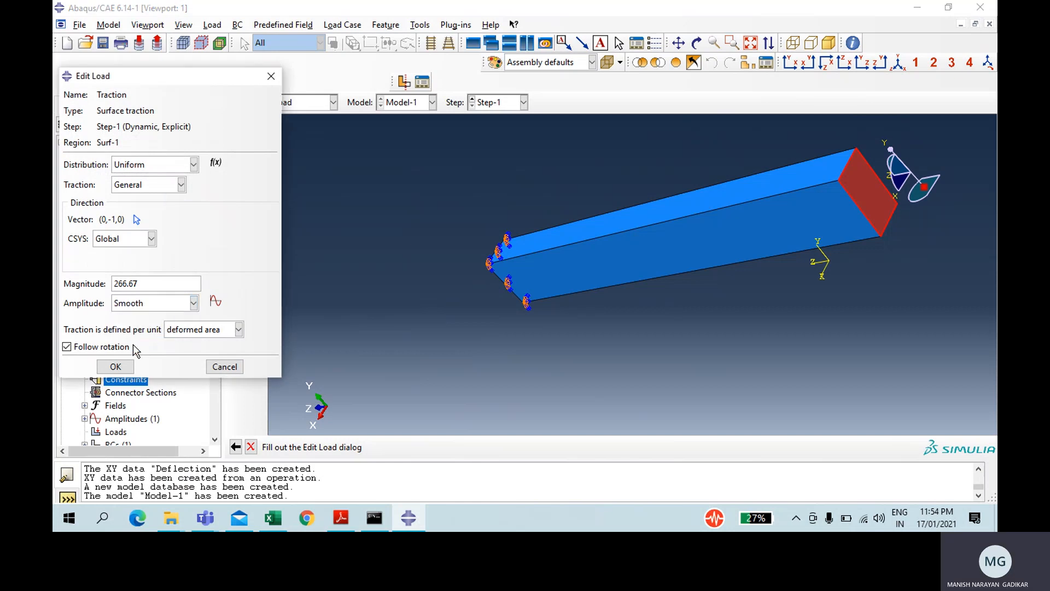
{"action": "left_click", "coordinate": [114, 367]}
Seed all edges of the beam by element size in the Mesh module, and mesh the part instance
{"action": "left_click", "coordinate": [303, 103]}
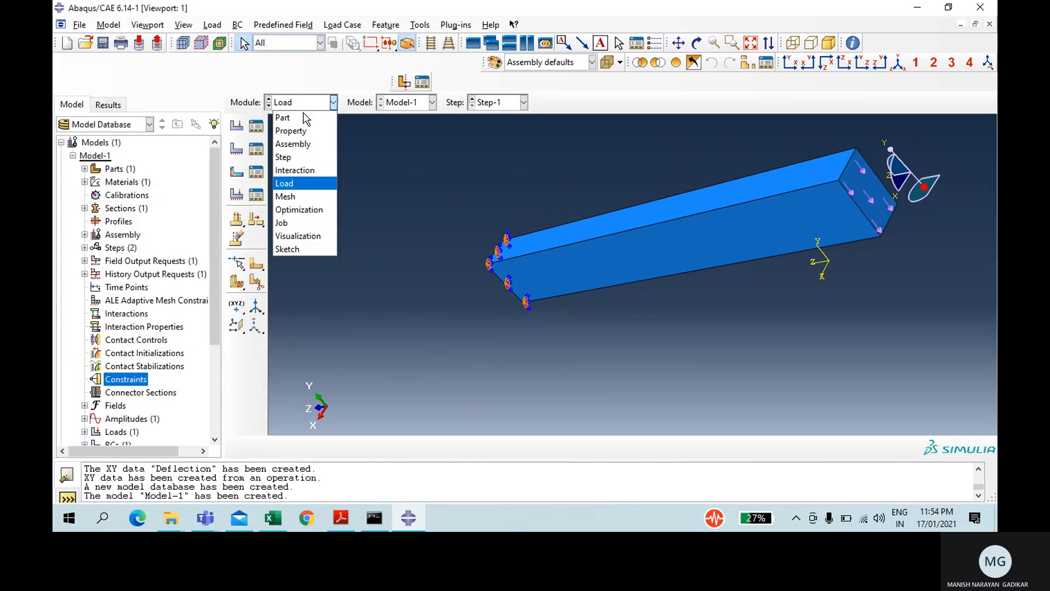
{"action": "left_click", "coordinate": [302, 197]}
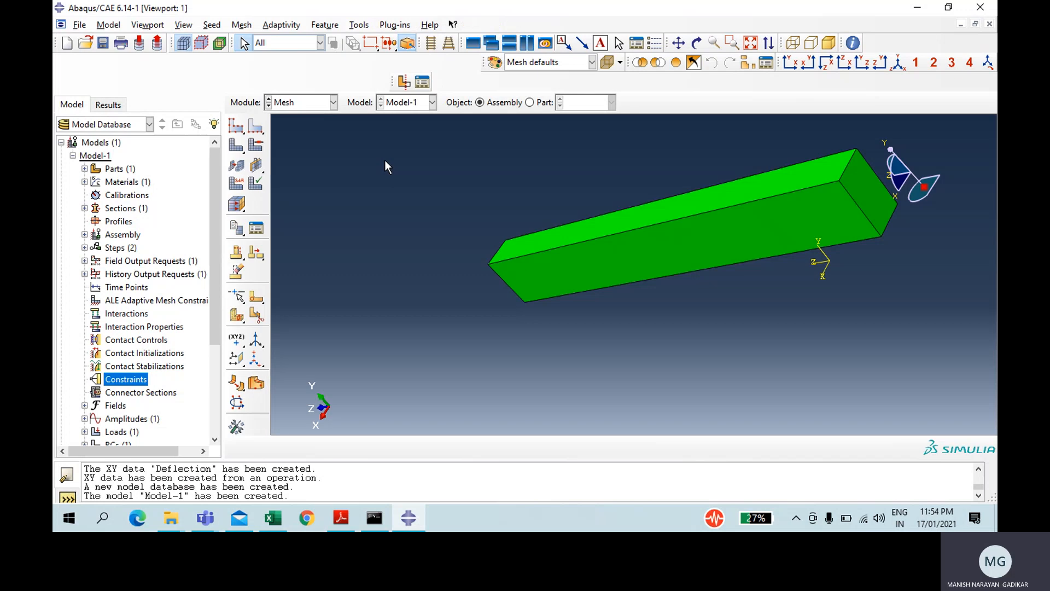
{"action": "left_click_drag", "start_coordinate": [385, 160], "coordinate": [996, 421]}
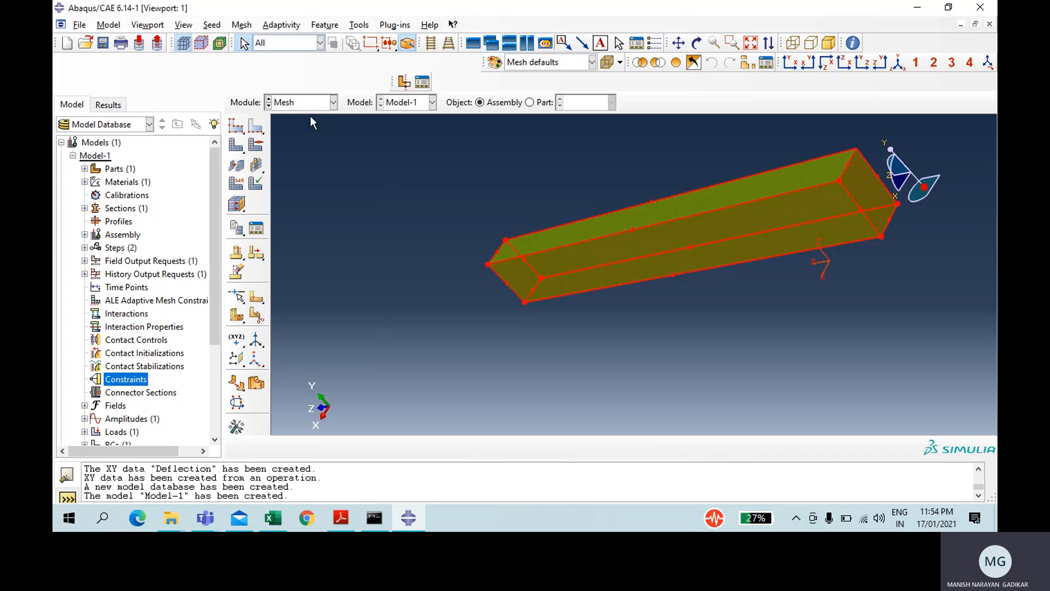
{"action": "left_click", "coordinate": [255, 126]}
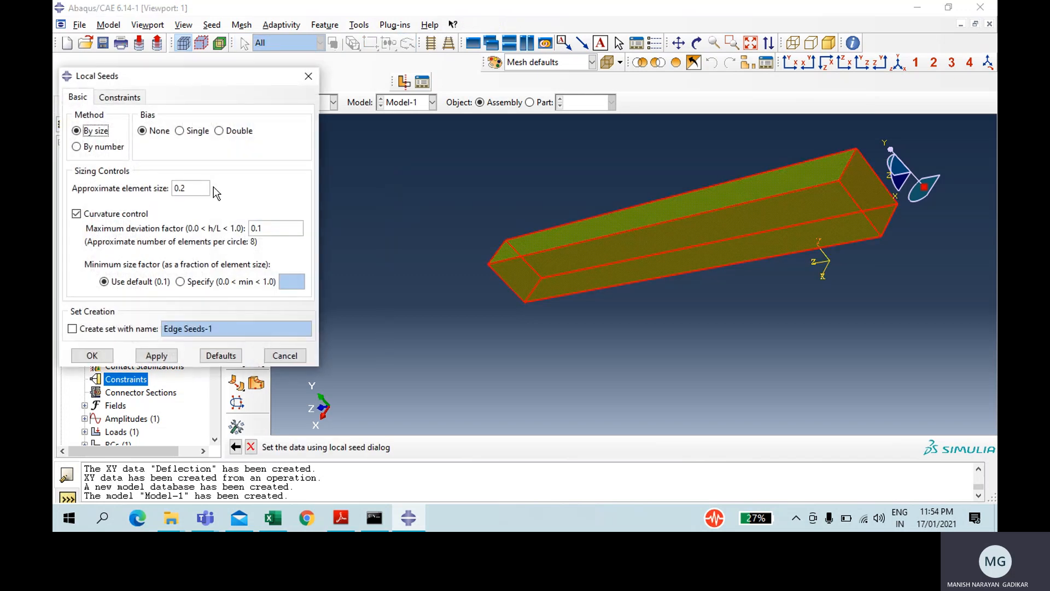
{"action": "left_click_drag", "start_coordinate": [206, 187], "coordinate": [162, 191]}
{"action": "left_click", "coordinate": [92, 356]}
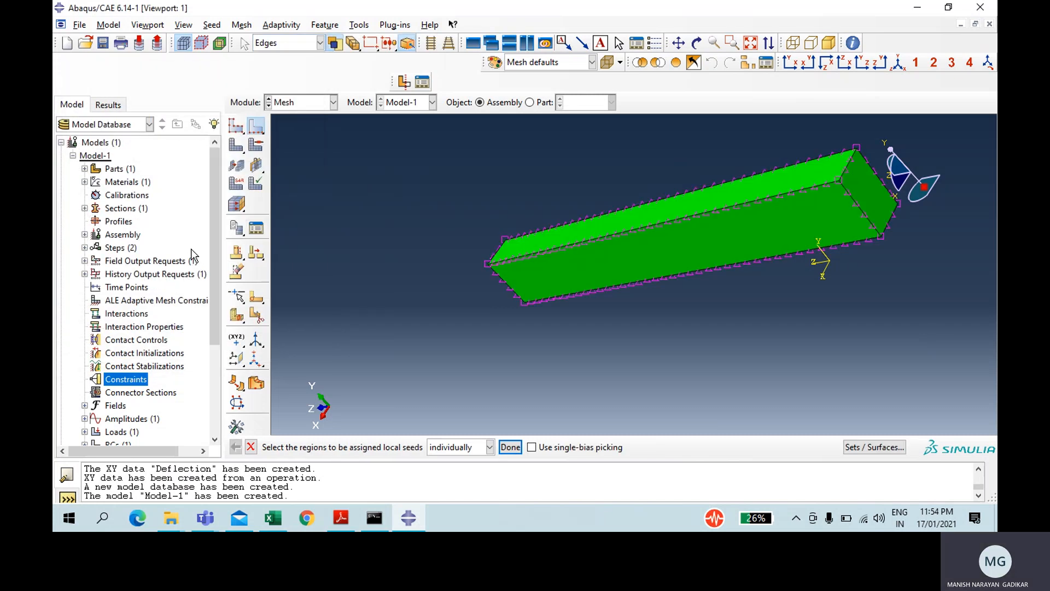
{"action": "left_click", "coordinate": [237, 145]}
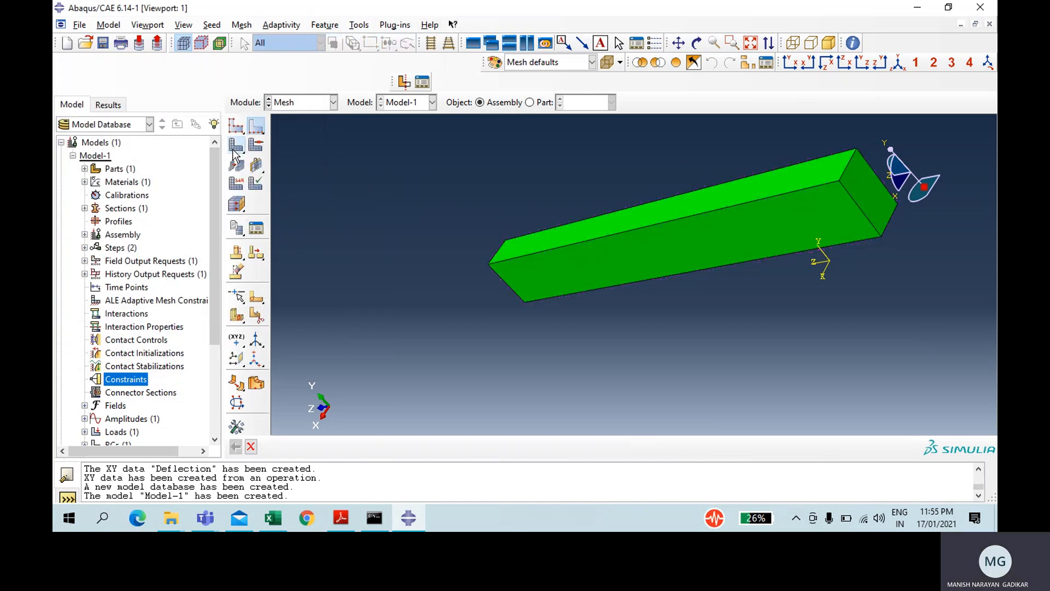
{"action": "middle_click", "coordinate": [387, 235]}
Switch to the Step module
{"action": "left_click", "coordinate": [315, 104]}
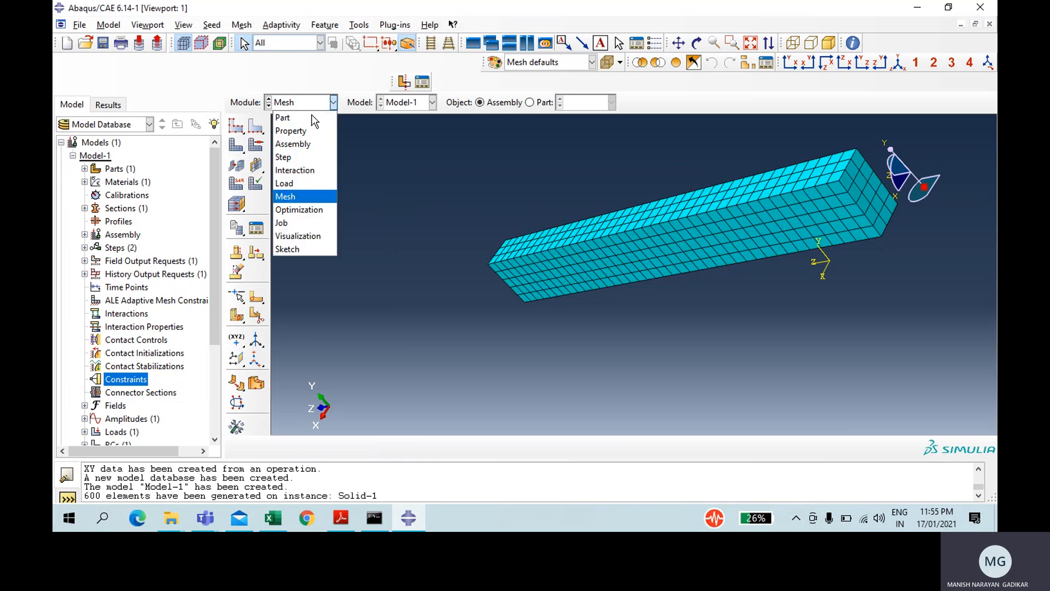
{"action": "left_click", "coordinate": [311, 153]}
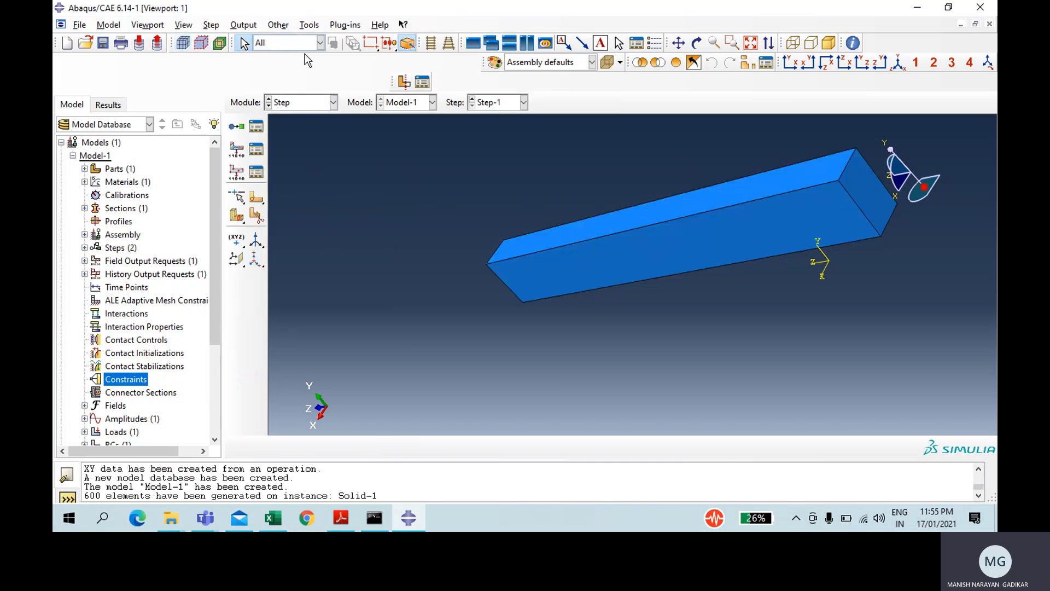
{"action": "double_click", "coordinate": [307, 15]}
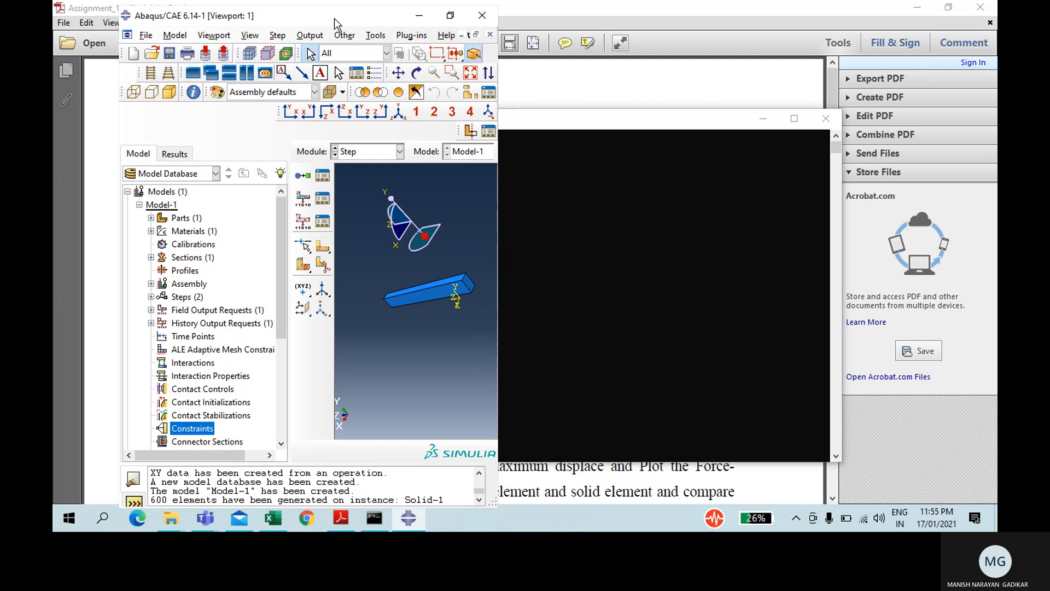
{"action": "double_click", "coordinate": [335, 22]}
Create a node set named Deflection from the near upper corner node of the beam's free end
{"action": "left_click", "coordinate": [310, 25]}
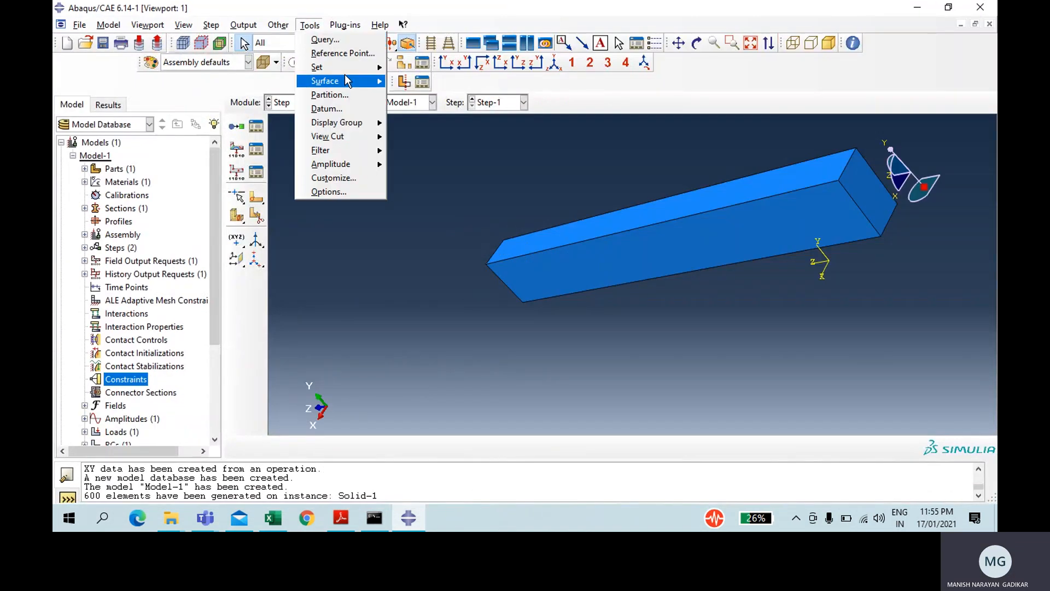
{"action": "mouse_move", "coordinate": [348, 67]}
{"action": "left_click", "coordinate": [435, 90]}
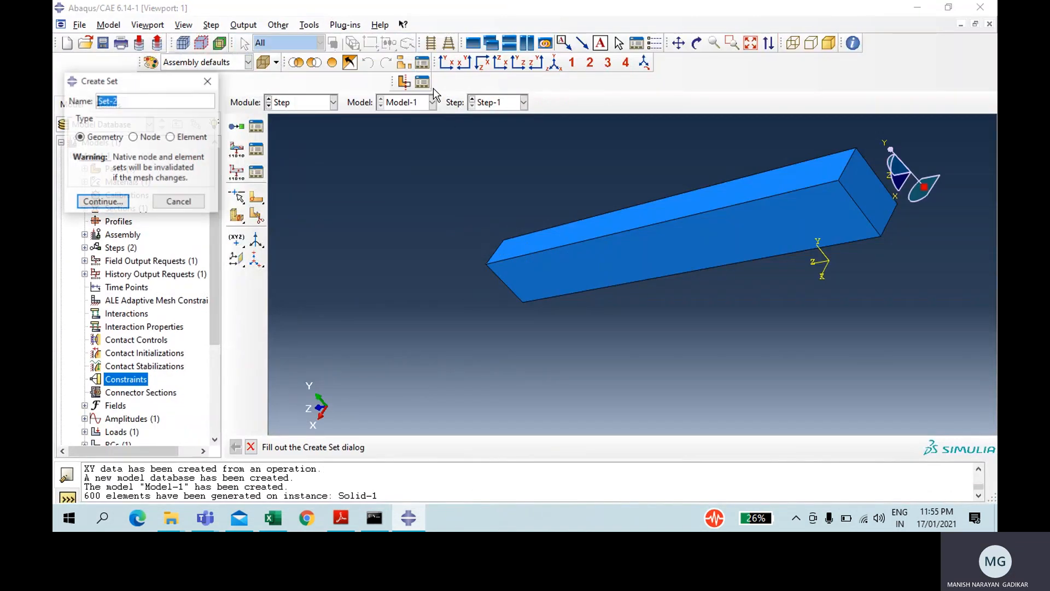
{"action": "type", "text": "Reaction"}
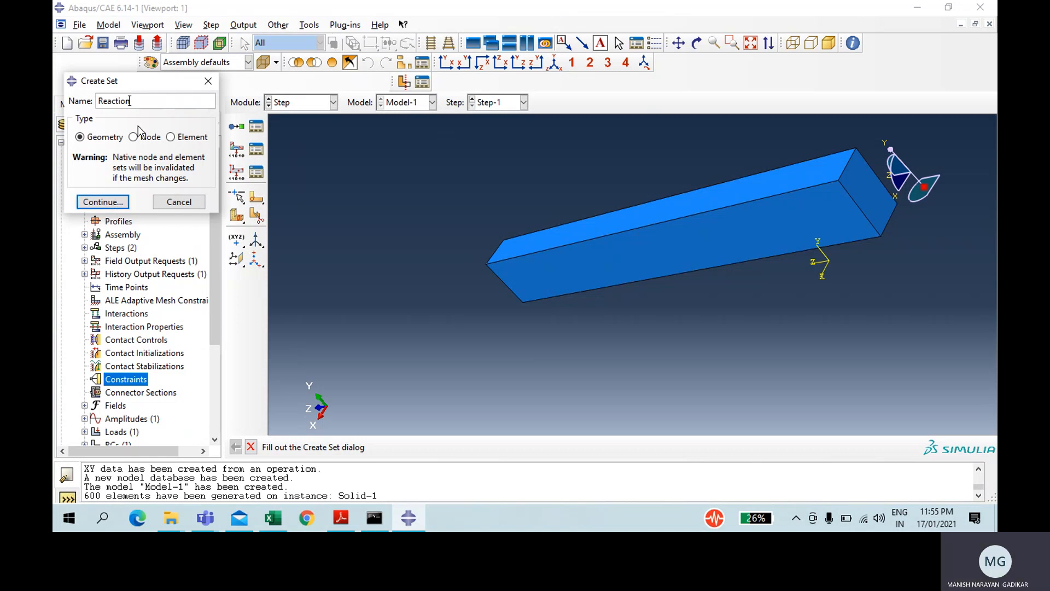
{"action": "key", "text": "BackSpace"}
{"action": "key", "text": "BackSpace"}
{"action": "key", "text": "BackSpace"}
{"action": "key", "text": "BackSpace"}
{"action": "key", "text": "BackSpace"}
{"action": "key", "text": "BackSpace"}
{"action": "key", "text": "BackSpace"}
{"action": "left_click", "coordinate": [146, 137]}
{"action": "left_click", "coordinate": [114, 202]}
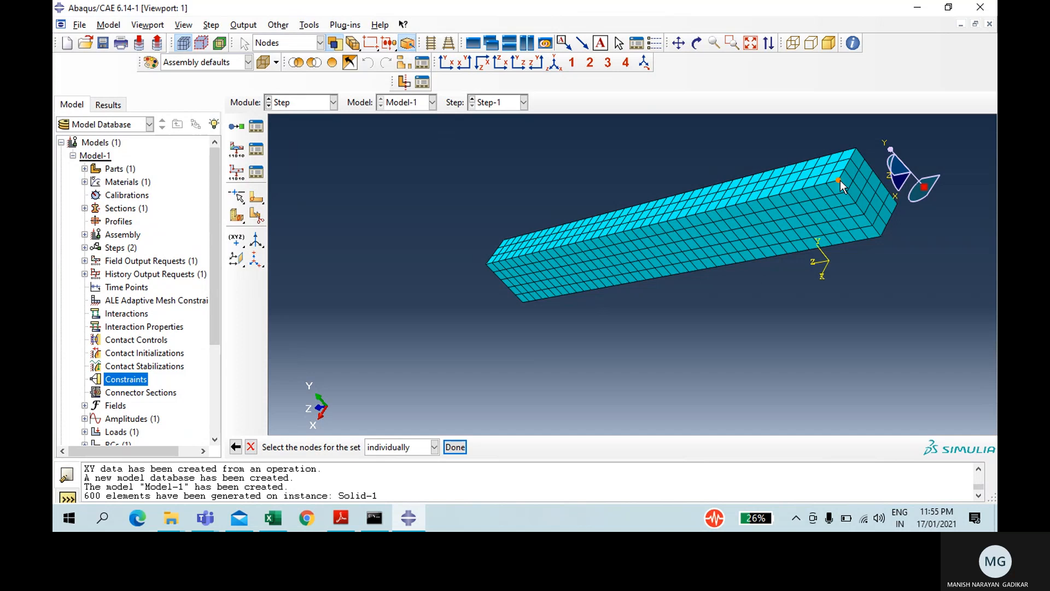
{"action": "left_click", "coordinate": [841, 179]}
{"action": "left_click", "coordinate": [455, 447]}
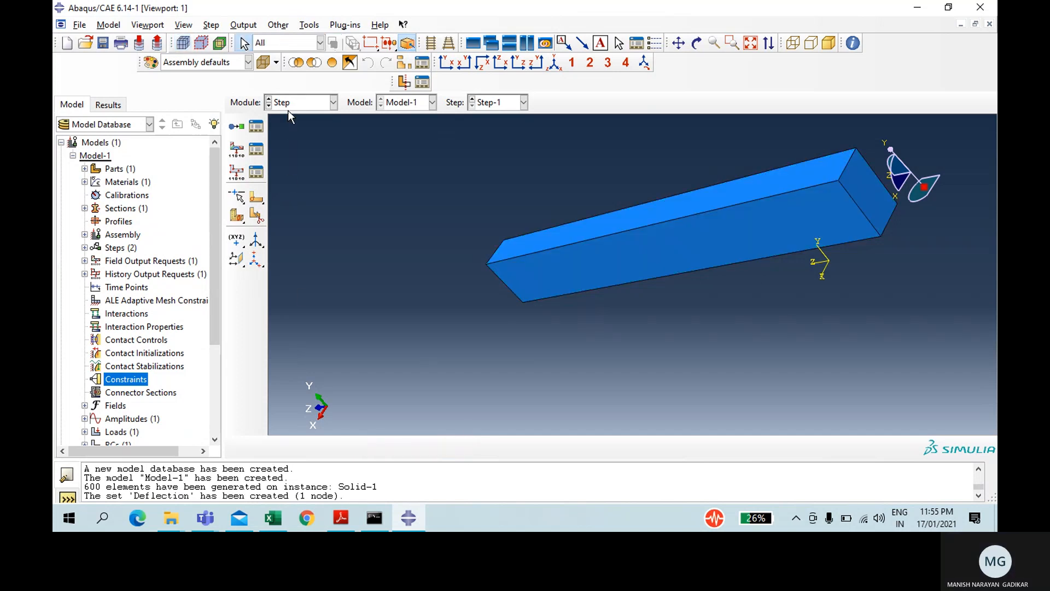
Create a geometry set named Reaction from the beam's fixed end face
{"action": "left_click", "coordinate": [309, 25]}
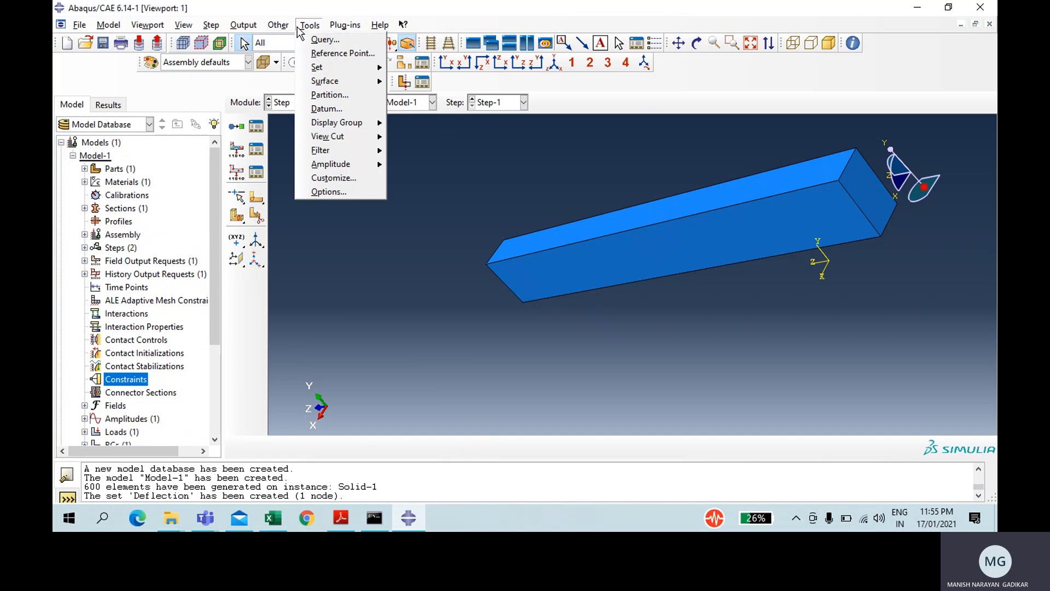
{"action": "mouse_move", "coordinate": [316, 68]}
{"action": "left_click", "coordinate": [416, 81]}
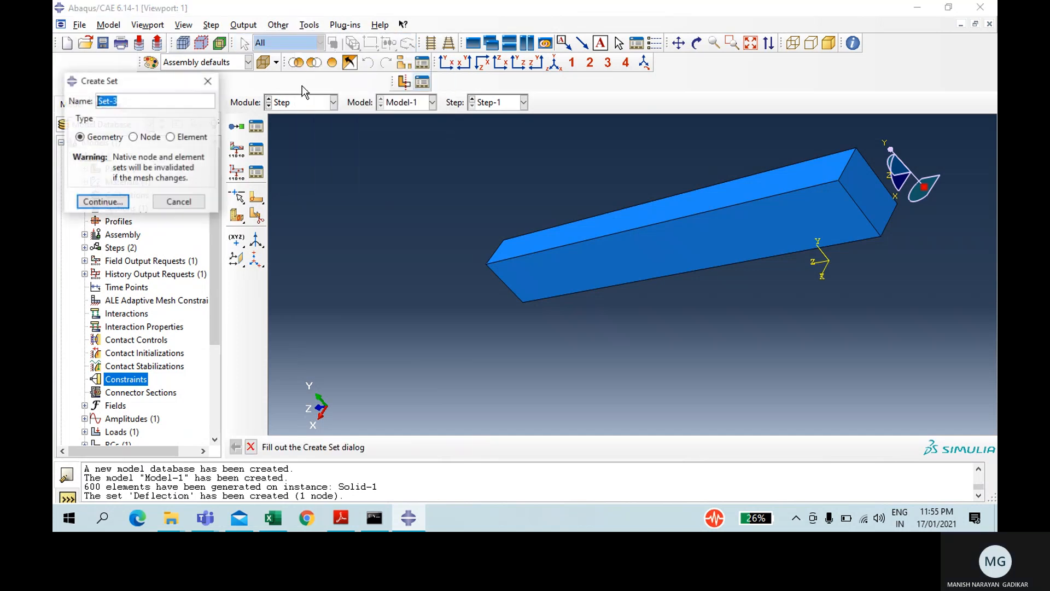
{"action": "type", "text": "Reaction"}
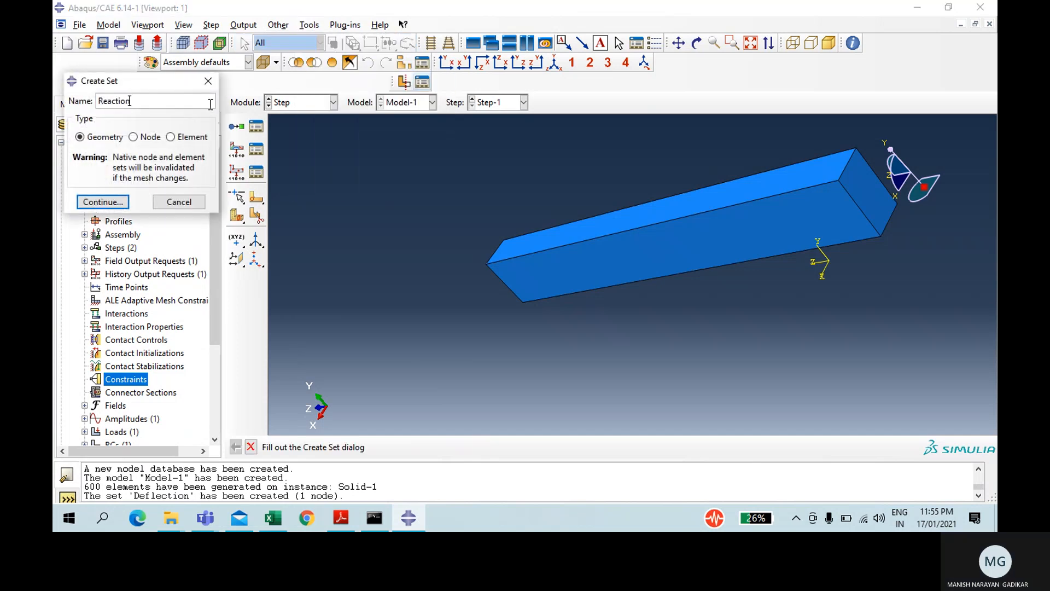
{"action": "key", "text": "Return"}
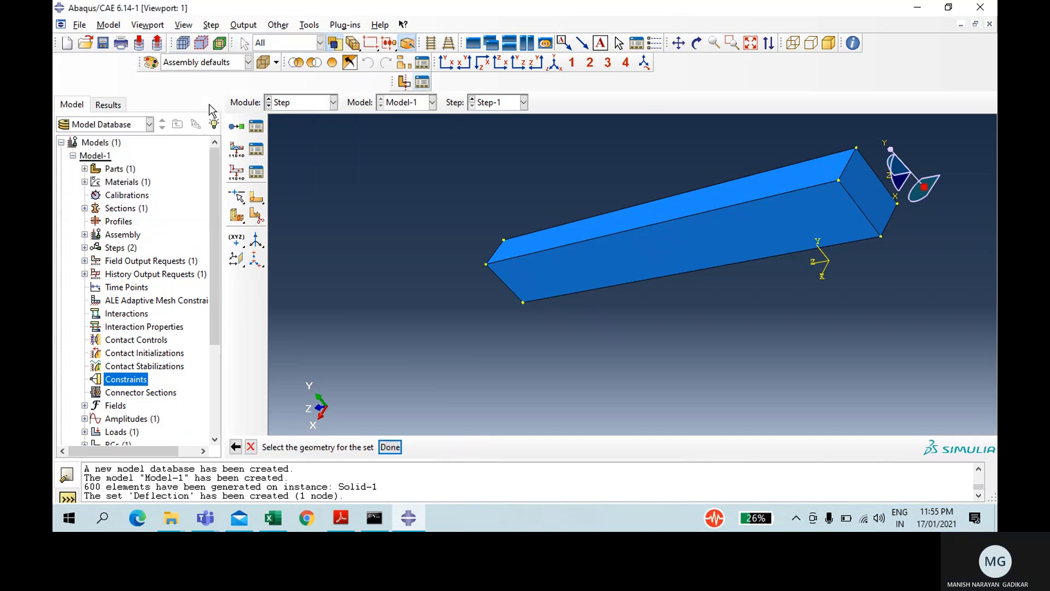
{"action": "left_click", "coordinate": [697, 43]}
{"action": "left_click_drag", "start_coordinate": [661, 206], "coordinate": [789, 259]}
{"action": "left_click_drag", "start_coordinate": [586, 228], "coordinate": [627, 283]}
{"action": "left_click", "coordinate": [696, 42]}
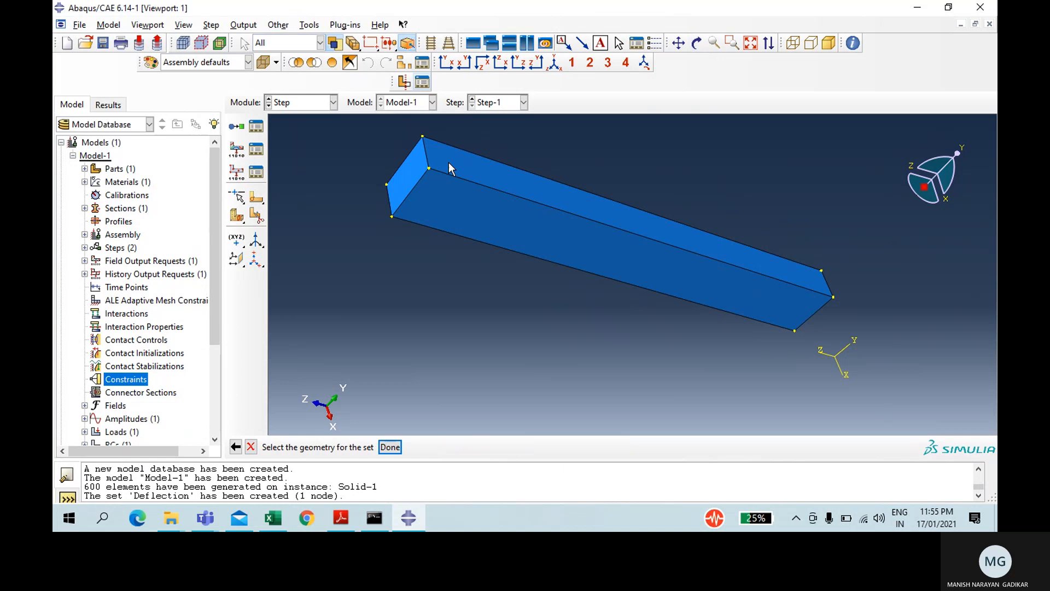
{"action": "left_click", "coordinate": [398, 186]}
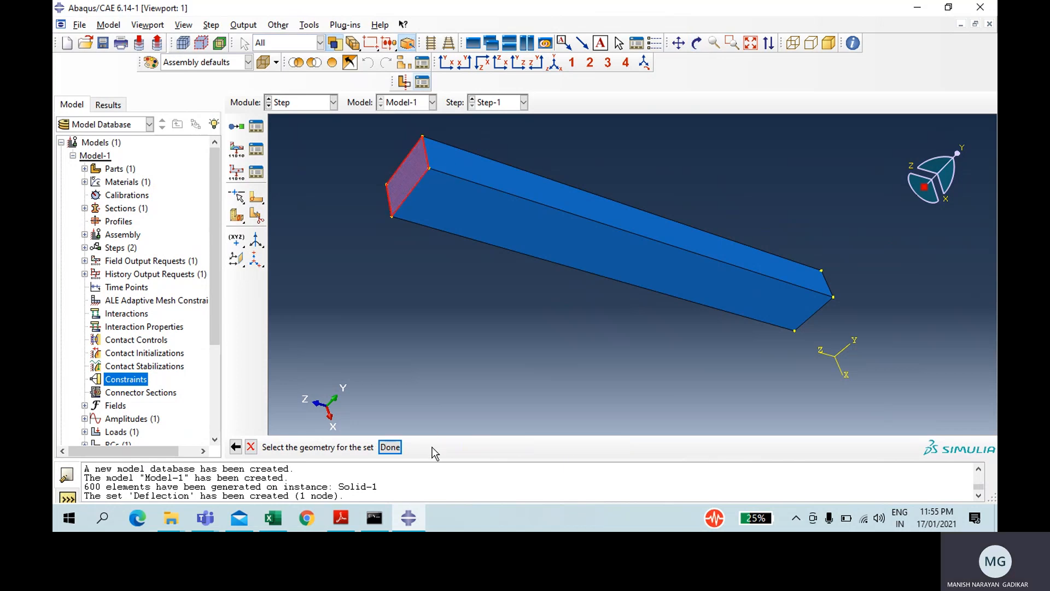
{"action": "left_click", "coordinate": [390, 447]}
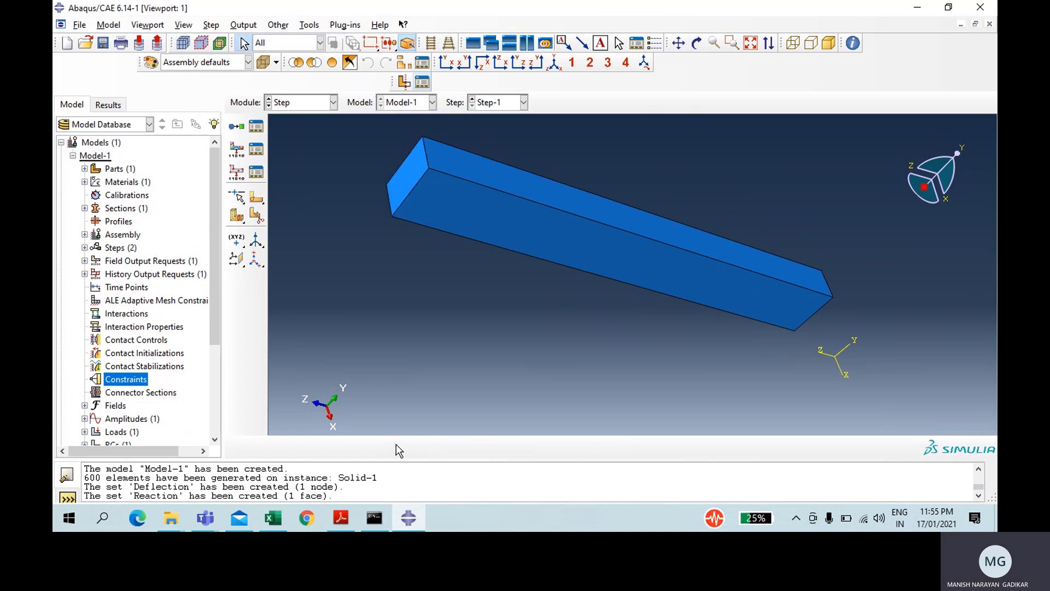
Create a history output request named Reaction in Step-1
{"action": "left_click", "coordinate": [256, 172]}
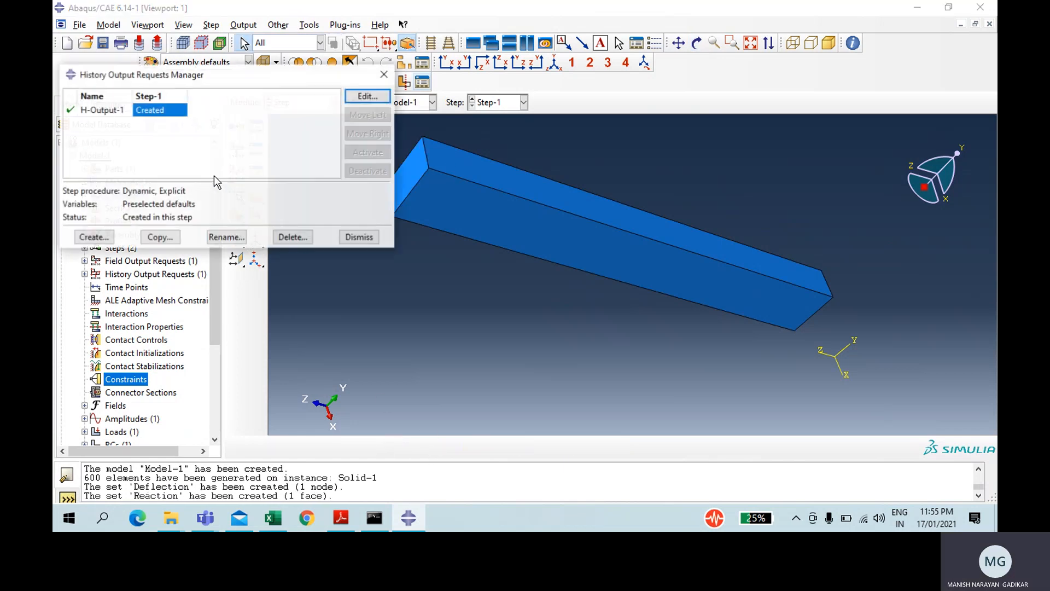
{"action": "left_click", "coordinate": [107, 238]}
{"action": "type", "text": "Reaction"}
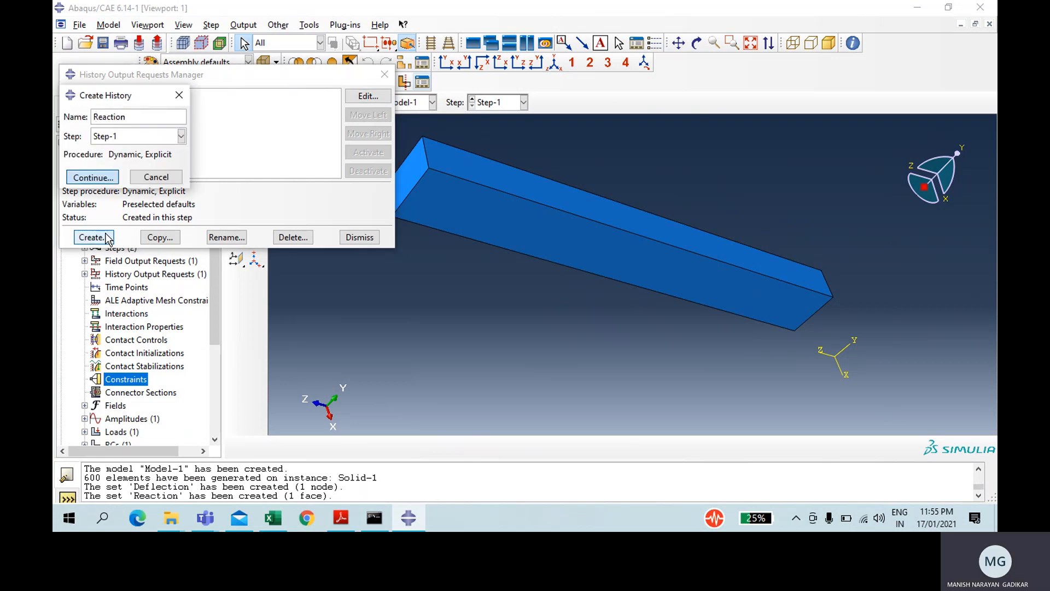
{"action": "left_click", "coordinate": [92, 176]}
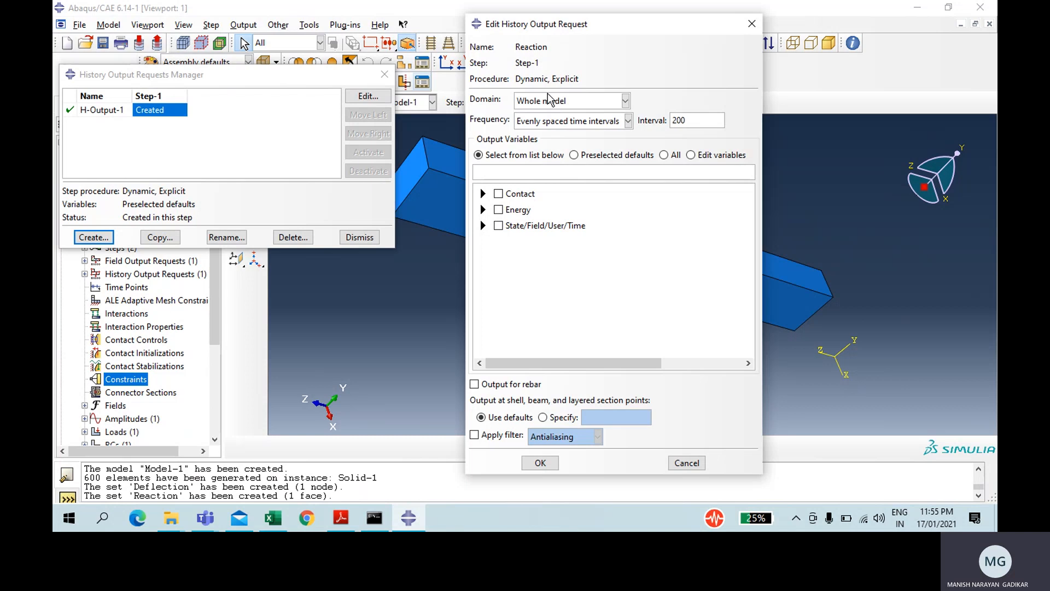
Apply the Reaction history output request to the Reaction set and record only reaction force RF2
{"action": "left_click", "coordinate": [550, 101]}
{"action": "left_click", "coordinate": [544, 130]}
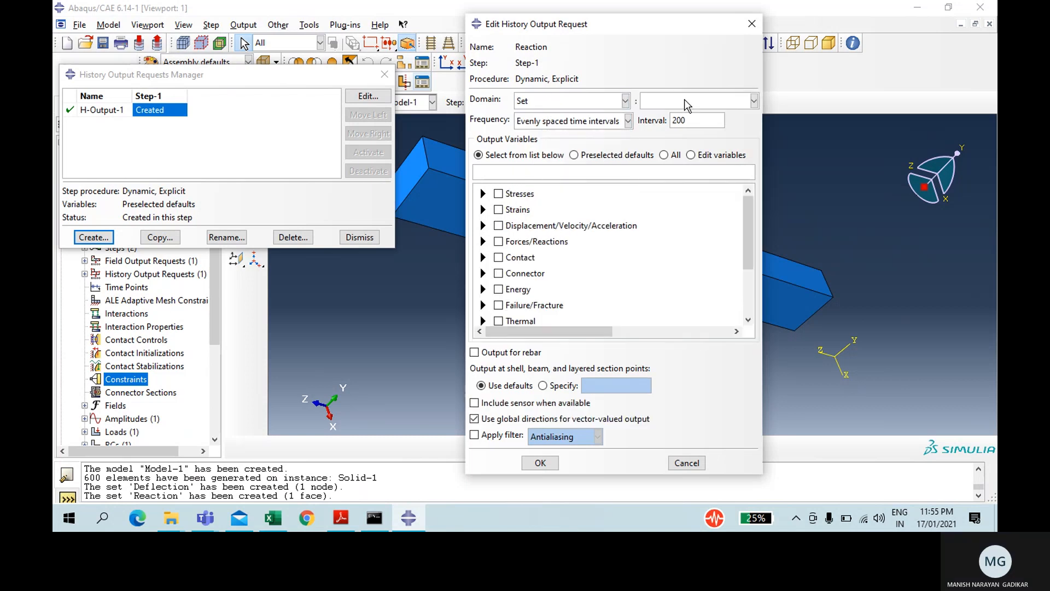
{"action": "left_click", "coordinate": [689, 99]}
{"action": "left_click", "coordinate": [682, 128]}
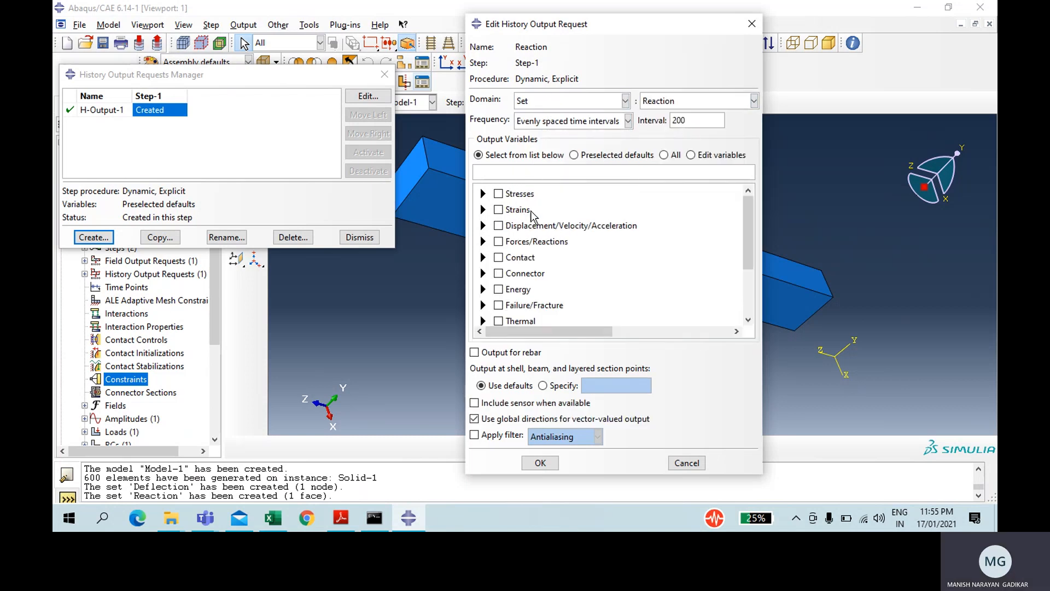
{"action": "left_click", "coordinate": [483, 242]}
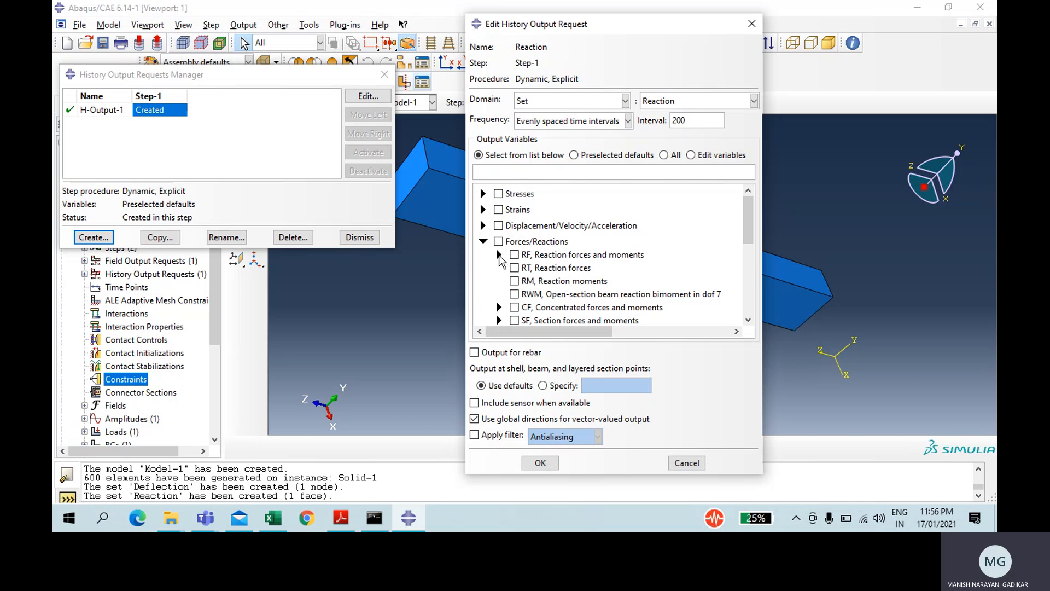
{"action": "left_click", "coordinate": [499, 254]}
{"action": "left_click", "coordinate": [530, 280]}
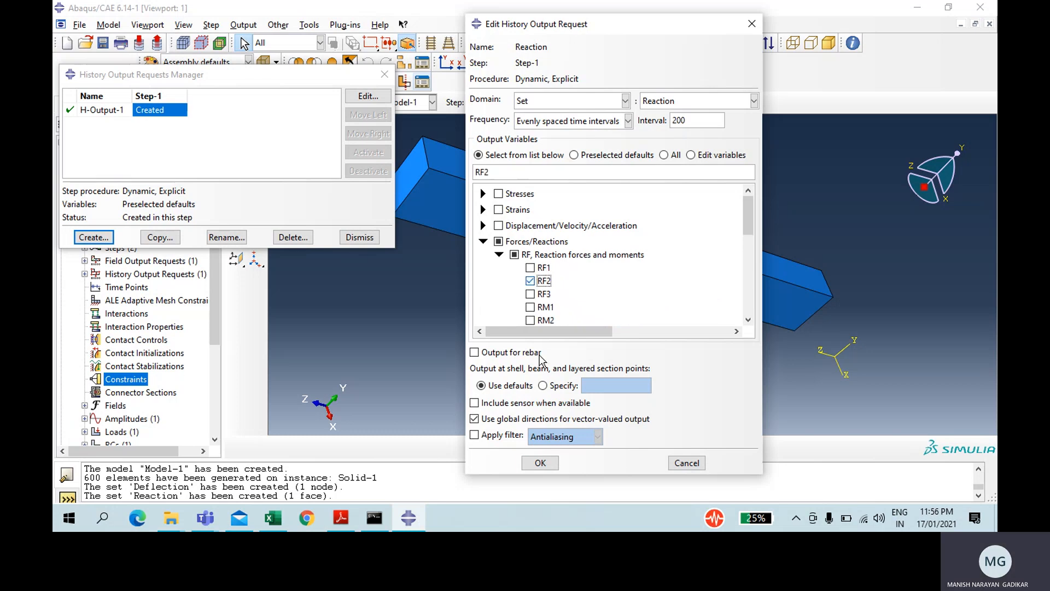
{"action": "left_click", "coordinate": [552, 465]}
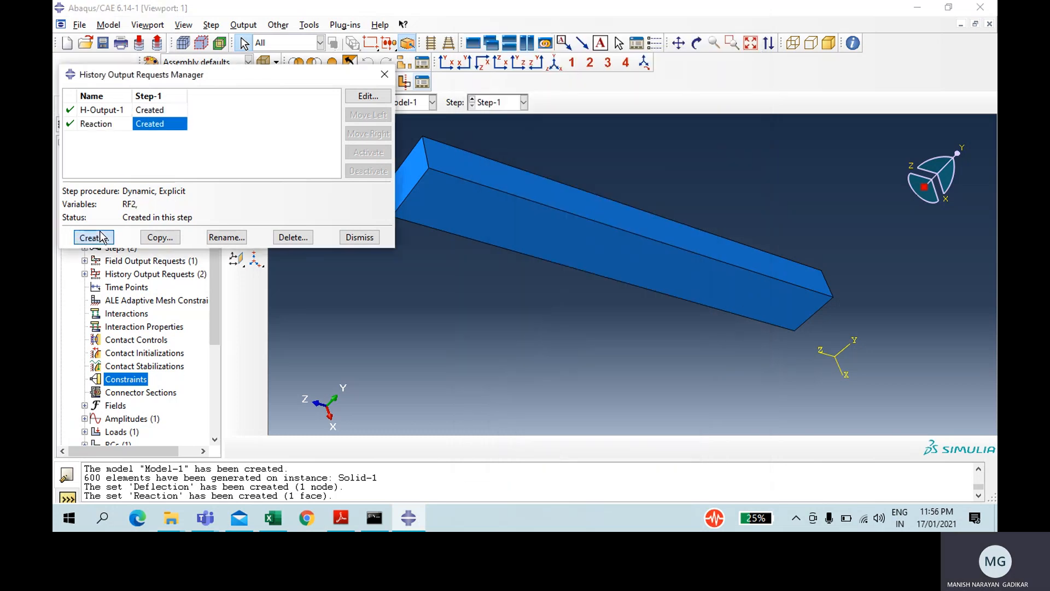
Create a history output request named Deflection in Step-1 with the Deflection set as its domain
{"action": "left_click", "coordinate": [93, 237]}
{"action": "type", "text": "Deflection"}
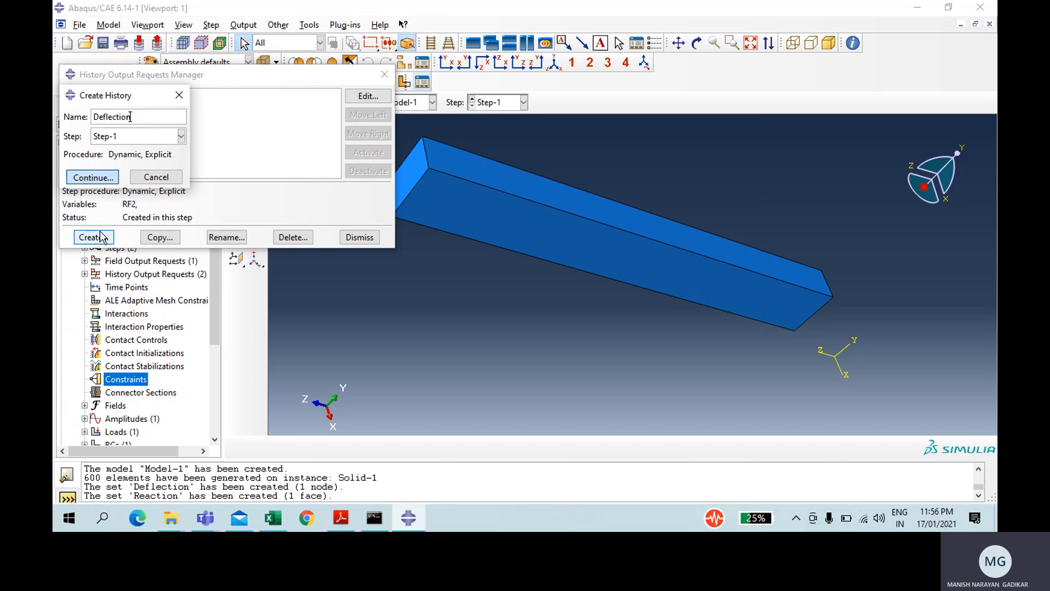
{"action": "left_click", "coordinate": [109, 177]}
{"action": "left_click", "coordinate": [583, 103]}
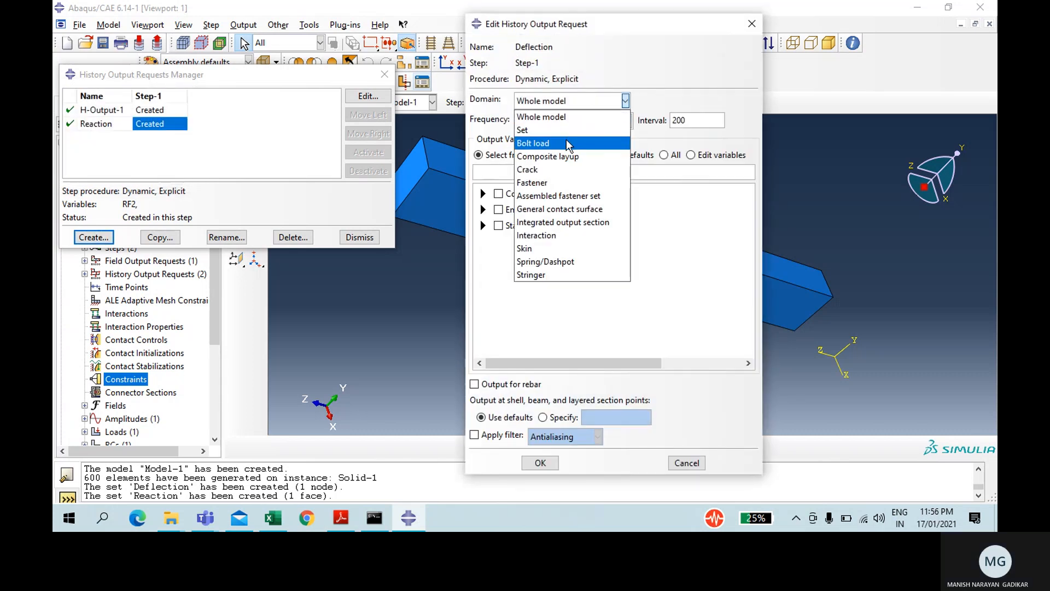
{"action": "left_click", "coordinate": [560, 130]}
{"action": "left_click", "coordinate": [669, 101]}
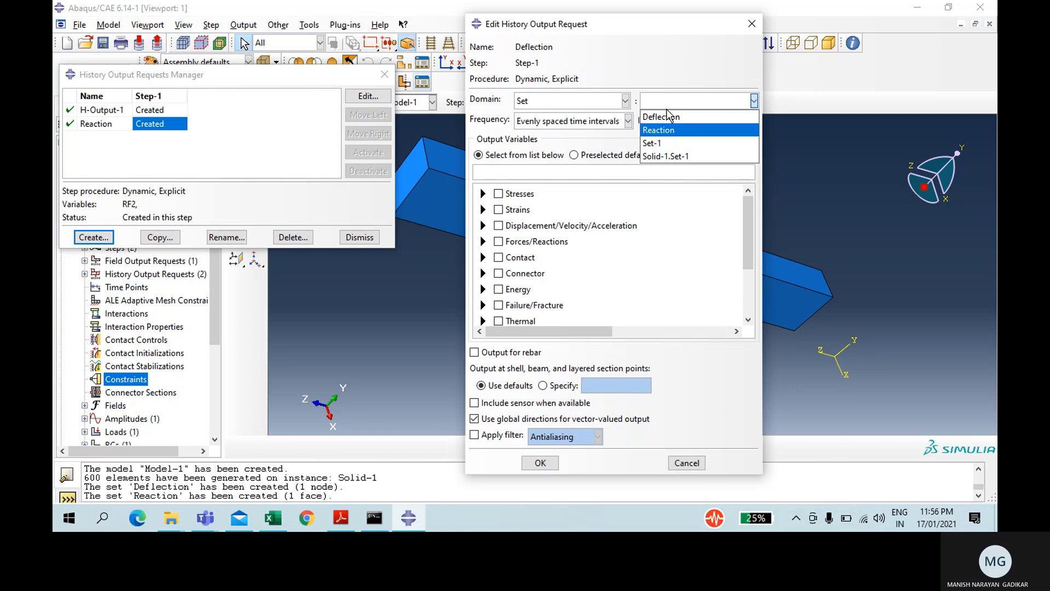
{"action": "left_click", "coordinate": [667, 113]}
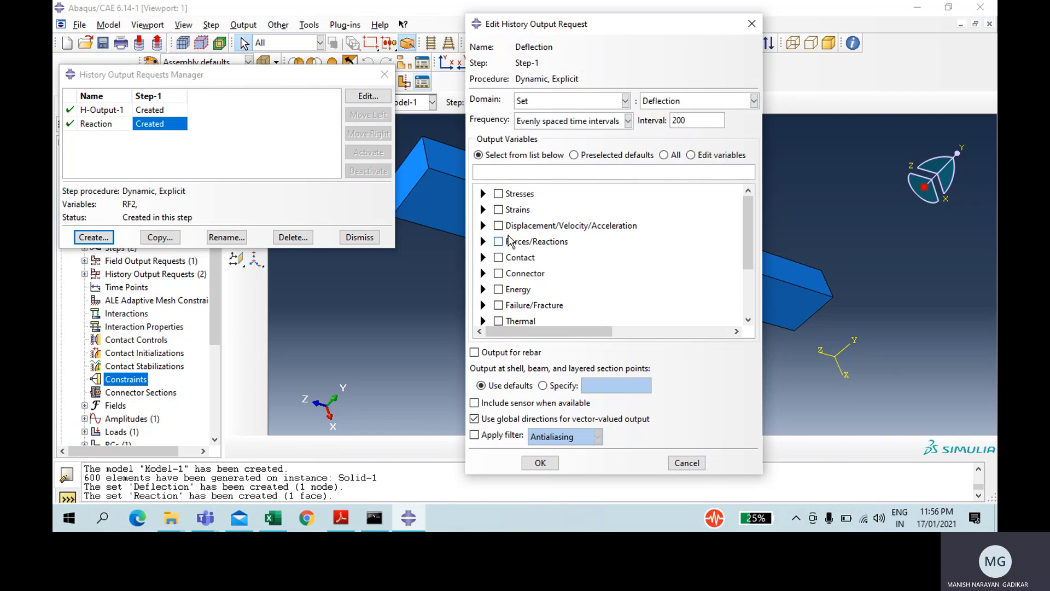
Record only displacement U2 in the Deflection request and close the history output requests manager
{"action": "left_click", "coordinate": [483, 225]}
{"action": "left_click", "coordinate": [499, 238]}
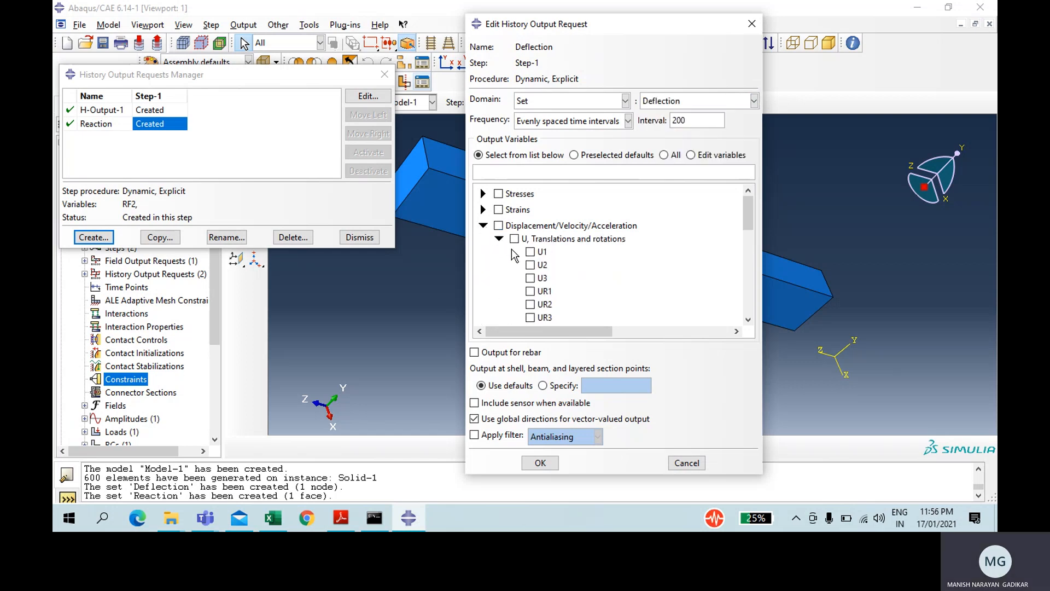
{"action": "left_click", "coordinate": [530, 265]}
{"action": "left_click", "coordinate": [541, 464]}
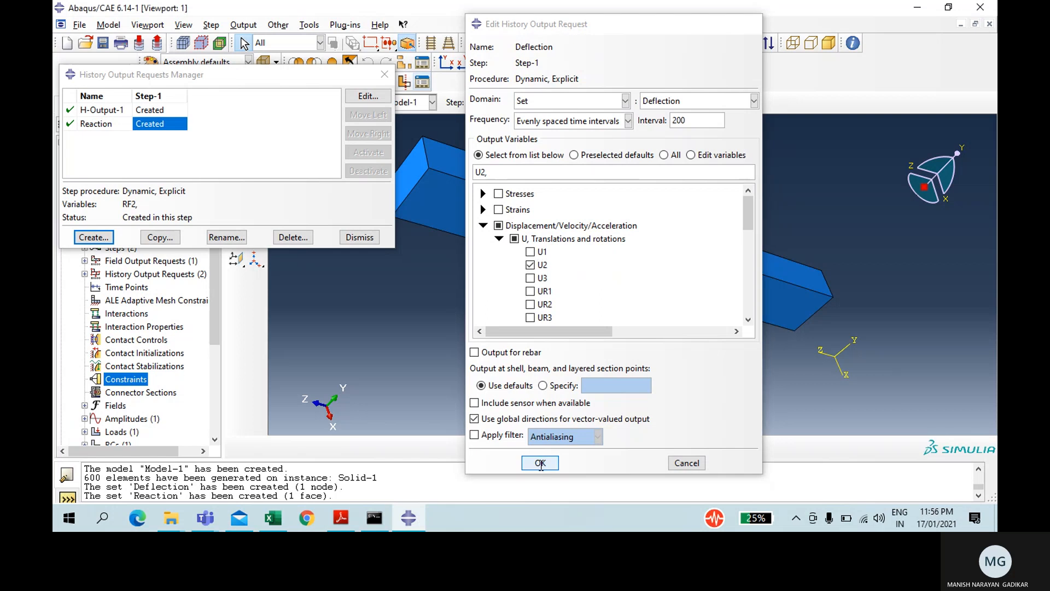
{"action": "left_click", "coordinate": [398, 72]}
{"action": "left_click", "coordinate": [383, 74]}
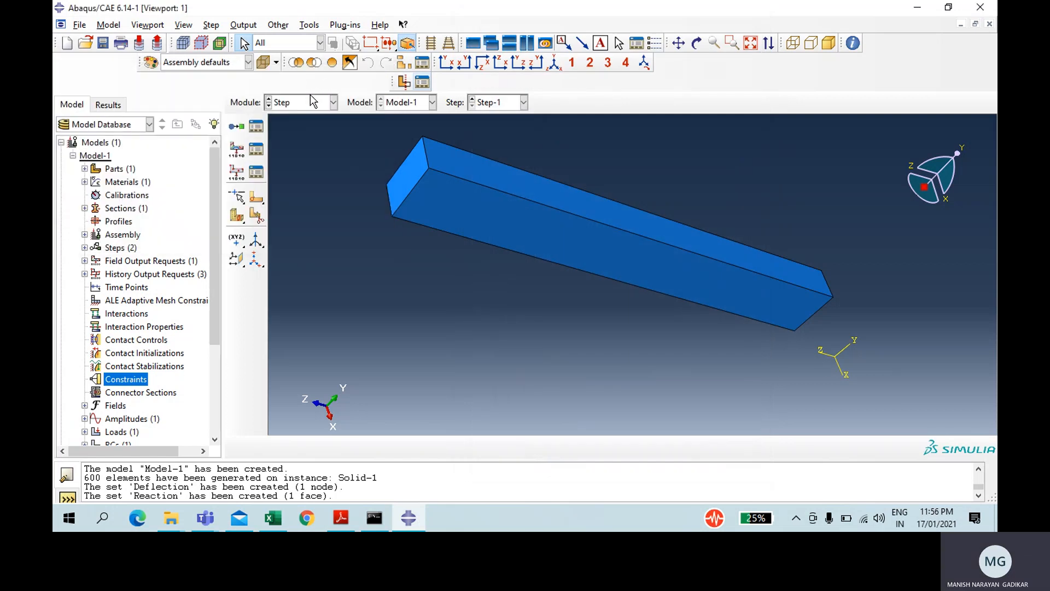
Switch to the Job module and create a full-analysis job named Solid for Model-1
{"action": "left_click", "coordinate": [310, 98]}
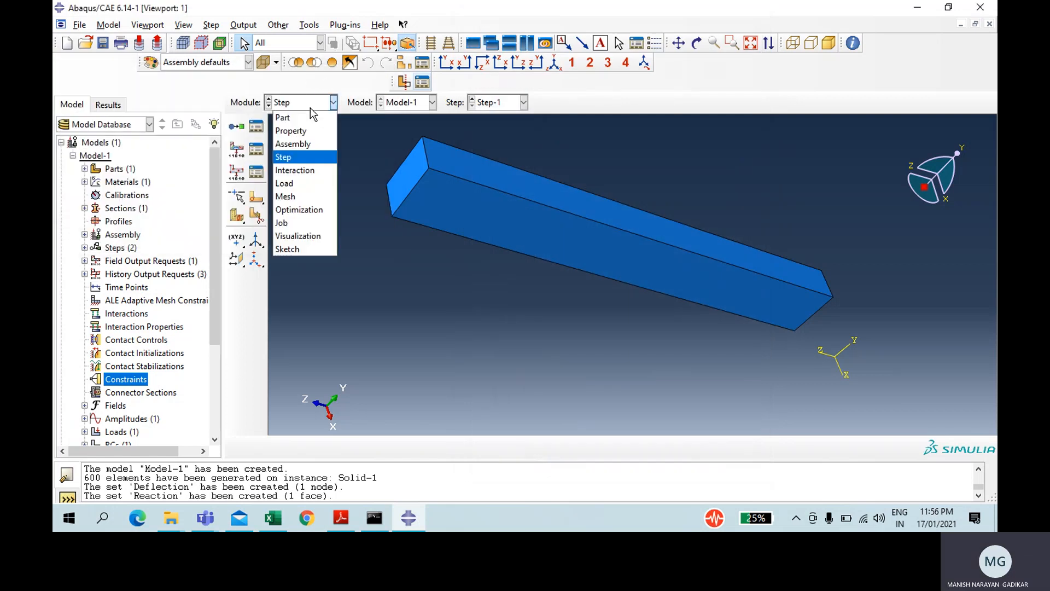
{"action": "left_click", "coordinate": [307, 223]}
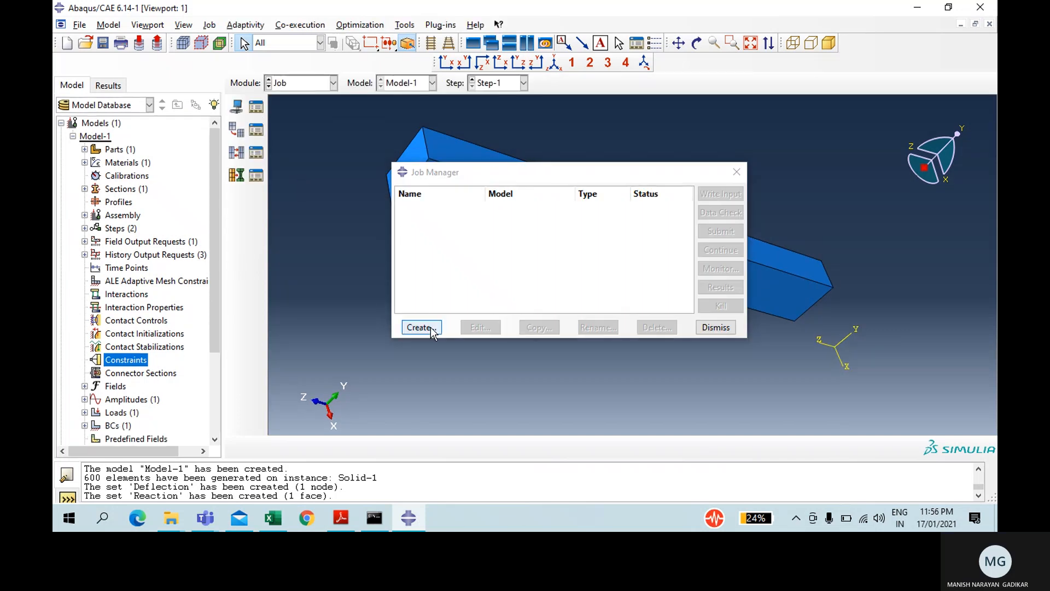
{"action": "left_click", "coordinate": [421, 327]}
{"action": "type", "text": "Solid"}
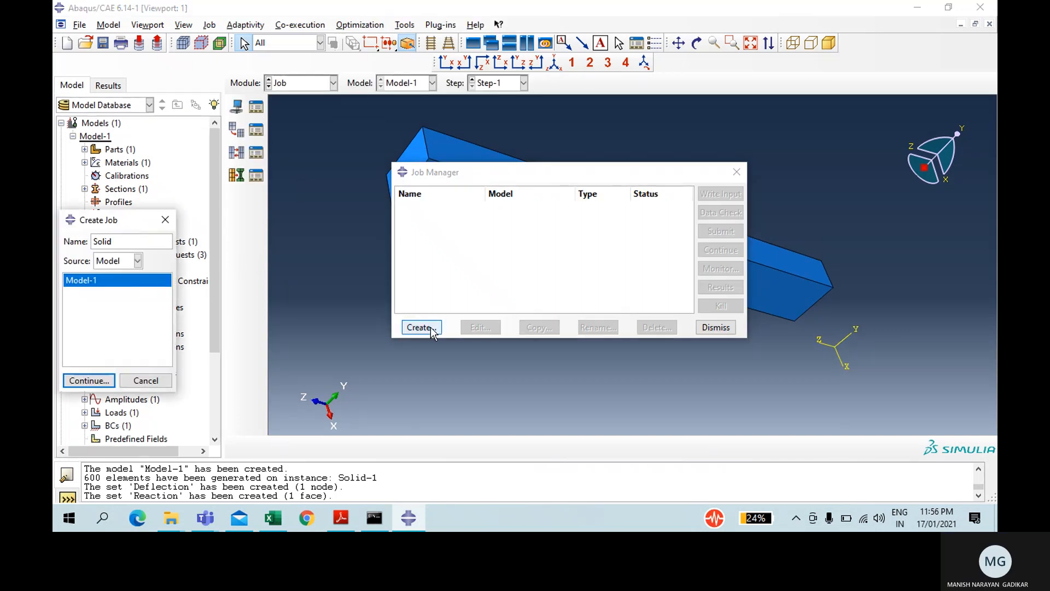
{"action": "key", "text": "Return"}
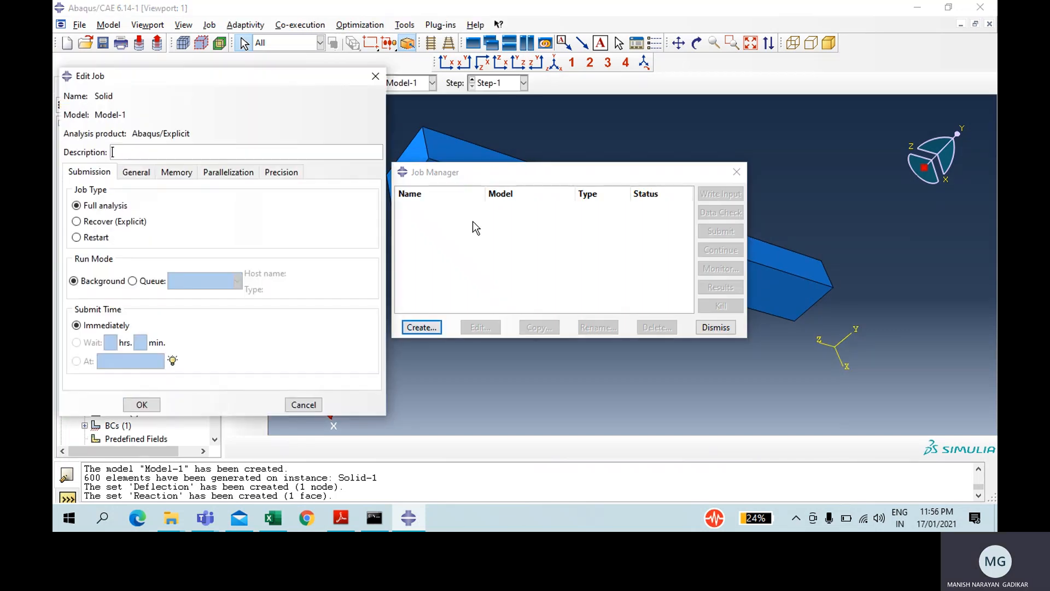
{"action": "left_click", "coordinate": [146, 408]}
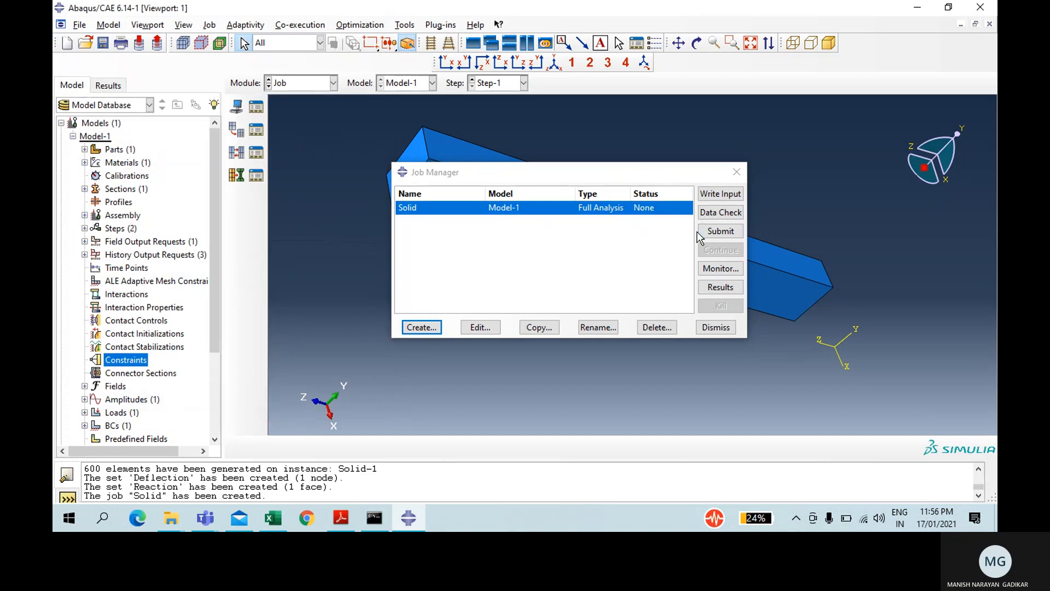
Submit the Solid job, overwriting its existing job files, and monitor its progress until the run ends
{"action": "left_click", "coordinate": [721, 231]}
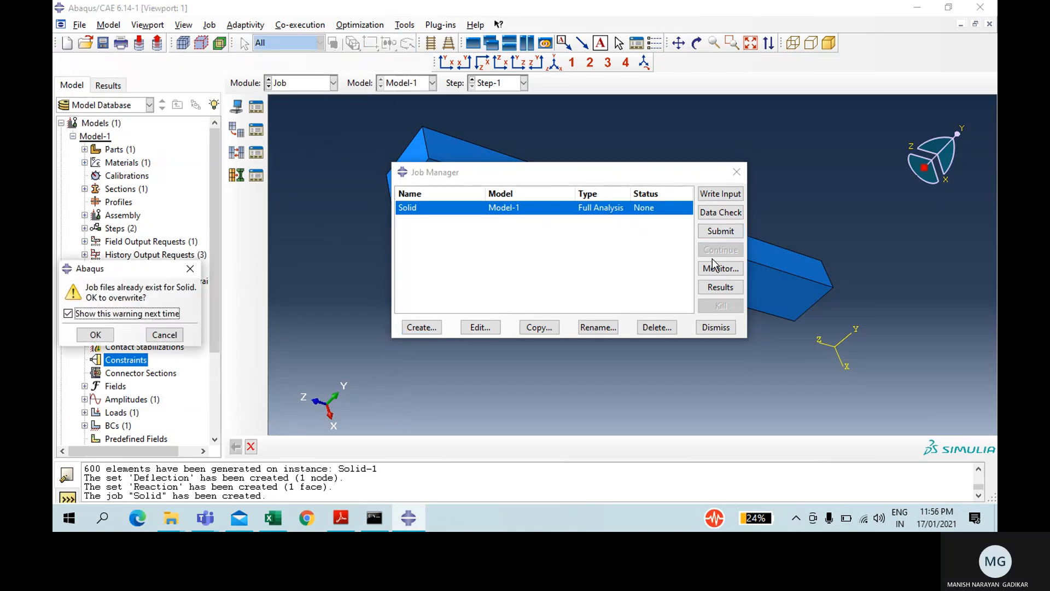
{"action": "left_click", "coordinate": [95, 335]}
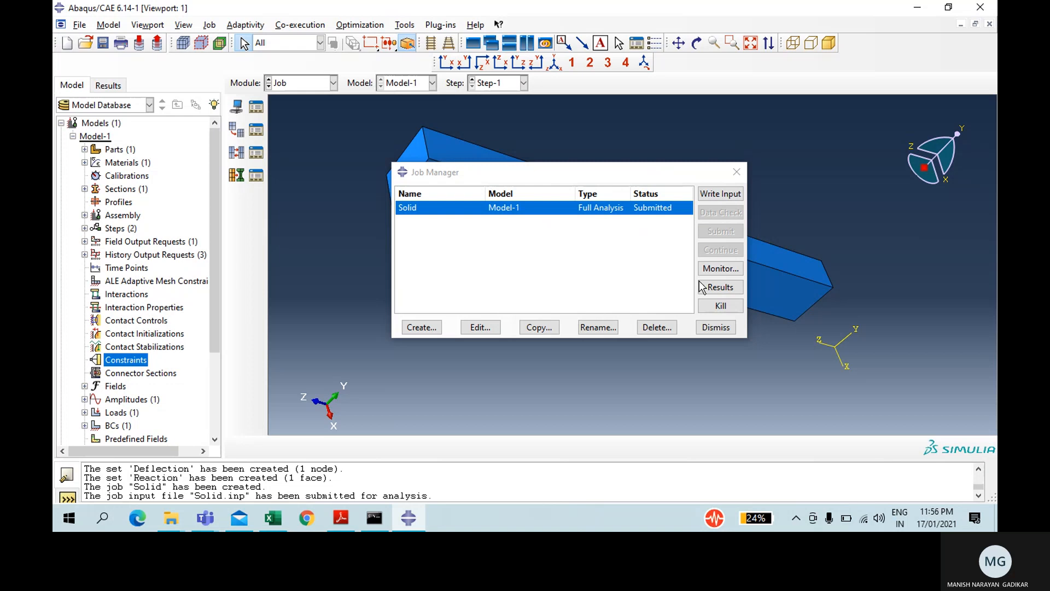
{"action": "left_click", "coordinate": [722, 268]}
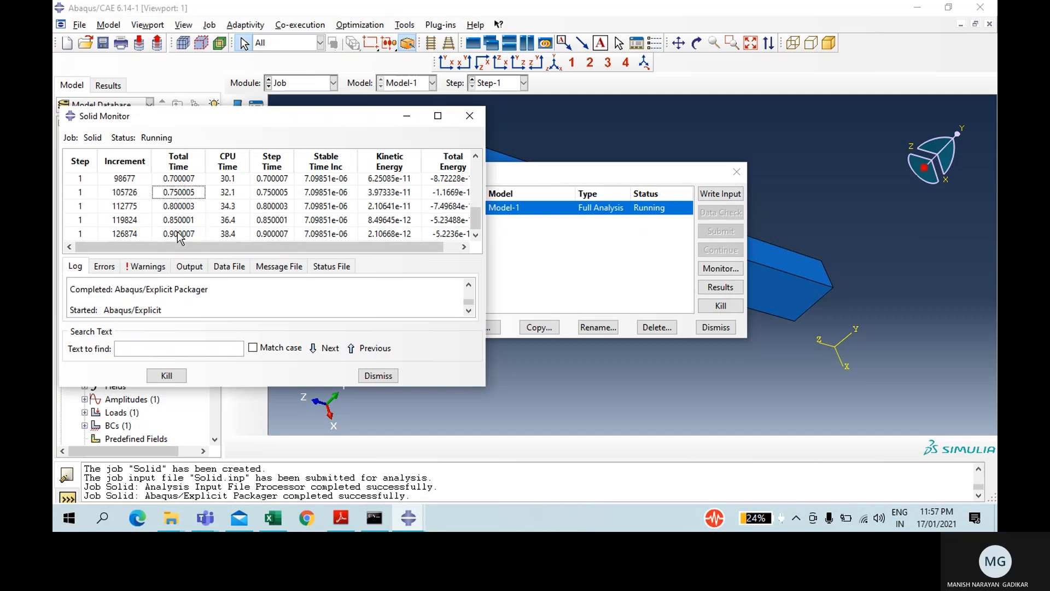
{"action": "left_click", "coordinate": [178, 234]}
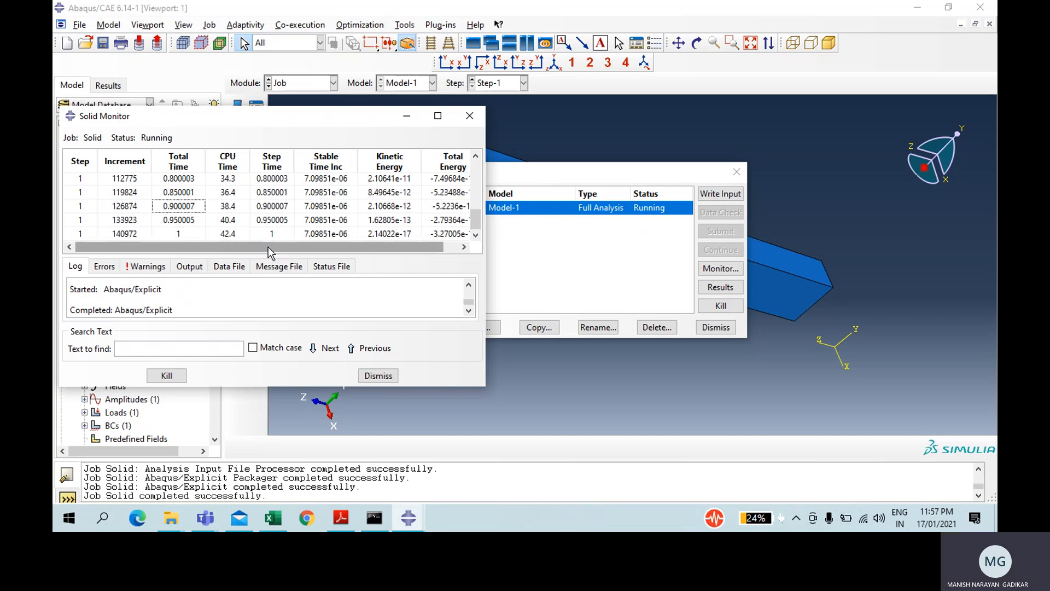
{"action": "left_click", "coordinate": [379, 376]}
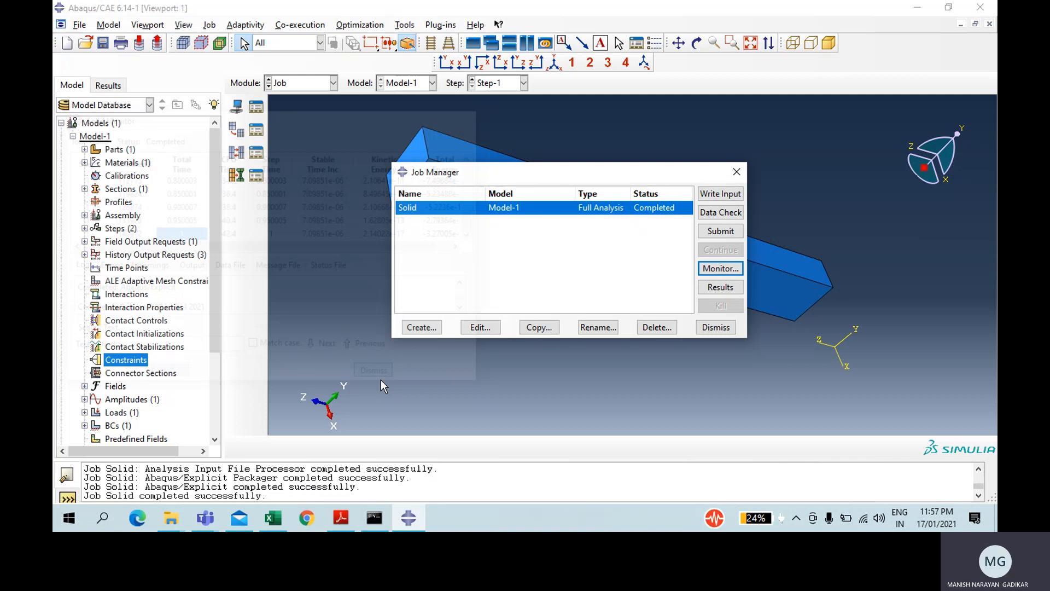
Open the Solid job's results and plot contours of the vertical displacement U2 on the beam
{"action": "left_click", "coordinate": [722, 289]}
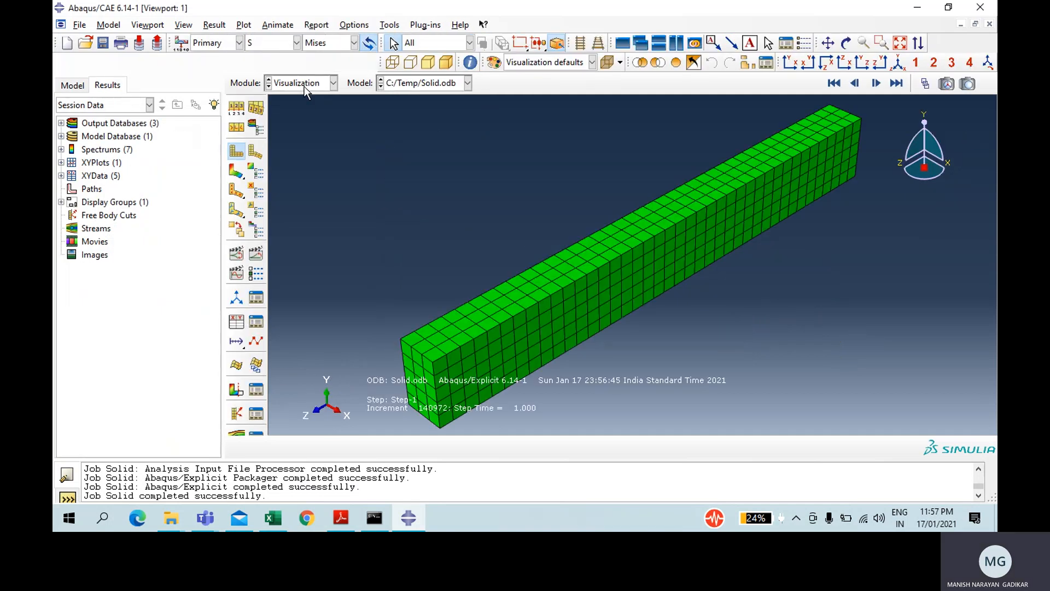
{"action": "left_click", "coordinate": [276, 44]}
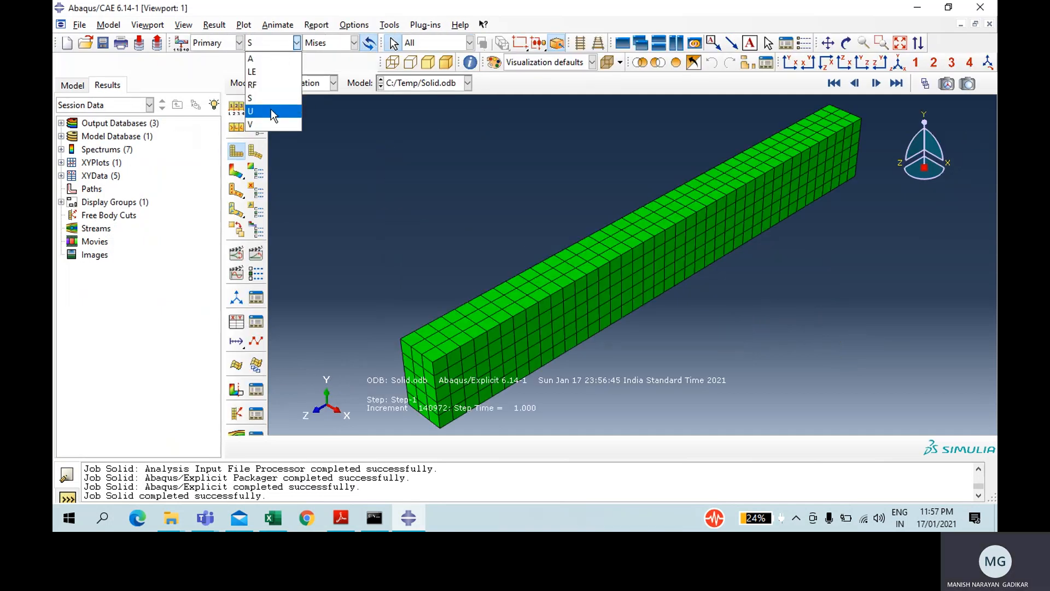
{"action": "left_click", "coordinate": [271, 111]}
{"action": "left_click", "coordinate": [313, 43]}
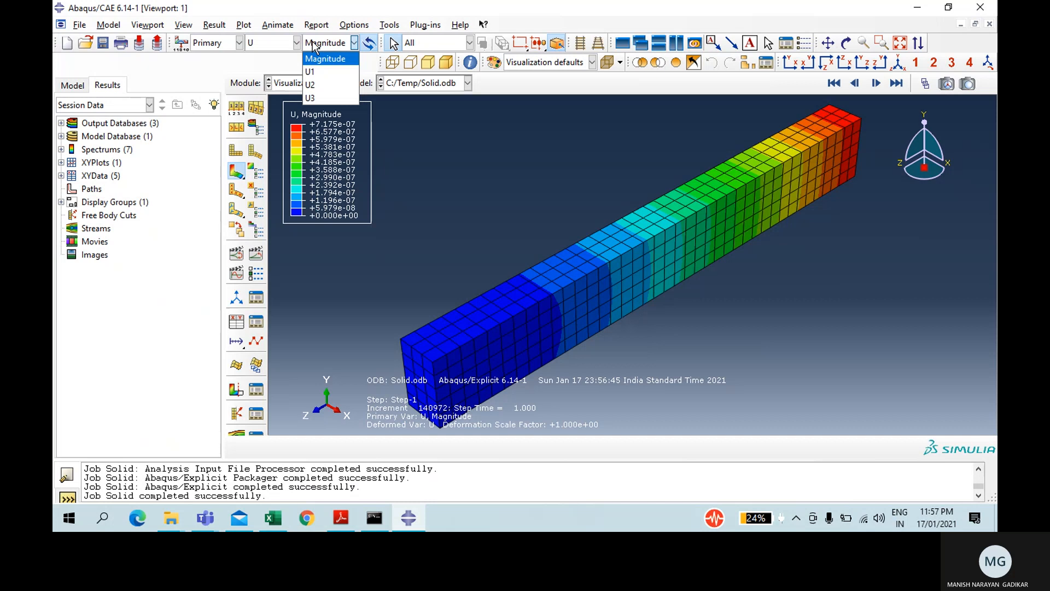
{"action": "left_click", "coordinate": [313, 86]}
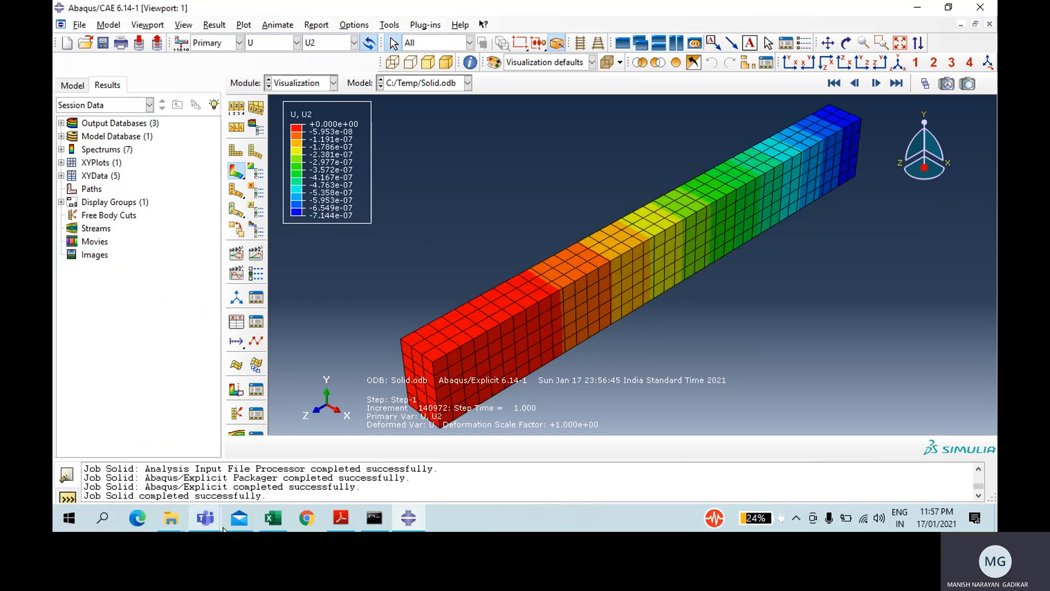
Switch to the Assignment 3 workbook in Excel and examine the Solid traction-load results, especially the row for element size 0.02
{"action": "left_click", "coordinate": [273, 518]}
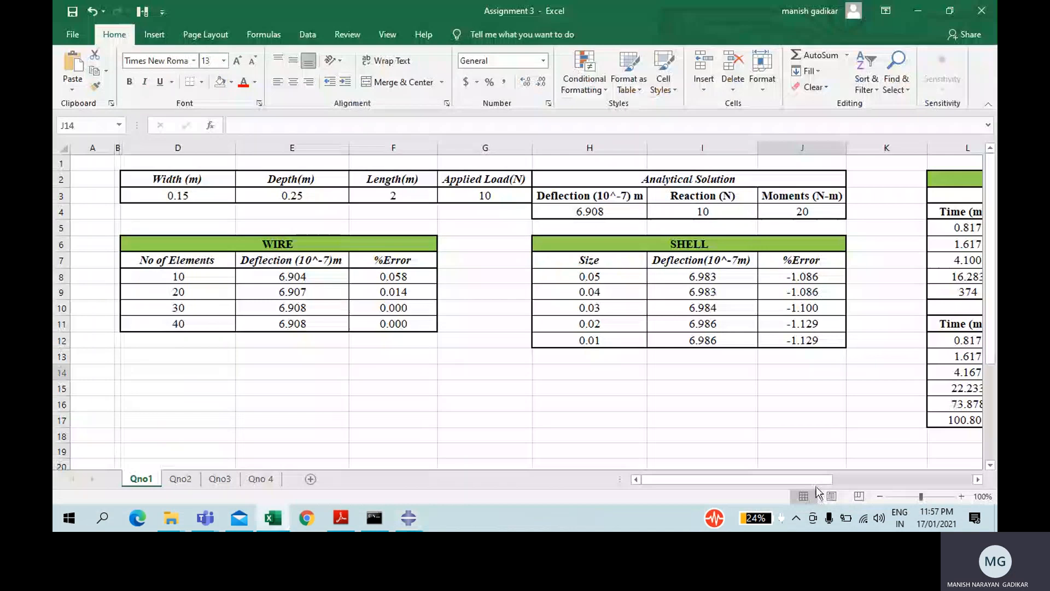
{"action": "left_click_drag", "start_coordinate": [815, 484], "coordinate": [966, 478]}
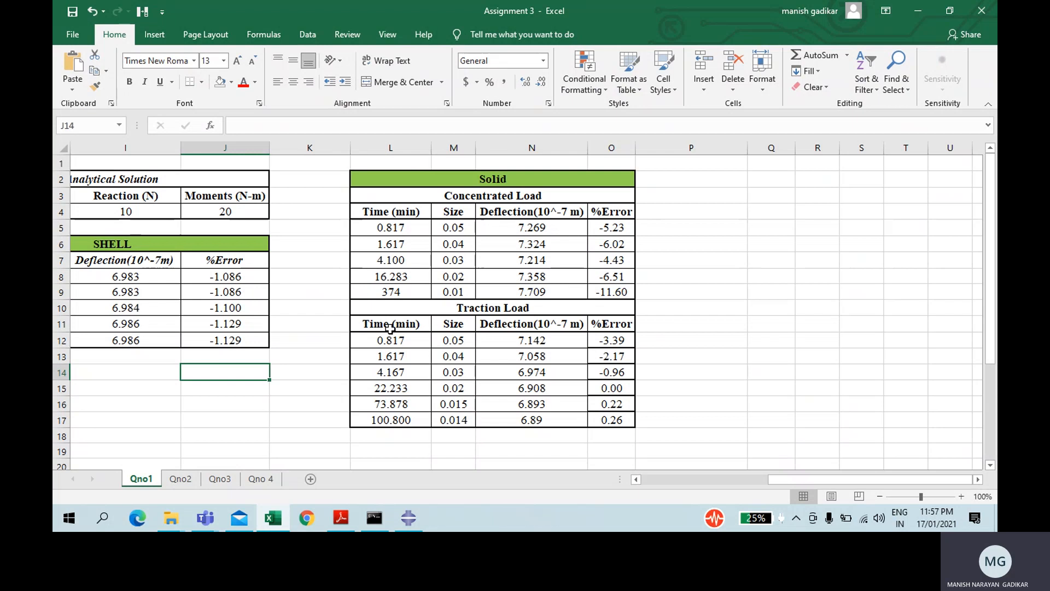
{"action": "left_click", "coordinate": [455, 389]}
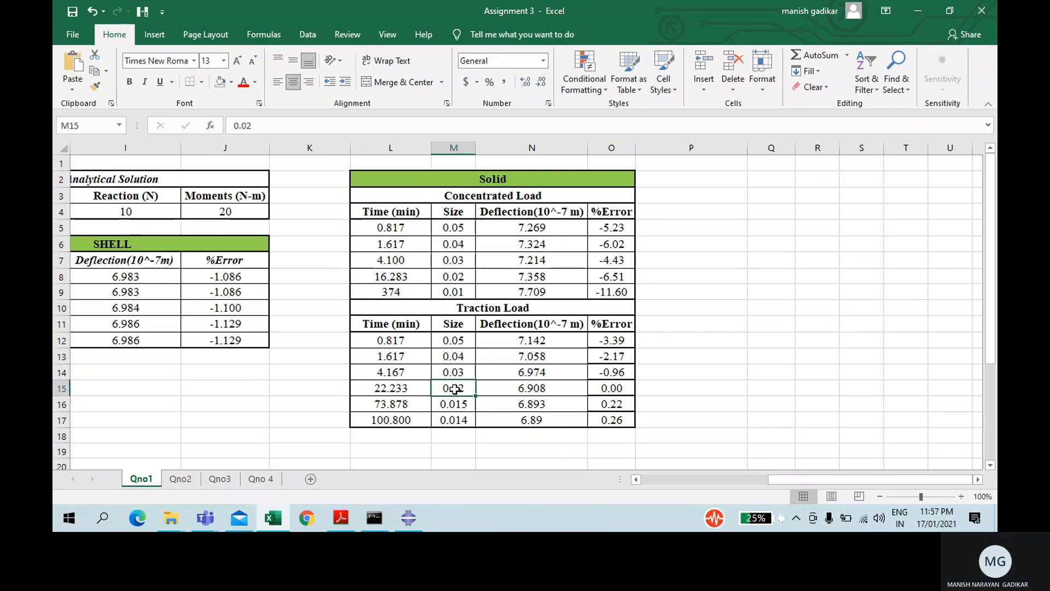
{"action": "left_click_drag", "start_coordinate": [398, 389], "coordinate": [612, 420]}
{"action": "left_click", "coordinate": [462, 390]}
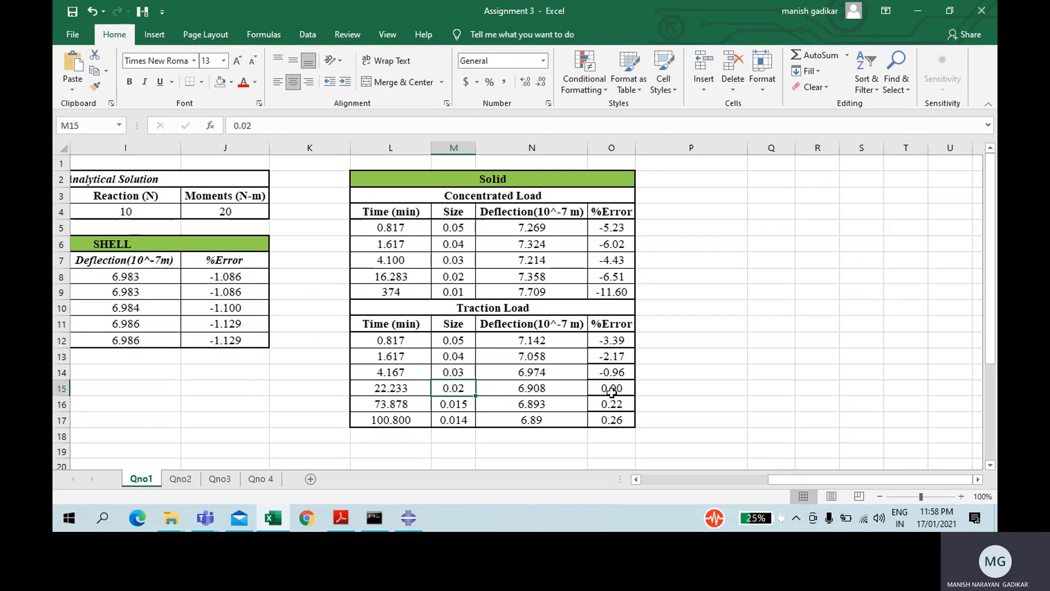
Switch back to Abaqus/CAE and start creating XY data from the ODB history output
{"action": "left_click", "coordinate": [272, 524]}
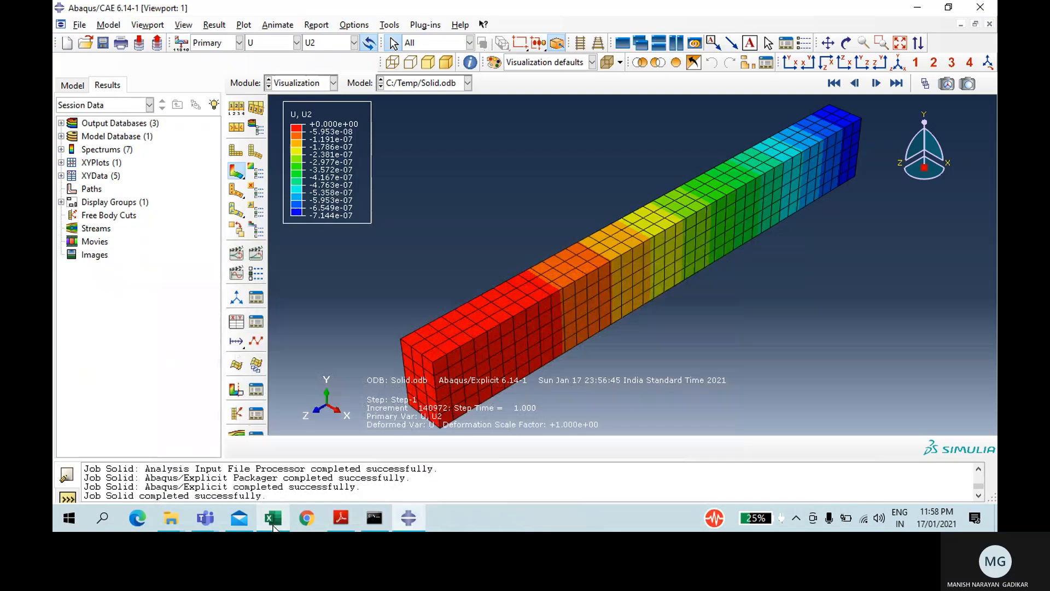
{"action": "left_click", "coordinate": [237, 322]}
{"action": "left_click", "coordinate": [728, 171]}
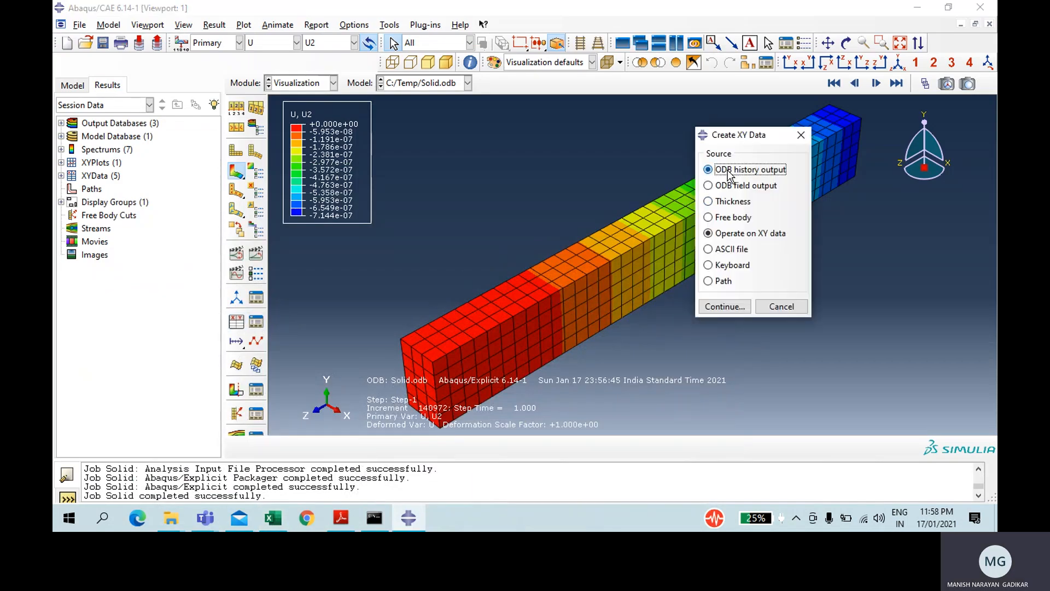
{"action": "left_click", "coordinate": [734, 301]}
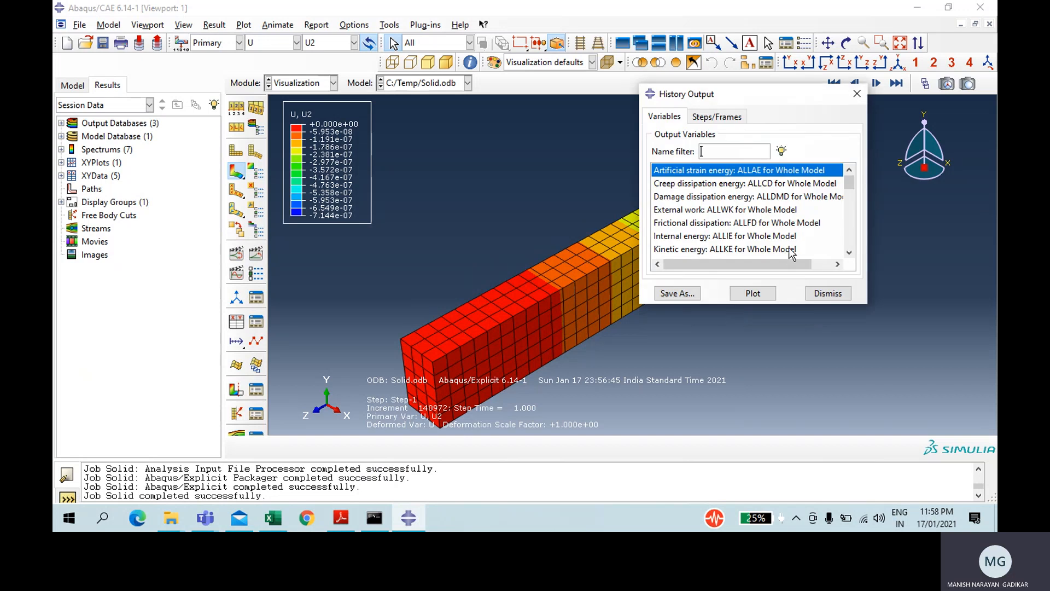
Save the sum of the RF2 reaction forces at all NSET REACTION nodes as XY data ReactionSolid, without plotting the curve
{"action": "left_click", "coordinate": [849, 253]}
{"action": "left_click", "coordinate": [849, 253]}
{"action": "left_click", "coordinate": [849, 253]}
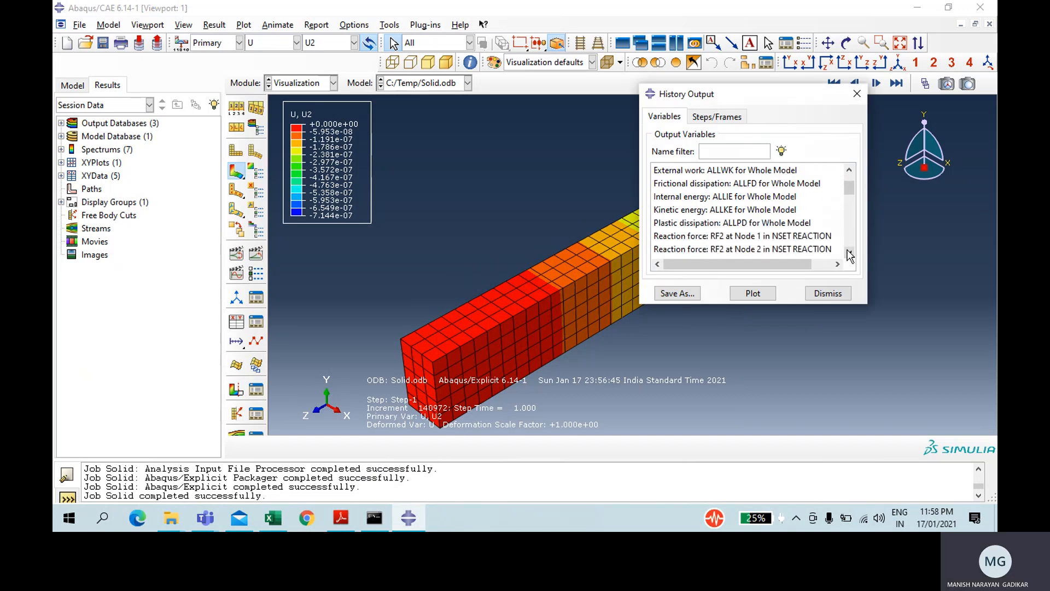
{"action": "left_click", "coordinate": [795, 236]}
{"action": "key", "text": "shift+Down"}
{"action": "key", "text": "shift+Down"}
{"action": "key", "text": "shift+Down"}
{"action": "key", "text": "shift+Down"}
{"action": "key", "text": "shift+Down"}
{"action": "key", "text": "shift+Down"}
{"action": "key", "text": "shift+Down"}
{"action": "key", "text": "shift+Down"}
{"action": "key", "text": "shift+Down"}
{"action": "key", "text": "shift+Down"}
{"action": "key", "text": "shift+Down"}
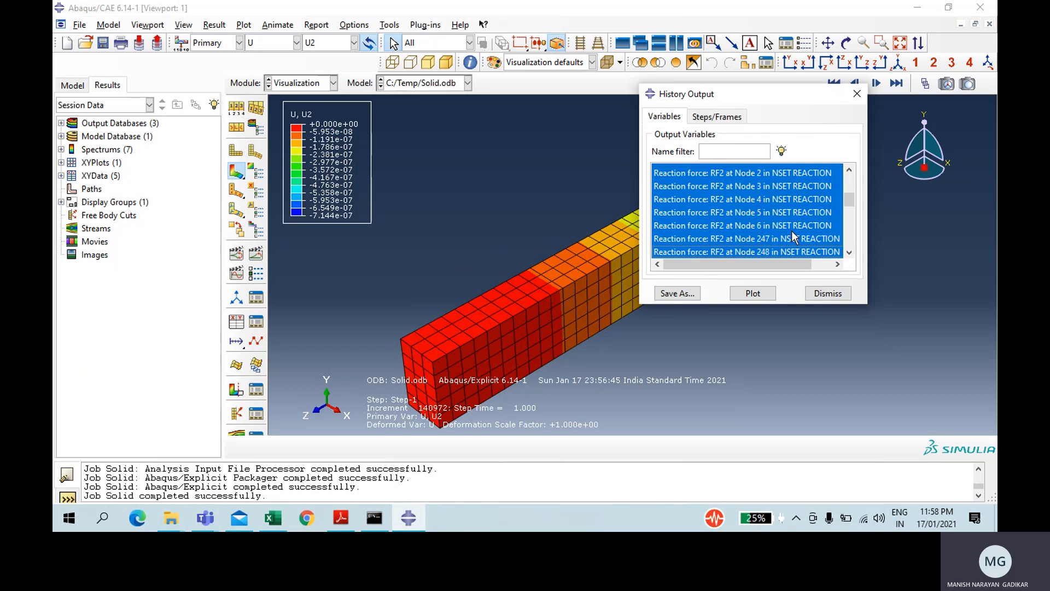
{"action": "key", "text": "shift+Down"}
{"action": "key", "text": "shift+Down"}
{"action": "key", "text": "shift+Down"}
{"action": "key", "text": "shift+Down"}
{"action": "key", "text": "shift+Down"}
{"action": "key", "text": "shift+Down"}
{"action": "key", "text": "shift+Down"}
{"action": "key", "text": "shift+Down"}
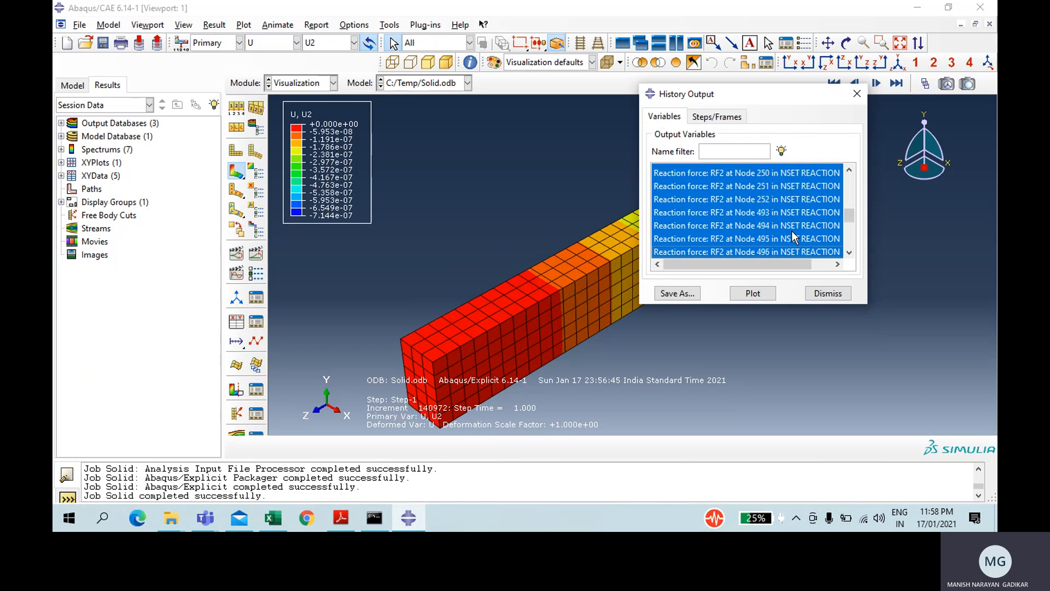
{"action": "key", "text": "shift+Down"}
{"action": "key", "text": "shift+Down"}
{"action": "key", "text": "shift+Down"}
{"action": "key", "text": "shift+Down"}
{"action": "key", "text": "shift+Down"}
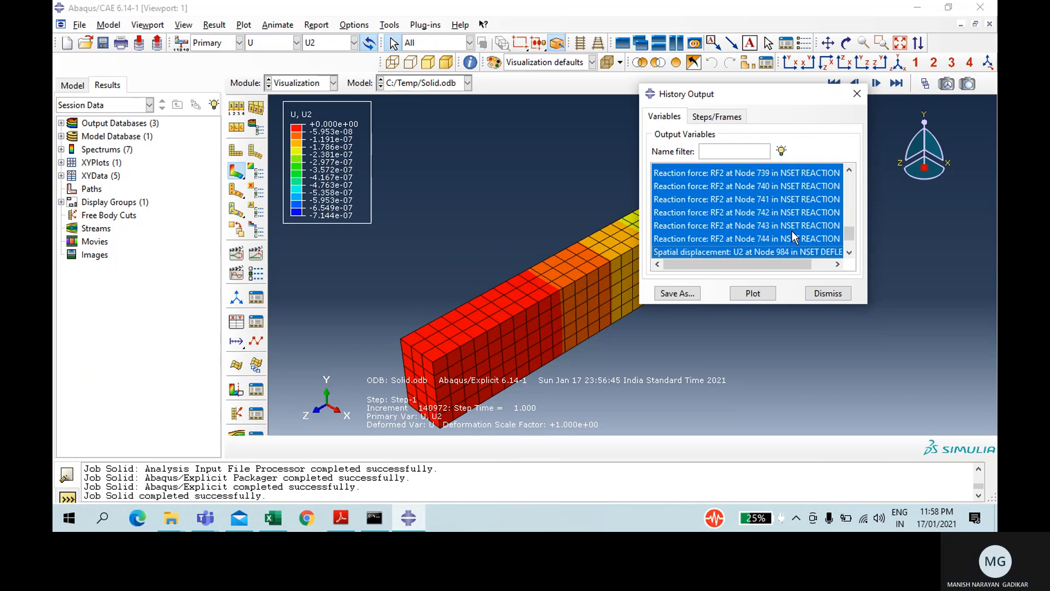
{"action": "key", "text": "shift+Up"}
{"action": "key", "text": "shift+Up"}
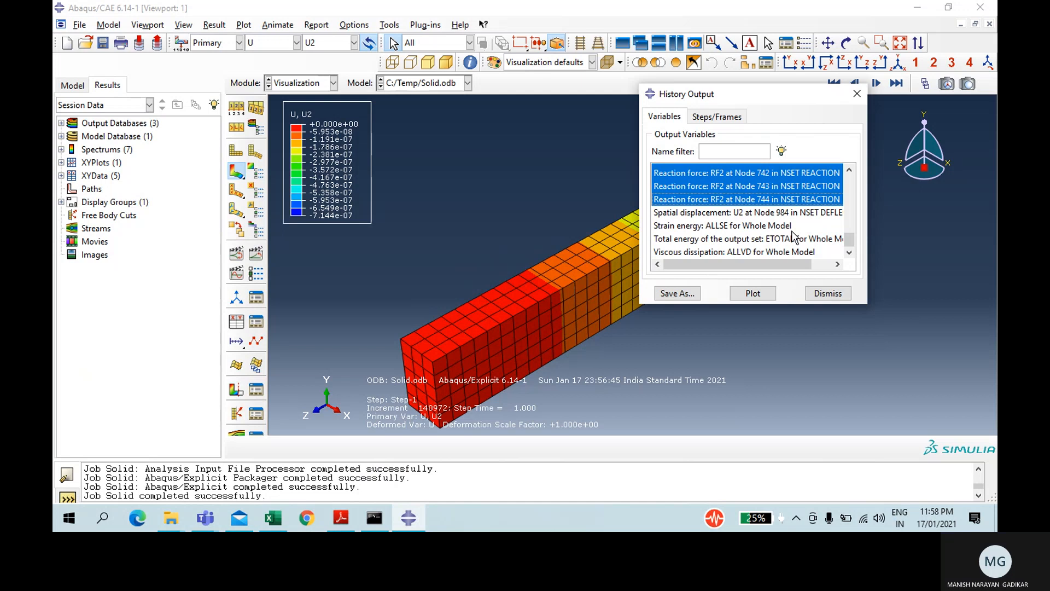
{"action": "left_click", "coordinate": [672, 294]}
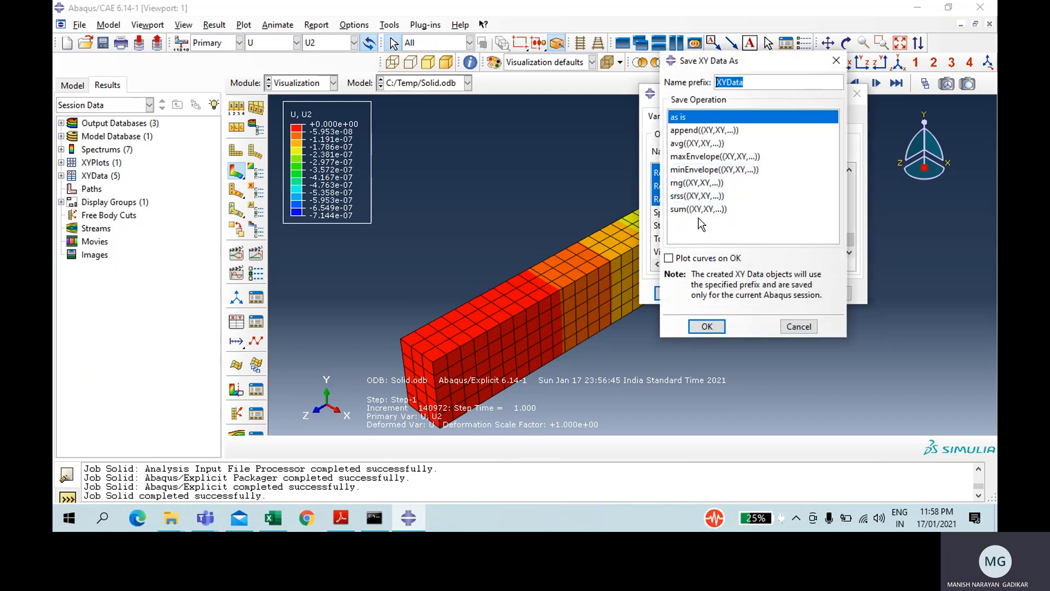
{"action": "left_click", "coordinate": [694, 209]}
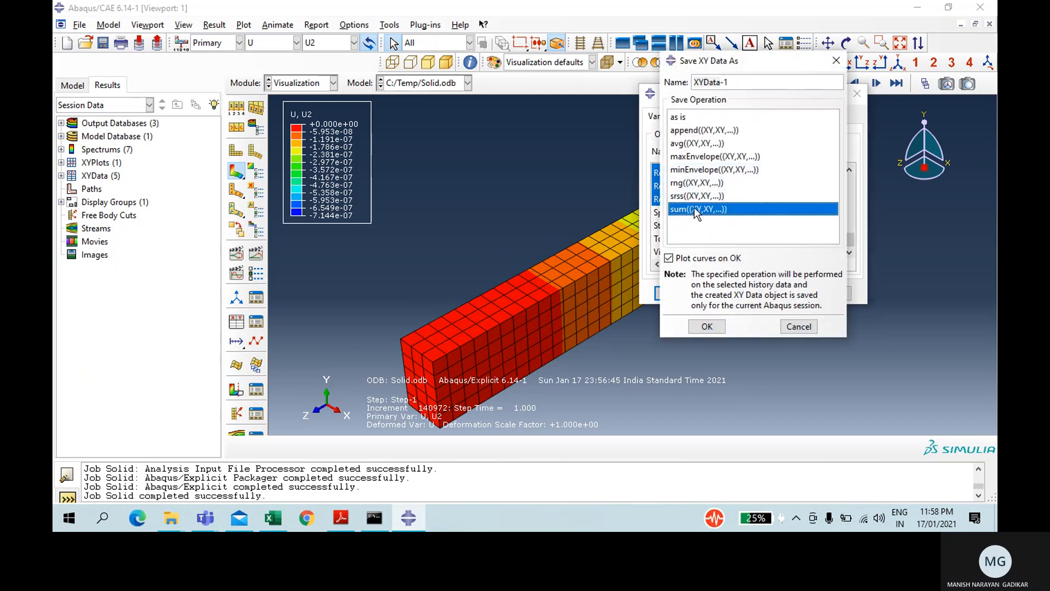
{"action": "triple_click", "coordinate": [756, 79]}
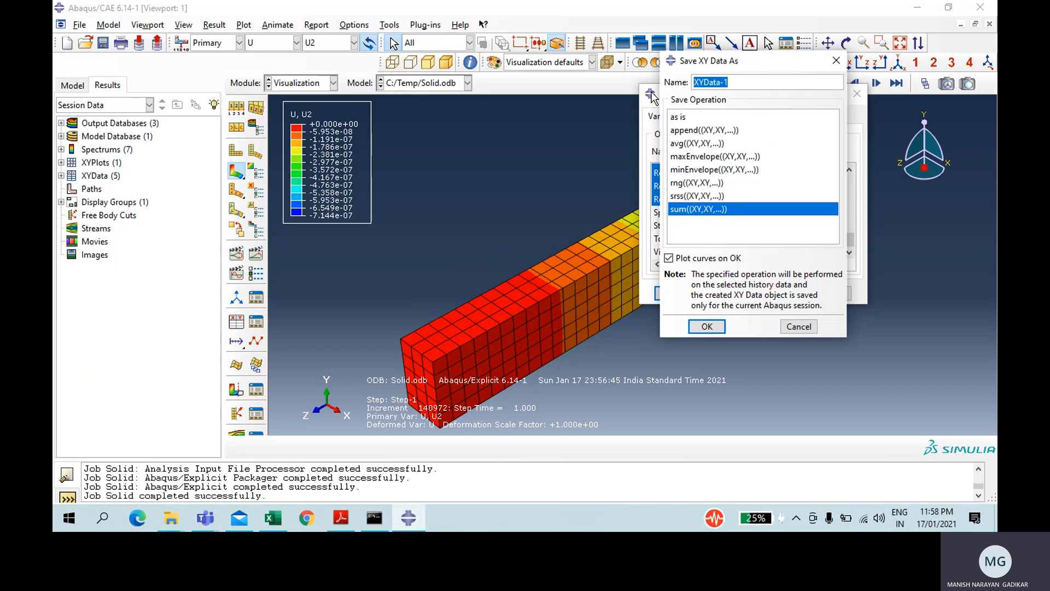
{"action": "type", "text": "ReactionSolid"}
{"action": "left_click", "coordinate": [669, 258]}
{"action": "left_click", "coordinate": [706, 326]}
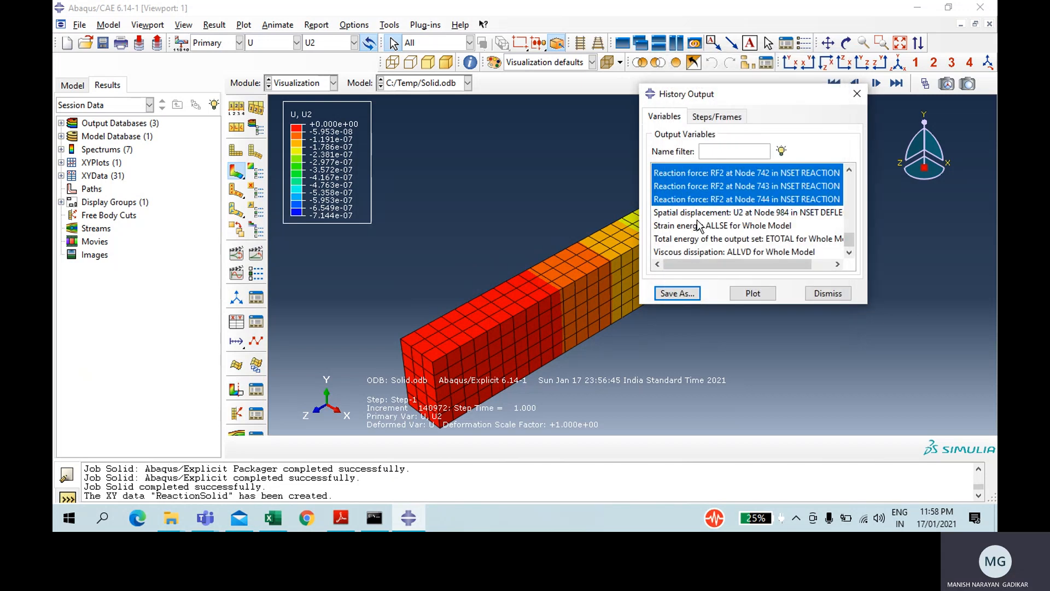
Save the U2 spatial displacement at node 984 as is under the name DeflectionSolid without plotting it, and close the history output
{"action": "left_click", "coordinate": [695, 213]}
{"action": "left_click", "coordinate": [679, 293]}
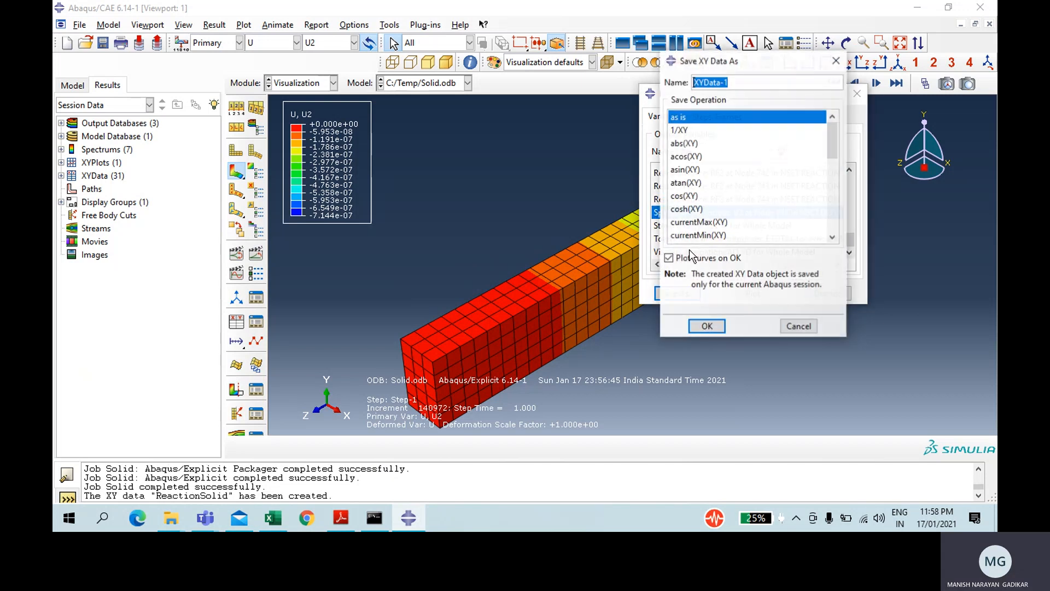
{"action": "left_click", "coordinate": [709, 259]}
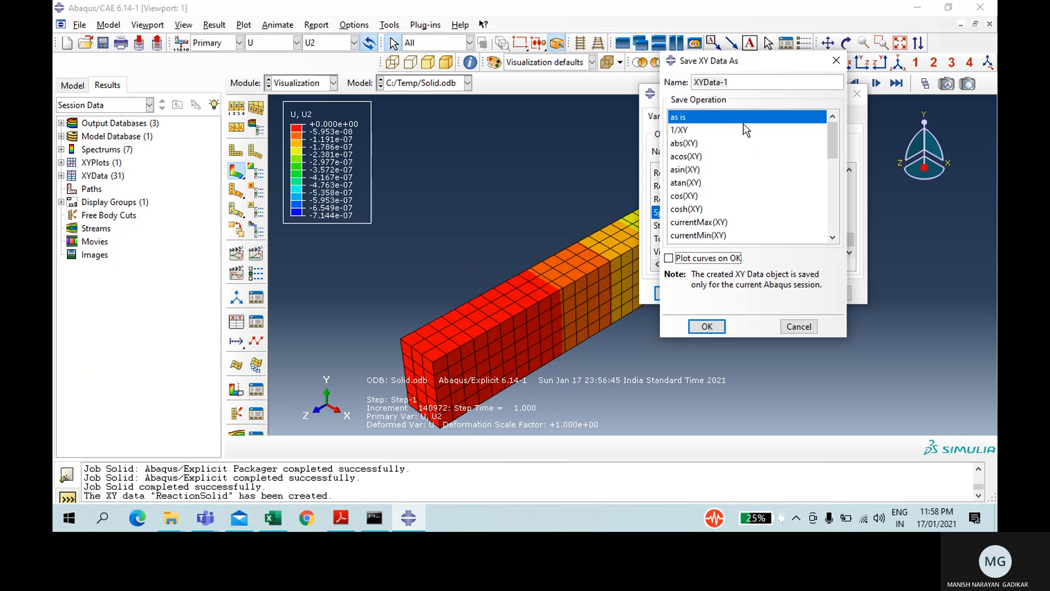
{"action": "triple_click", "coordinate": [732, 82]}
{"action": "type", "text": "Defe"}
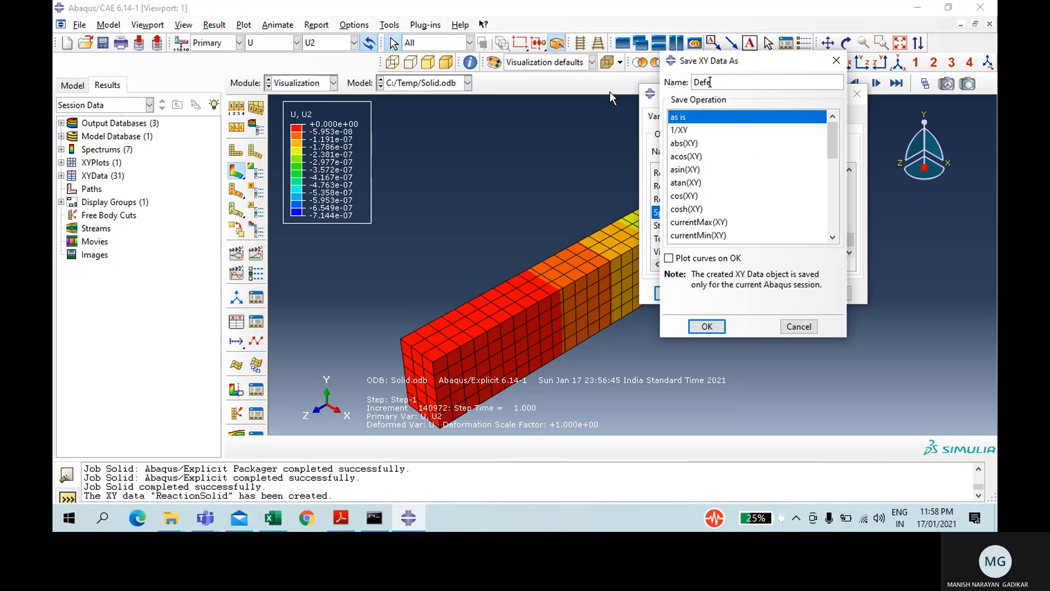
{"action": "key", "text": "BackSpace"}
{"action": "type", "text": "lecton"}
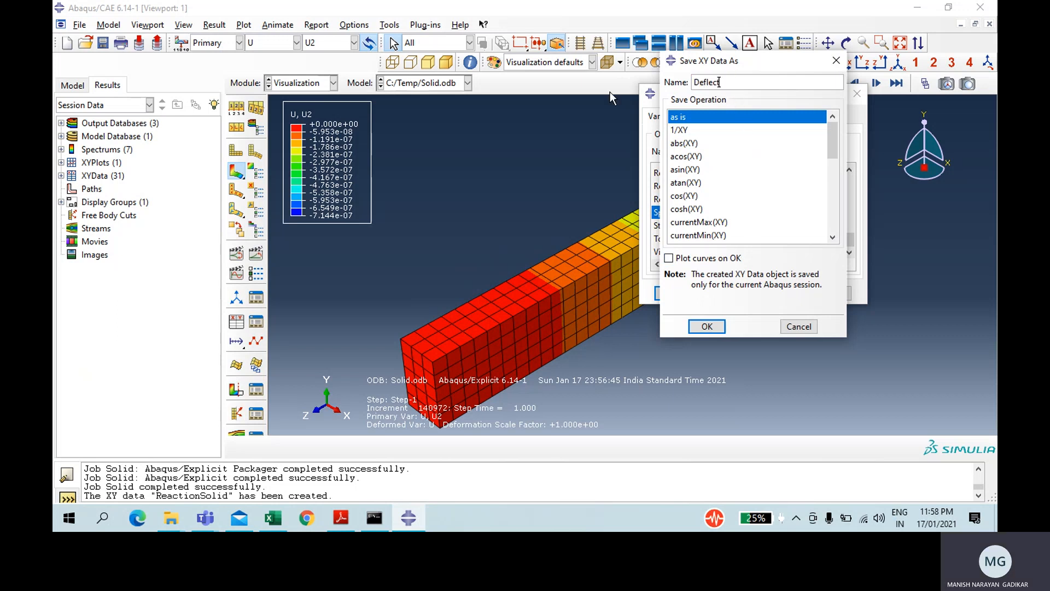
{"action": "key", "text": "BackSpace"}
{"action": "key", "text": "BackSpace"}
{"action": "key", "text": "BackSpace"}
{"action": "type", "text": "tionSolid"}
{"action": "key", "text": "Return"}
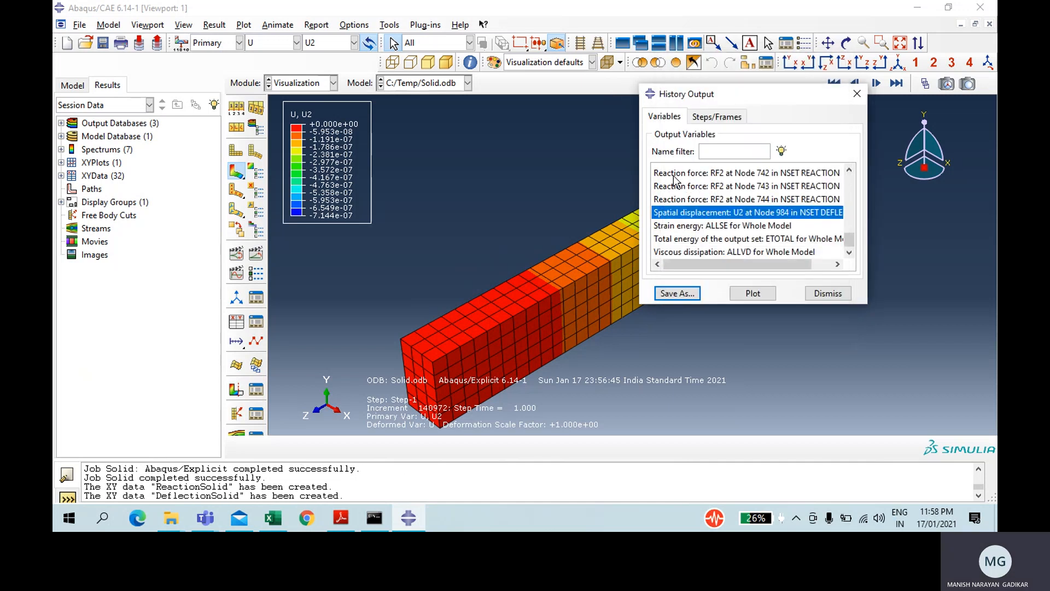
{"action": "left_click", "coordinate": [831, 292]}
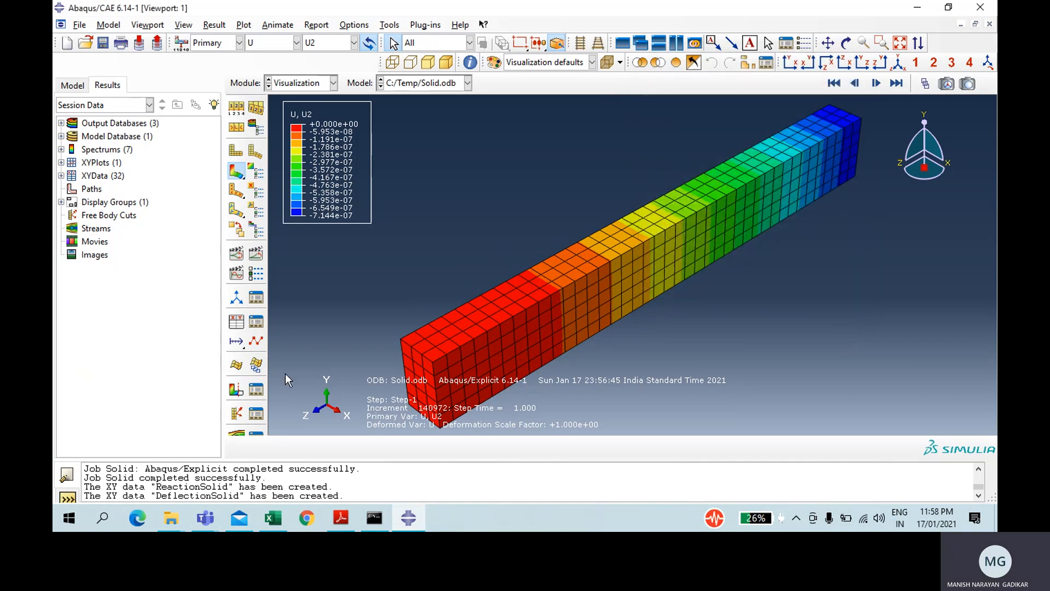
Operate on XY data to plot combine("DeflectionSolid","ReactionSolid") as the force-displacement curve, and close the expression dialog
{"action": "left_click", "coordinate": [233, 326]}
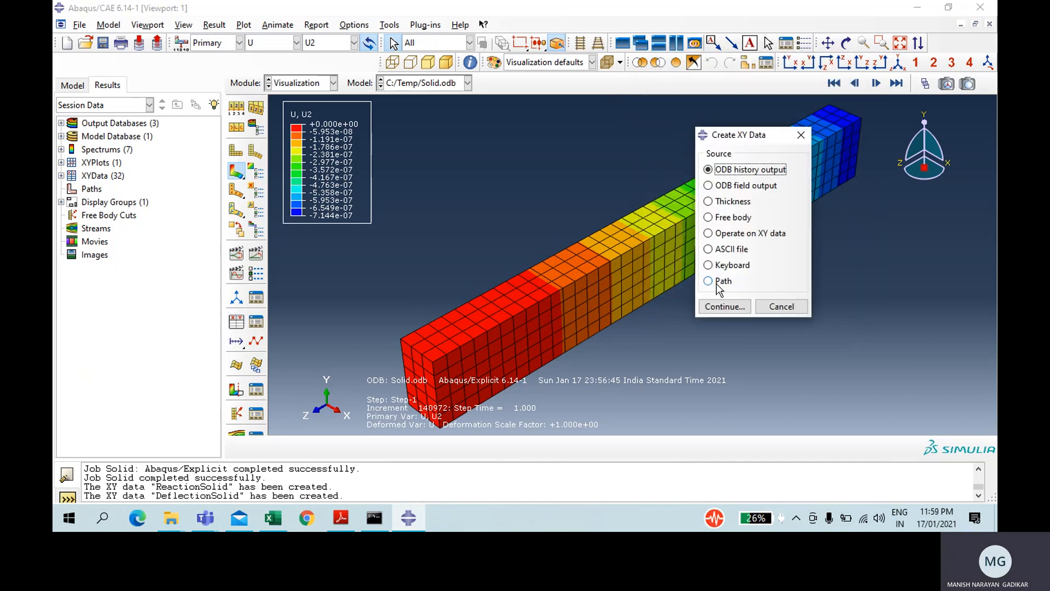
{"action": "left_click", "coordinate": [738, 236]}
{"action": "left_click", "coordinate": [725, 307]}
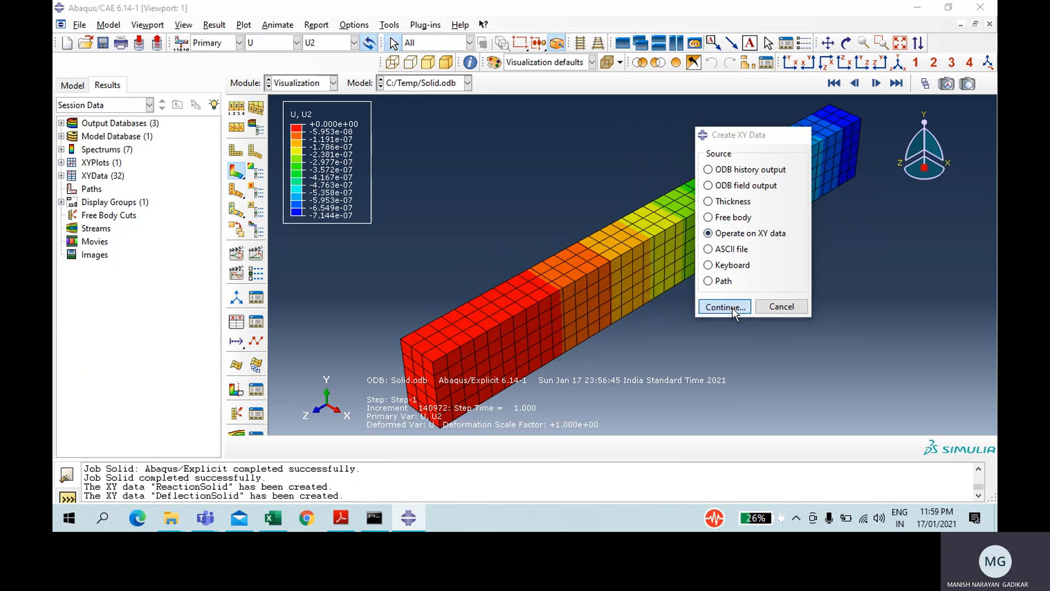
{"action": "type", "text": "combine("}
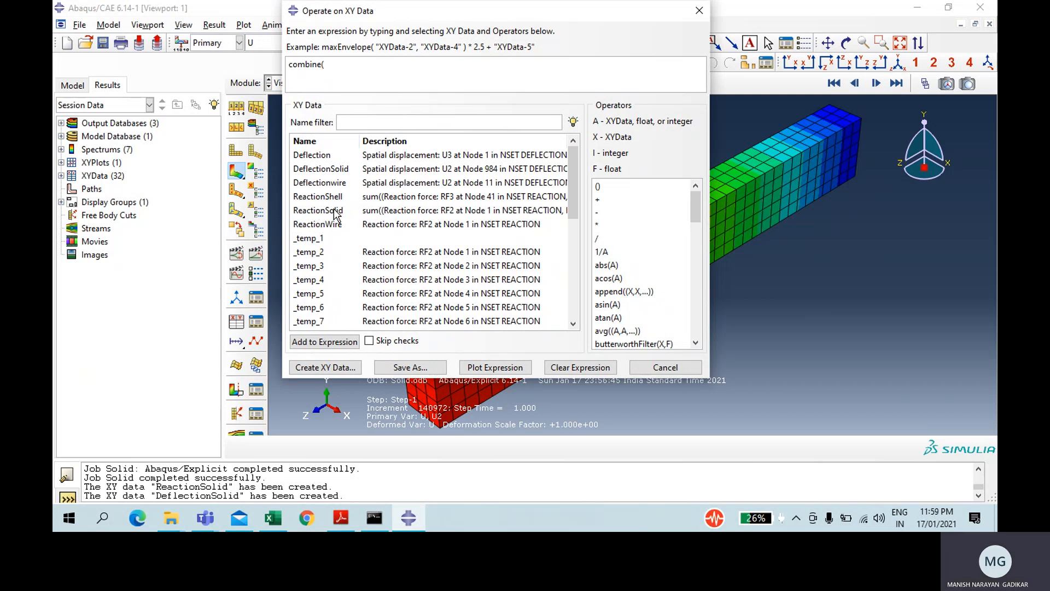
{"action": "left_click", "coordinate": [323, 169]}
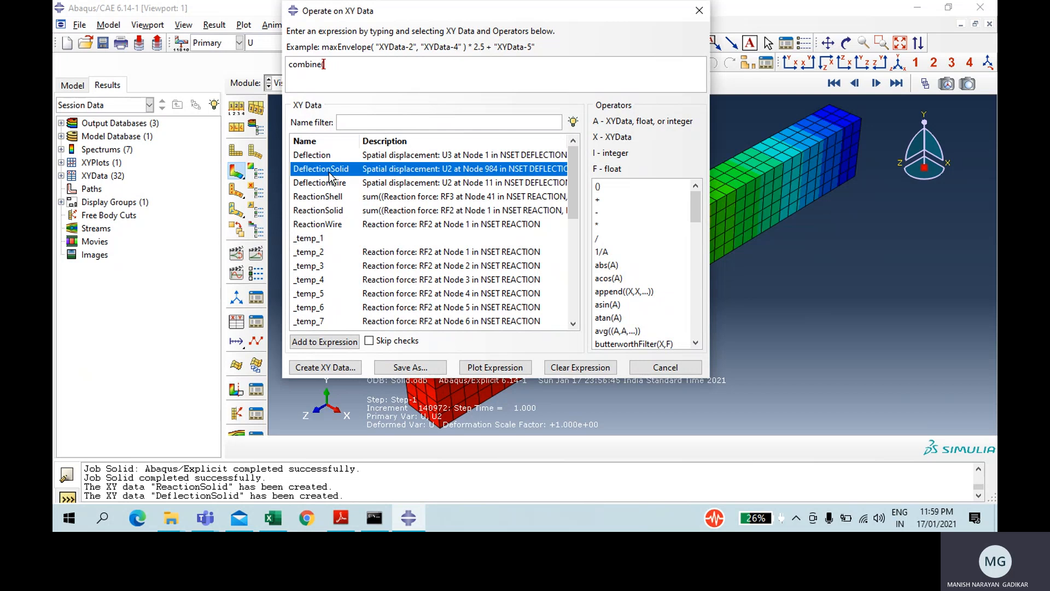
{"action": "left_click", "coordinate": [335, 212]}
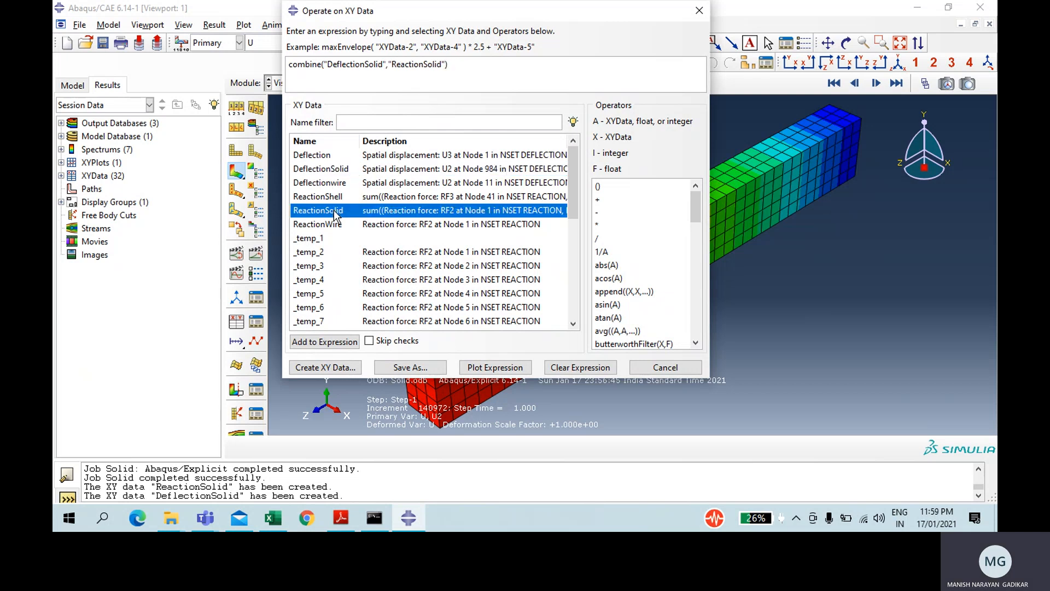
{"action": "type", "text": ")"}
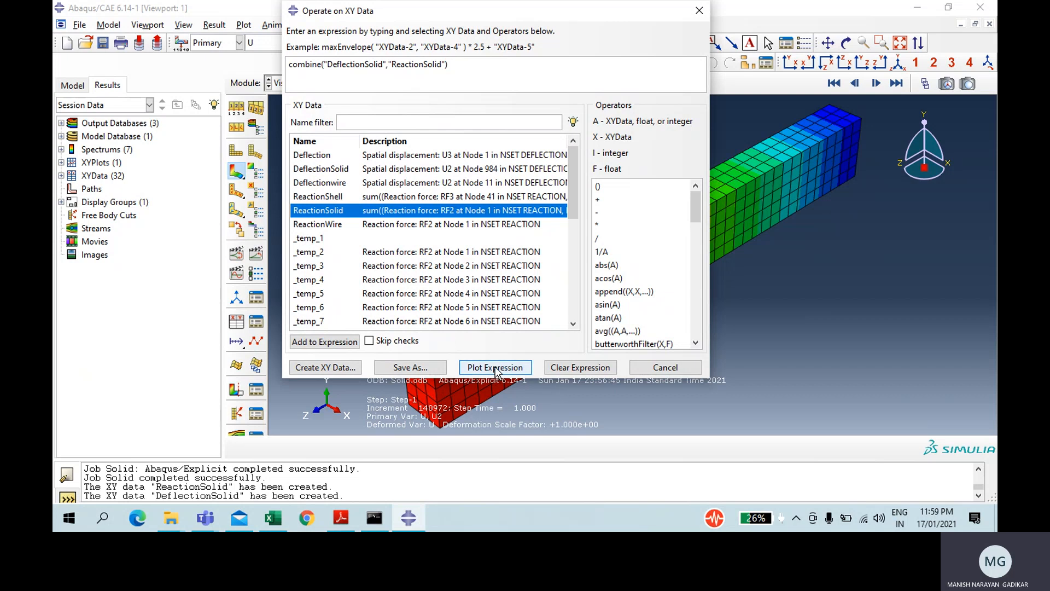
{"action": "left_click", "coordinate": [495, 368]}
{"action": "left_click", "coordinate": [699, 11]}
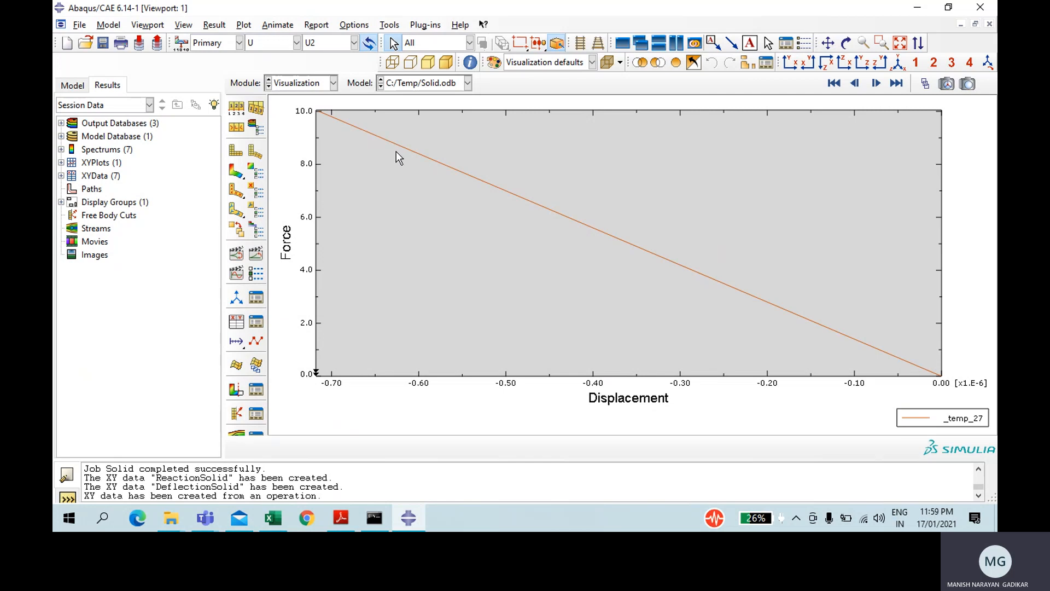
Return to the Part module showing the Solid beam and exit Abaqus/CAE
{"action": "left_click", "coordinate": [302, 83]}
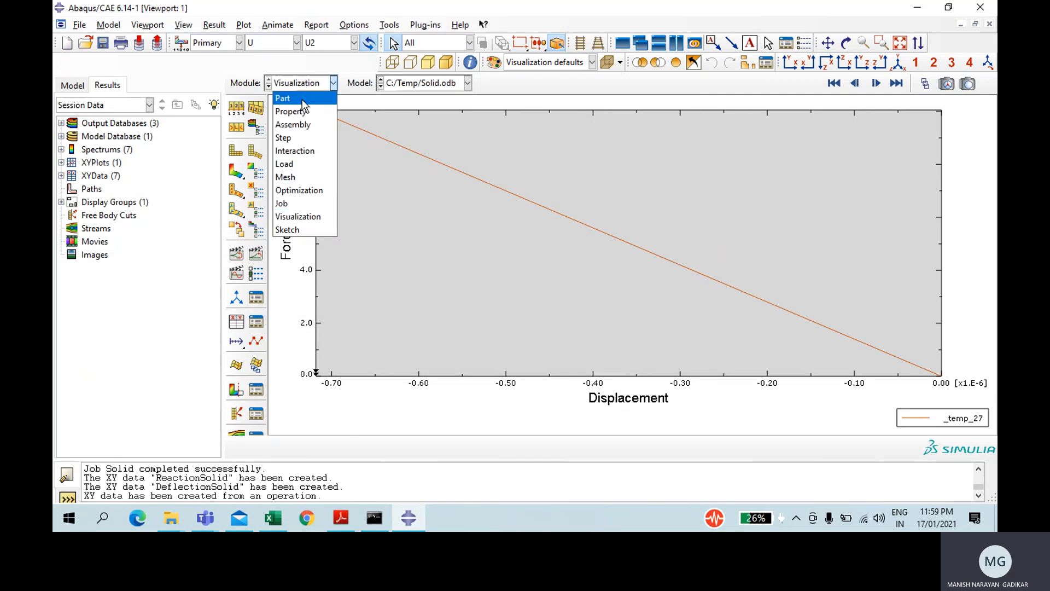
{"action": "left_click", "coordinate": [302, 99]}
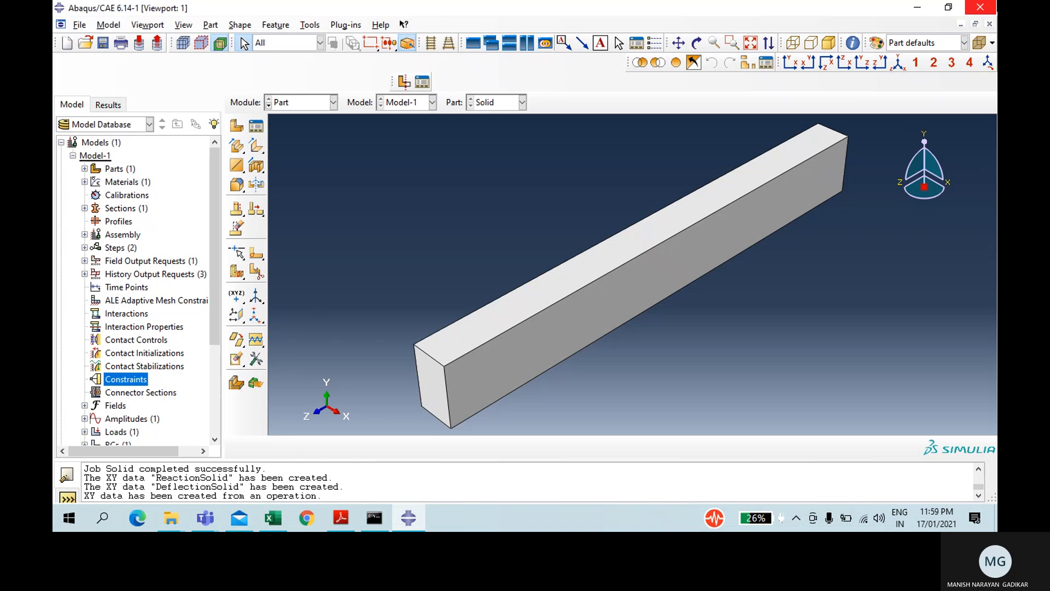
{"action": "left_click", "coordinate": [981, 7]}
{"action": "left_click", "coordinate": [525, 275]}
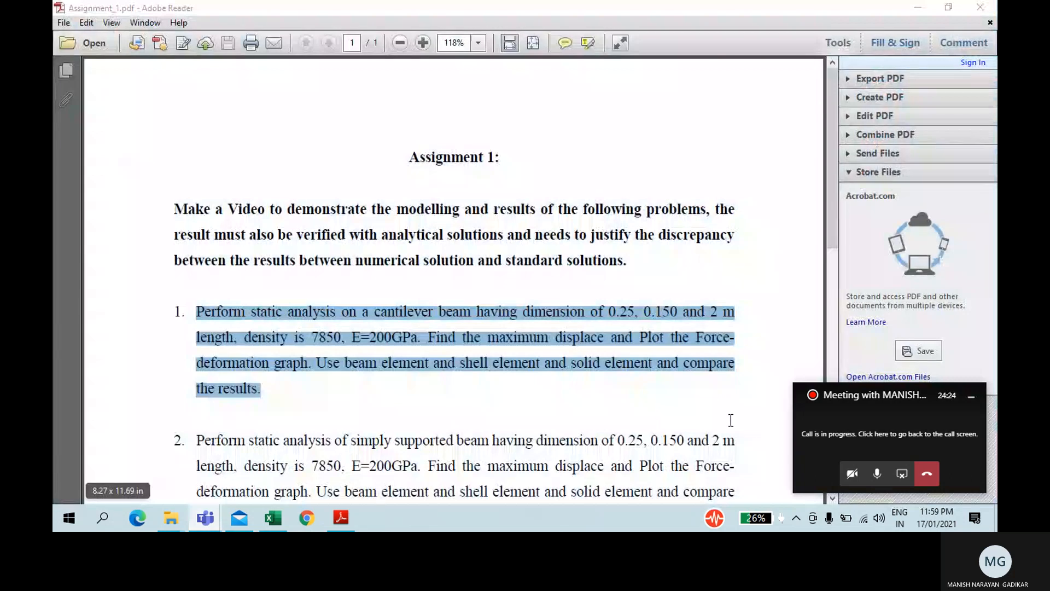
{"action": "mouse_move", "coordinate": [205, 514]}
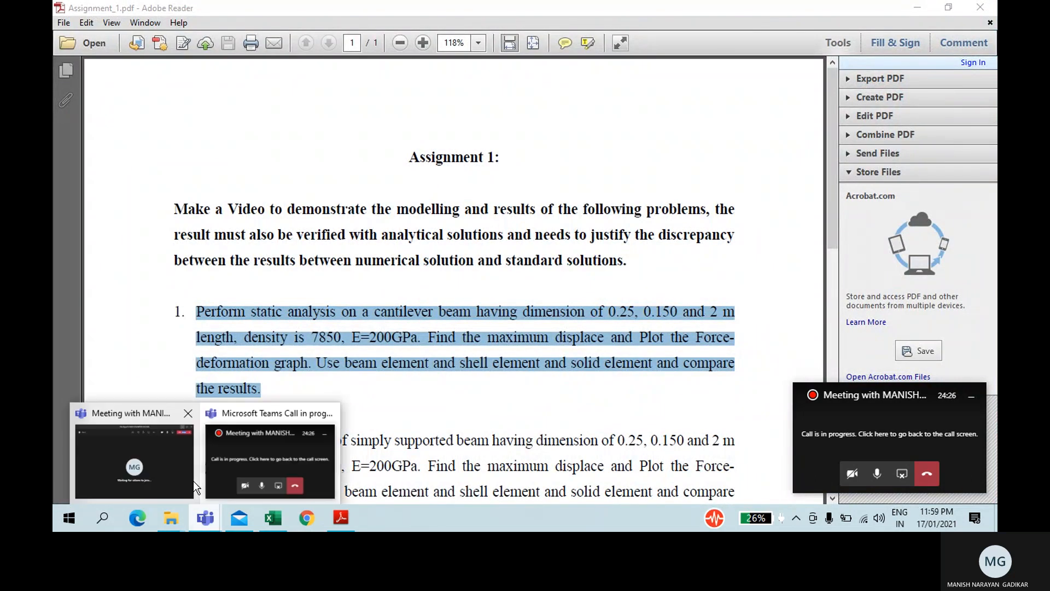
{"action": "left_click", "coordinate": [185, 464]}
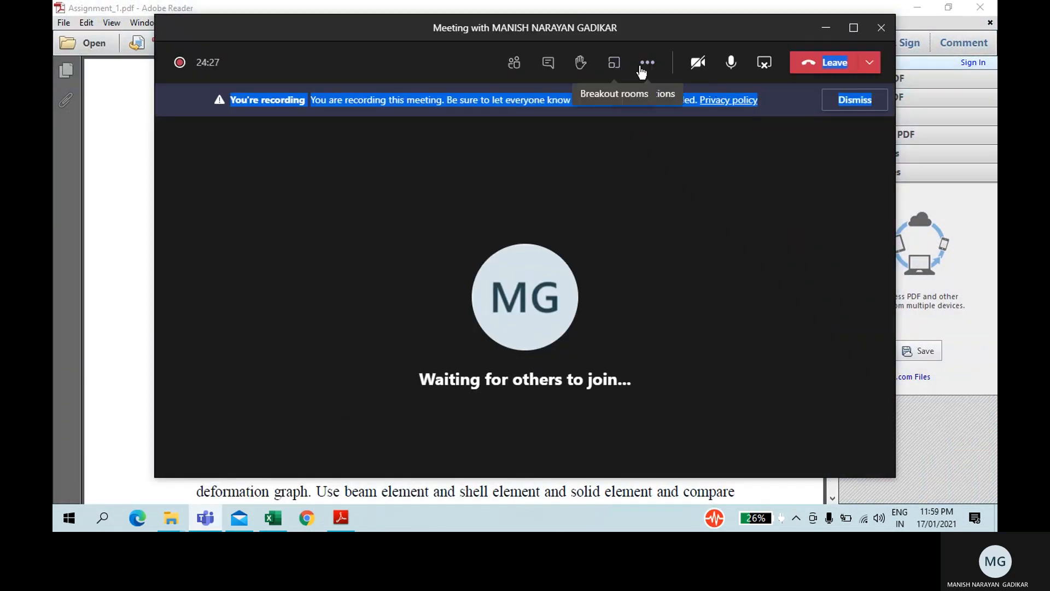